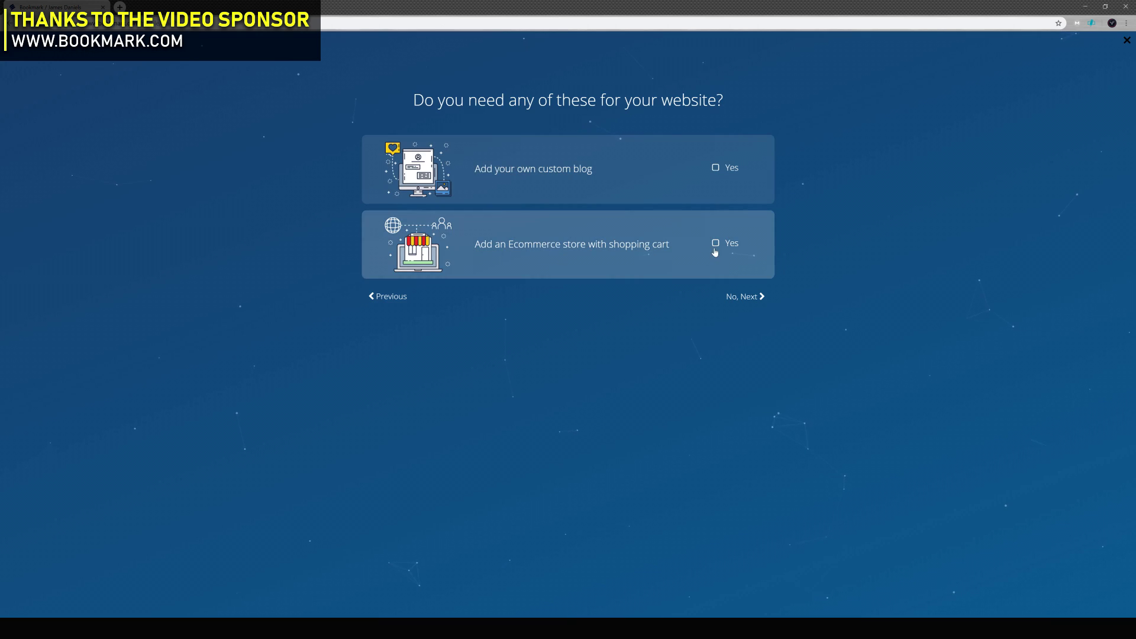
# Look through the suggested existing websites and continue past the contact details page of the website wizard
pyautogui.scroll(-5, 532, 253)
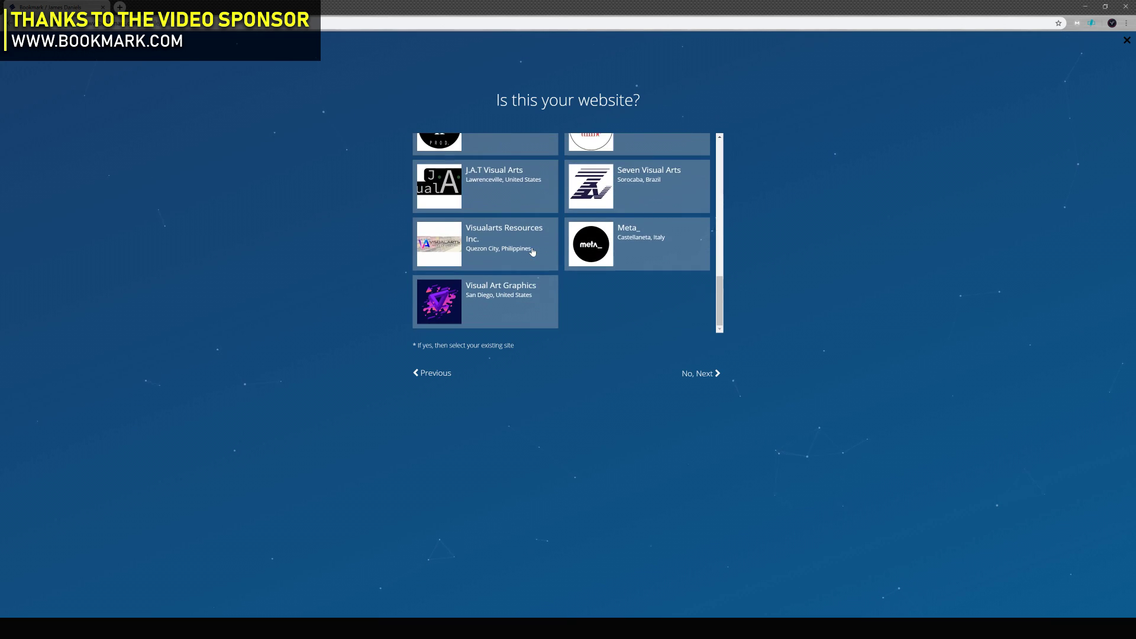
pyautogui.click(532, 253)
pyautogui.click(438, 207)
pyautogui.click(39, 219)
pyautogui.doubleClick(261, 130)
pyautogui.doubleClick(261, 72)
pyautogui.click(580, 205)
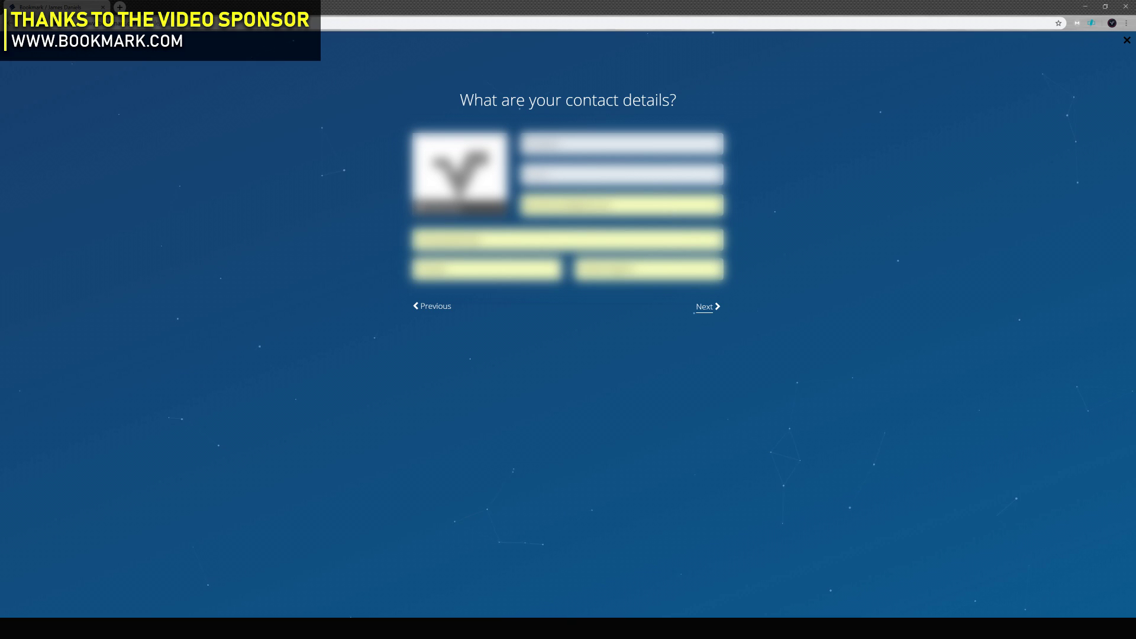
pyautogui.click(705, 307)
pyautogui.click(449, 270)
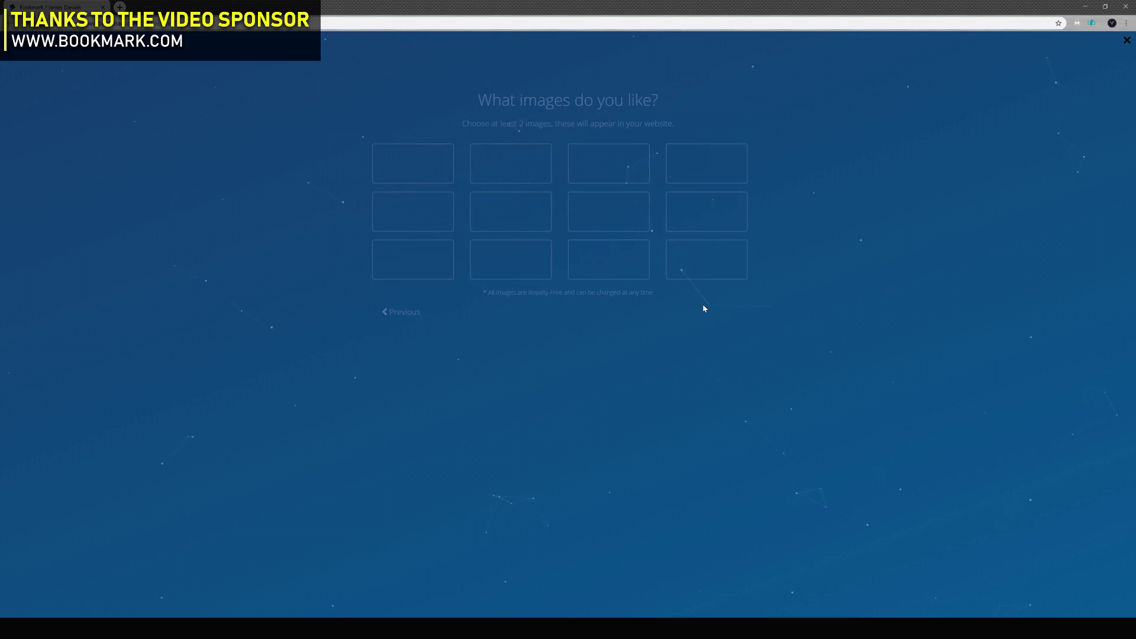
# Choose two images for the site, the computer screen and the open notebook, and have AiDA create the website
pyautogui.click(511, 164)
pyautogui.click(706, 211)
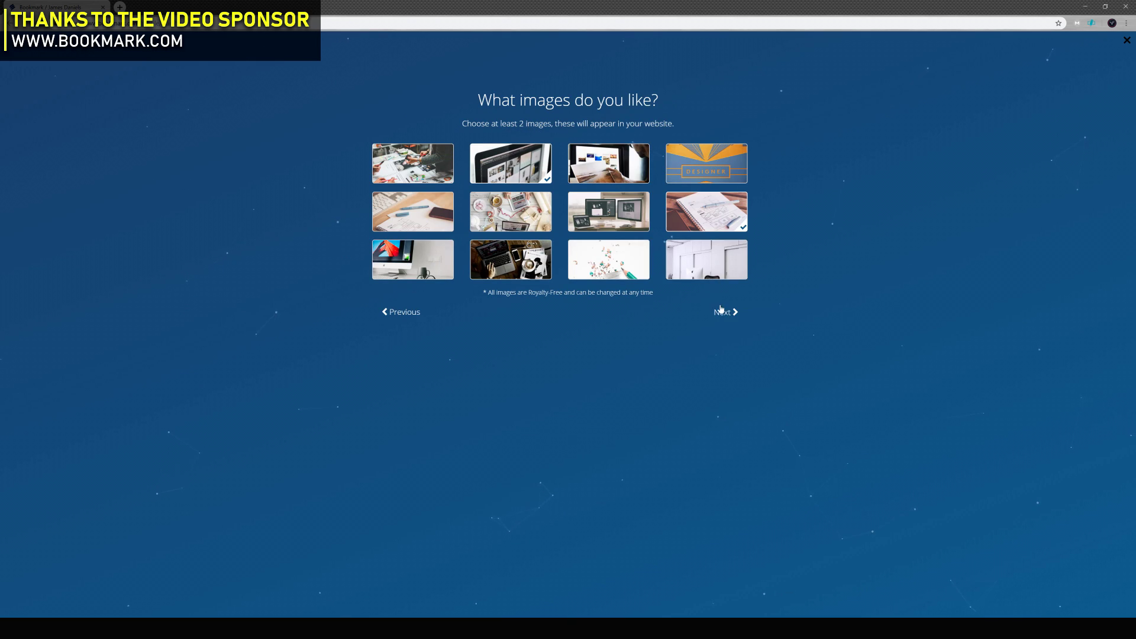
pyautogui.click(721, 311)
pyautogui.click(719, 192)
pyautogui.click(720, 287)
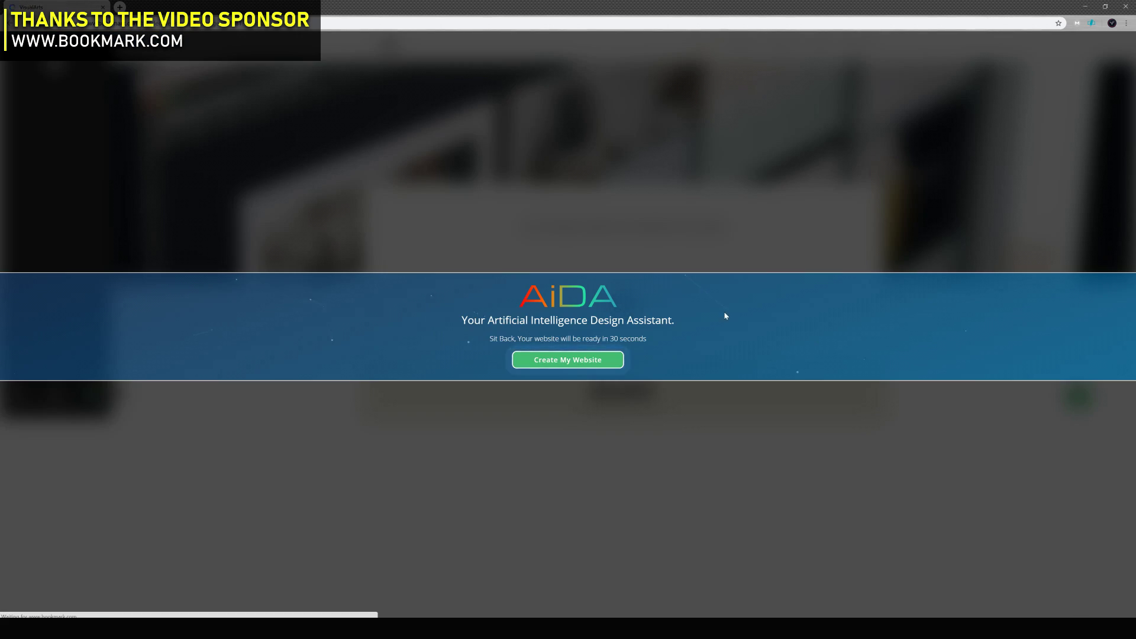
pyautogui.click(568, 358)
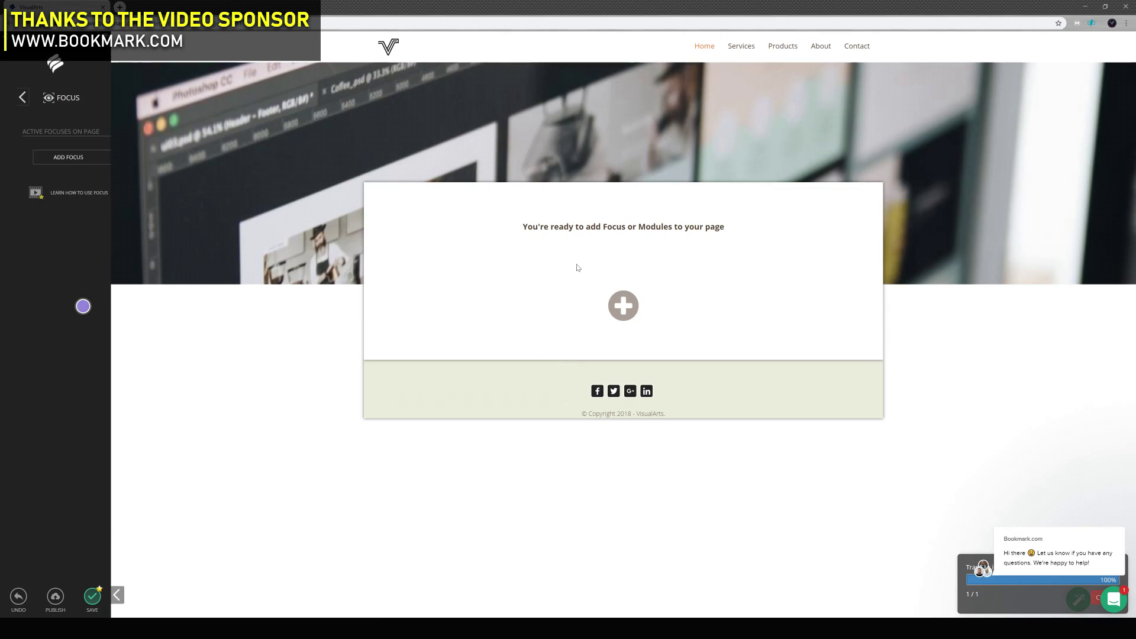
# Add an About focus to the page and apply Style 4 to the website
pyautogui.click(96, 160)
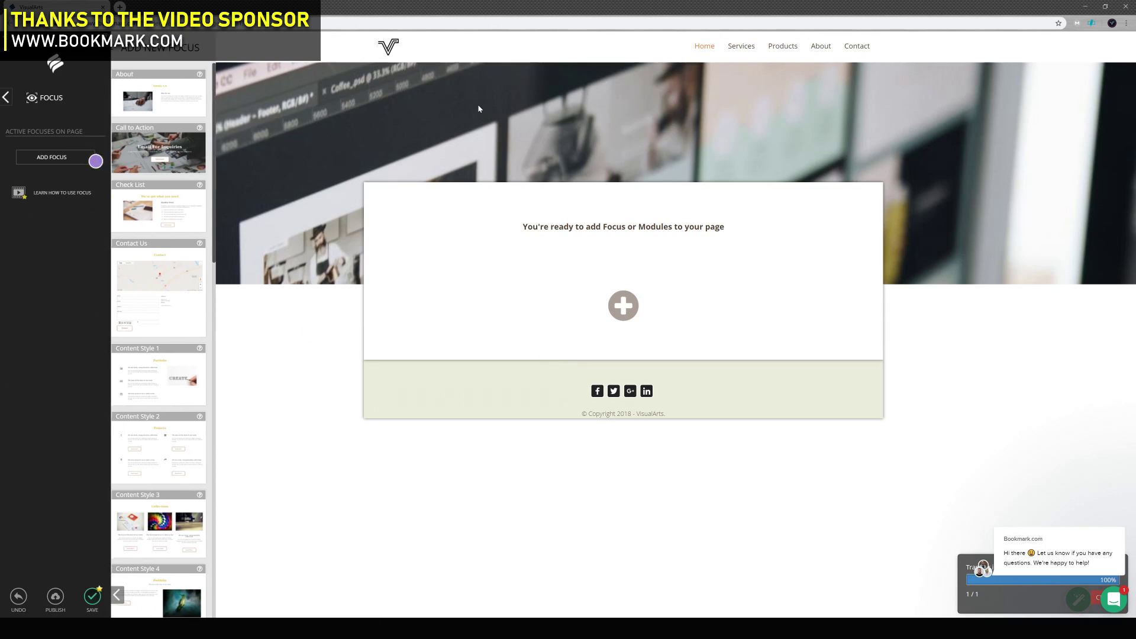
pyautogui.click(165, 113)
pyautogui.click(128, 160)
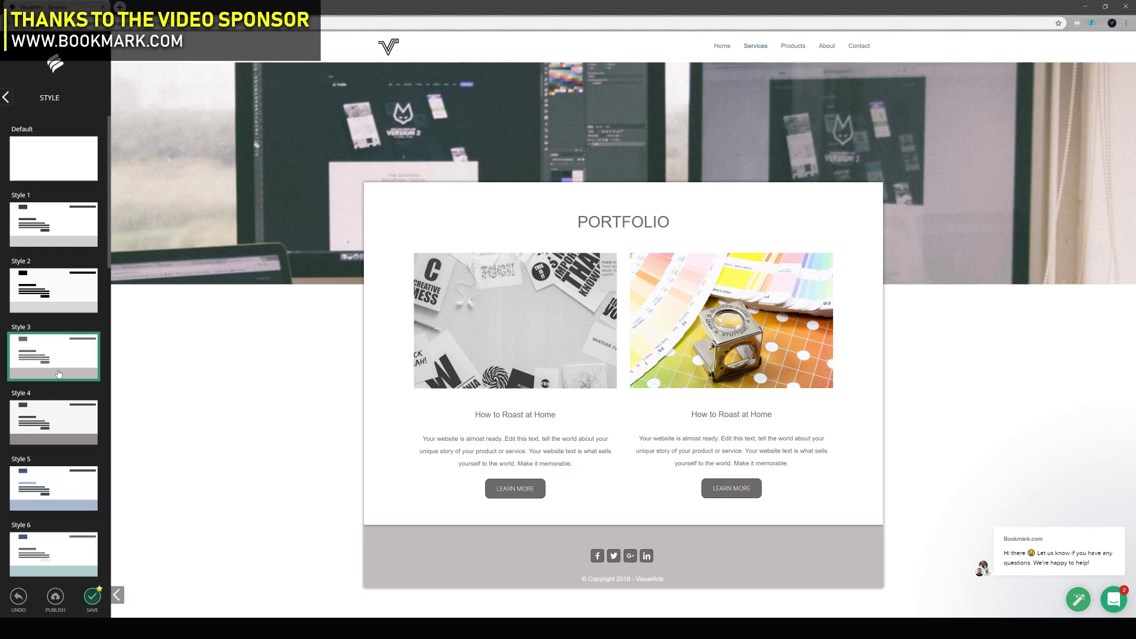
pyautogui.click(59, 414)
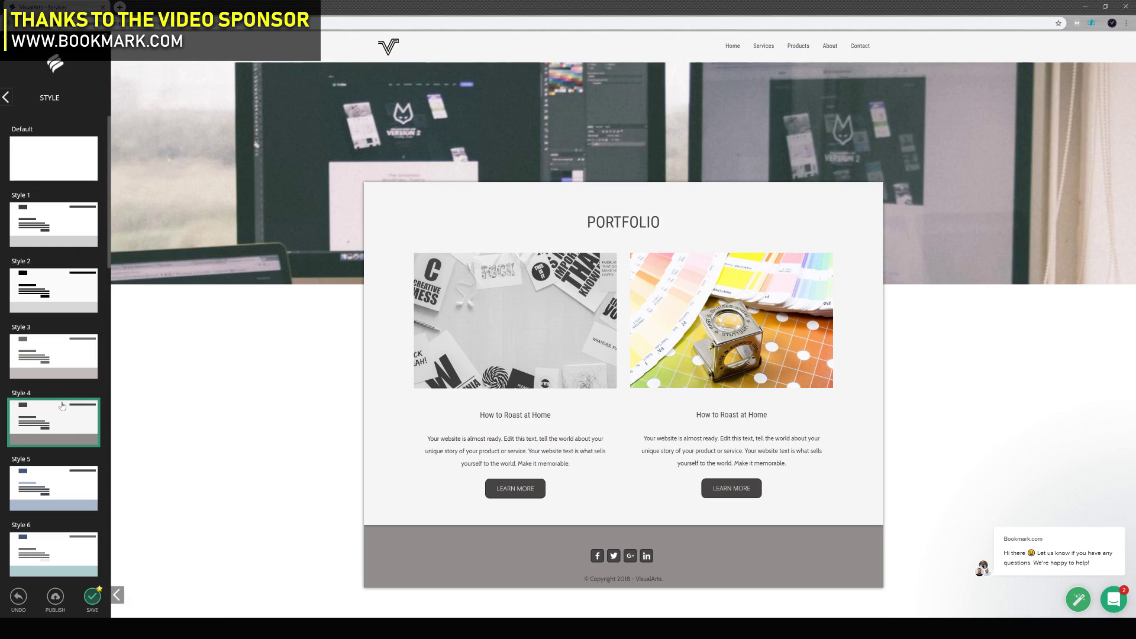
pyautogui.click(6, 97)
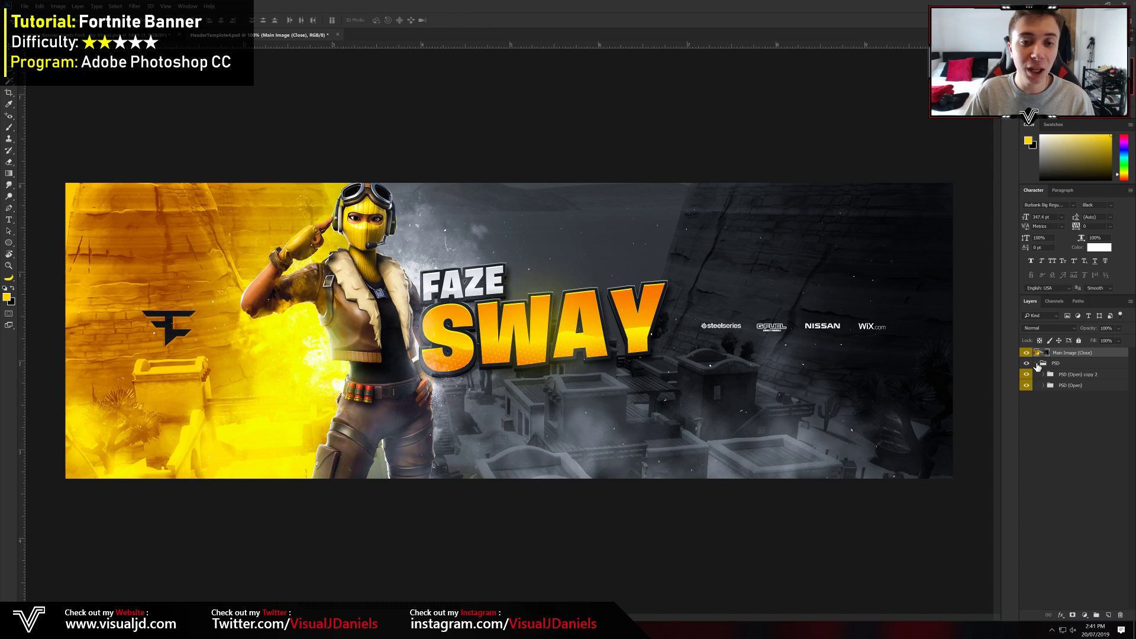
# Collapse the template's PSD group and check the install option for the Burbank Big Regular Black font in the assets pack folder
pyautogui.click(1037, 364)
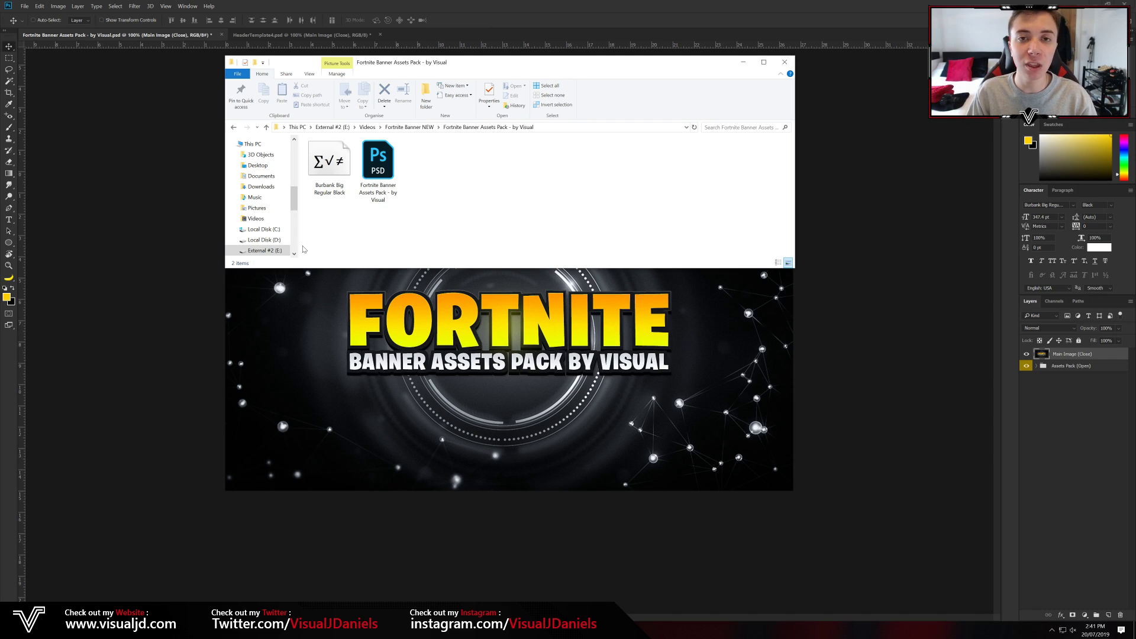
pyautogui.hotkey('ctrl', 'a')
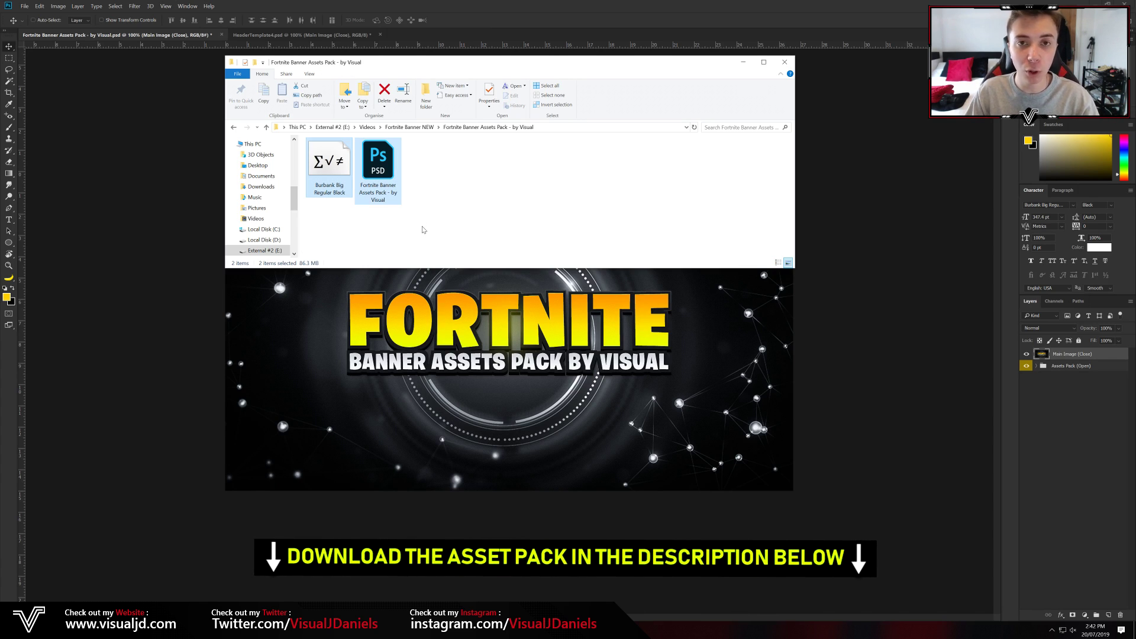
pyautogui.click(324, 165)
pyautogui.rightClick(323, 164)
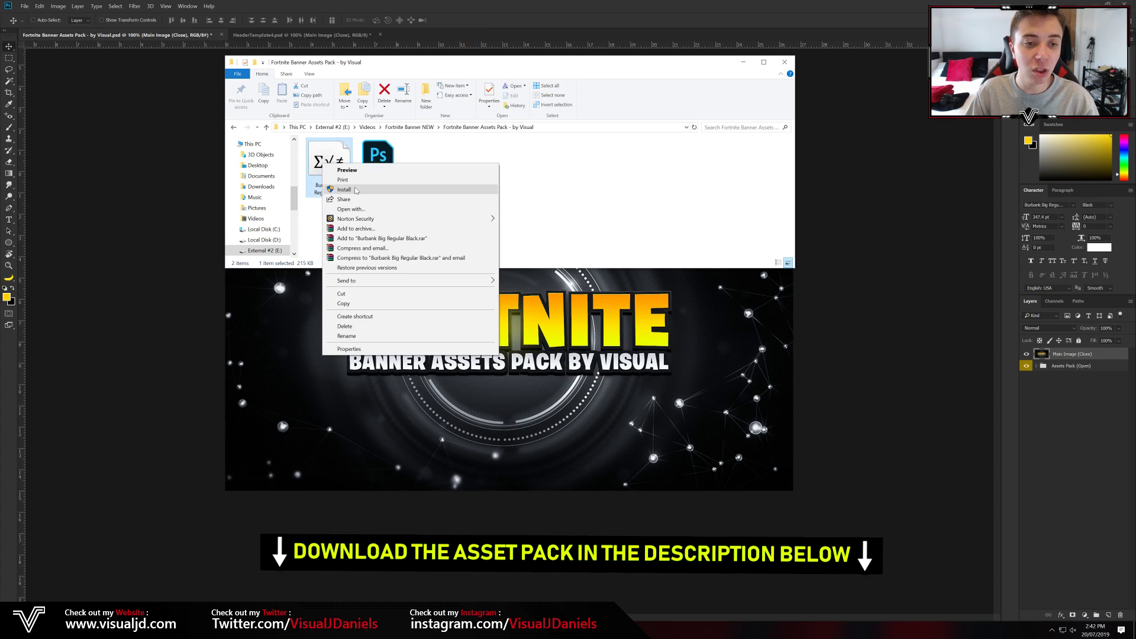
pyautogui.click(529, 195)
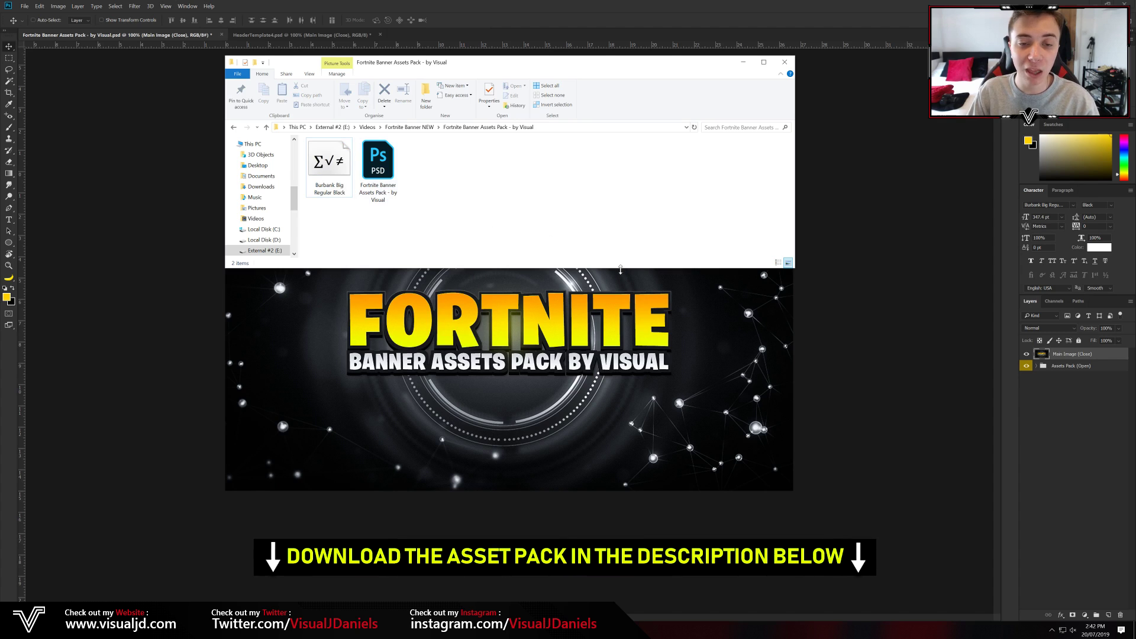
# Hide the assets pack's main image and preview its Layer Styles group and the first few wallpapers
pyautogui.click(618, 281)
pyautogui.click(1027, 353)
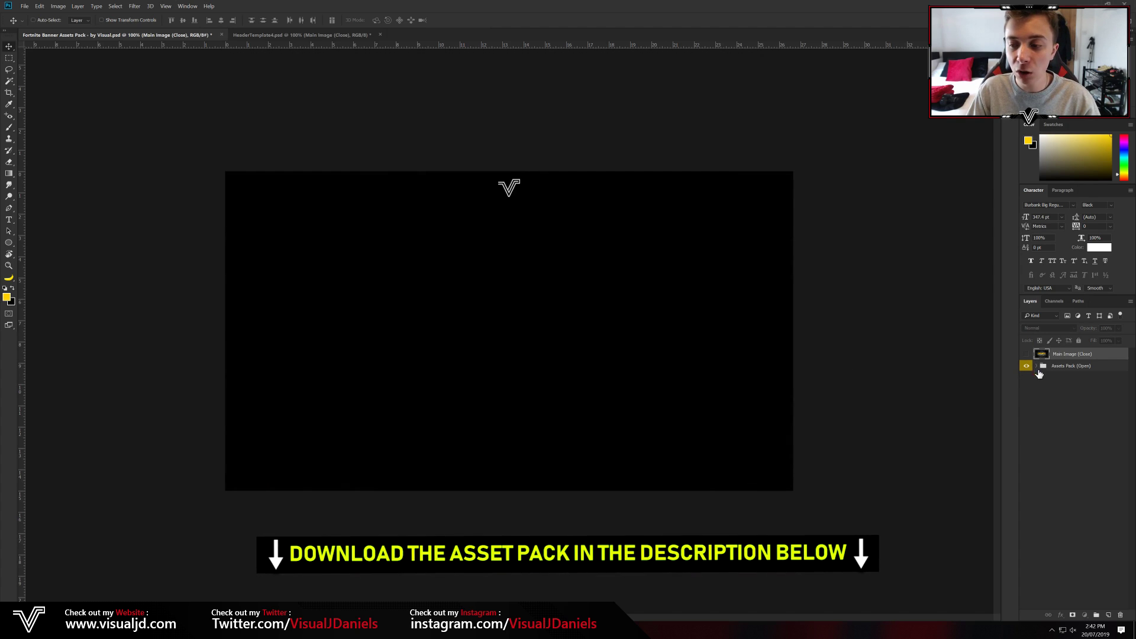
pyautogui.click(1036, 366)
pyautogui.click(1027, 376)
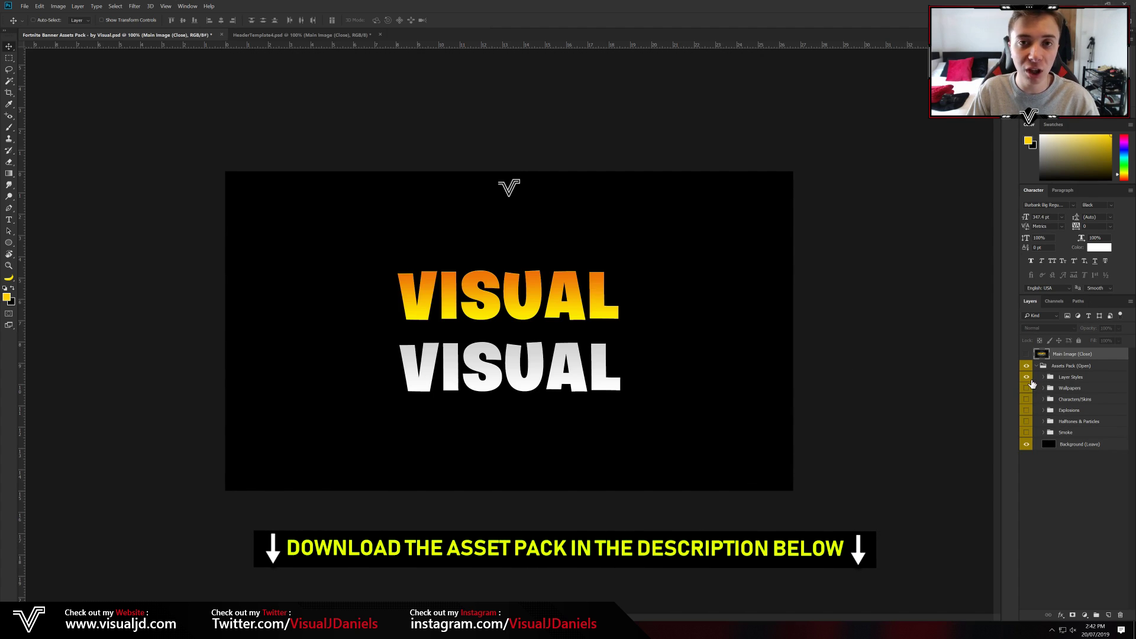
pyautogui.click(1027, 377)
pyautogui.click(1026, 388)
pyautogui.click(1043, 388)
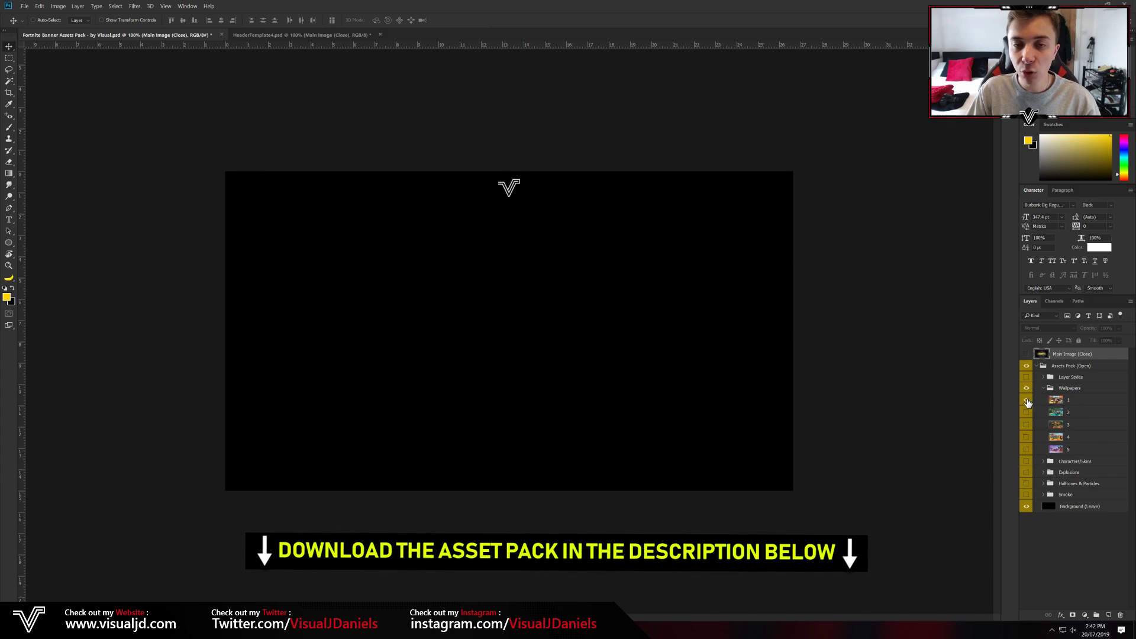
pyautogui.click(1027, 400)
pyautogui.click(1027, 412)
pyautogui.click(1026, 401)
pyautogui.click(1027, 413)
pyautogui.click(1027, 425)
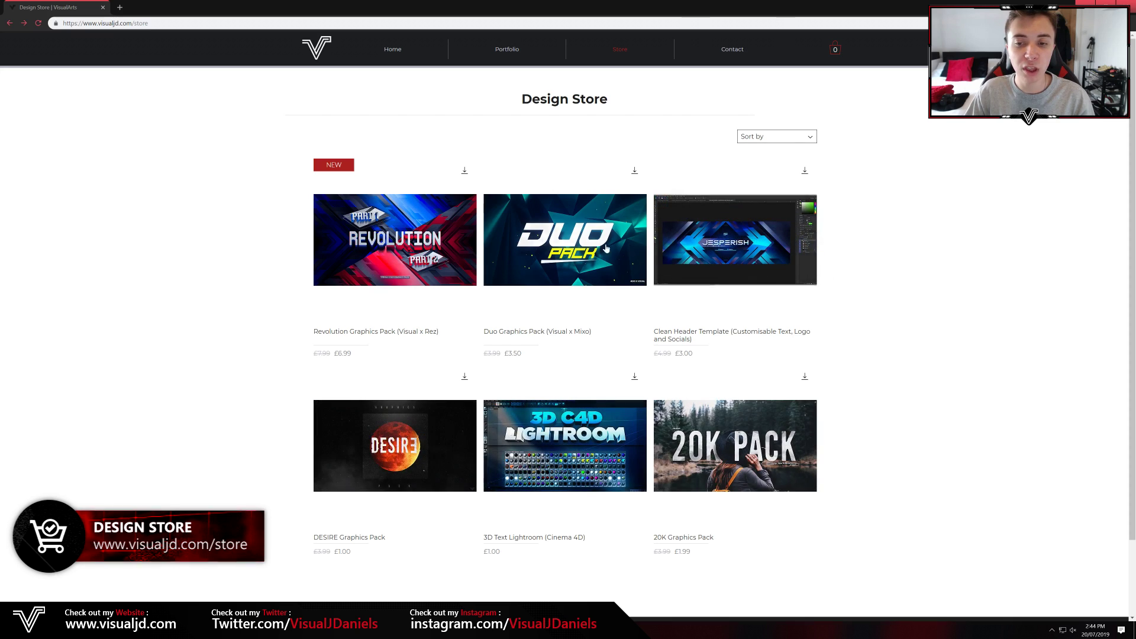
# Open the Revolution Graphics Pack in the online design store
pyautogui.click(421, 248)
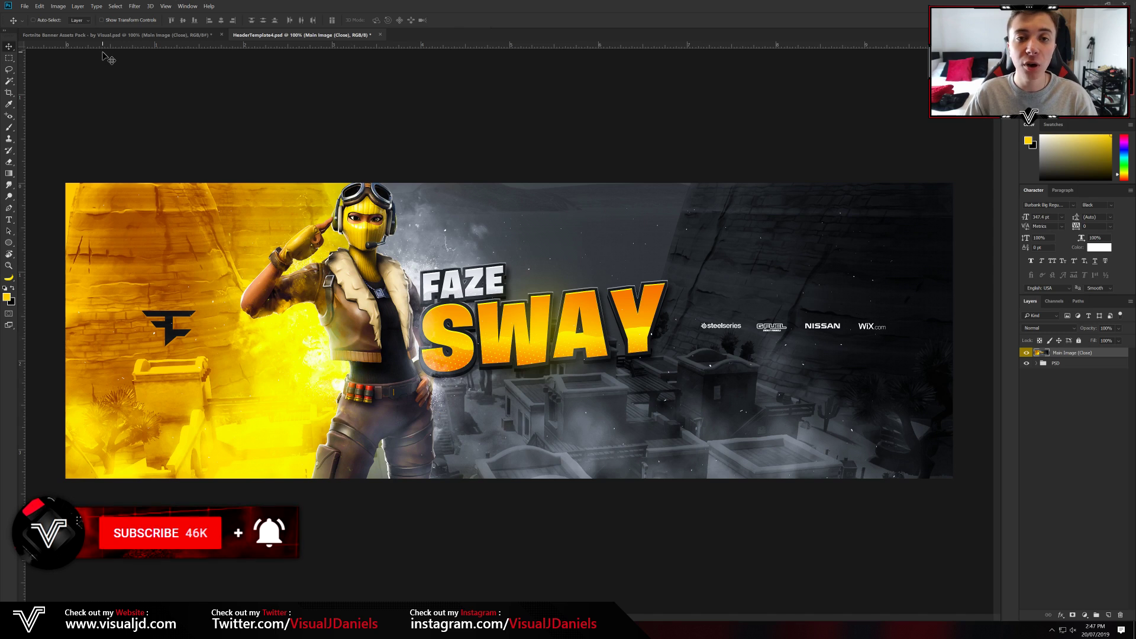
# Create a new 3000 x 1000 pixel document at 72 pixels/inch with RGB Color and a black background
pyautogui.click(26, 7)
pyautogui.click(34, 20)
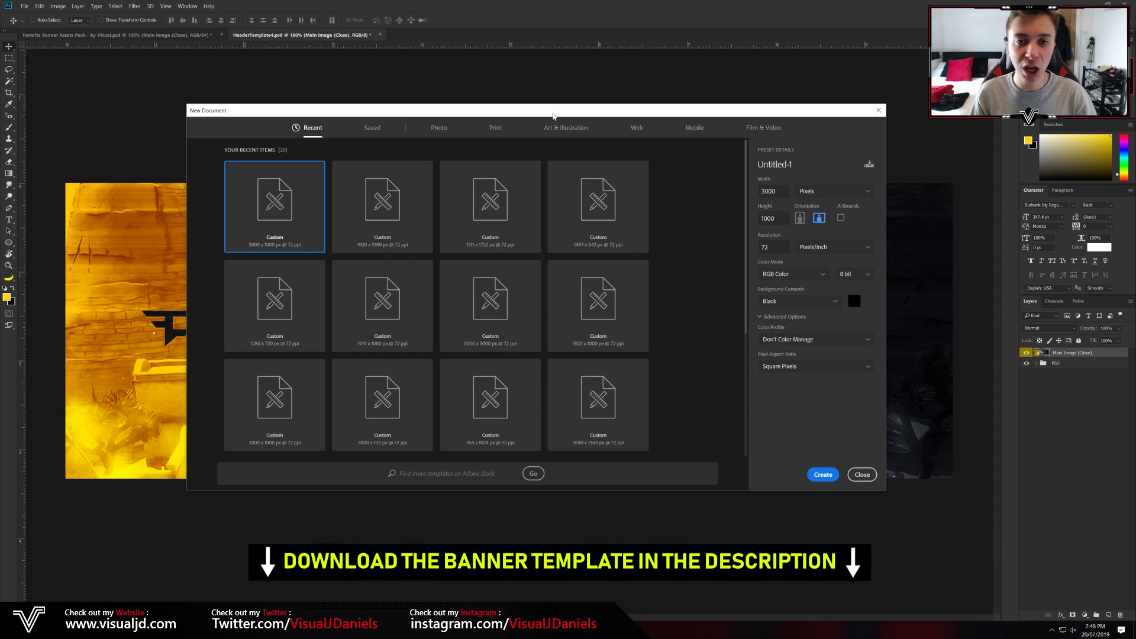
pyautogui.click(768, 218)
pyautogui.click(768, 191)
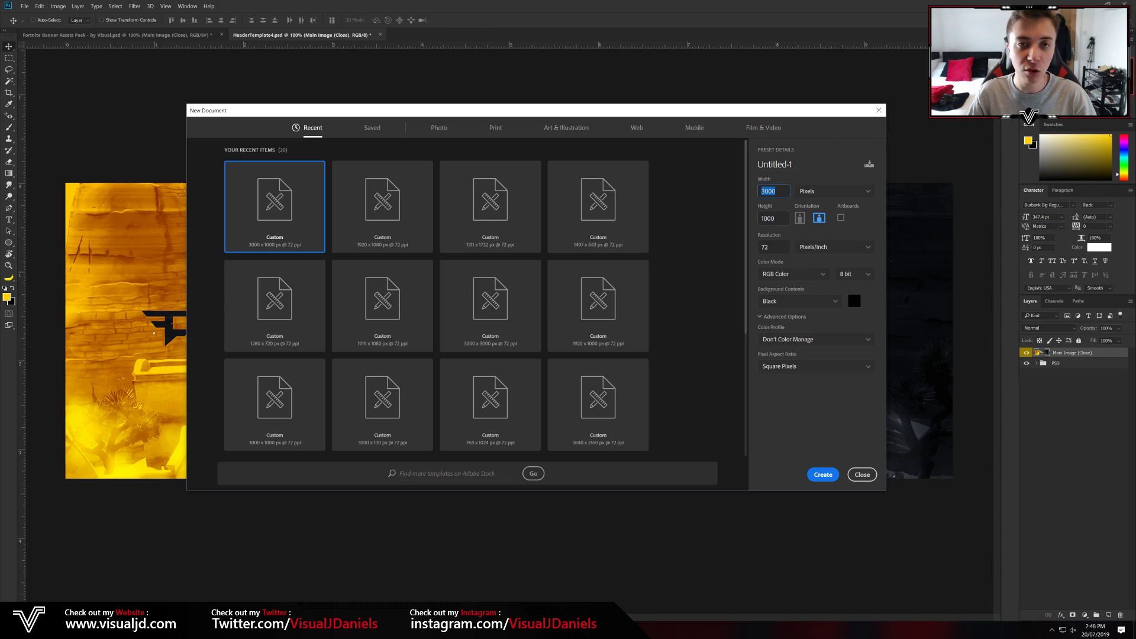
pyautogui.click(768, 219)
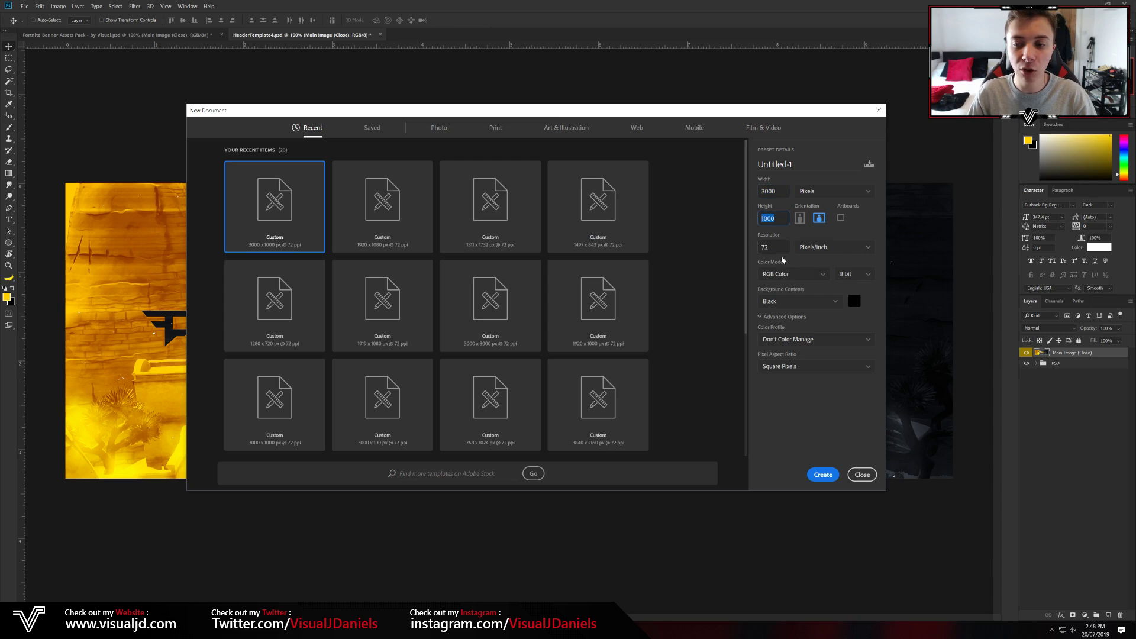
pyautogui.click(790, 302)
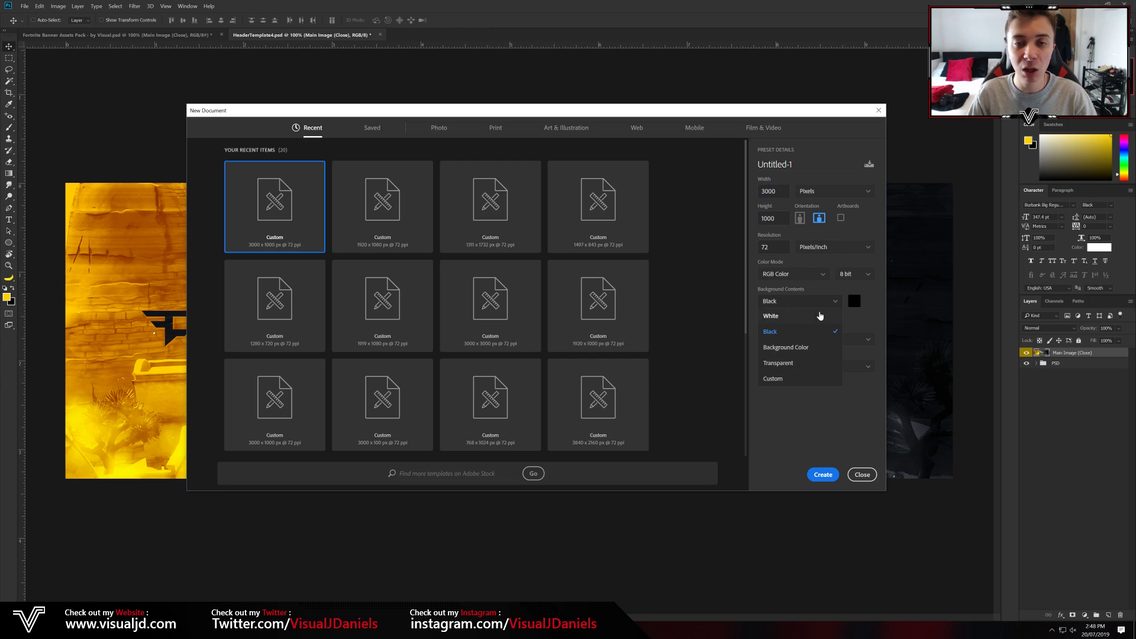
pyautogui.click(781, 333)
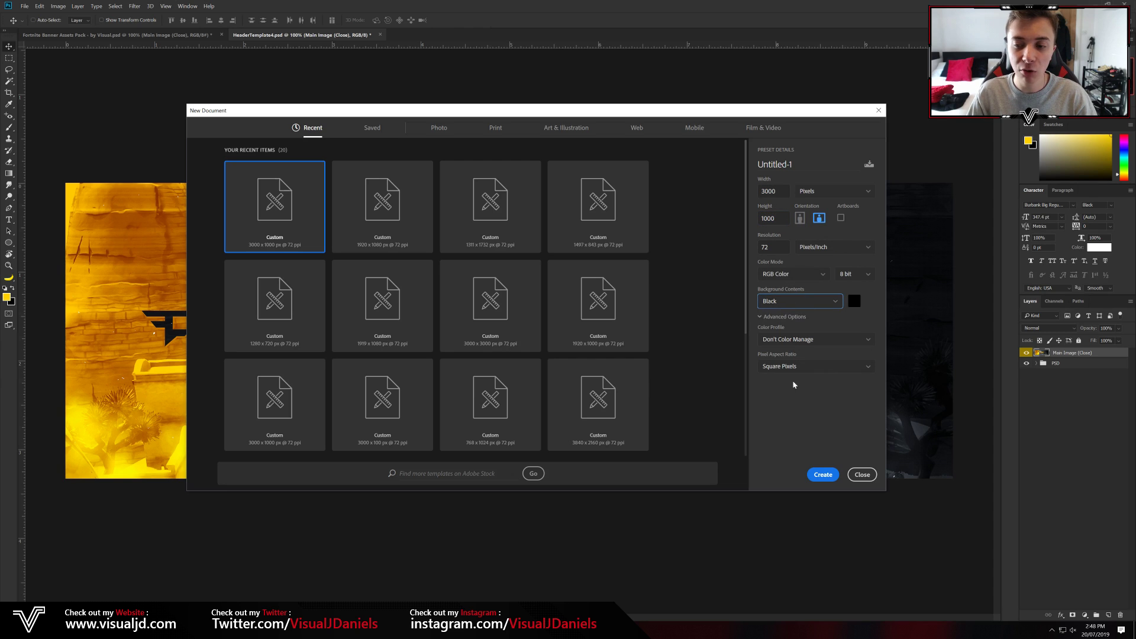
pyautogui.click(823, 475)
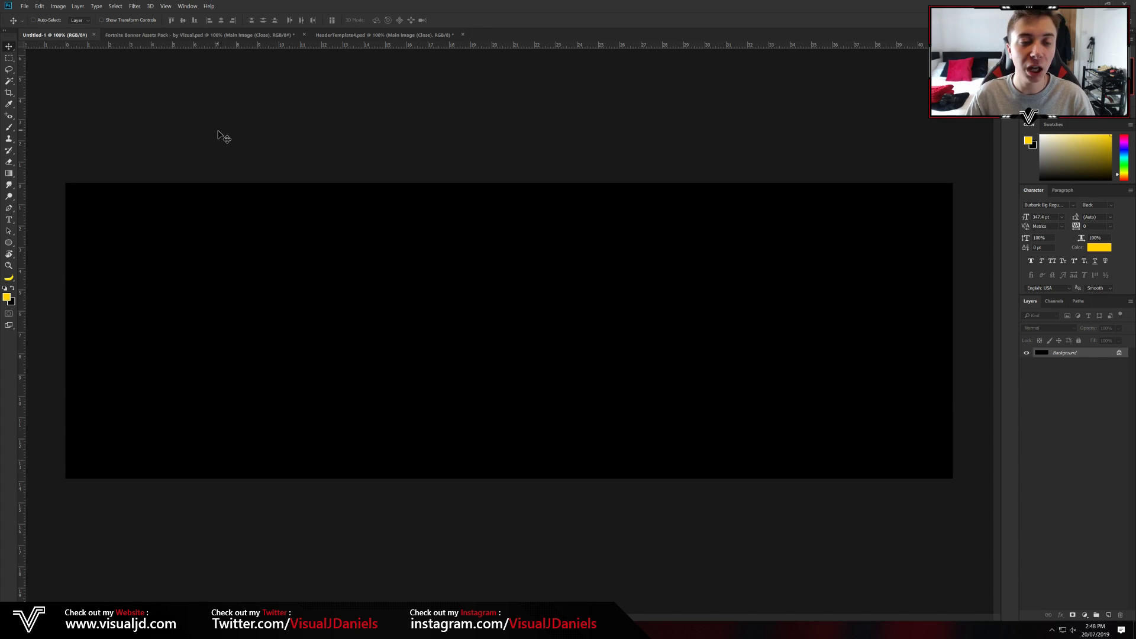
# In the Fortnite Banner Assets Pack document, hide the main image, then expand and show the Wallpapers group
pyautogui.click(215, 36)
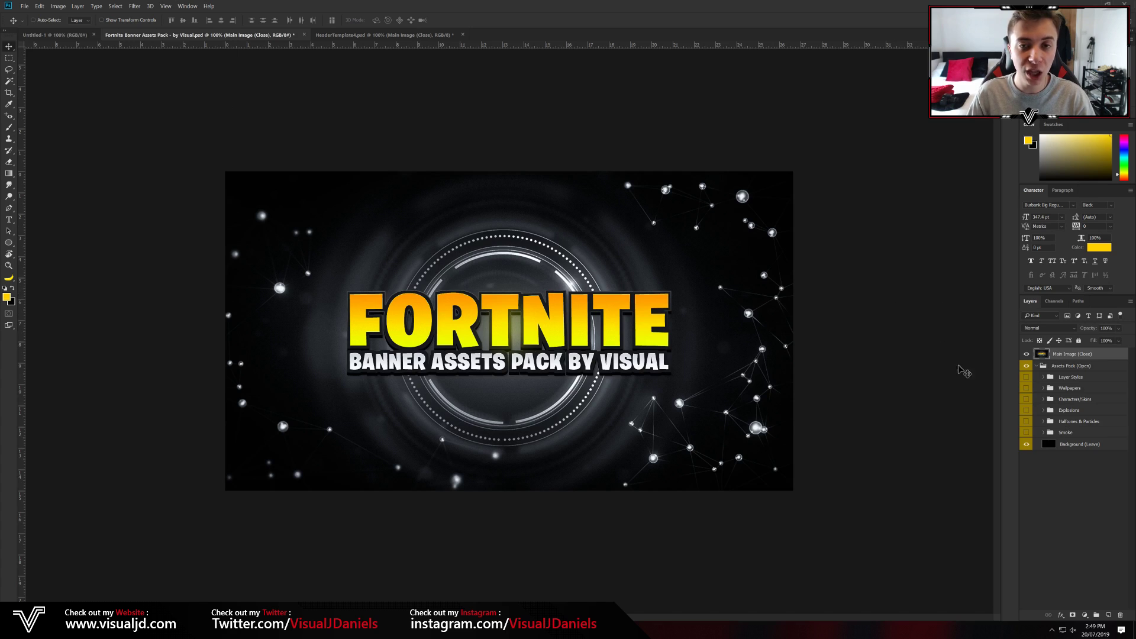
pyautogui.click(1026, 354)
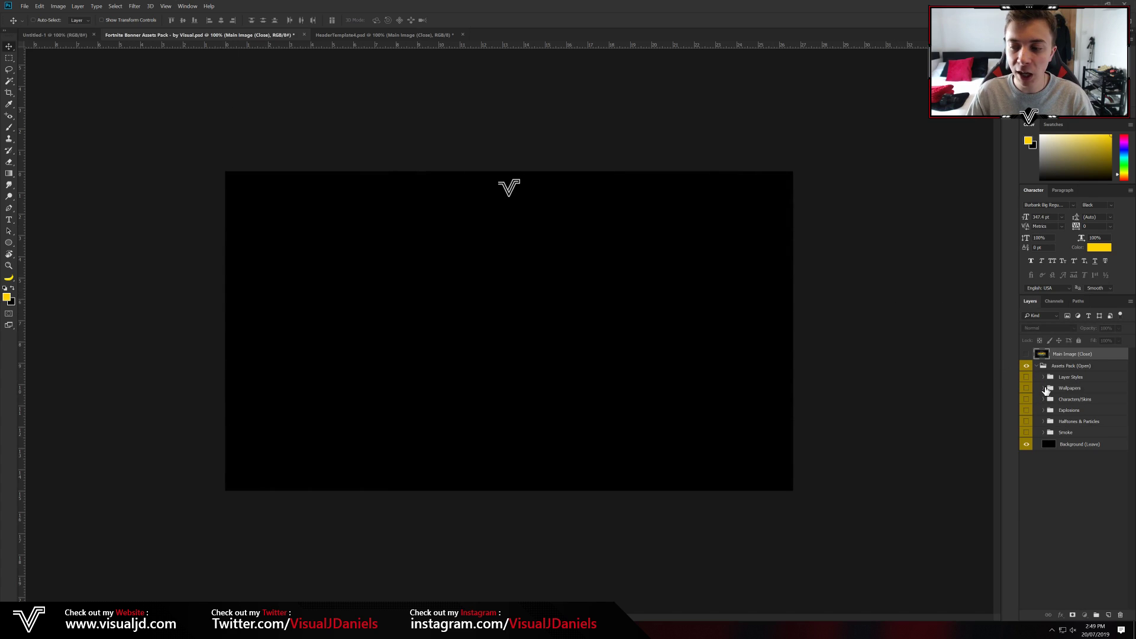
pyautogui.click(1043, 388)
pyautogui.click(1026, 388)
# Preview wallpapers 5 to 2 one at a time, then show and select wallpaper 1
pyautogui.click(1026, 449)
pyautogui.click(1026, 449)
pyautogui.click(1027, 437)
pyautogui.click(1026, 437)
pyautogui.click(1027, 425)
pyautogui.click(1027, 425)
pyautogui.click(1027, 412)
pyautogui.click(1027, 412)
pyautogui.click(1027, 400)
pyautogui.click(1037, 404)
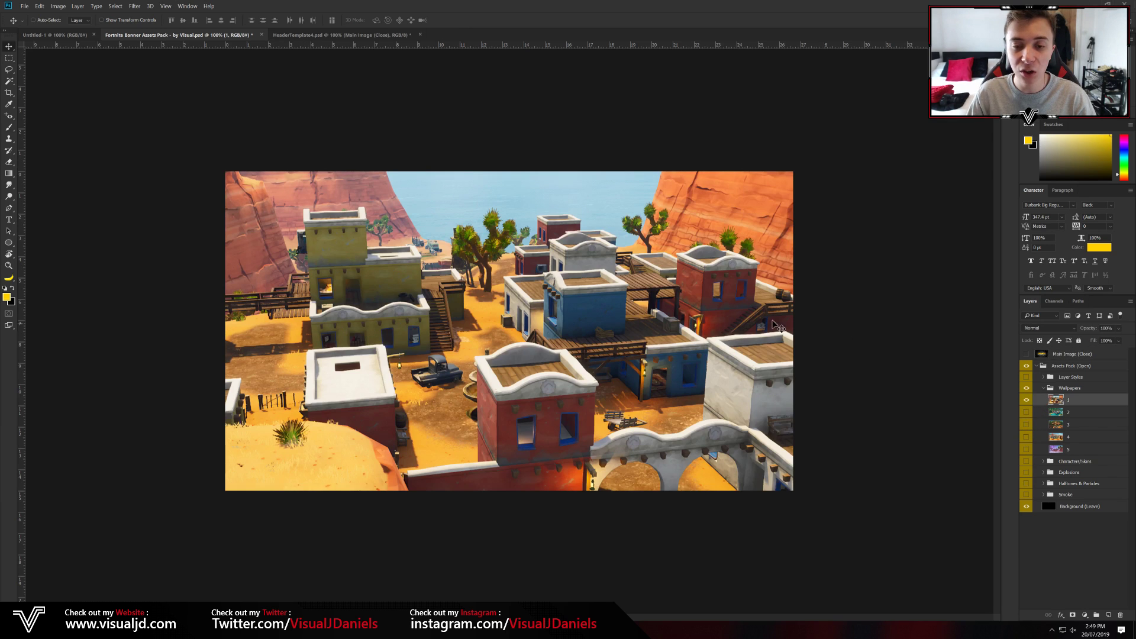
# Bring wallpaper 1 into the Untitled-1 document and position it so the desert town covers the whole banner
pyautogui.click(396, 34)
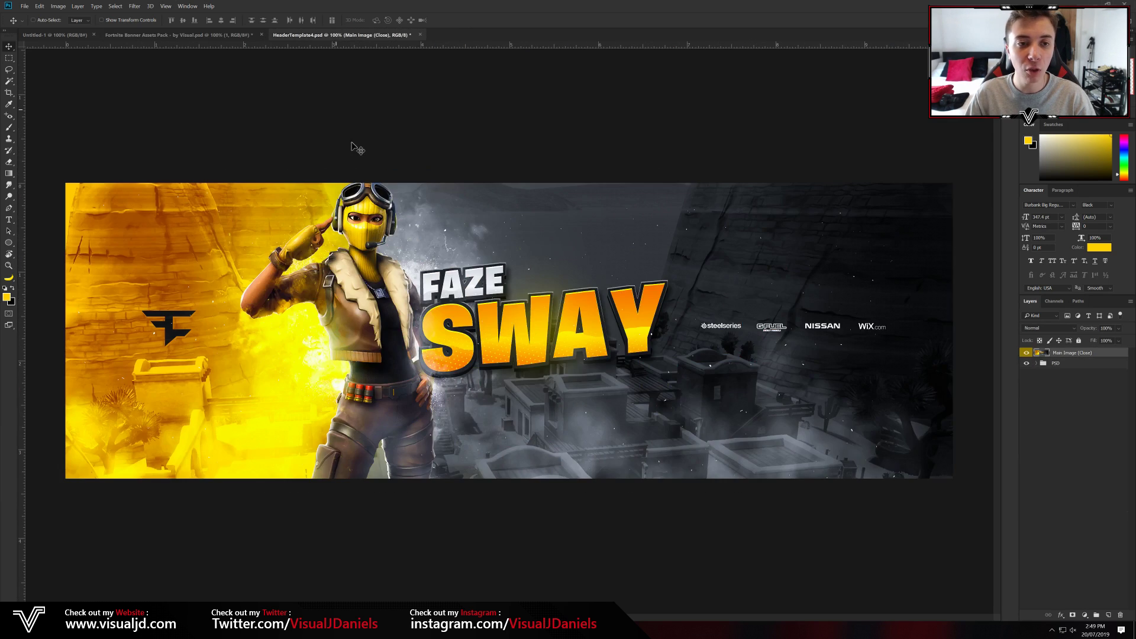
pyautogui.click(197, 35)
pyautogui.moveTo(628, 340); pyautogui.dragTo(595, 205)
pyautogui.moveTo(607, 270); pyautogui.dragTo(678, 430)
pyautogui.moveTo(621, 322); pyautogui.dragTo(622, 280)
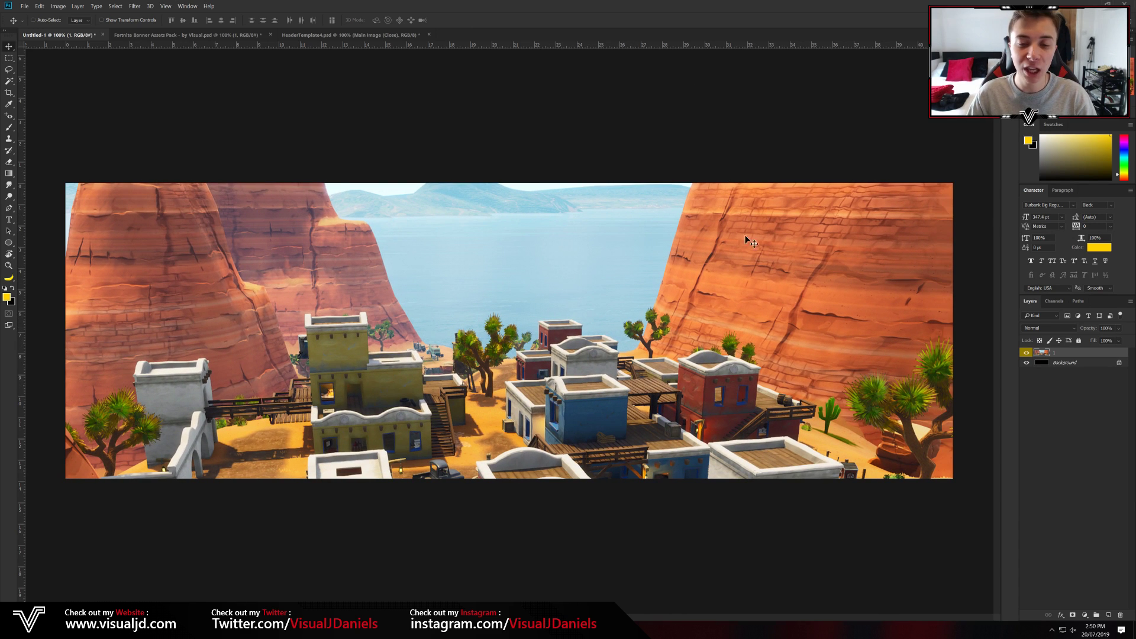
# Add a Gradient Map adjustment above the wallpaper and apply the Black, White gradient preset
pyautogui.click(1088, 616)
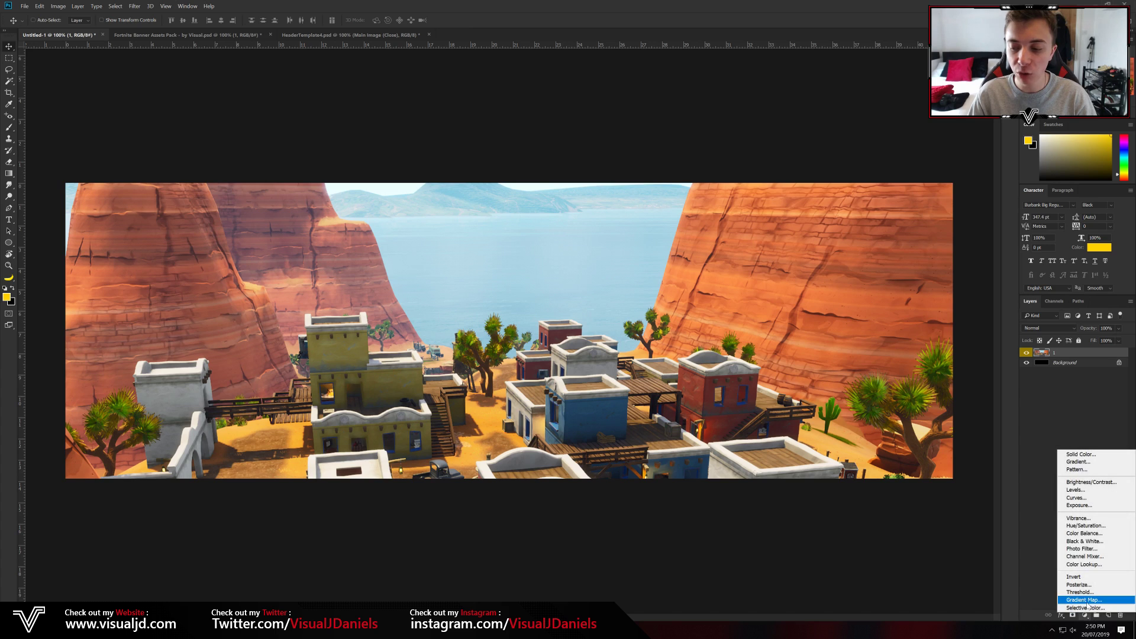
pyautogui.click(1083, 604)
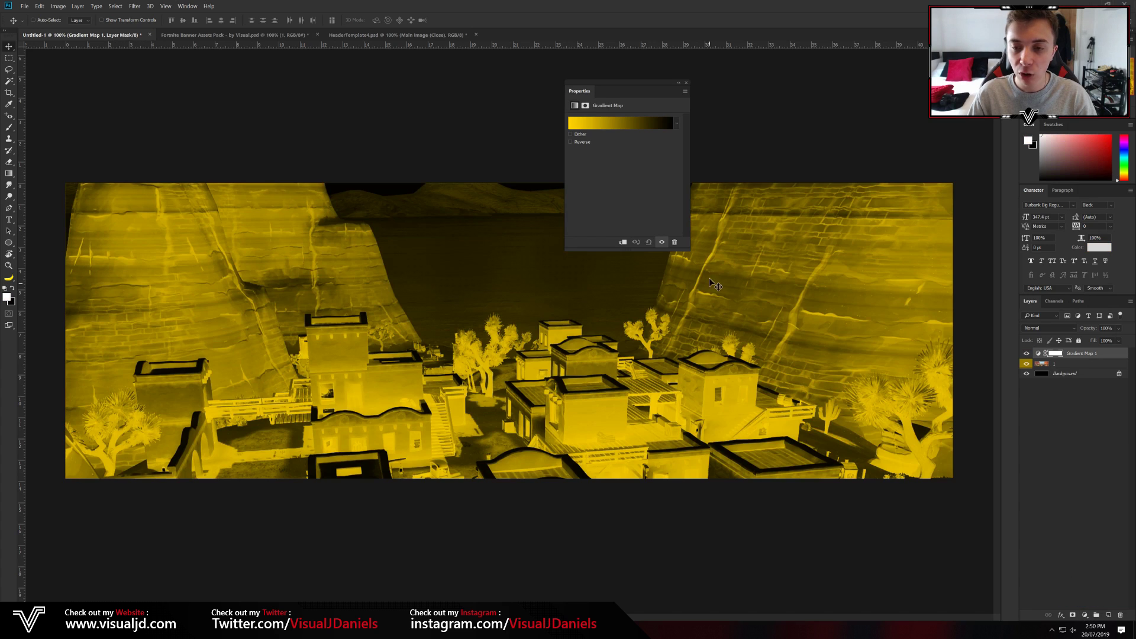
pyautogui.click(613, 123)
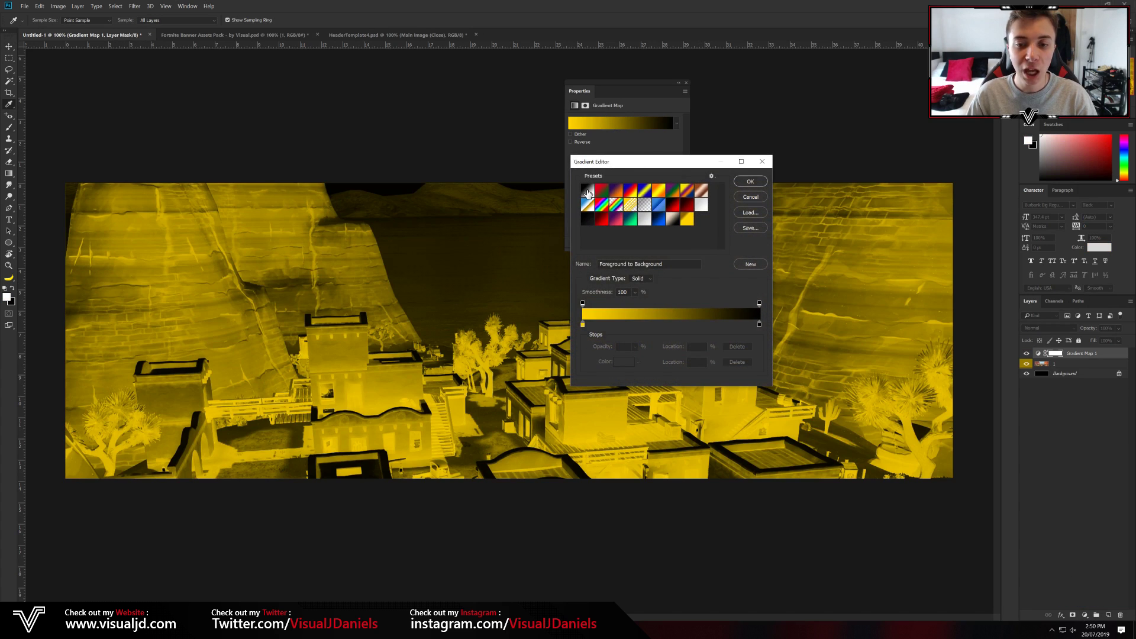
pyautogui.click(587, 192)
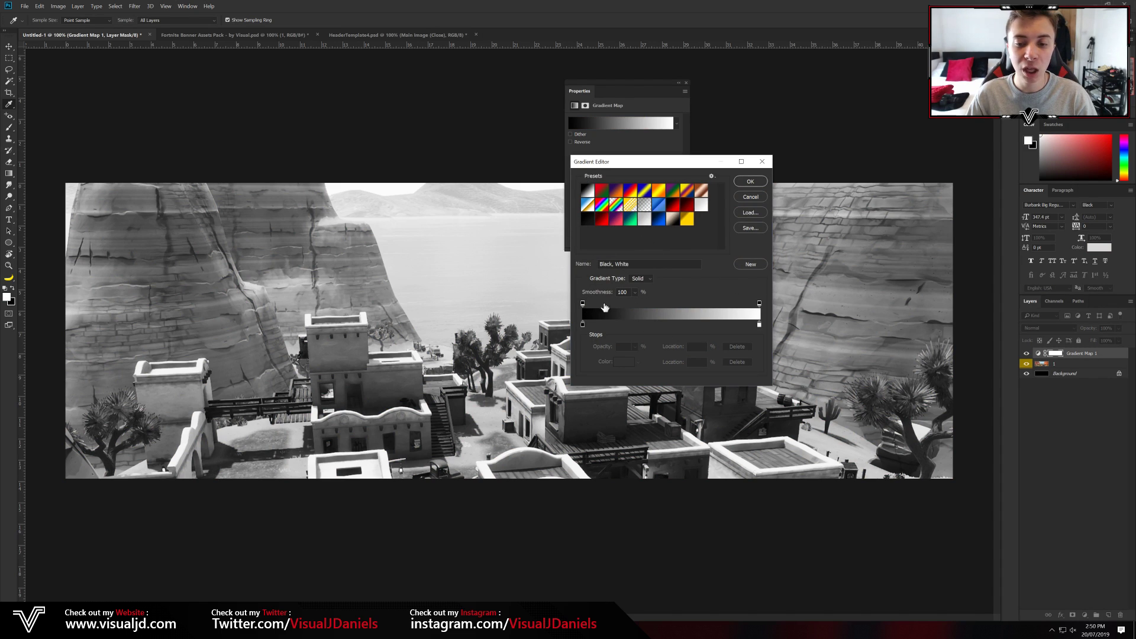
# Change the gradient map's white end stop to dark grey #454545 and accept the gradient
pyautogui.doubleClick(759, 325)
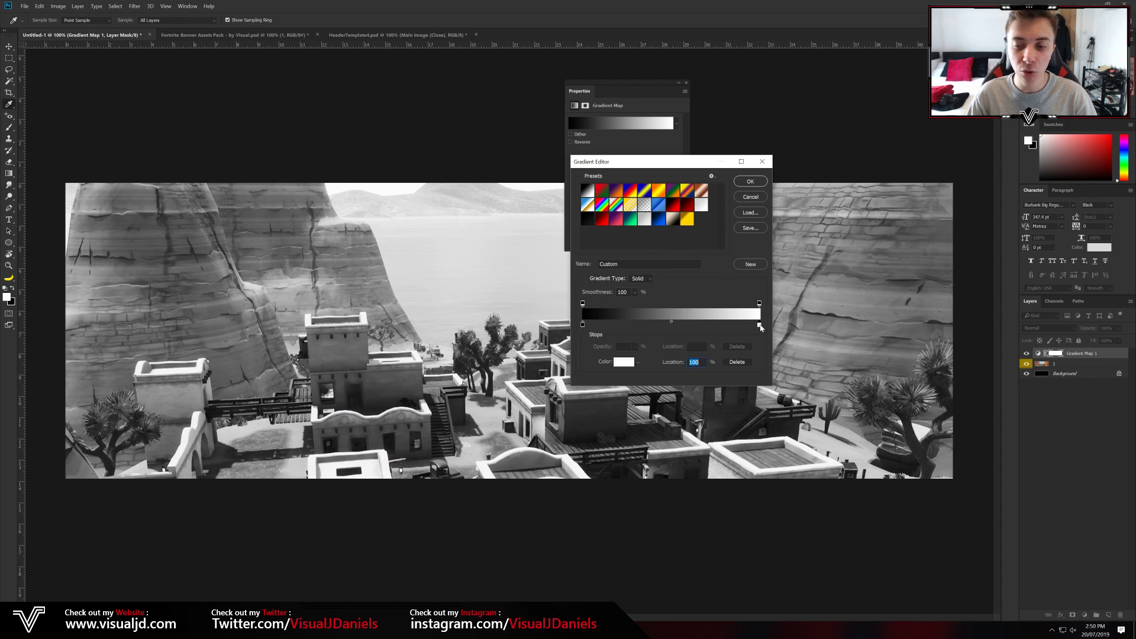
pyautogui.moveTo(729, 185); pyautogui.dragTo(709, 239)
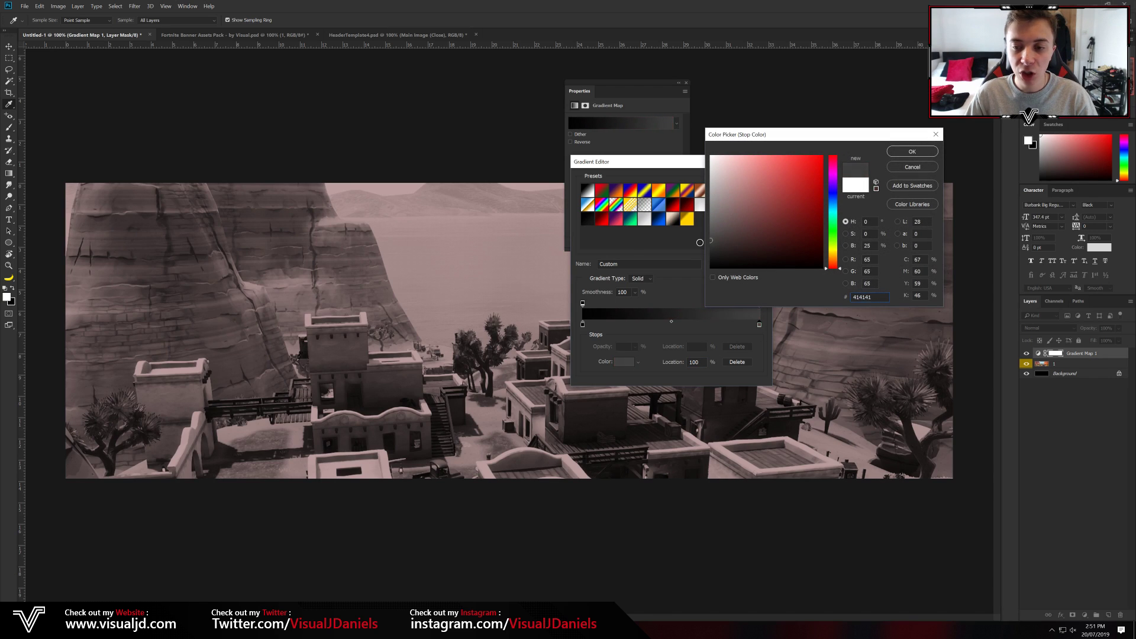
pyautogui.moveTo(707, 243); pyautogui.dragTo(703, 241)
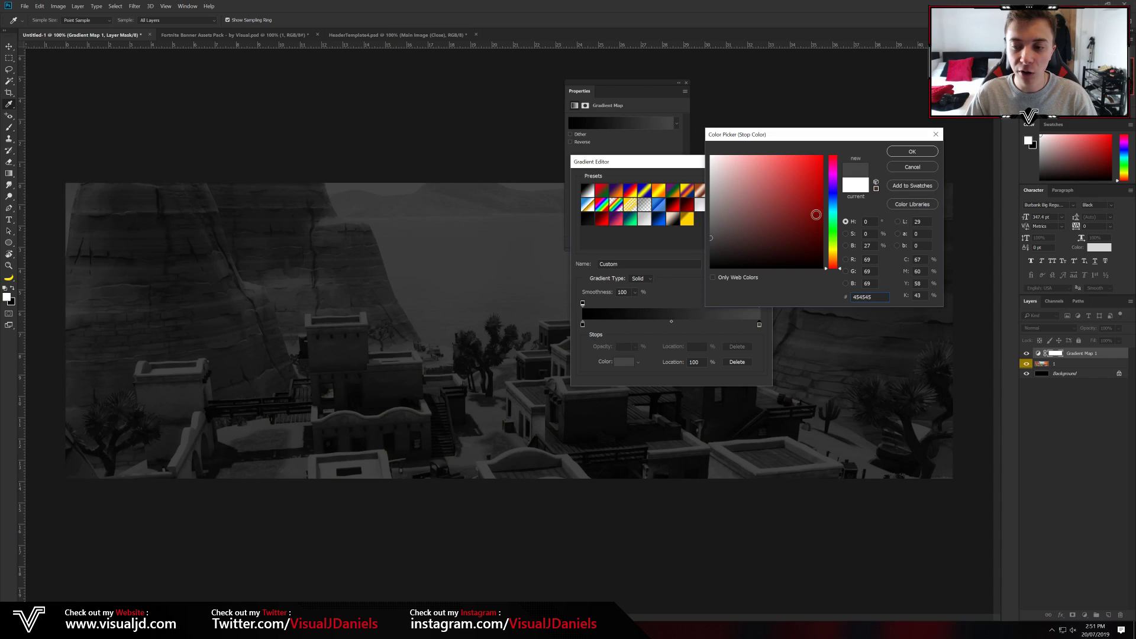
pyautogui.click(913, 152)
pyautogui.click(750, 182)
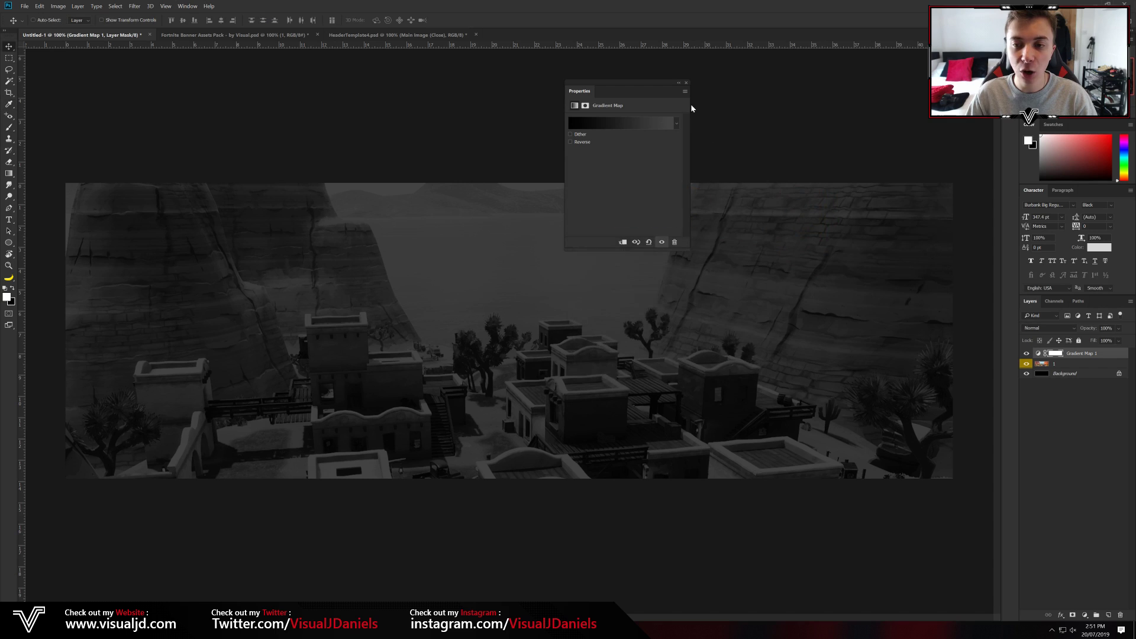
pyautogui.click(686, 83)
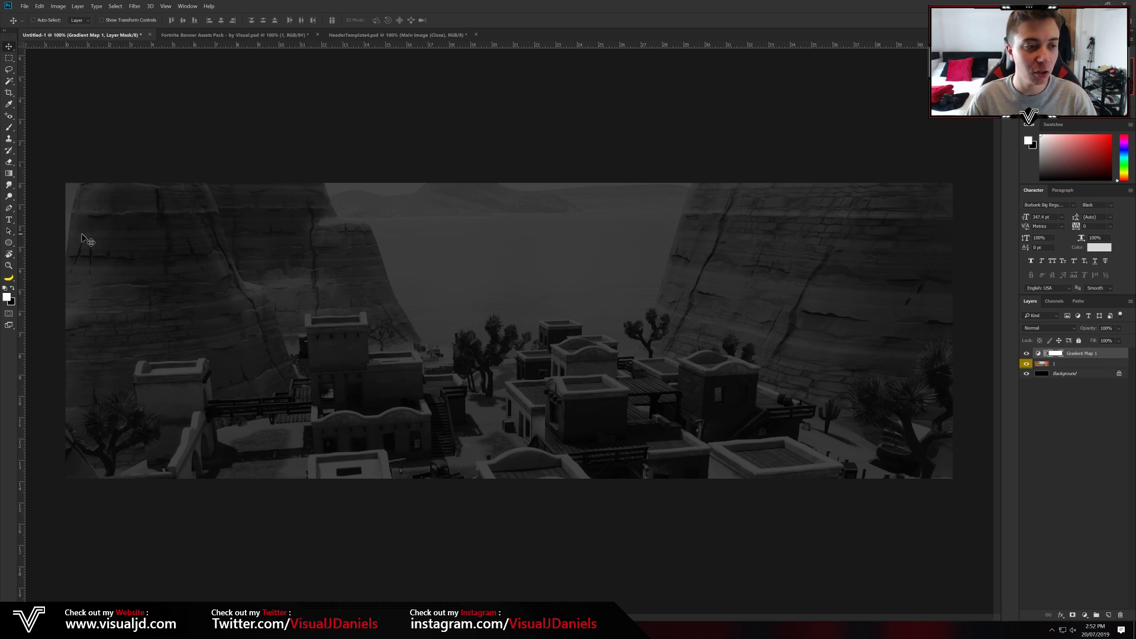
# Add a text layer reading NAME in capitals over the upper middle of the banner
pyautogui.press('t')
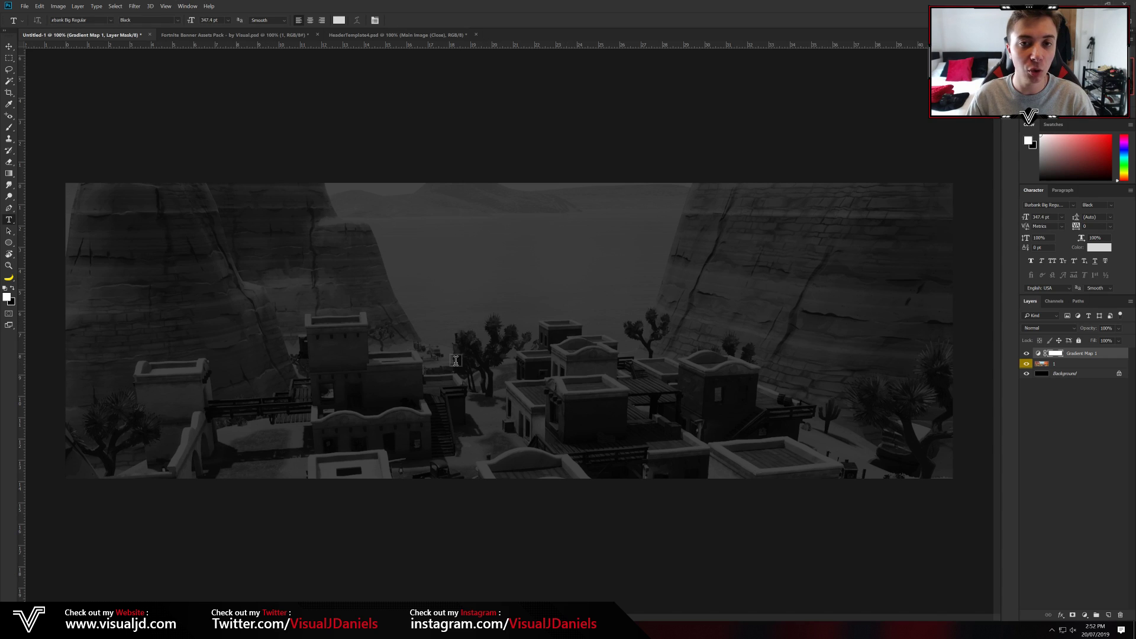
pyautogui.click(451, 294)
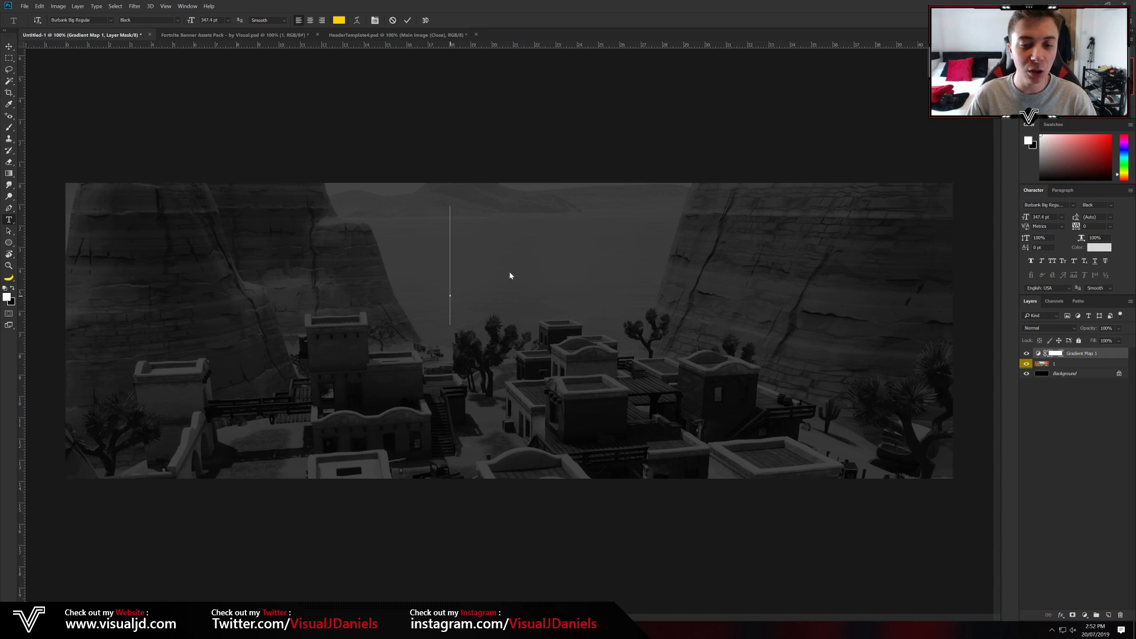
pyautogui.write('na')
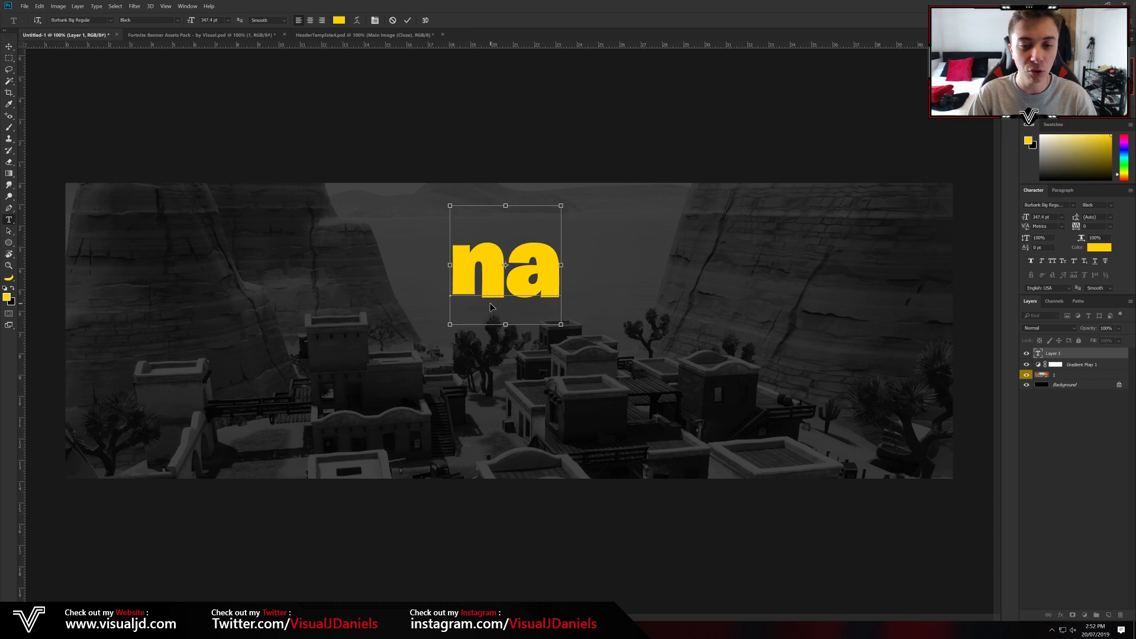
pyautogui.hotkey('ctrl', 'a')
pyautogui.write('NA')
pyautogui.write('ME')
pyautogui.hotkey('ctrl', 'a')
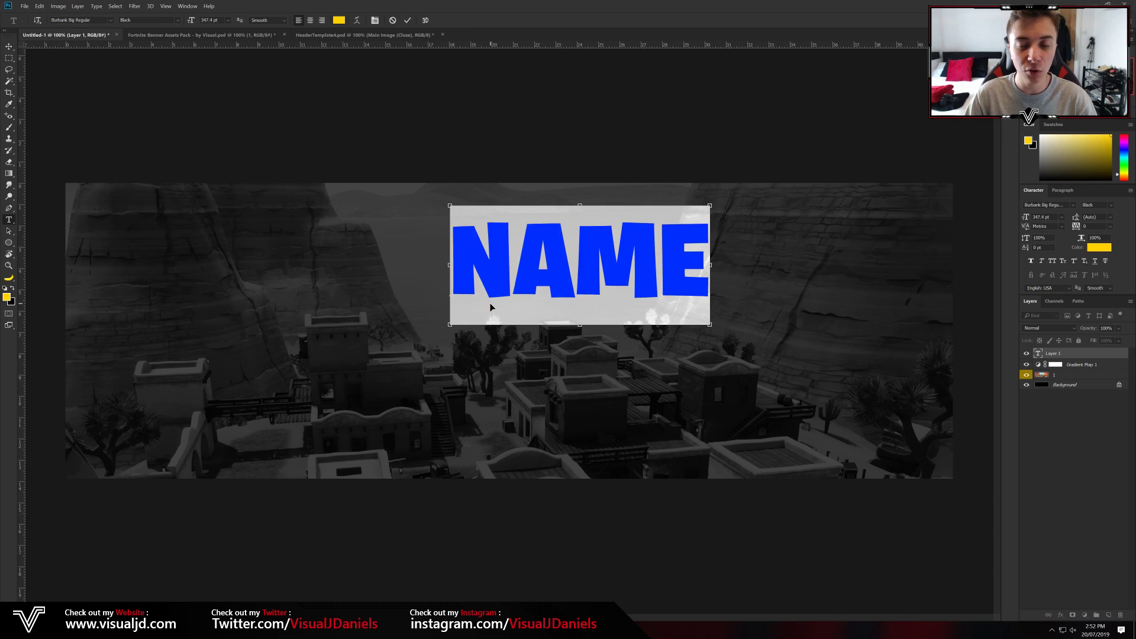
# Colour the NAME text white (255, 255, 255) and shift it slightly towards the banner's horizontal centre
pyautogui.click(339, 21)
pyautogui.moveTo(766, 187); pyautogui.dragTo(713, 157)
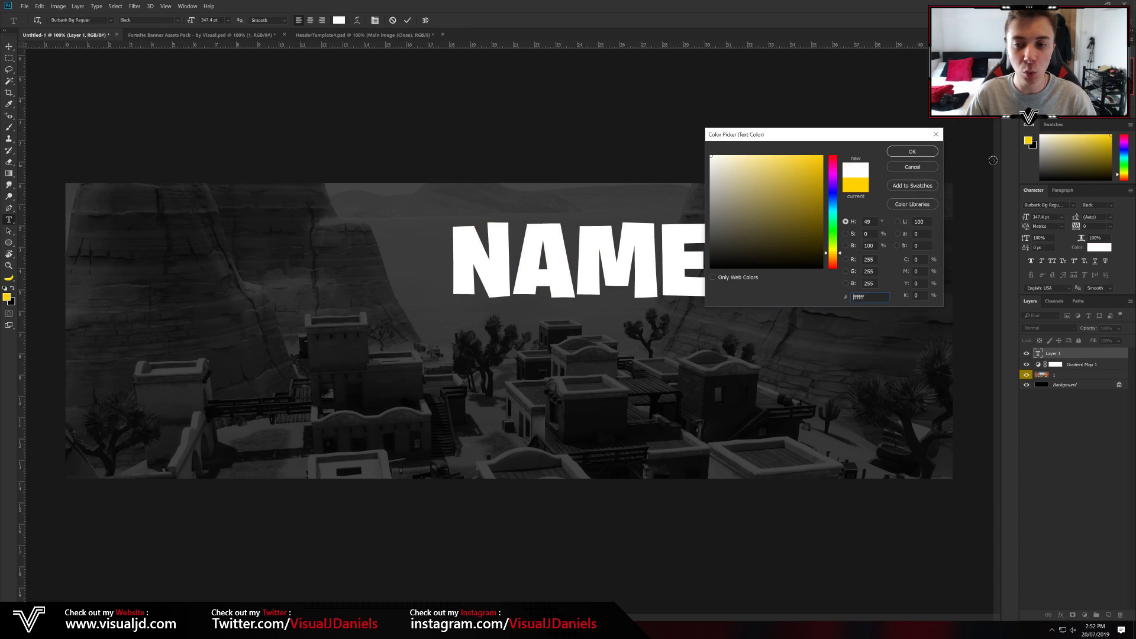
pyautogui.click(908, 154)
pyautogui.moveTo(586, 256); pyautogui.dragTo(549, 257)
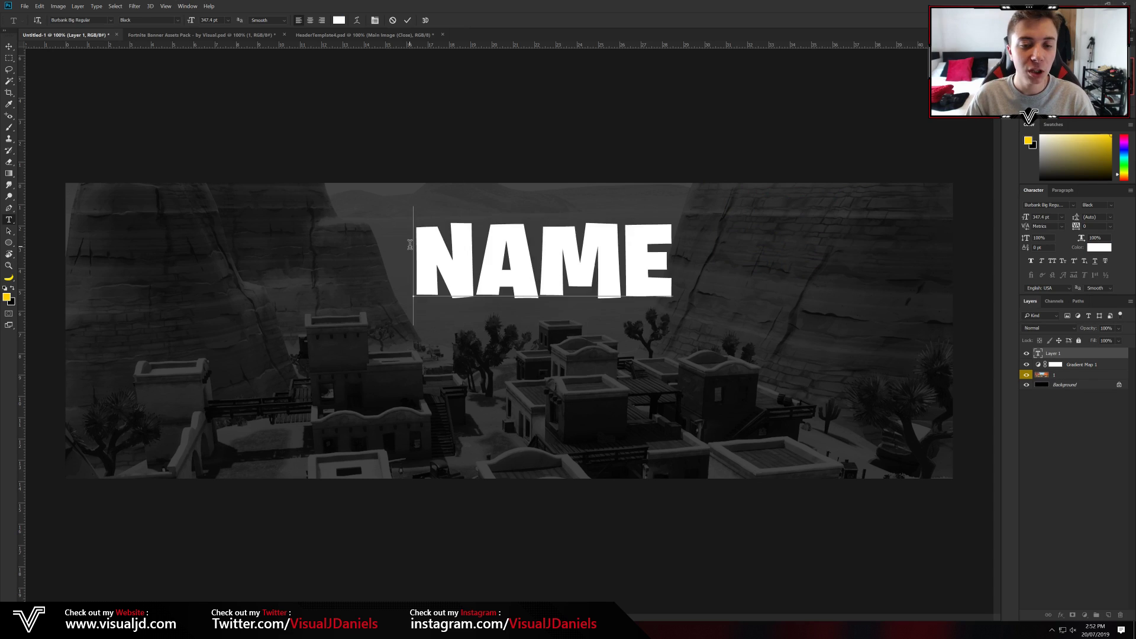
# Apply the Black style of Burbank Big Regular to the NAME text and commit it
pyautogui.click(71, 20)
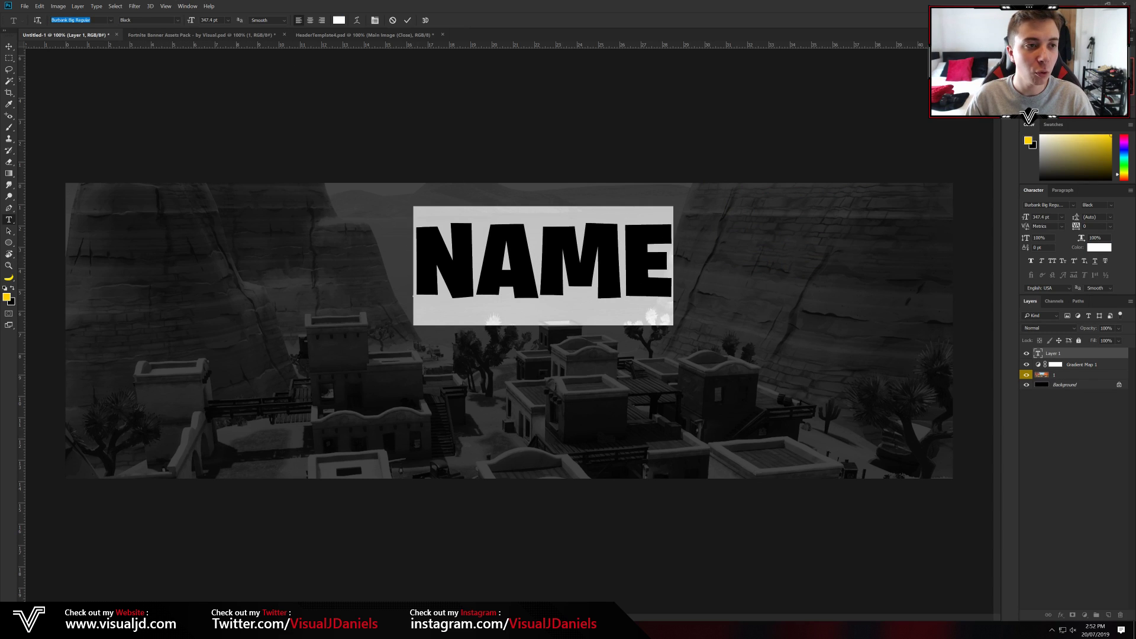
pyautogui.click(177, 21)
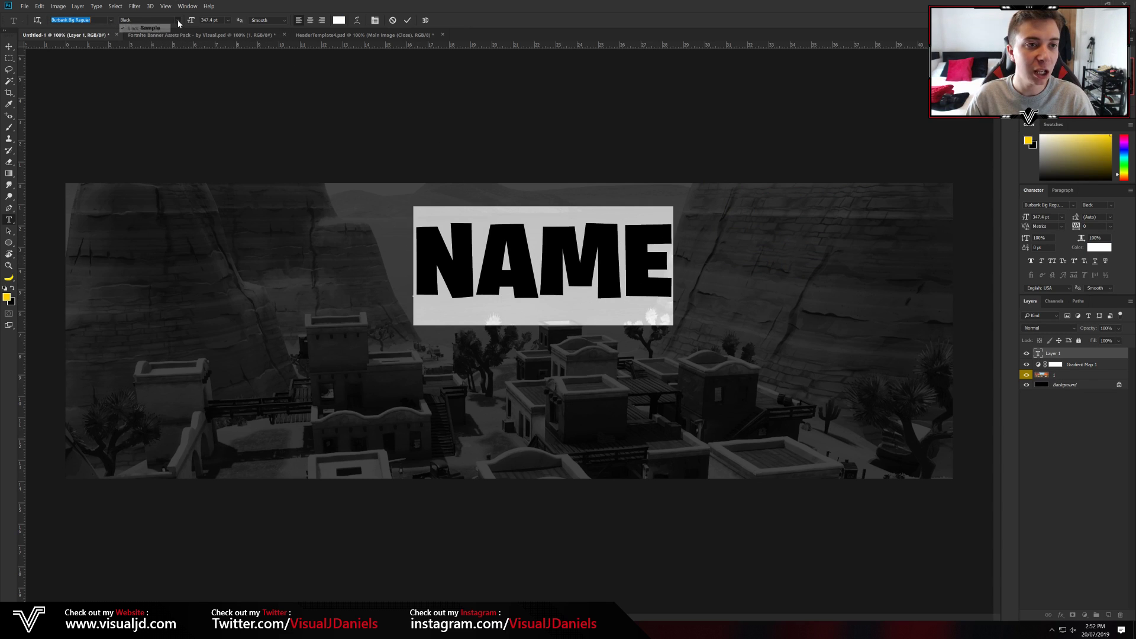
pyautogui.click(161, 30)
pyautogui.click(9, 46)
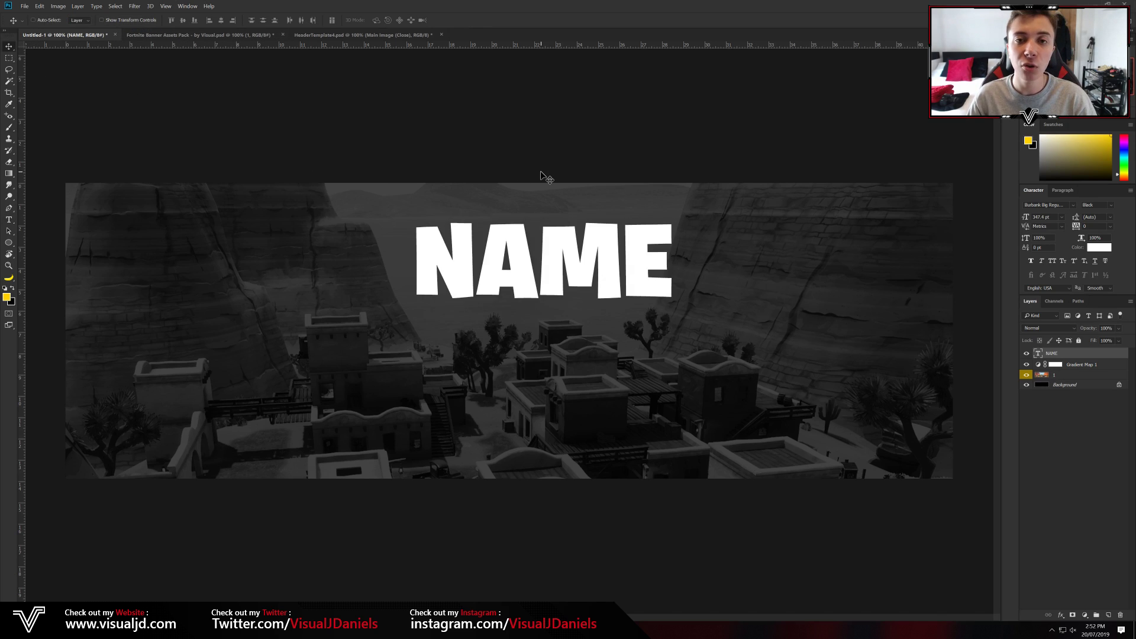
# Switch to File Explorer and examine the Burbank Big Regular Black font file in the Fortnite Banner Assets Pack folder
pyautogui.click(178, 630)
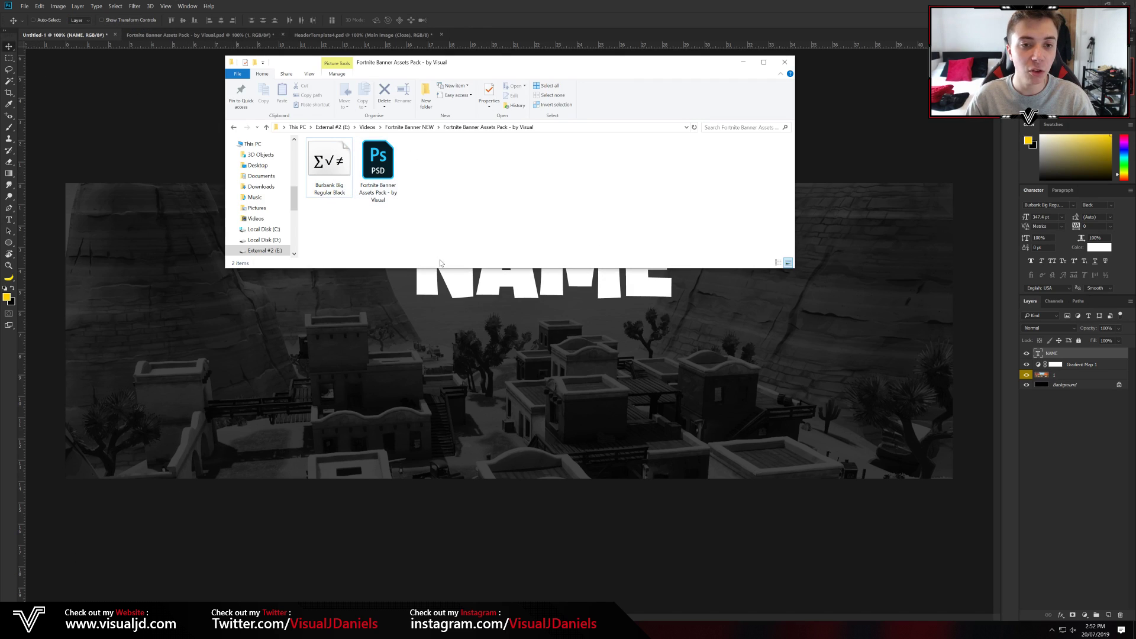
pyautogui.moveTo(347, 230); pyautogui.dragTo(319, 162)
pyautogui.rightClick(334, 167)
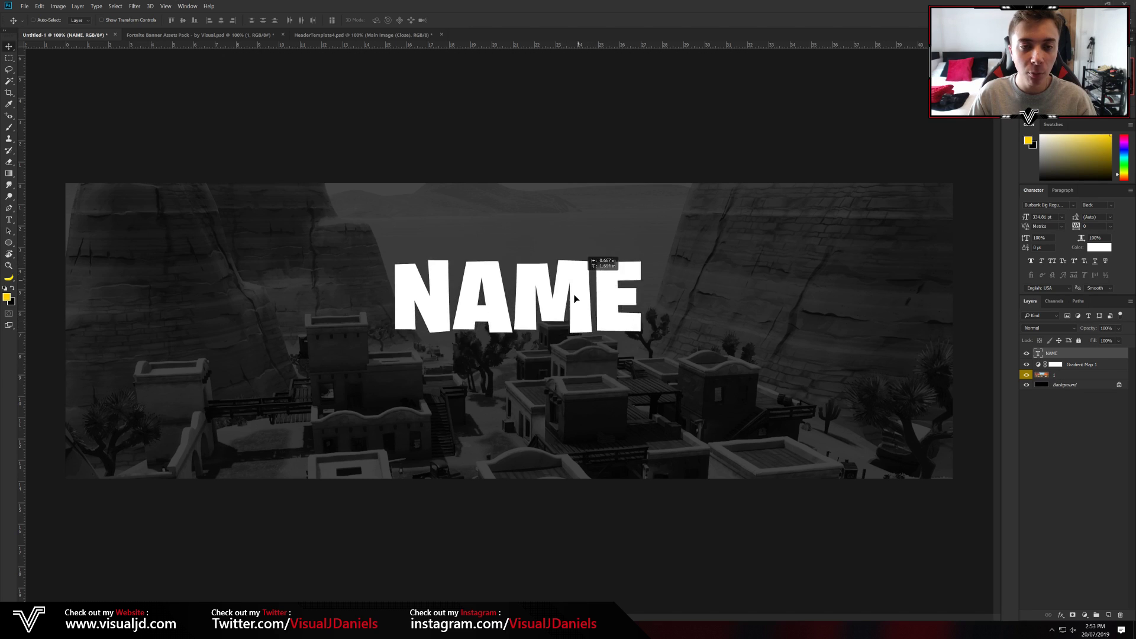
# Move the NAME text to the middle of the banner and scale it down to about 329 pt
pyautogui.moveTo(614, 267); pyautogui.dragTo(632, 306)
pyautogui.hotkey('ctrl', 't')
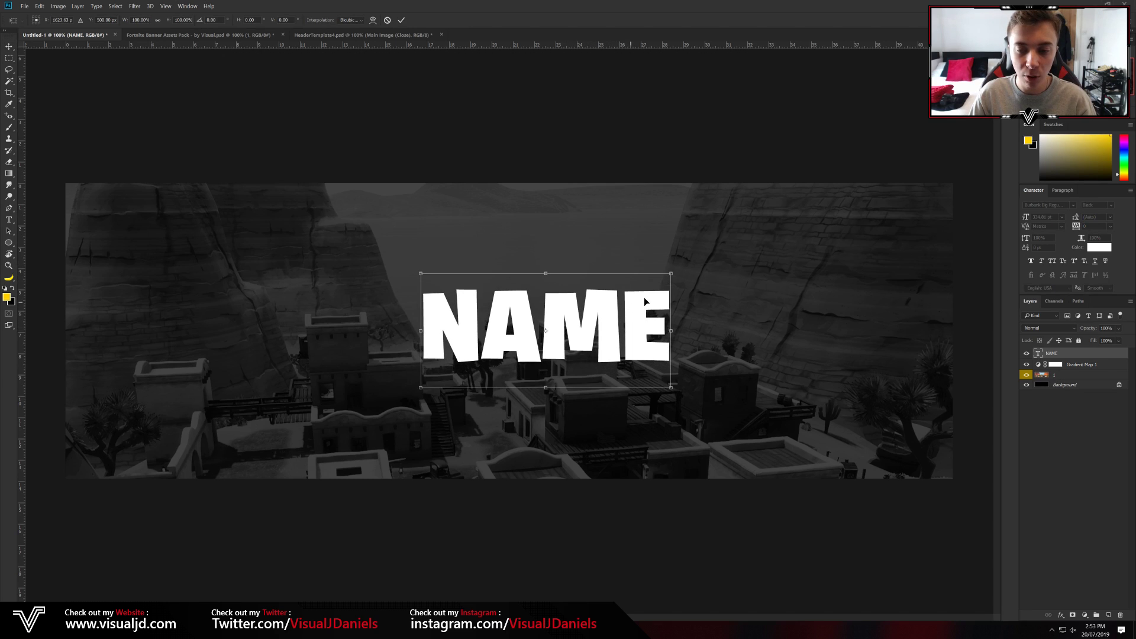
pyautogui.moveTo(670, 273); pyautogui.dragTo(641, 311)
pyautogui.press('Return')
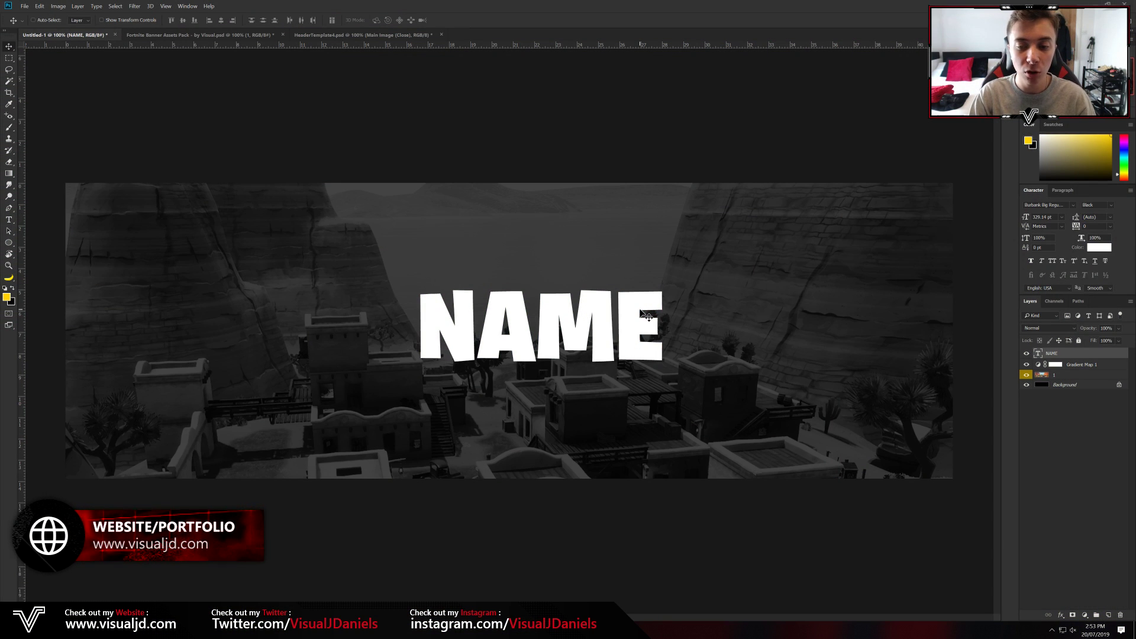
# Duplicate the NAME text, place the copy directly above the original and change its wording to YOUR
pyautogui.hotkey('ctrl', 'j')
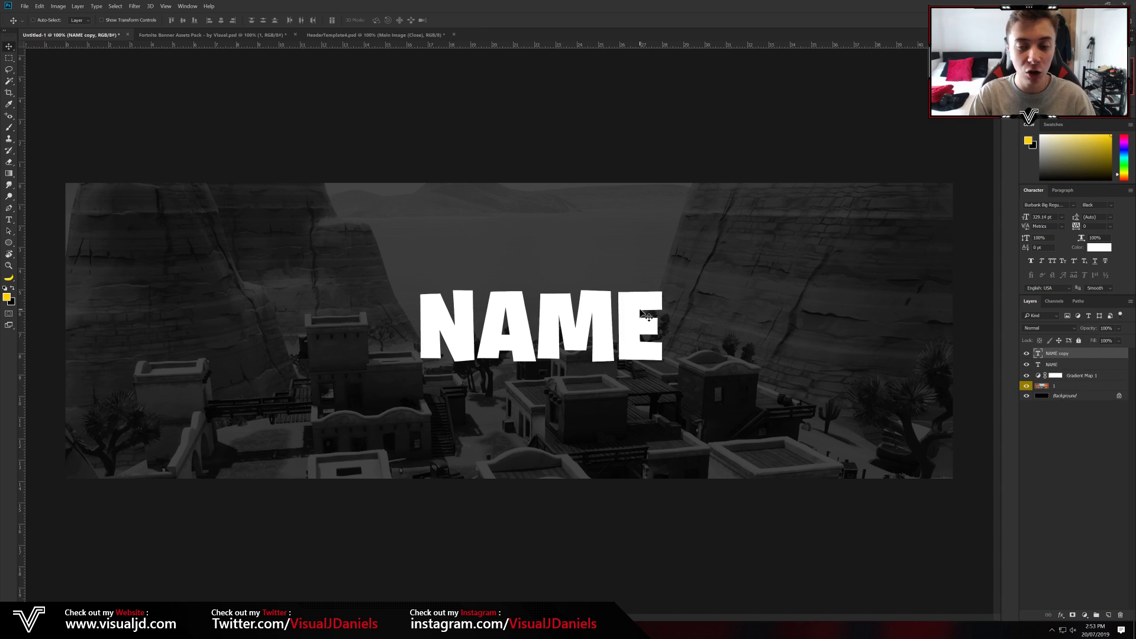
pyautogui.moveTo(646, 316); pyautogui.dragTo(644, 240)
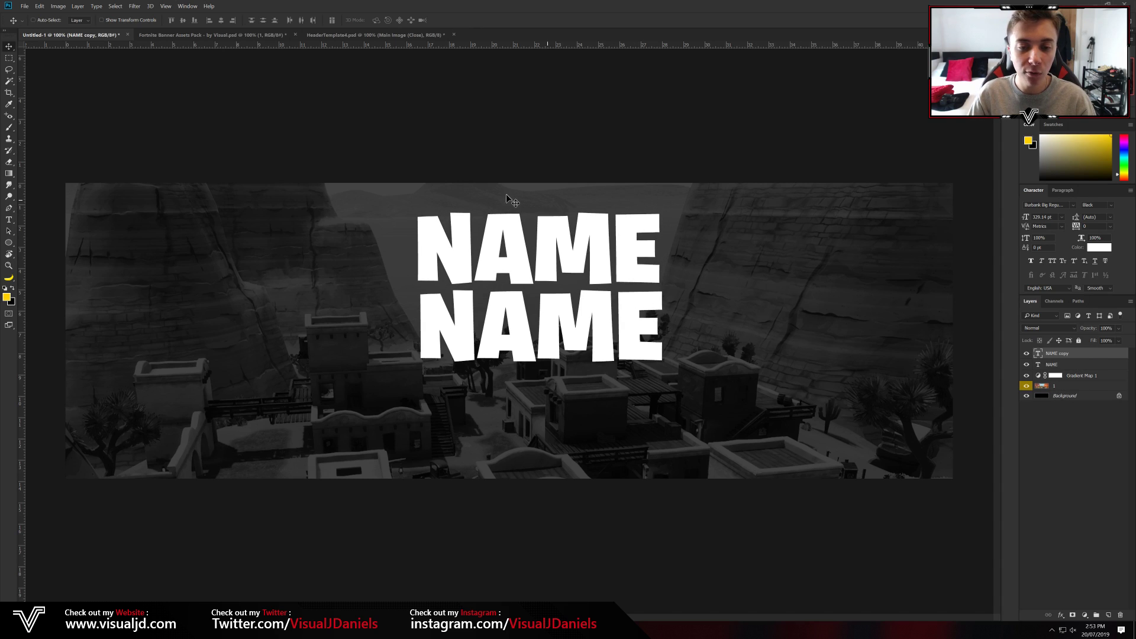
pyautogui.click(14, 223)
pyautogui.doubleClick(502, 252)
pyautogui.write('YOUR')
pyautogui.hotkey('ctrl', 'Return')
# Scale the YOUR text down to about 146 pt and place it just above the first letters of NAME
pyautogui.hotkey('ctrl', 't')
pyautogui.moveTo(649, 210); pyautogui.dragTo(512, 257)
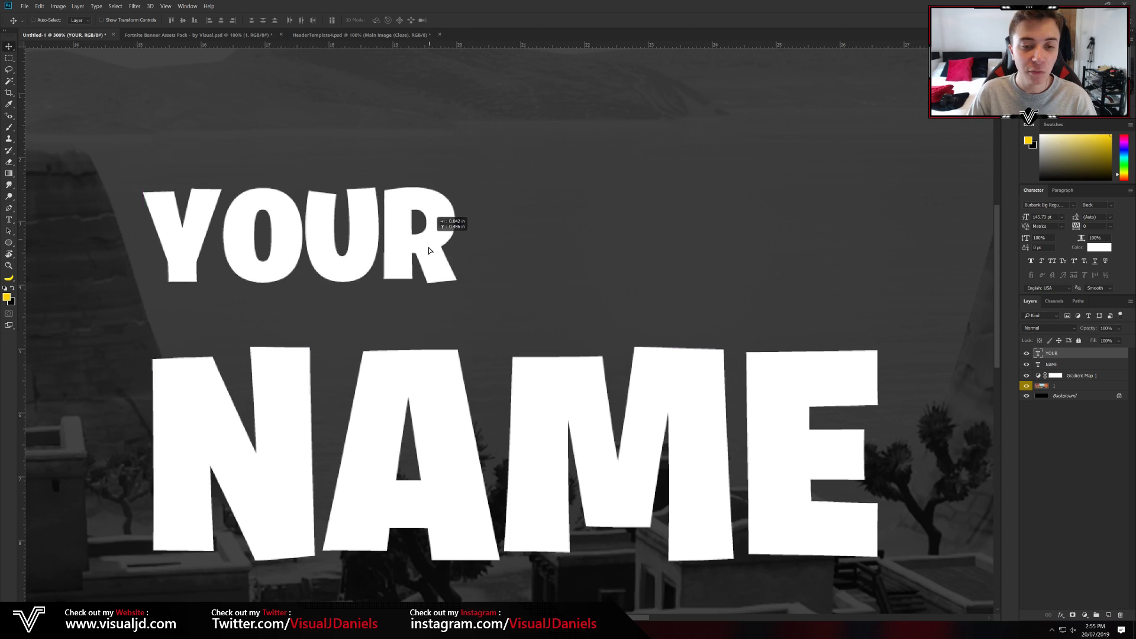
pyautogui.moveTo(433, 243); pyautogui.dragTo(419, 277)
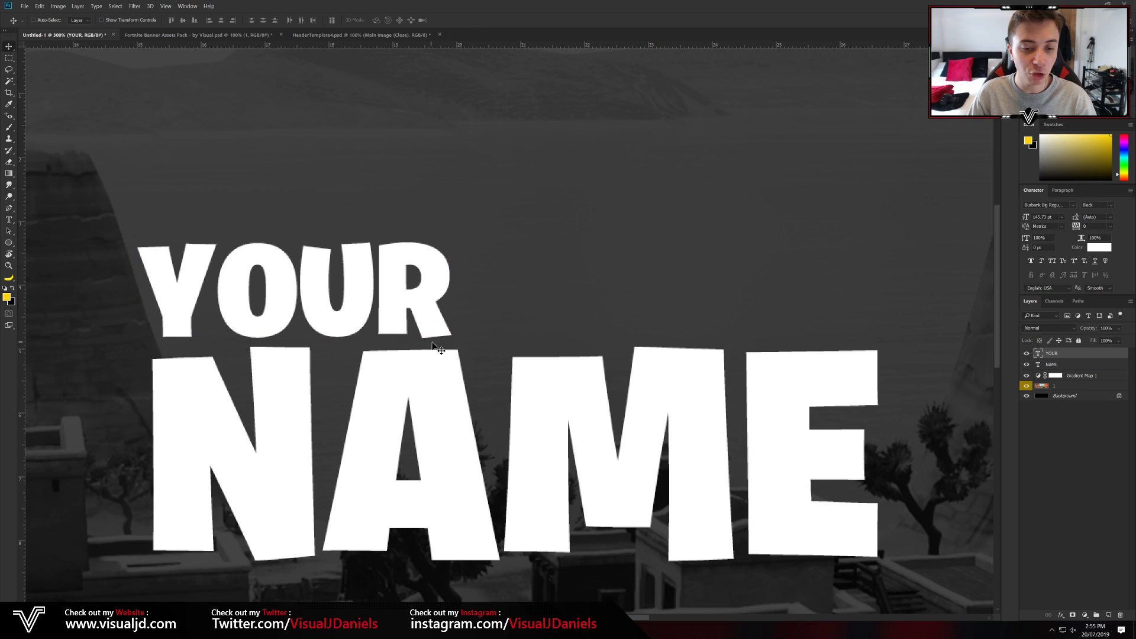
pyautogui.press('ctrl')
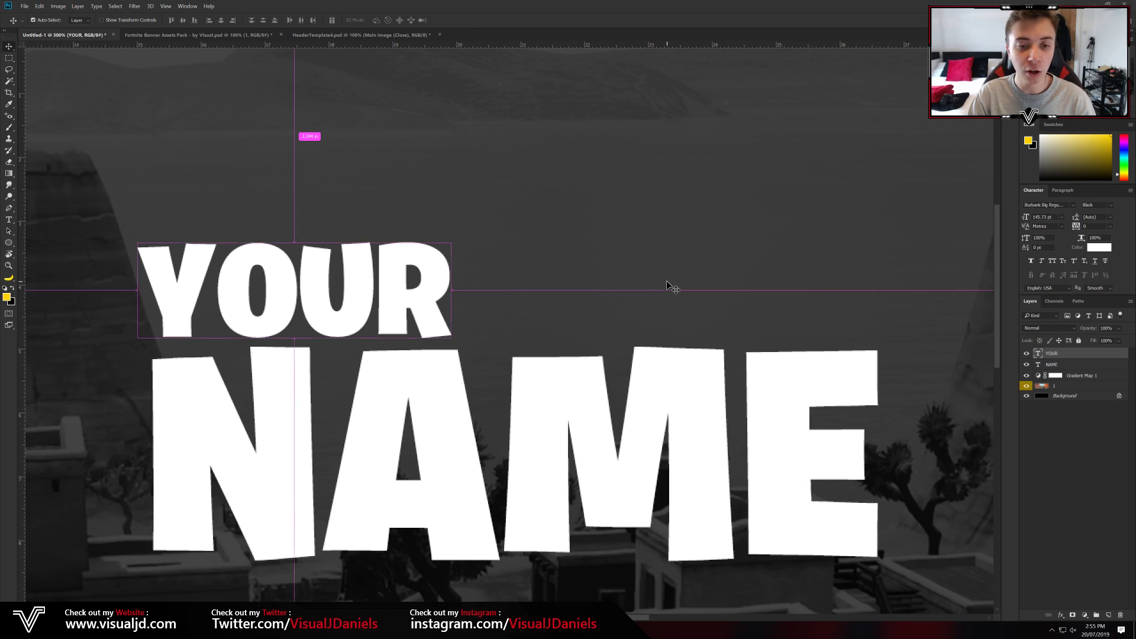
pyautogui.hotkey('ctrl', '0')
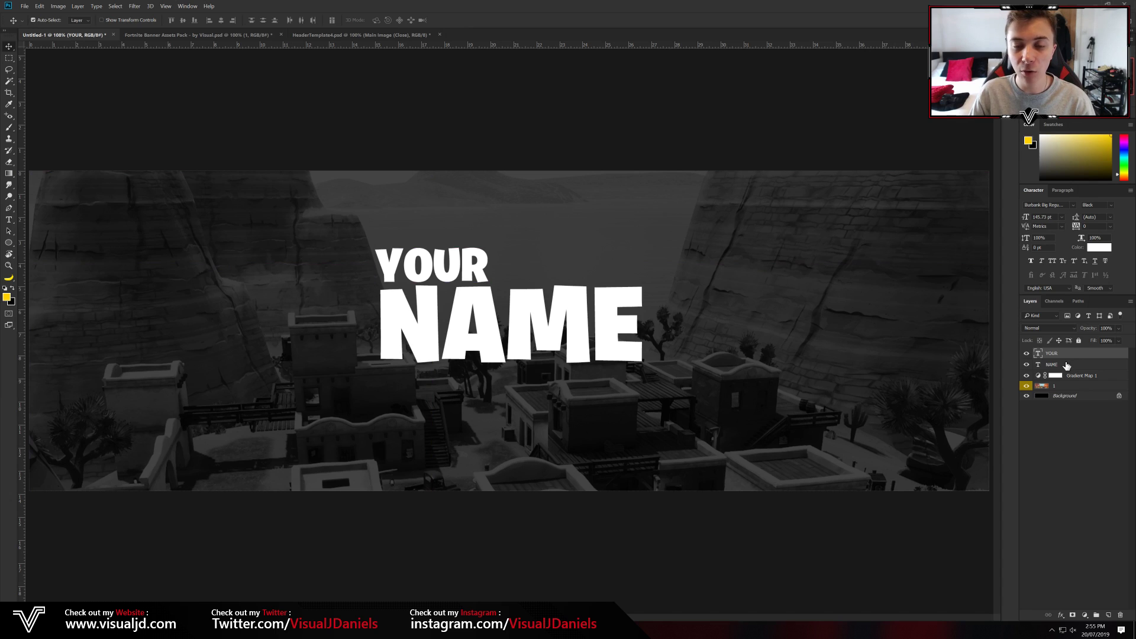
# Rotate the YOUR and NAME text layers together slightly counterclockwise so the title slopes upward
pyautogui.keyDown('shift'); pyautogui.click(1067, 365); pyautogui.keyUp('shift')
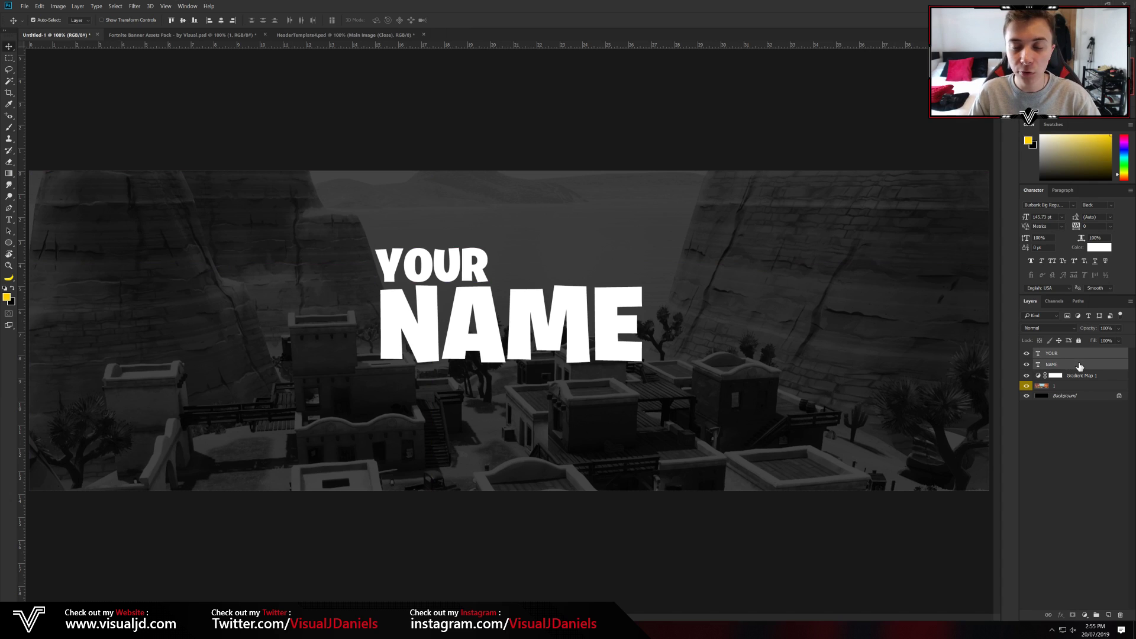
pyautogui.press('ctrl')
pyautogui.hotkey('ctrl', 't')
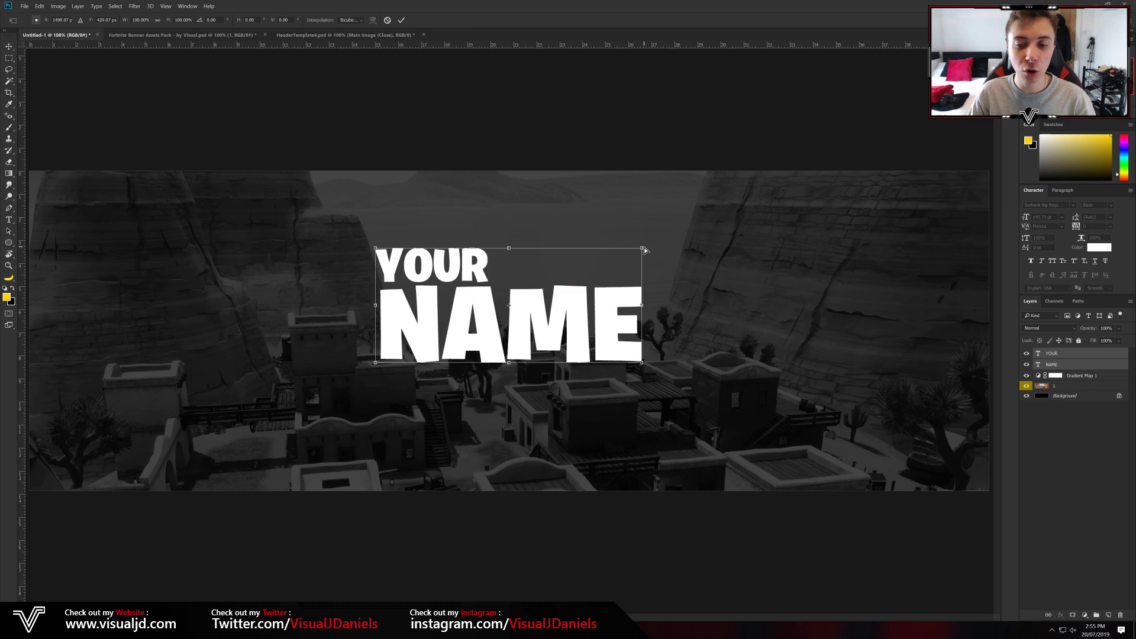
pyautogui.moveTo(644, 249); pyautogui.dragTo(638, 223)
pyautogui.press('Return')
pyautogui.hotkey('ctrl', '1')
# Create a merged duplicate of the YOUR and NAME text layers, hidden beneath the original text layers
pyautogui.click(1075, 355)
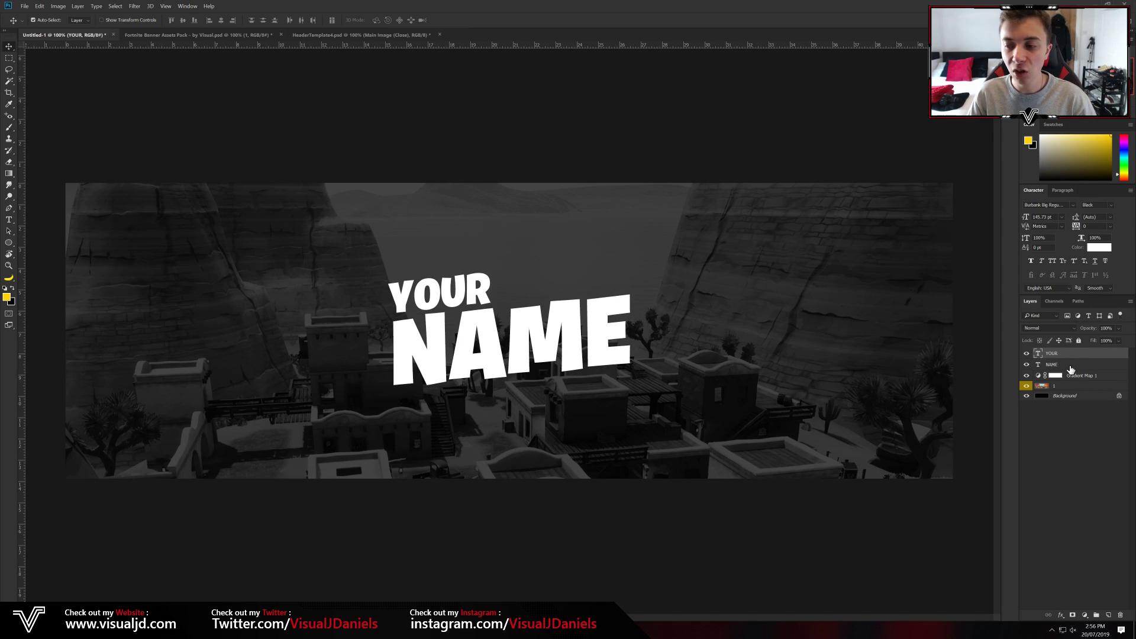
pyautogui.keyDown('shift'); pyautogui.click(1071, 367); pyautogui.keyUp('shift')
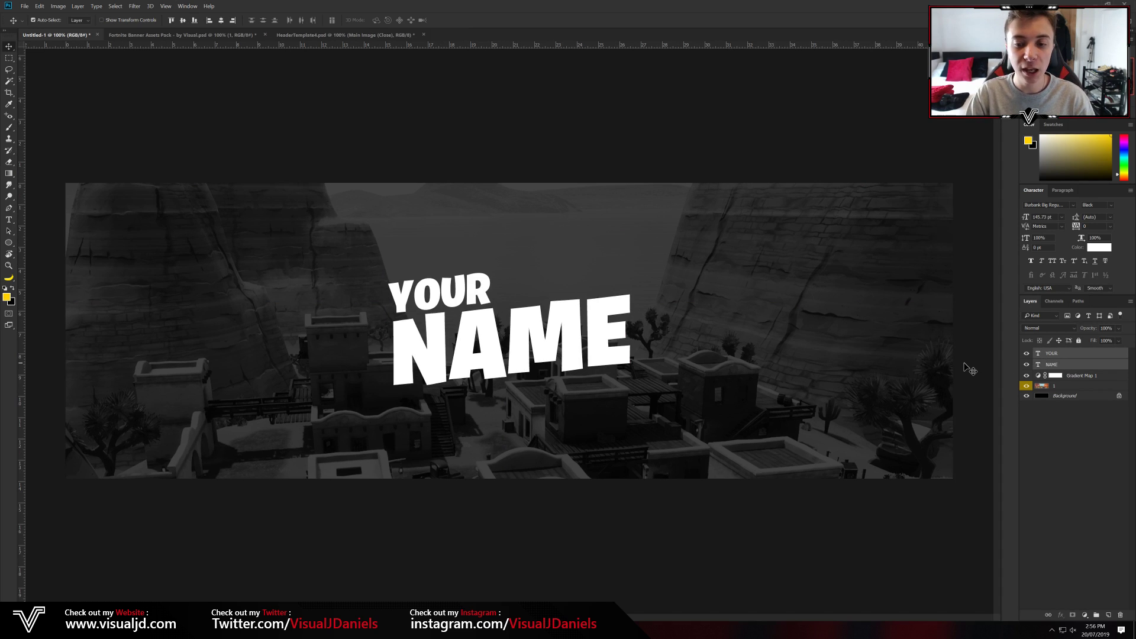
pyautogui.hotkey('ctrl', 'j')
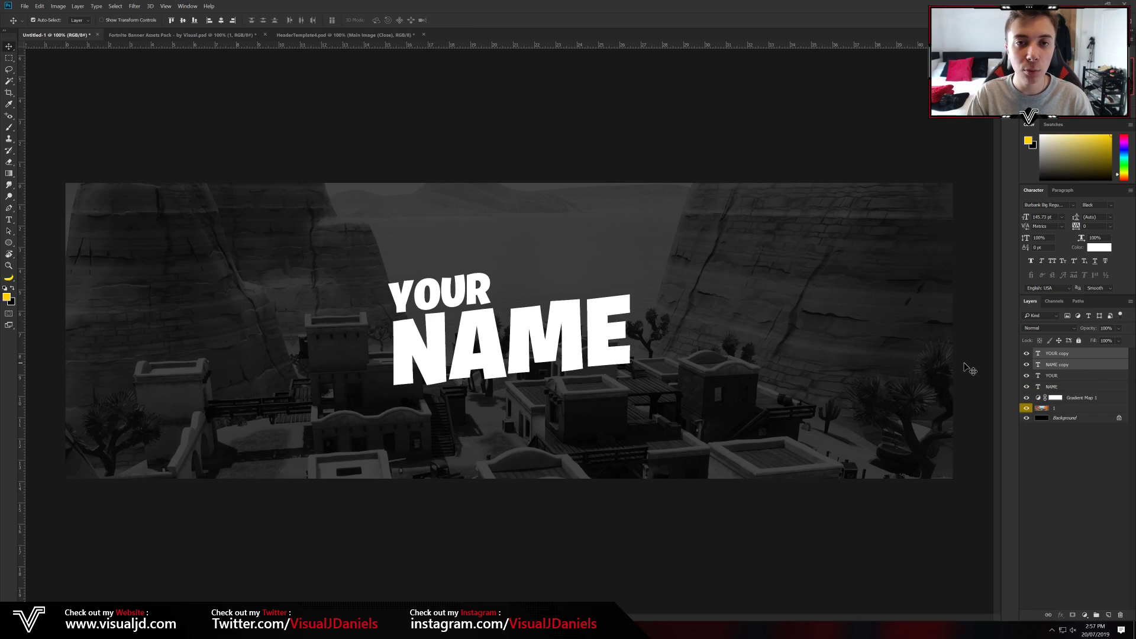
pyautogui.hotkey('ctrl', 'e')
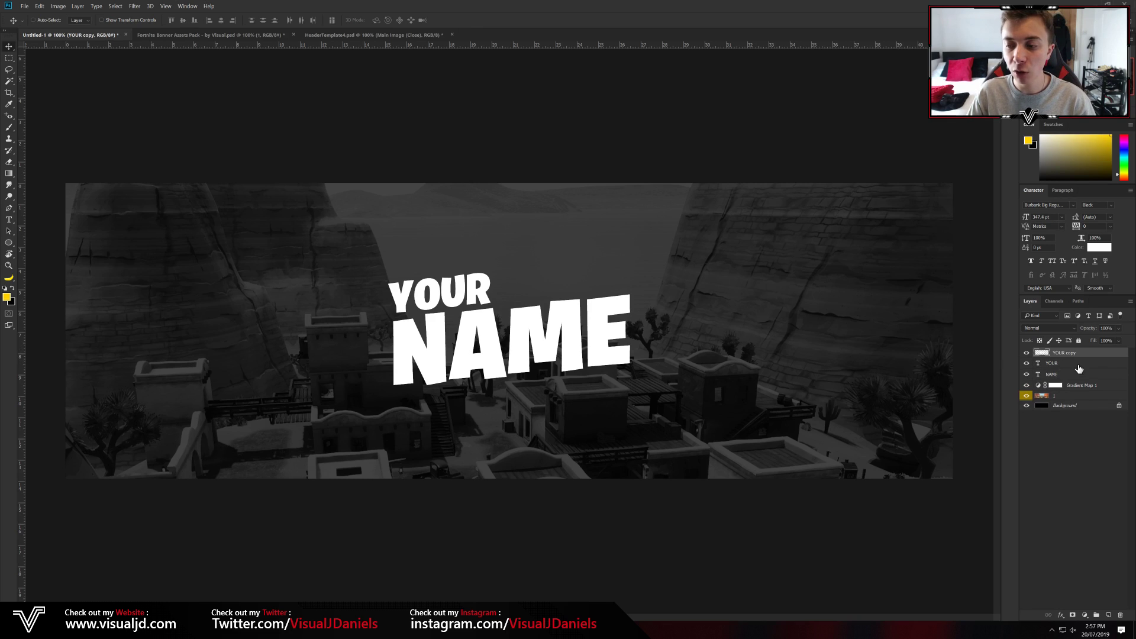
pyautogui.moveTo(1086, 355); pyautogui.dragTo(1029, 379)
pyautogui.click(1028, 375)
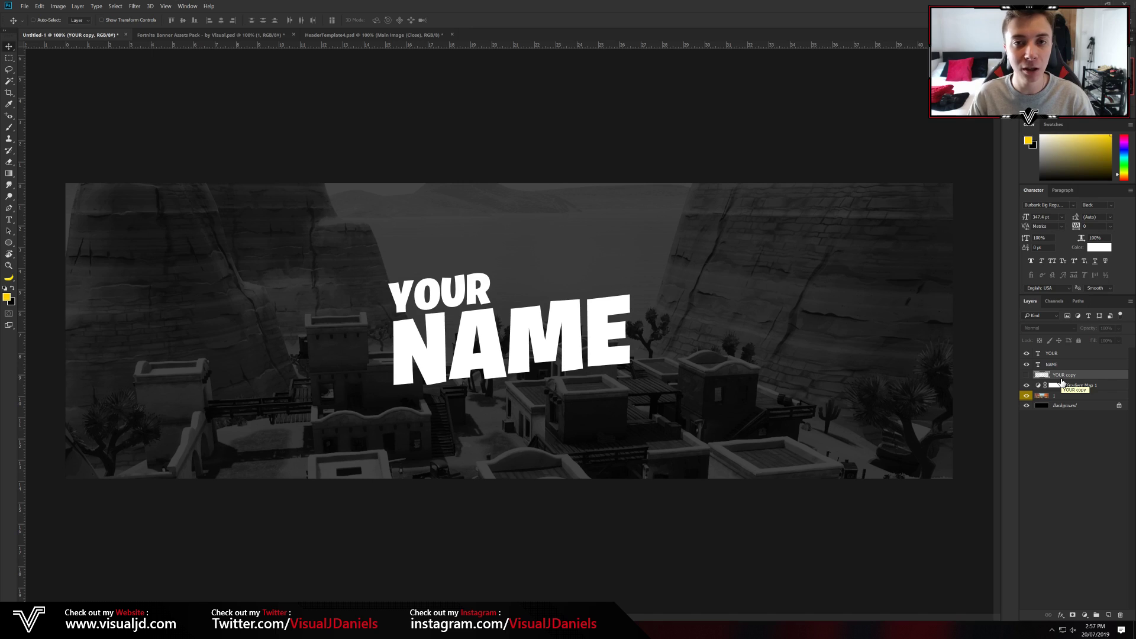
# Save the layer style of the orange VISUAL text in the Fortnite banner assets pack as a new style preset including layer effects
pyautogui.click(1059, 353)
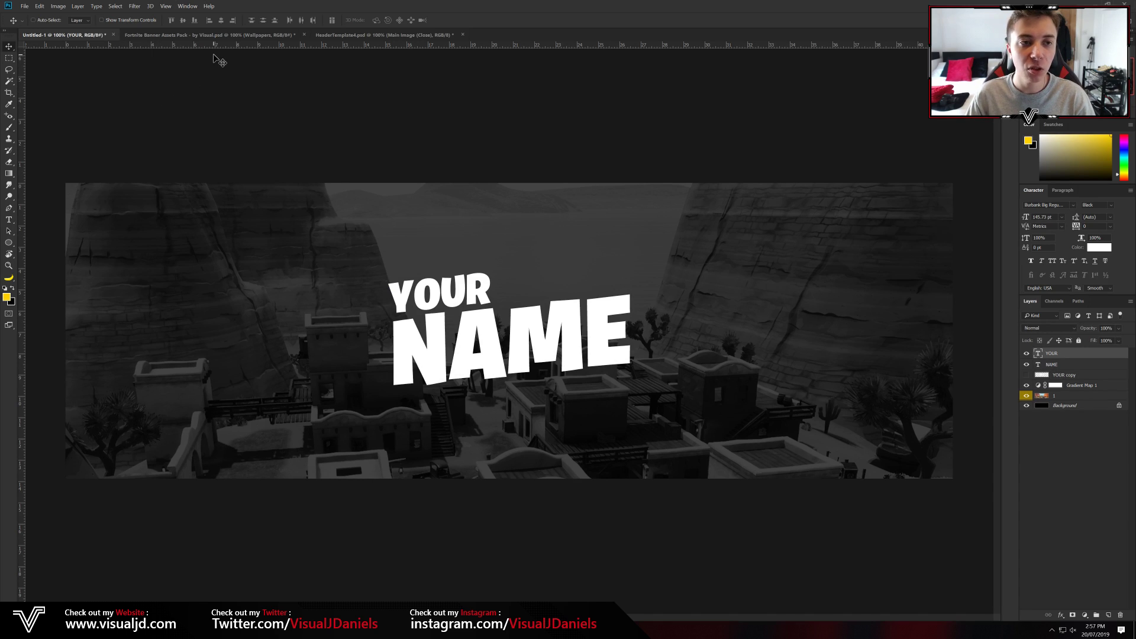
pyautogui.click(189, 34)
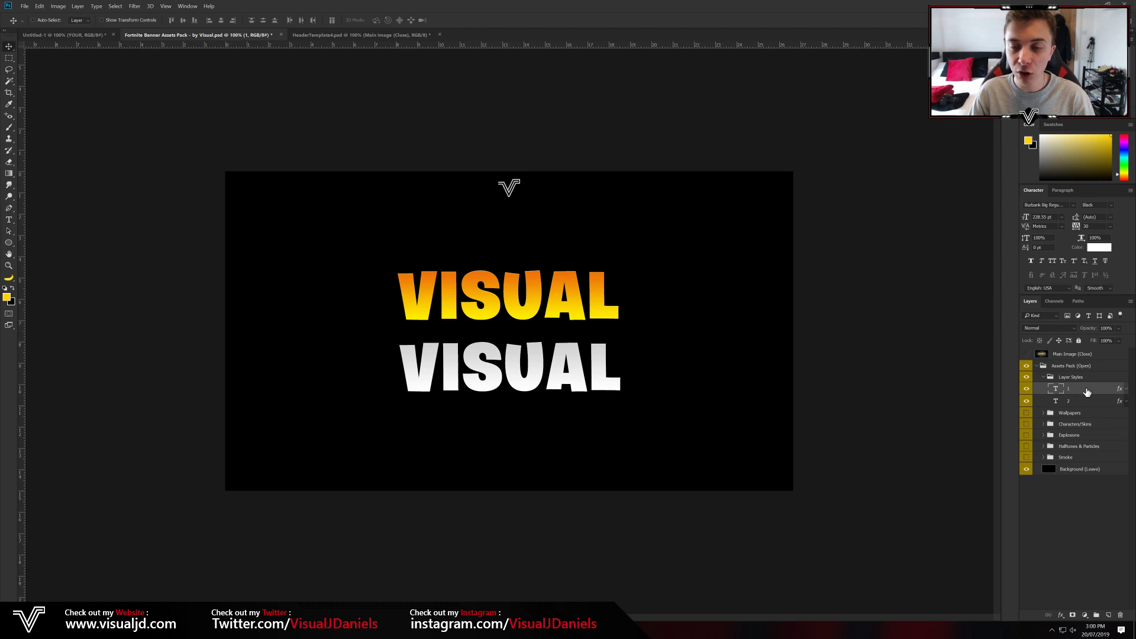
pyautogui.doubleClick(1070, 389)
pyautogui.moveTo(722, 185); pyautogui.dragTo(697, 111)
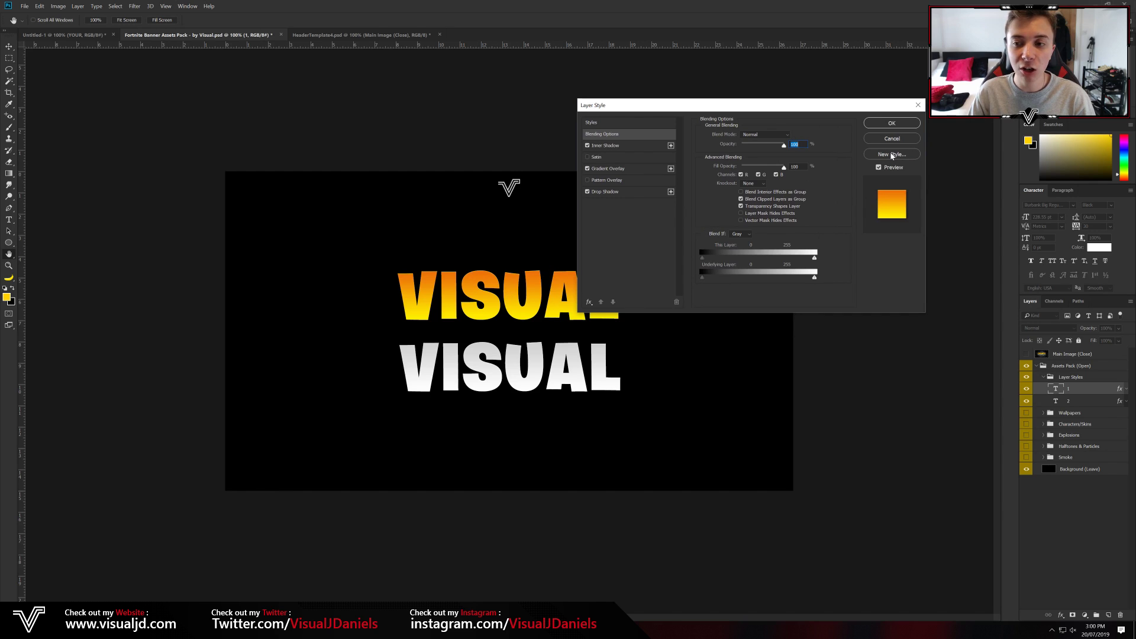
pyautogui.click(893, 154)
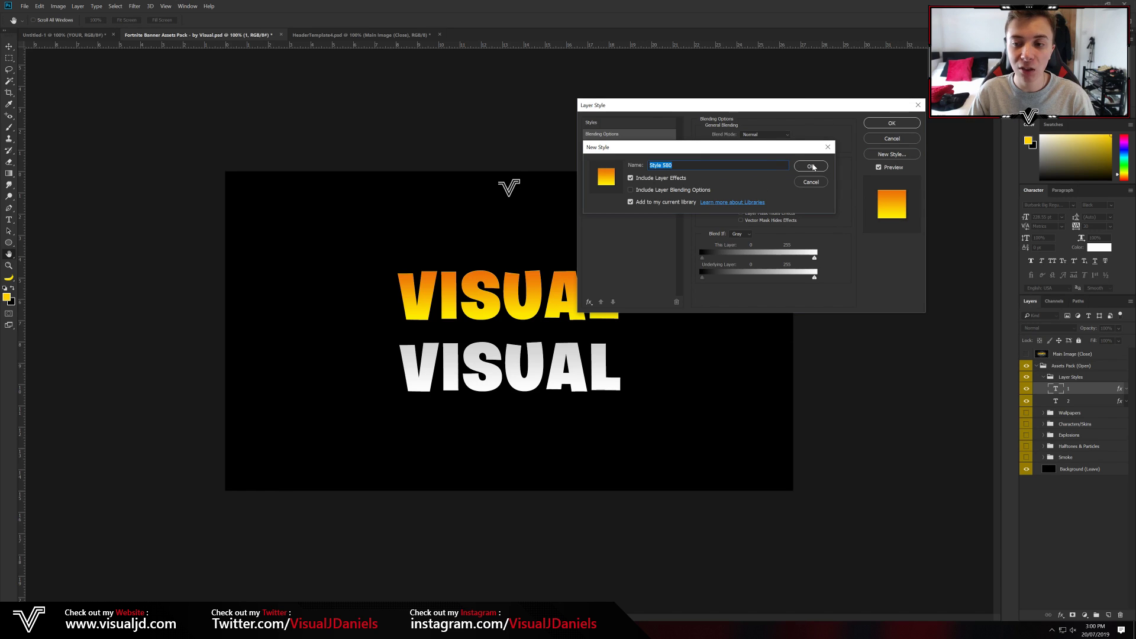
pyautogui.click(812, 166)
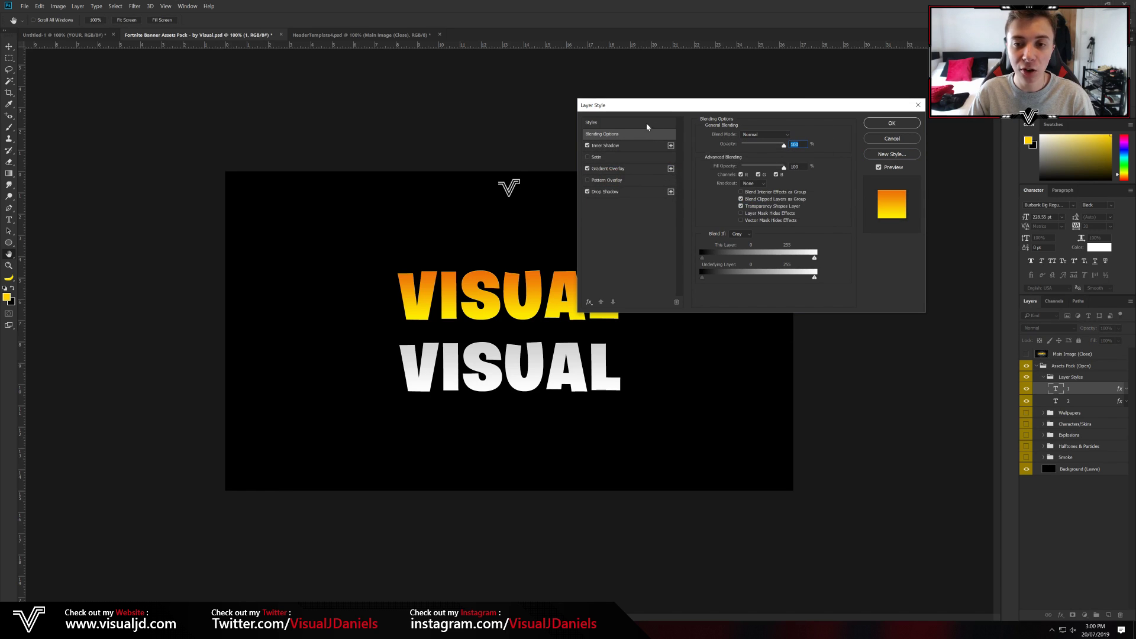
pyautogui.click(610, 122)
pyautogui.scroll(5, 836, 268)
pyautogui.scroll(-5, 836, 271)
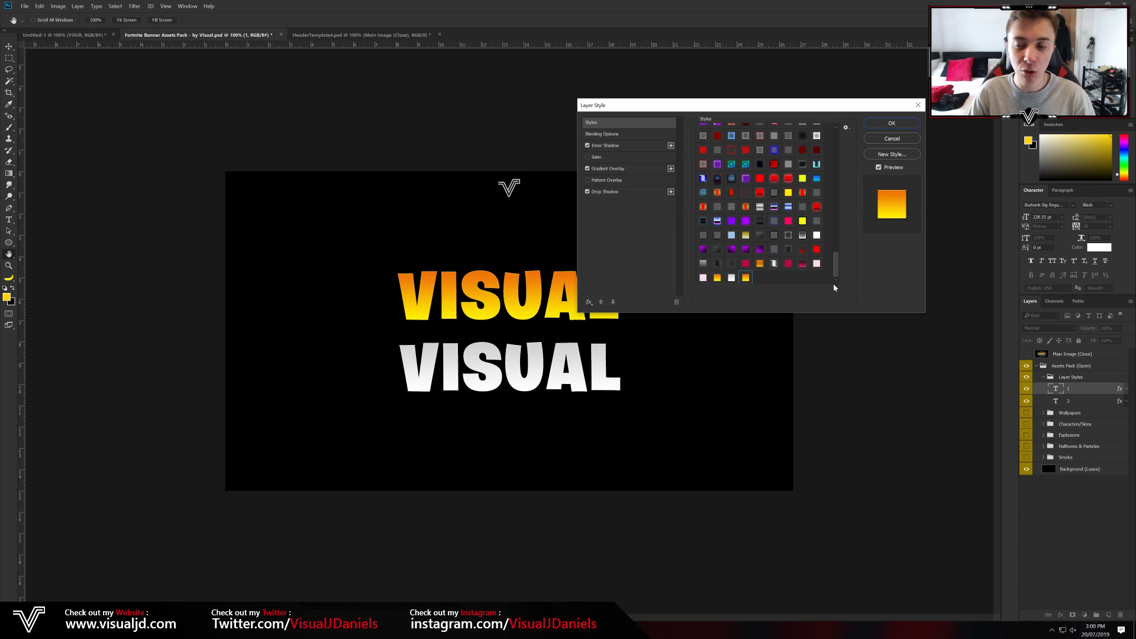
pyautogui.click(732, 279)
pyautogui.click(745, 278)
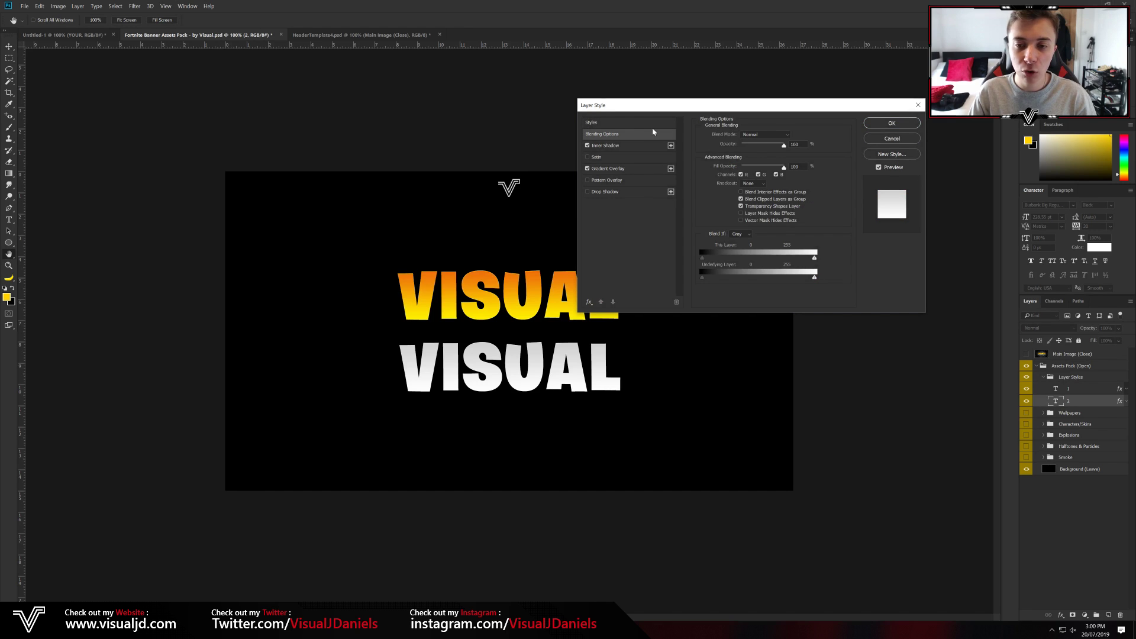
pyautogui.click(591, 122)
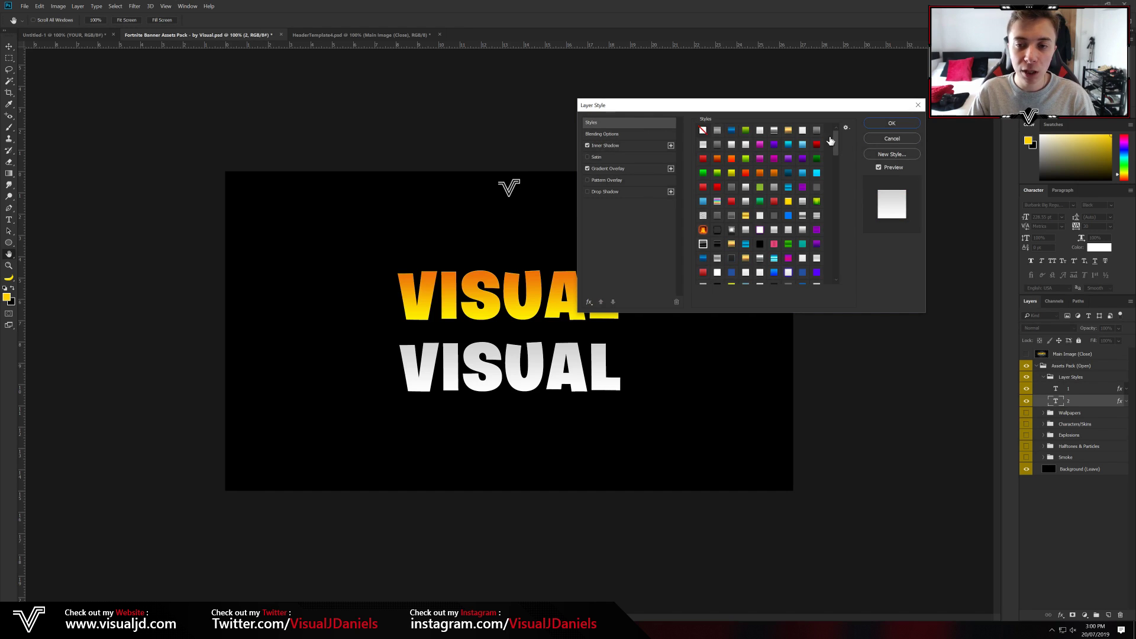
pyautogui.click(889, 154)
pyautogui.press('Escape')
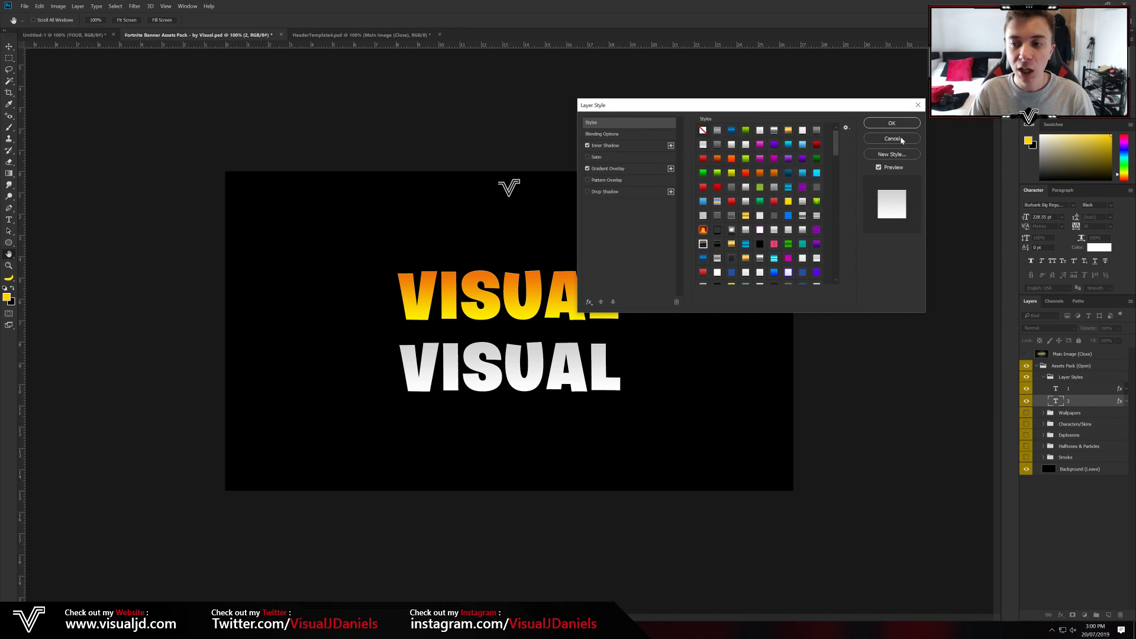
pyautogui.click(901, 139)
# Apply the white-to-grey gradient style preset to the YOUR text layer in the untitled banner document
pyautogui.click(67, 36)
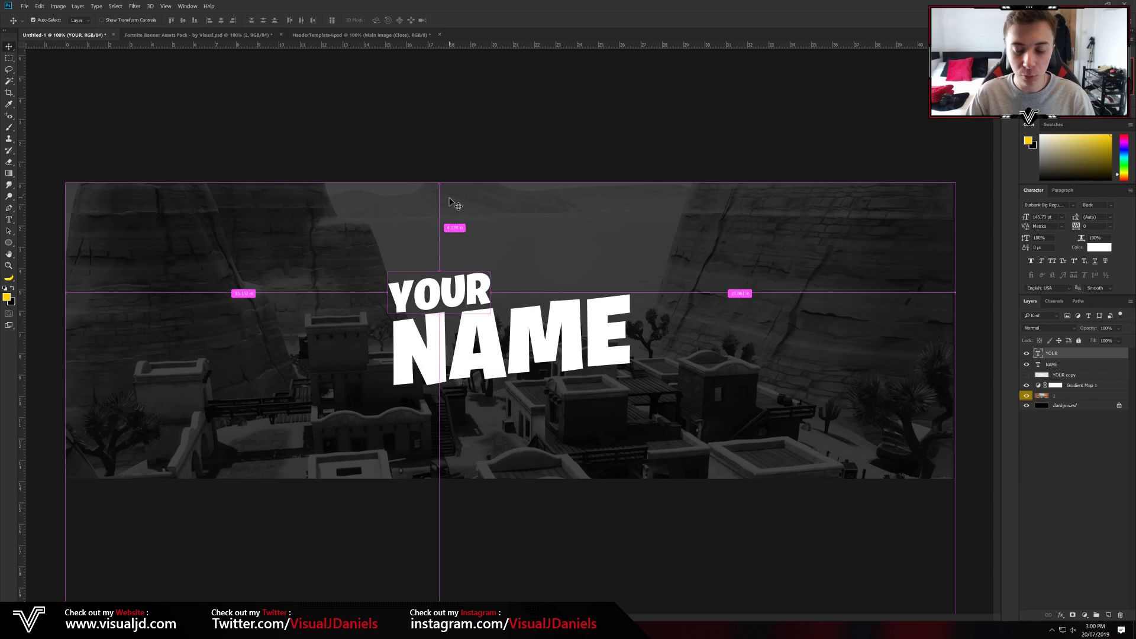
pyautogui.scroll(3, 453, 202)
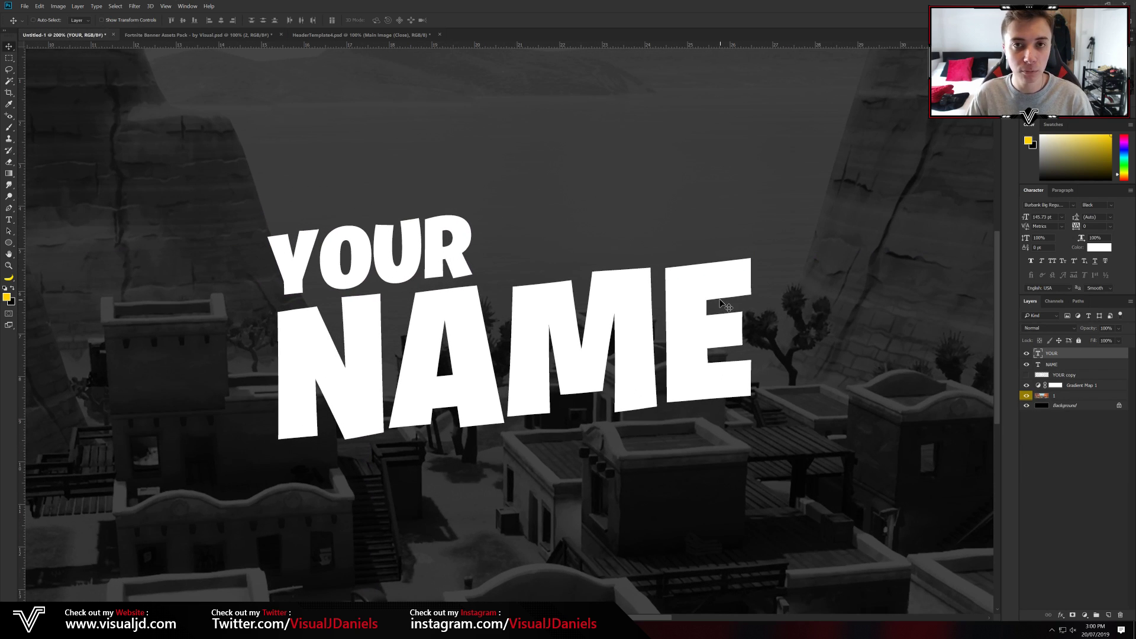
pyautogui.doubleClick(1072, 355)
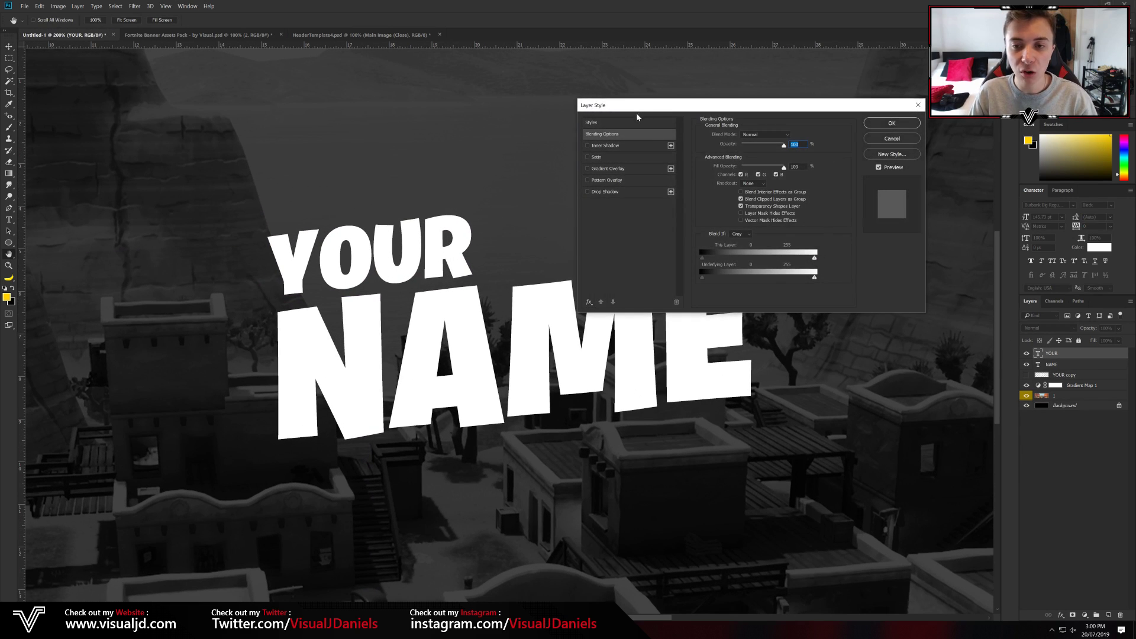
pyautogui.moveTo(837, 145); pyautogui.dragTo(835, 279)
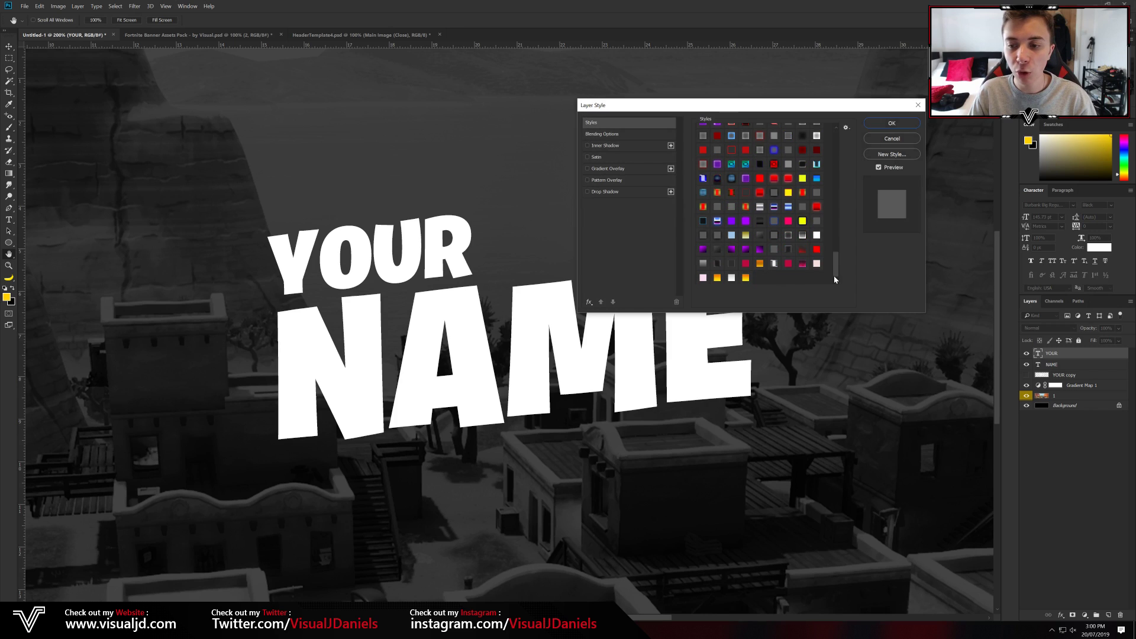
pyautogui.click(732, 278)
pyautogui.click(897, 124)
# Apply the saved orange-to-yellow gradient style preset to the NAME text layer
pyautogui.click(1076, 391)
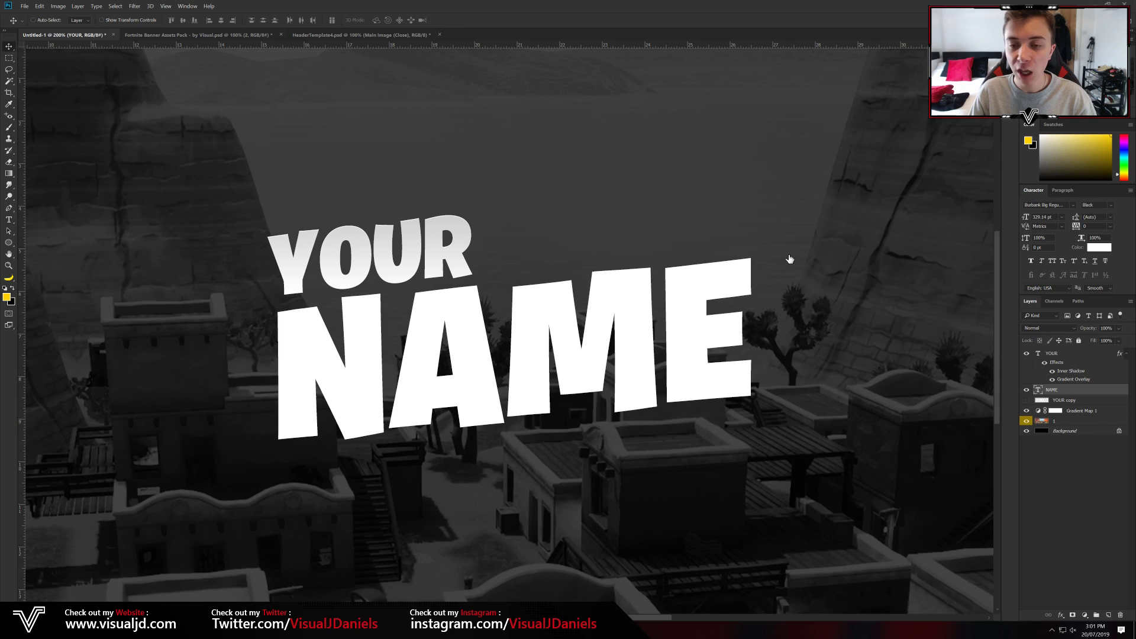
pyautogui.click(592, 122)
pyautogui.scroll(-10, 839, 249)
pyautogui.click(746, 278)
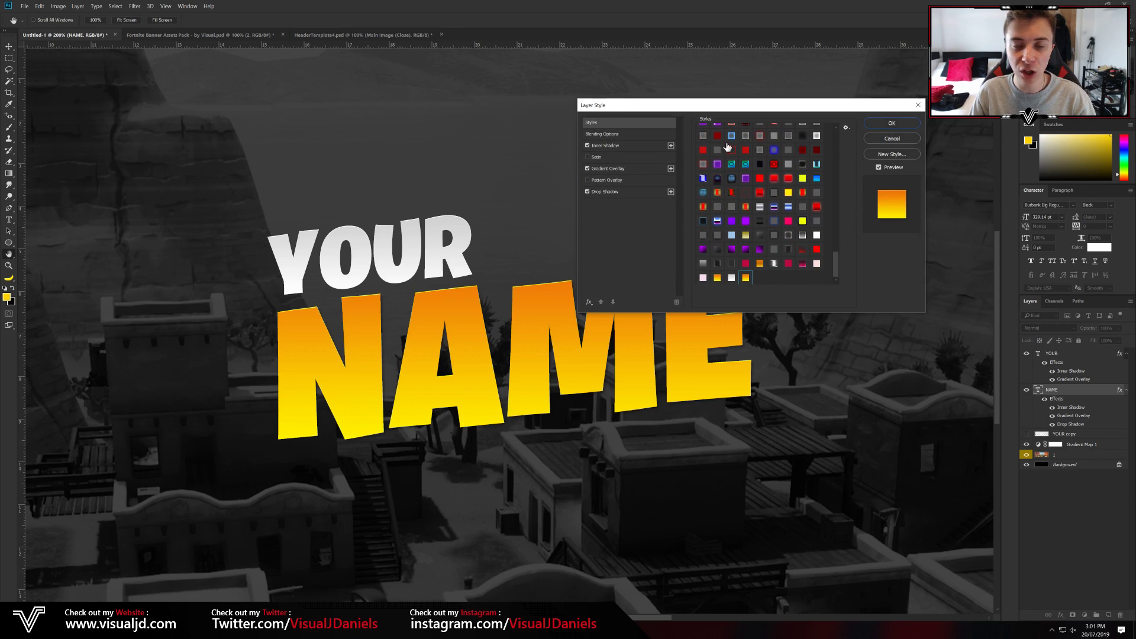
# Examine the FAZE SWAY lettering in the HeaderTemplate4 reference document, including its gradient, shading and dotted texture
pyautogui.click(374, 34)
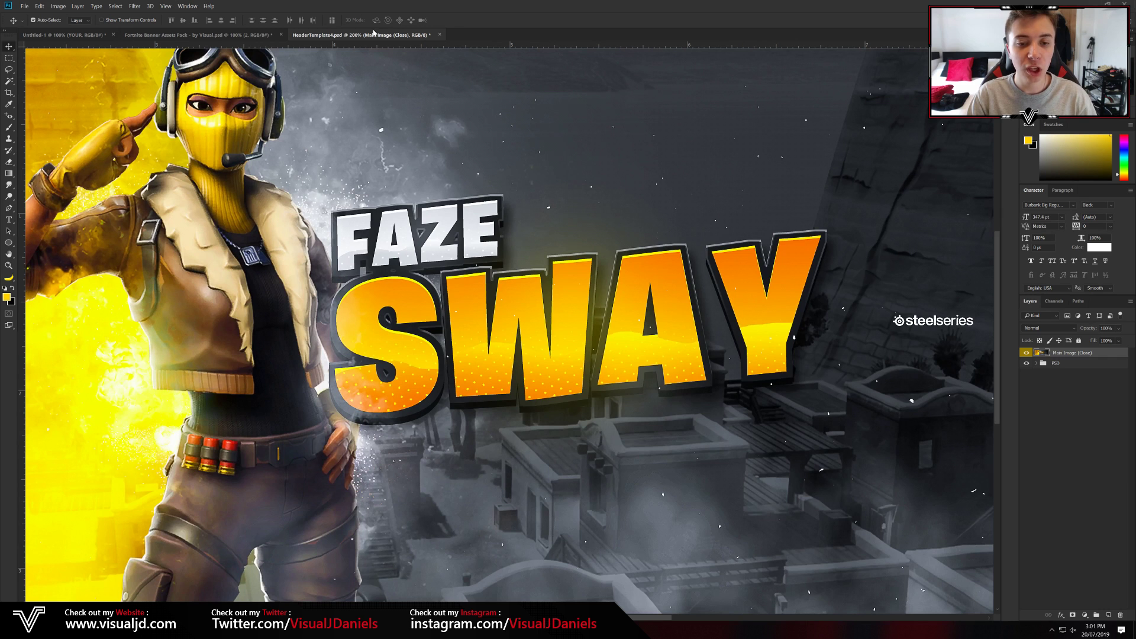
pyautogui.hotkey('ctrl', '-')
pyautogui.hotkey('ctrl', '+')
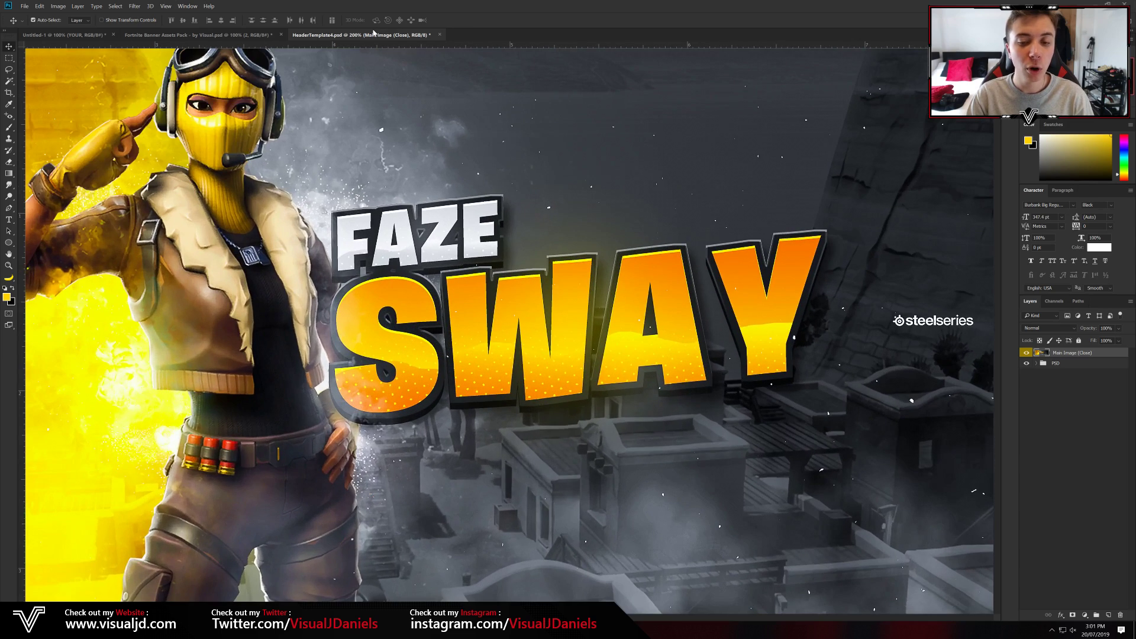
pyautogui.hotkey('ctrl', '-')
pyautogui.hotkey('ctrl', '+')
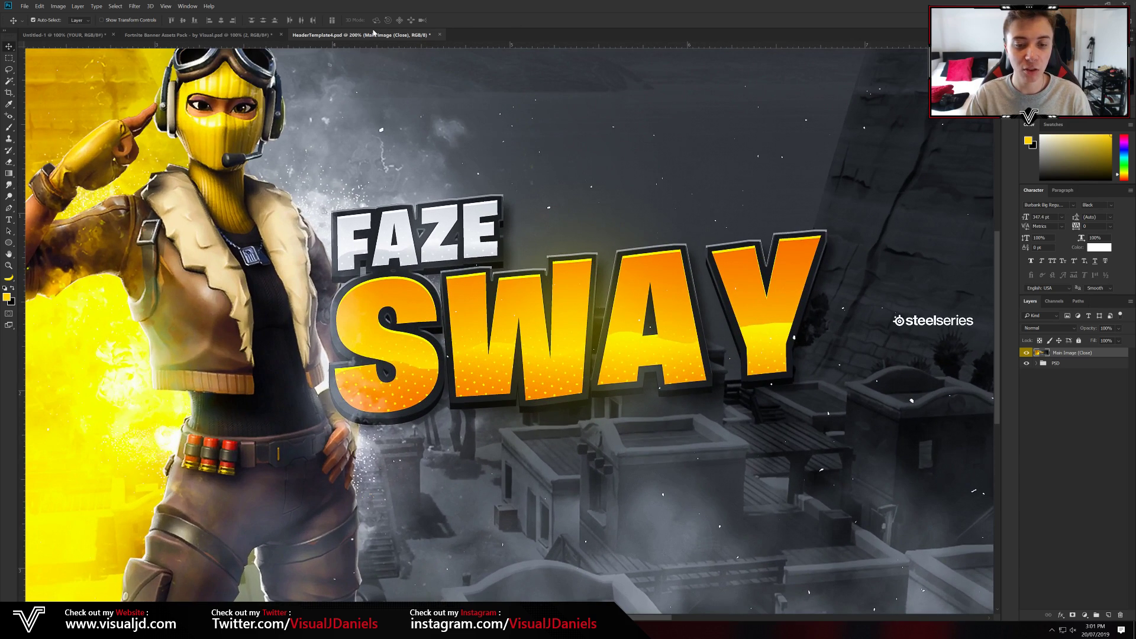
pyautogui.hotkey('ctrl', '+')
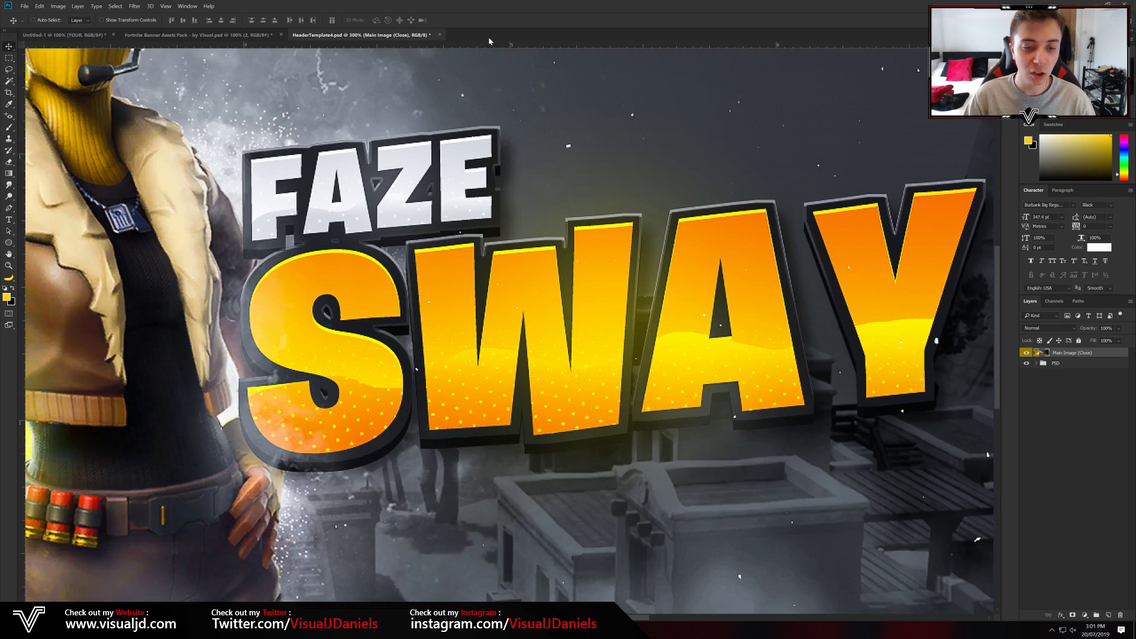
pyautogui.scroll(-3, 651, 311)
pyautogui.scroll(4, 551, 312)
# Rasterize the type of both the YOUR and NAME text layers in the untitled banner document
pyautogui.click(106, 35)
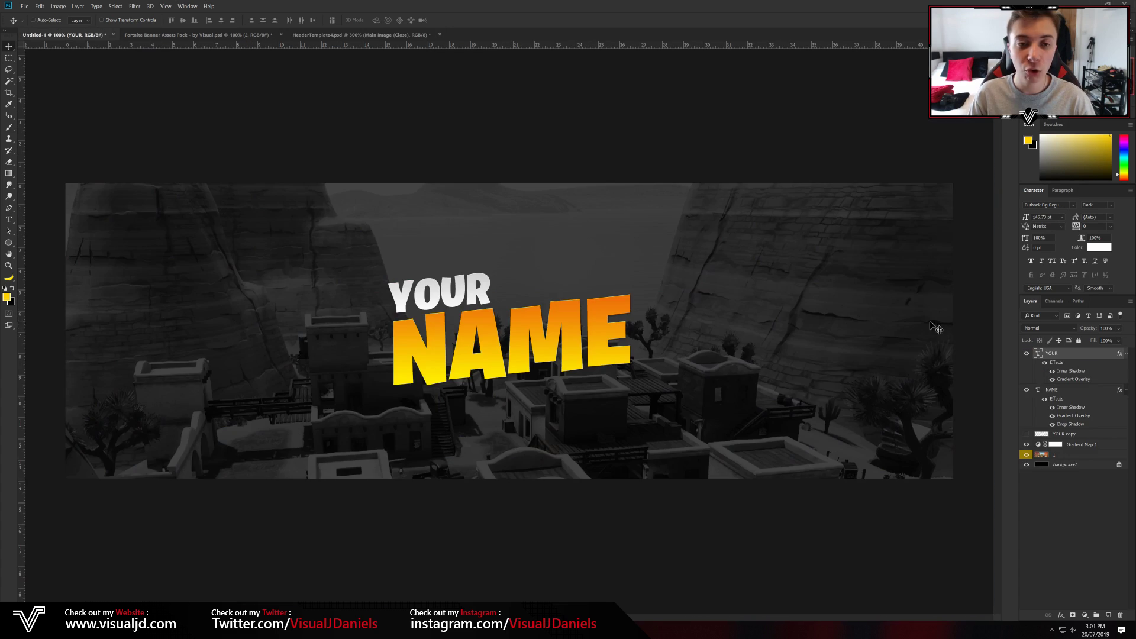
pyautogui.keyDown('shift'); pyautogui.click(1083, 421); pyautogui.keyUp('shift')
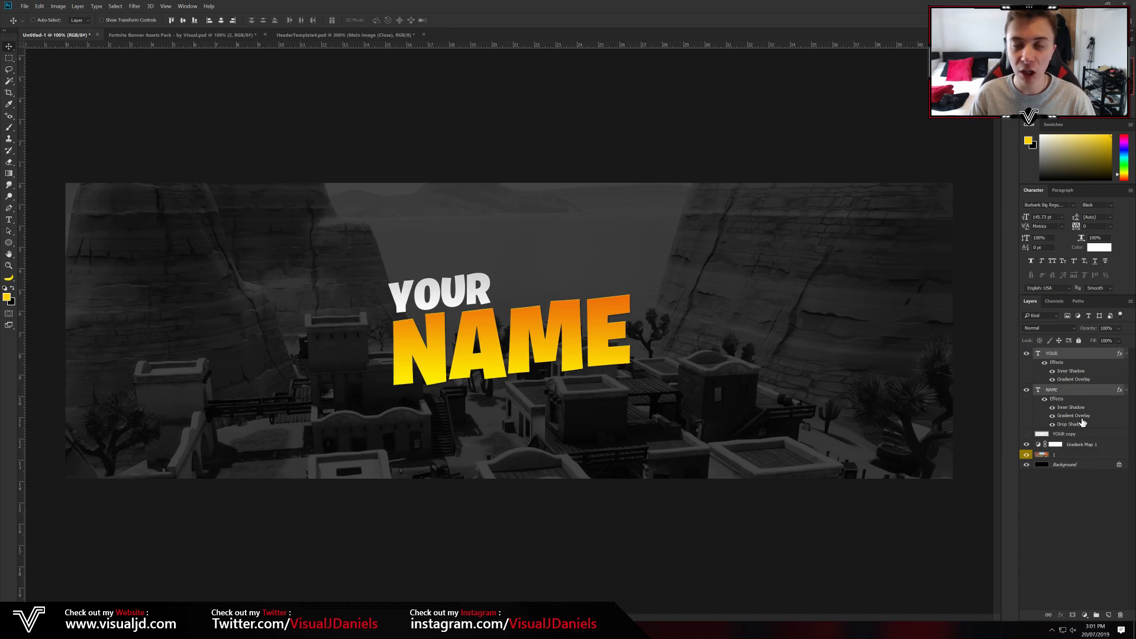
pyautogui.click(1083, 355)
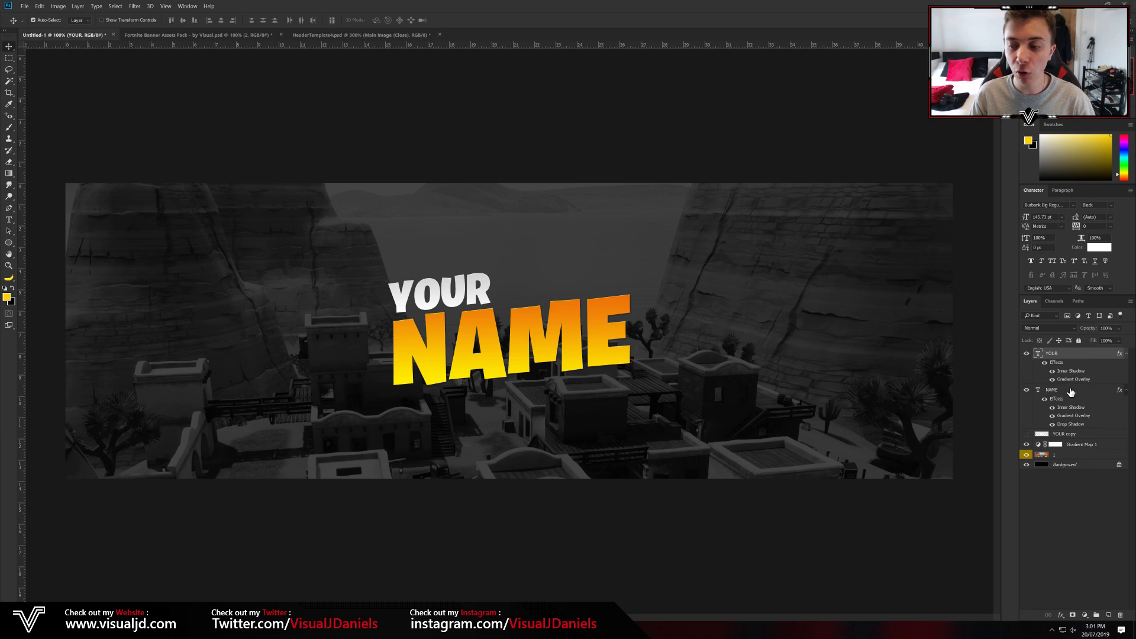
pyautogui.keyDown('shift'); pyautogui.click(1070, 391); pyautogui.keyUp('shift')
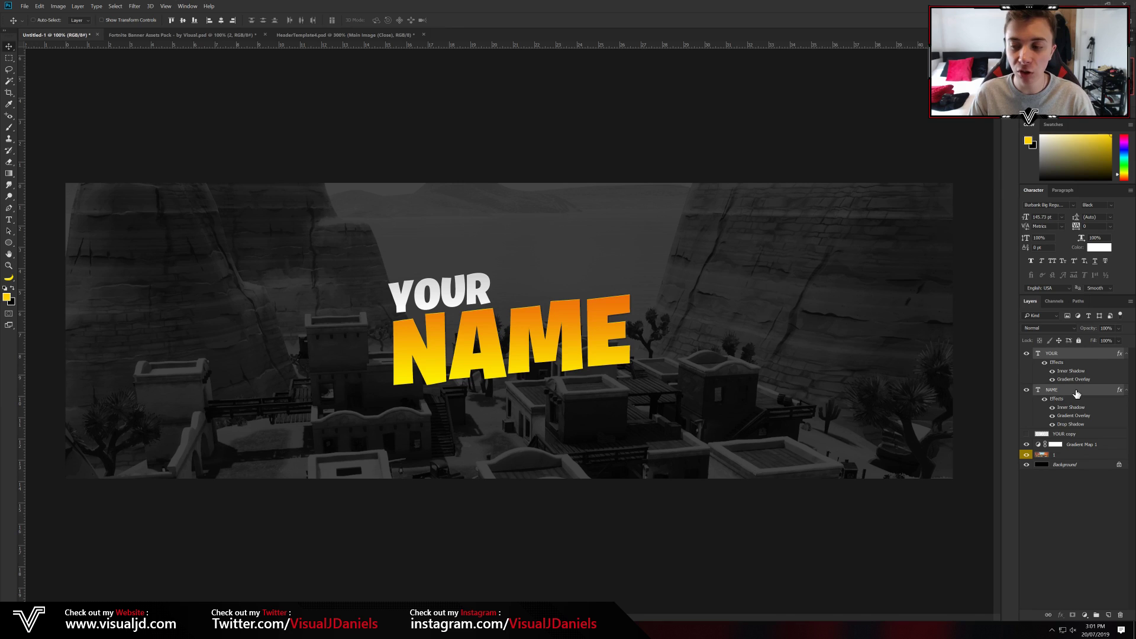
pyautogui.rightClick(1076, 393)
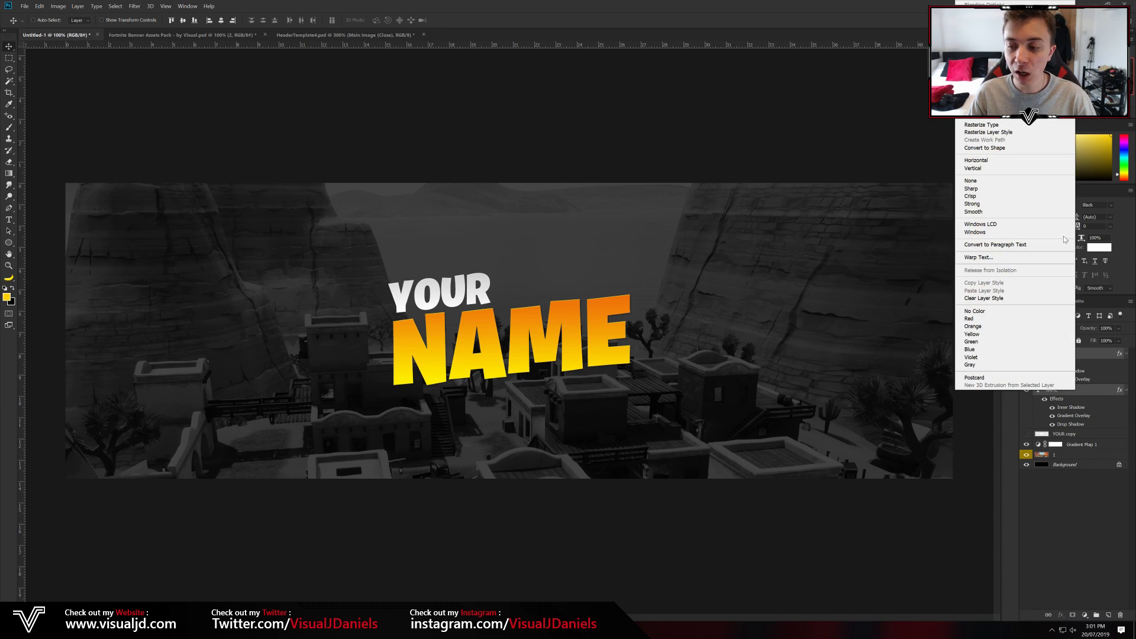
pyautogui.click(999, 125)
pyautogui.click(1029, 392)
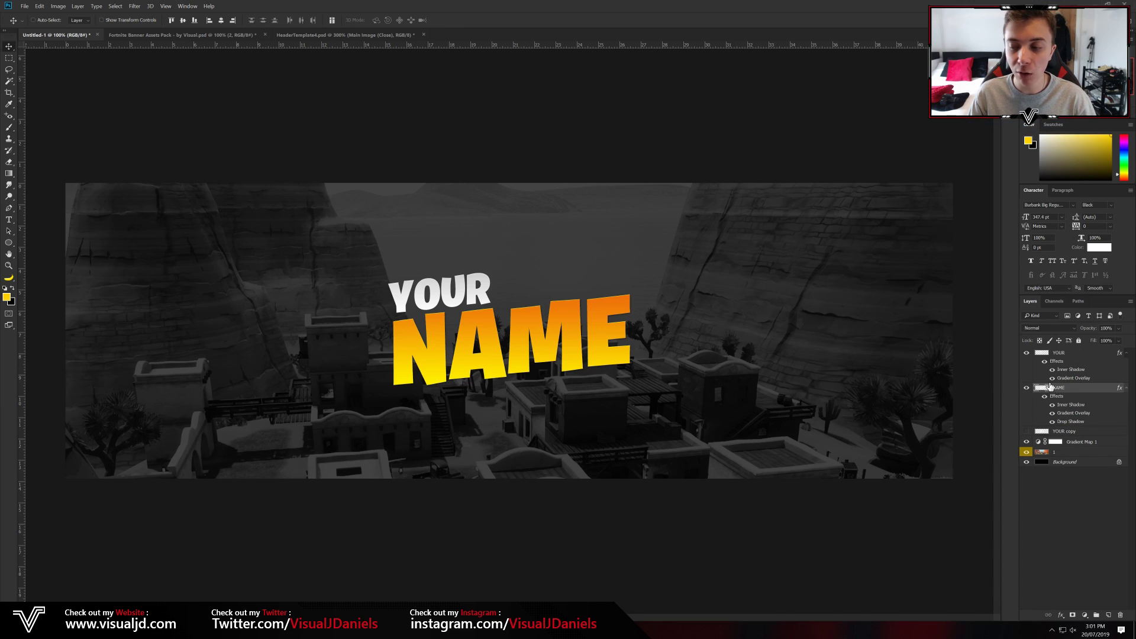
pyautogui.click(1027, 388)
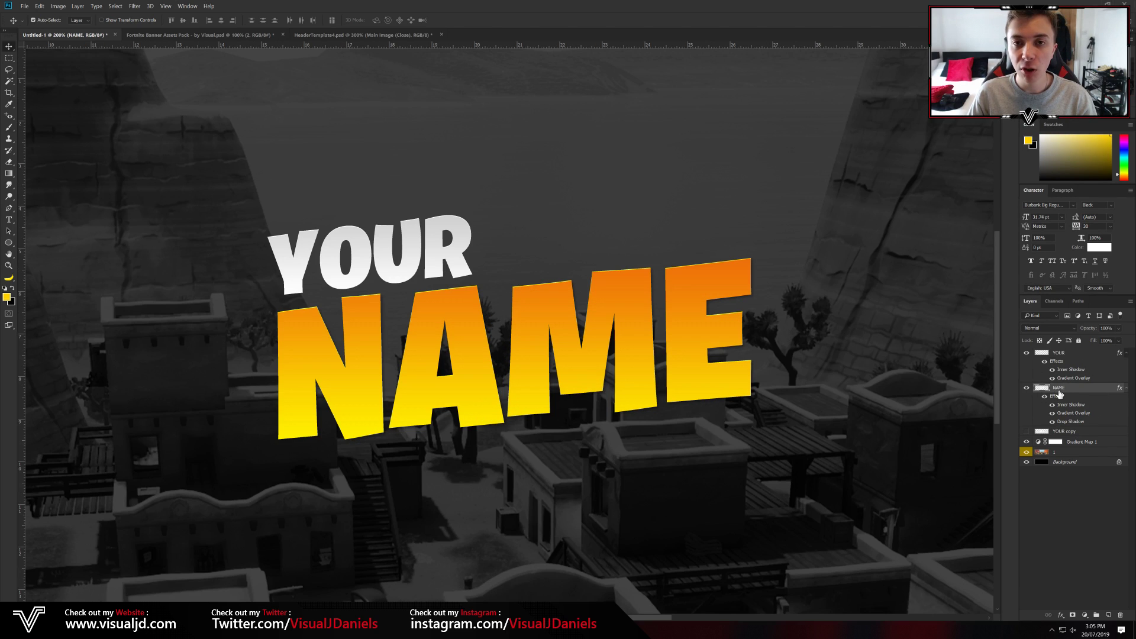
# Turn off the drop shadow on the NAME layer and rasterize the layer styles of both NAME and YOUR
pyautogui.click(1053, 422)
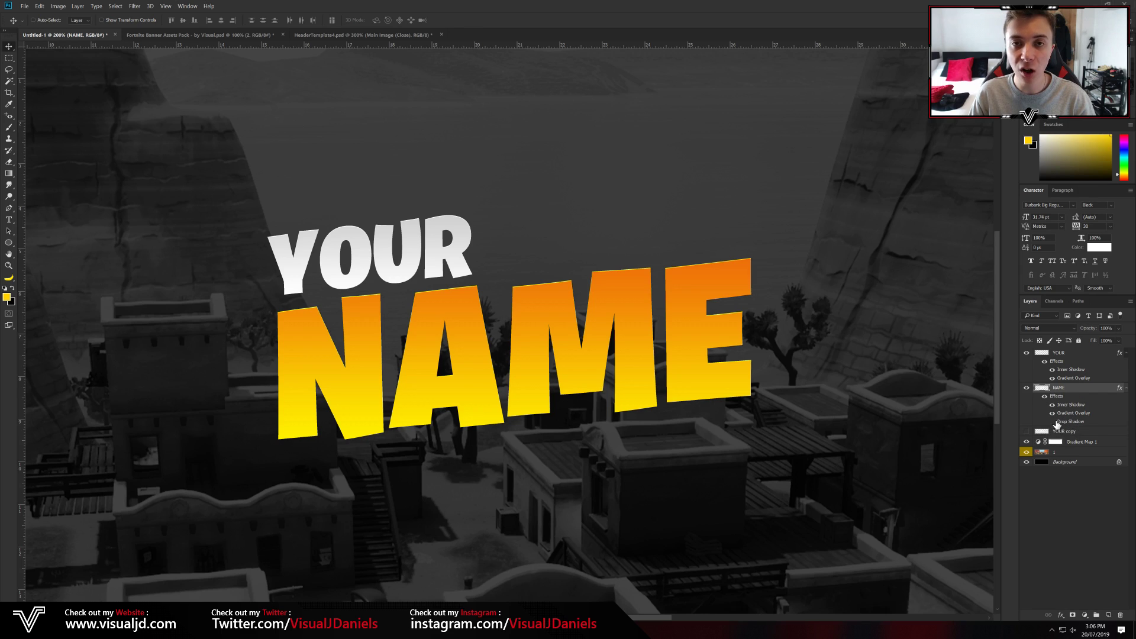
pyautogui.rightClick(1077, 389)
pyautogui.click(1099, 150)
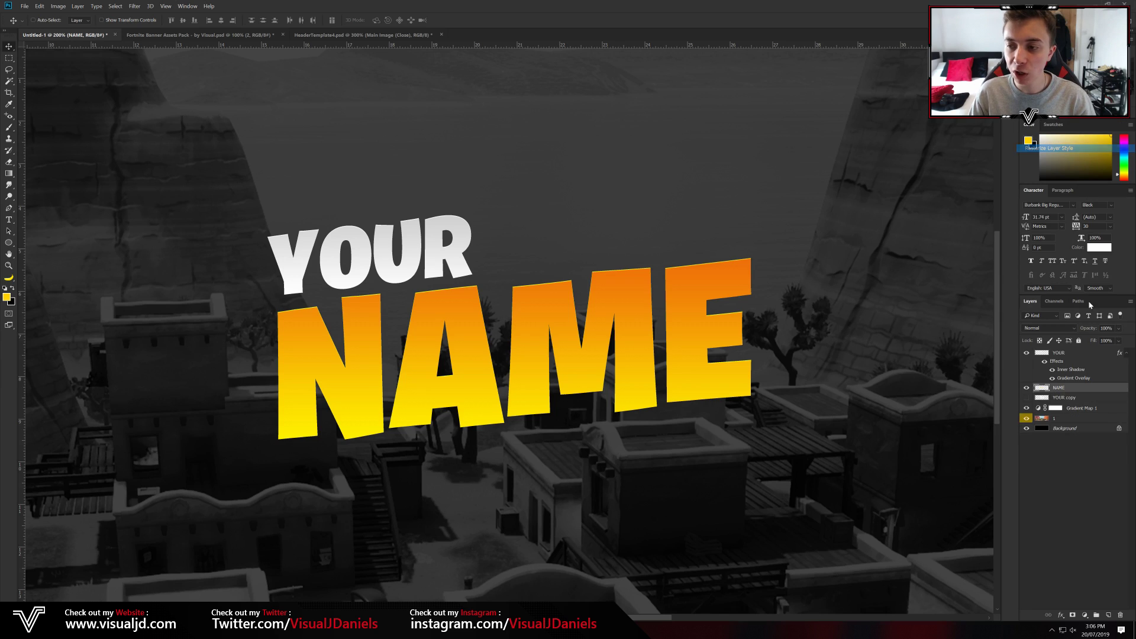
pyautogui.rightClick(1067, 354)
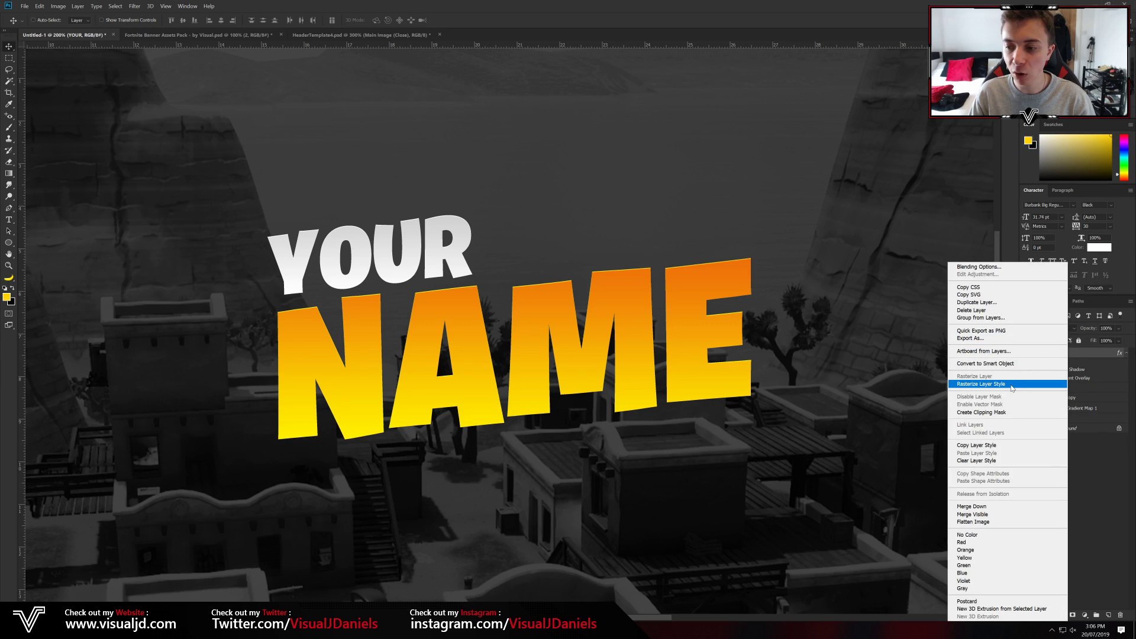
pyautogui.click(977, 384)
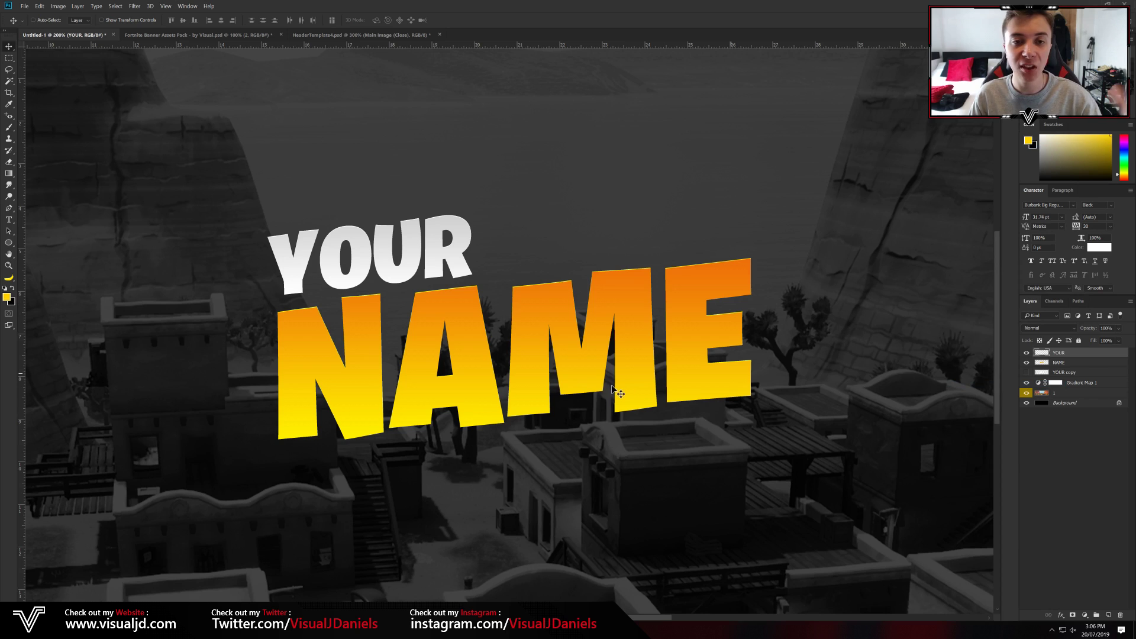
# Check the reference lettering in HeaderTemplate4 and add a new empty layer directly above NAME in the untitled banner
pyautogui.click(343, 35)
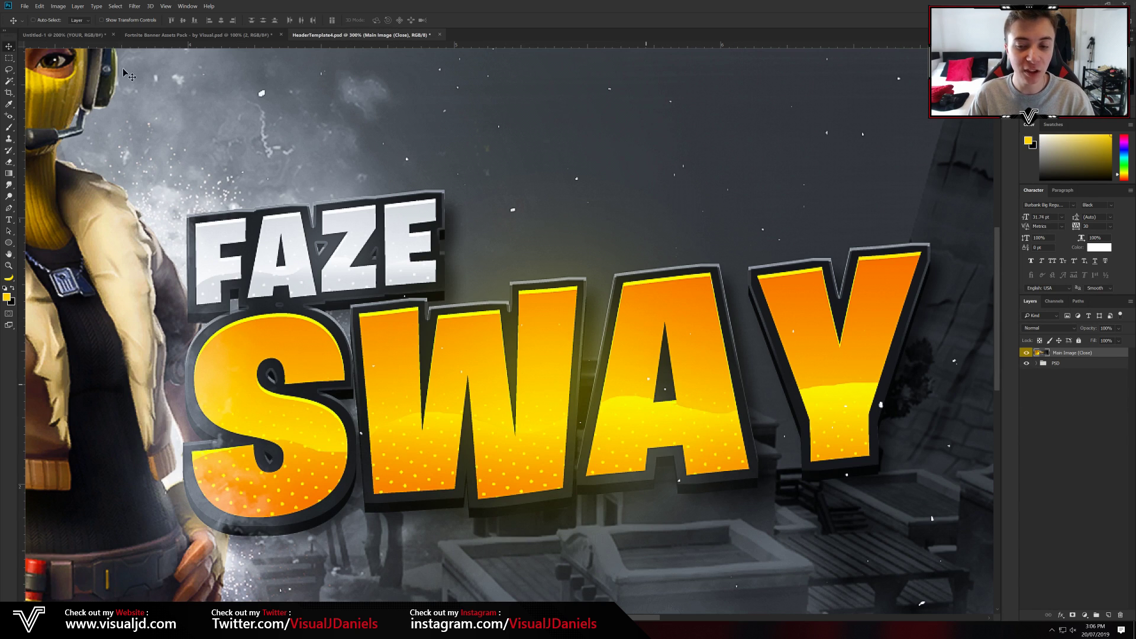
pyautogui.click(65, 35)
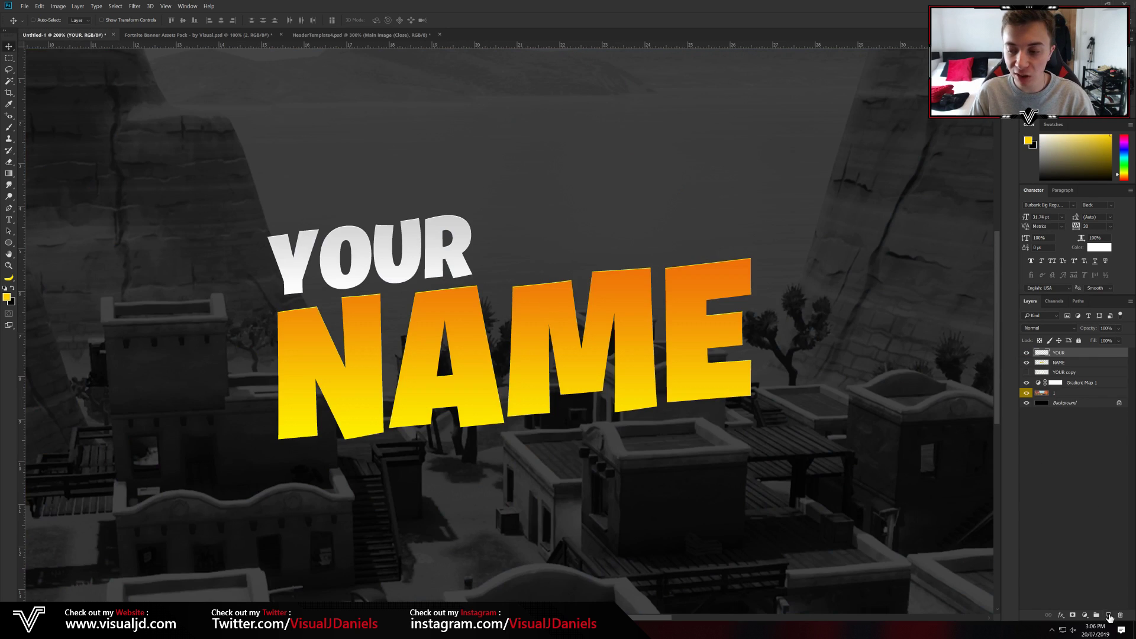
pyautogui.click(1064, 362)
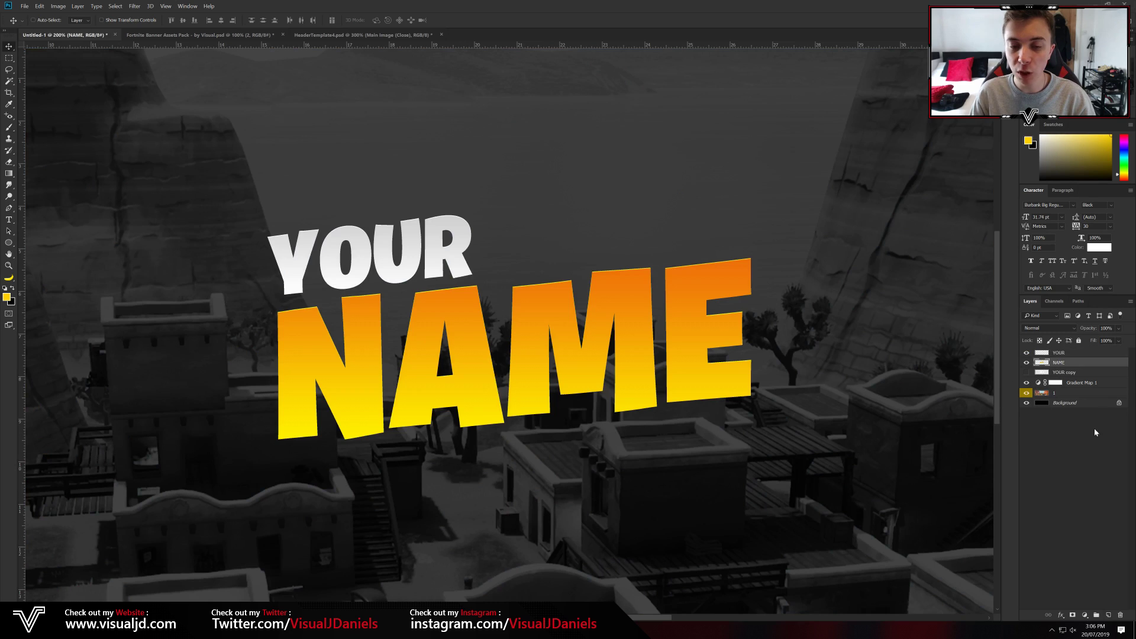
pyautogui.click(1028, 363)
pyautogui.click(1027, 363)
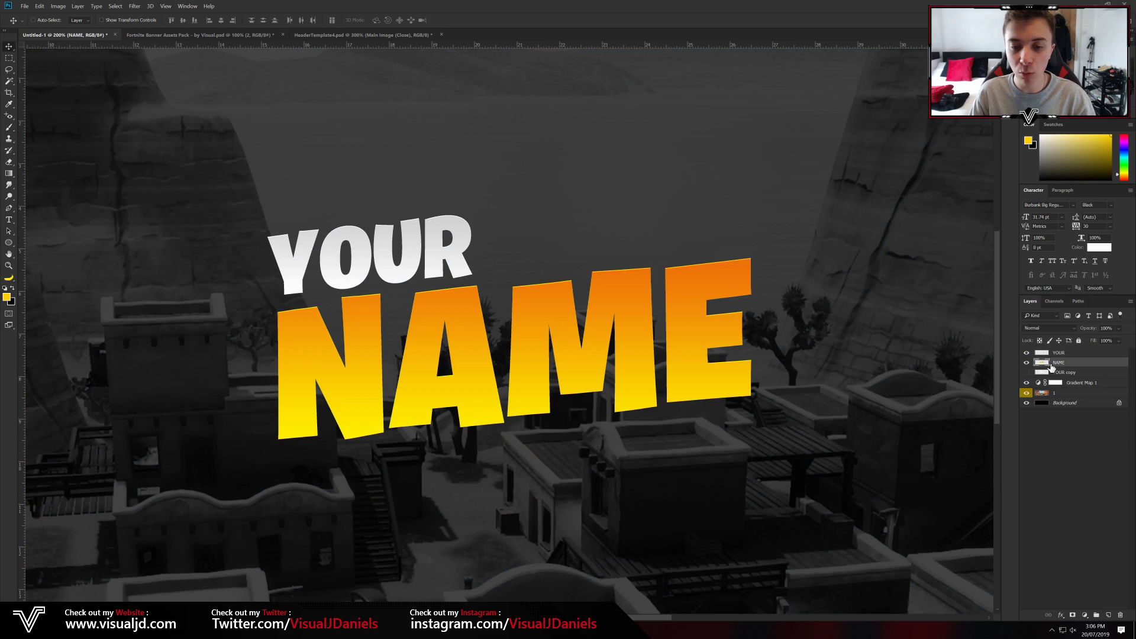
pyautogui.click(1109, 616)
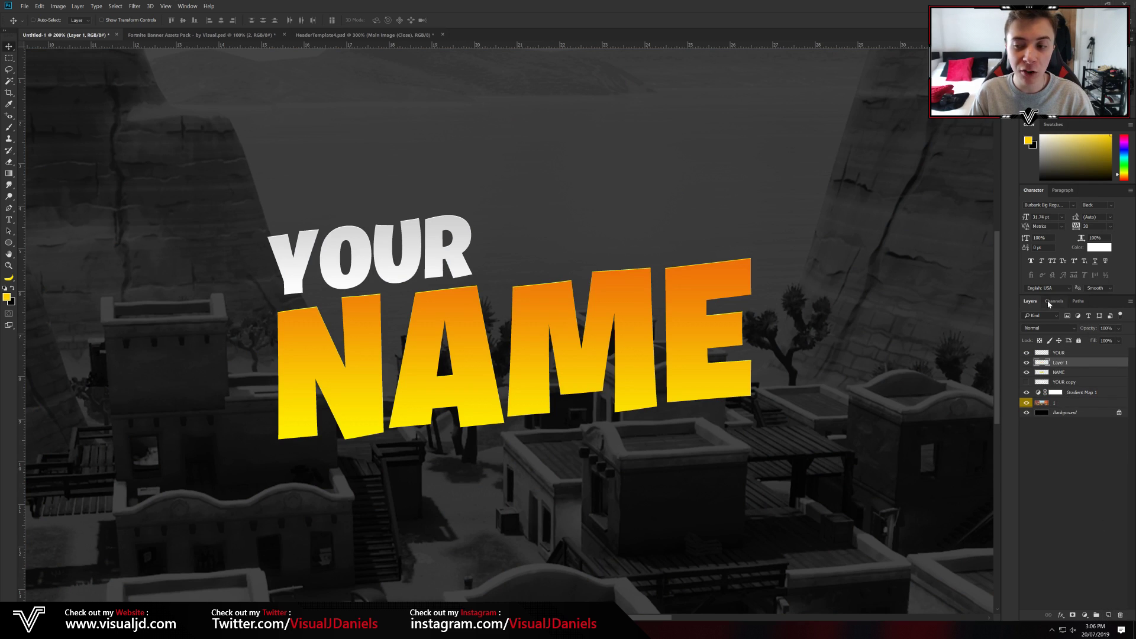
# Draw a freehand lasso selection with a wavy upper edge around the lower half of the NAME lettering
pyautogui.press('l')
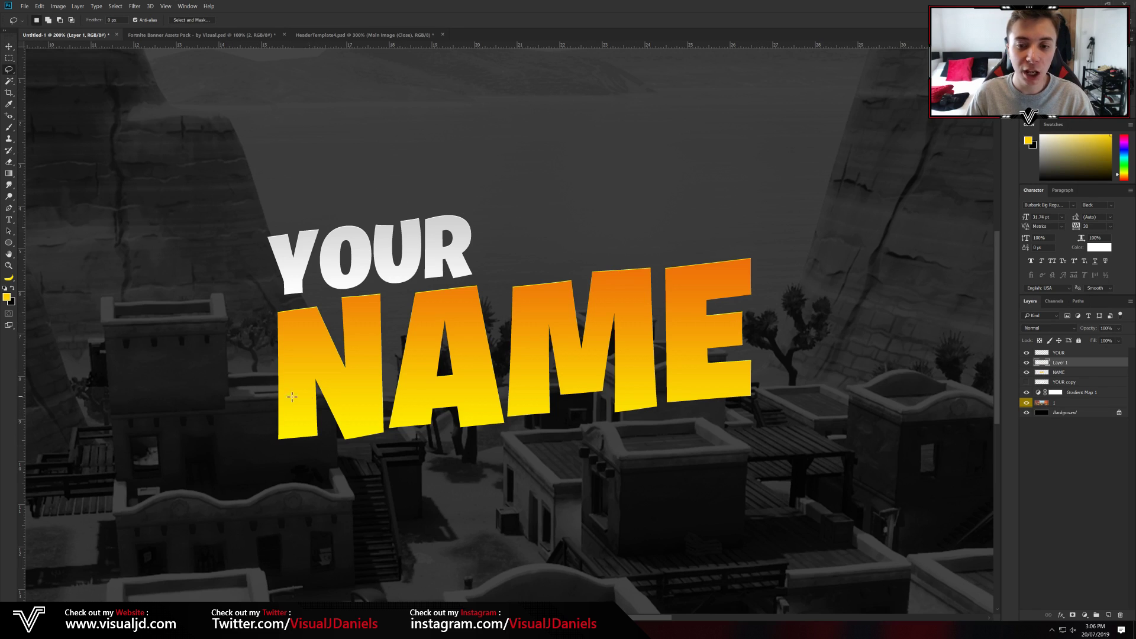
pyautogui.moveTo(224, 410)
pyautogui.mouseDown()
pyautogui.moveTo(238, 398)
pyautogui.moveTo(314, 400)
pyautogui.moveTo(393, 371)
pyautogui.mouseUp()
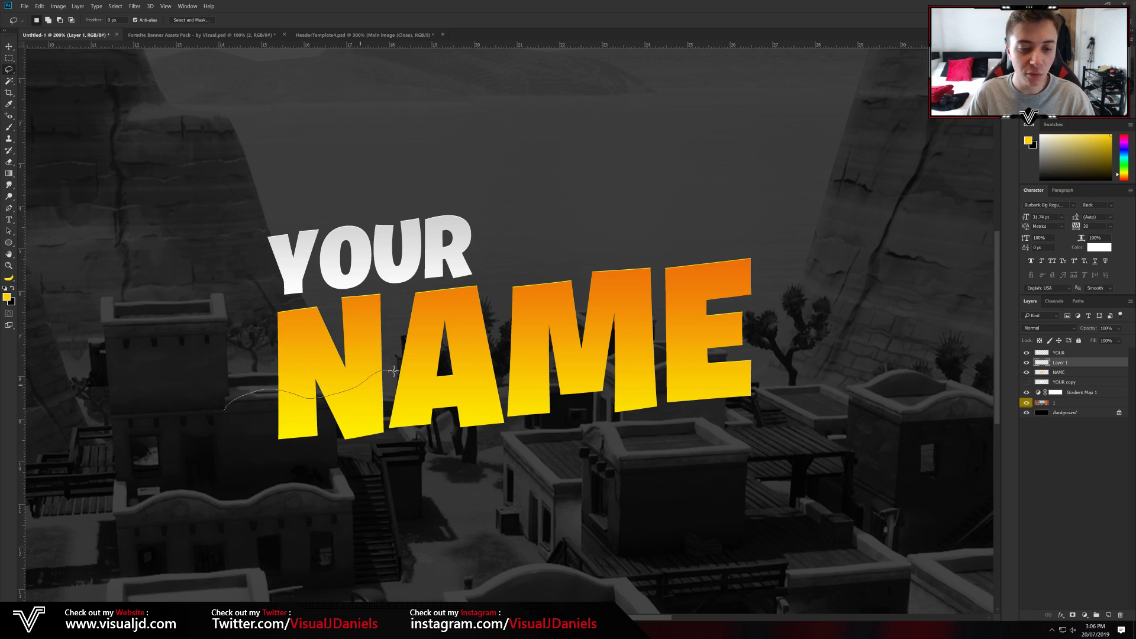
pyautogui.moveTo(469, 383)
pyautogui.mouseDown()
pyautogui.moveTo(541, 356)
pyautogui.moveTo(603, 362)
pyautogui.moveTo(662, 346)
pyautogui.moveTo(706, 359)
pyautogui.moveTo(759, 346)
pyautogui.moveTo(795, 348)
pyautogui.moveTo(826, 400)
pyautogui.moveTo(780, 513)
pyautogui.moveTo(517, 569)
pyautogui.moveTo(317, 532)
pyautogui.moveTo(217, 444)
pyautogui.moveTo(218, 408)
pyautogui.mouseUp()
pyautogui.scroll(-2, 774, 462)
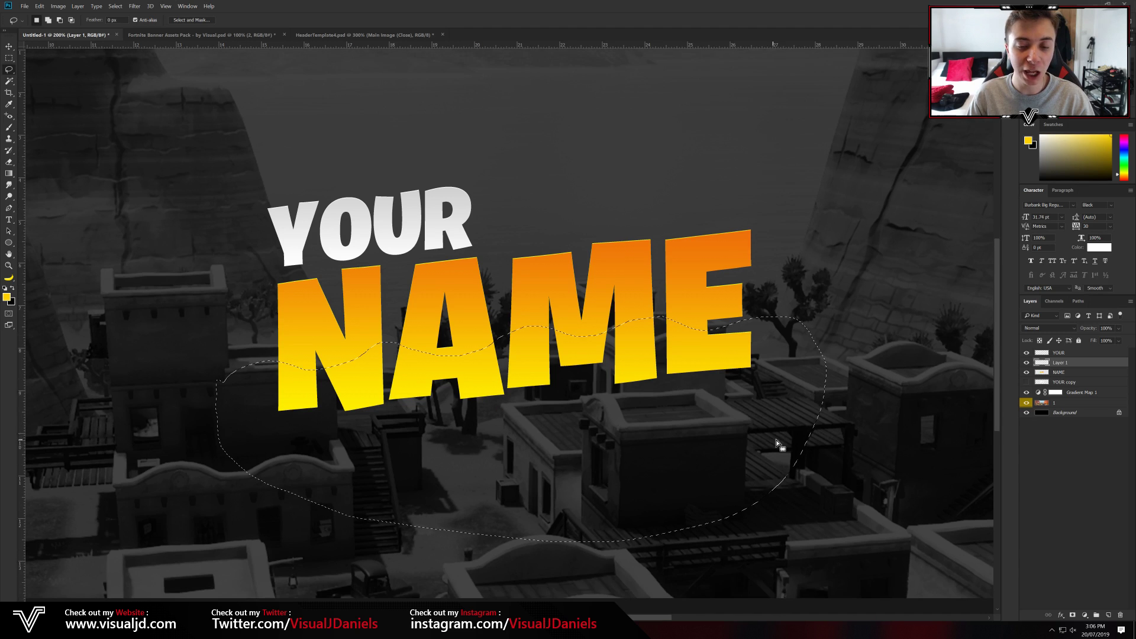
# Fill the wavy selection on Layer 1 with black at 100% opacity in Normal mode and deselect it
pyautogui.click(9, 59)
pyautogui.rightClick(9, 59)
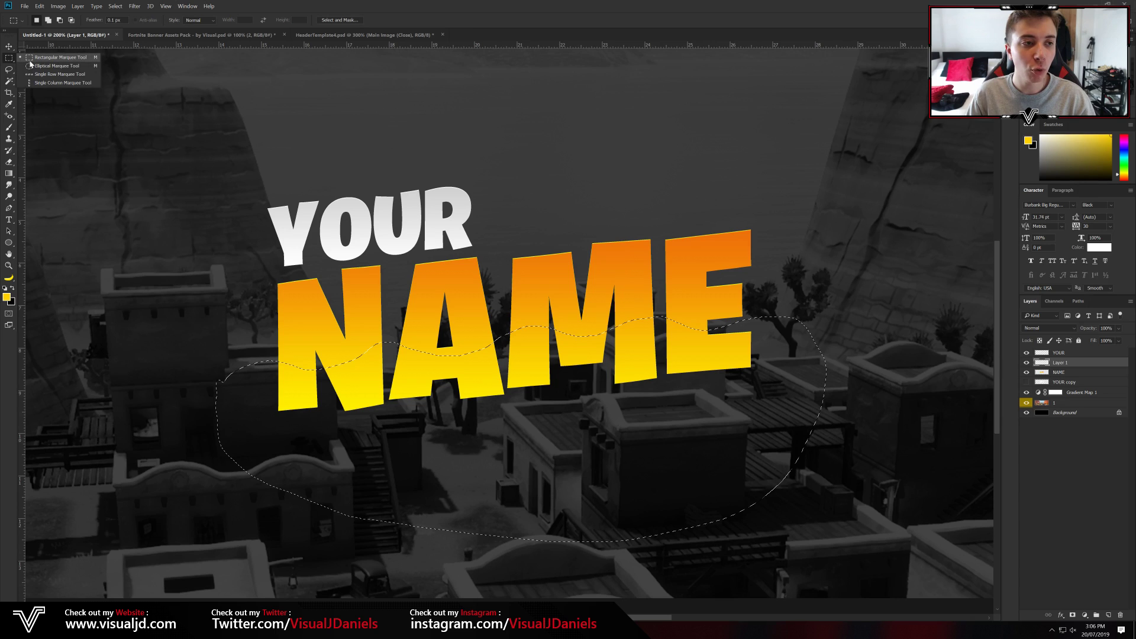
pyautogui.click(46, 61)
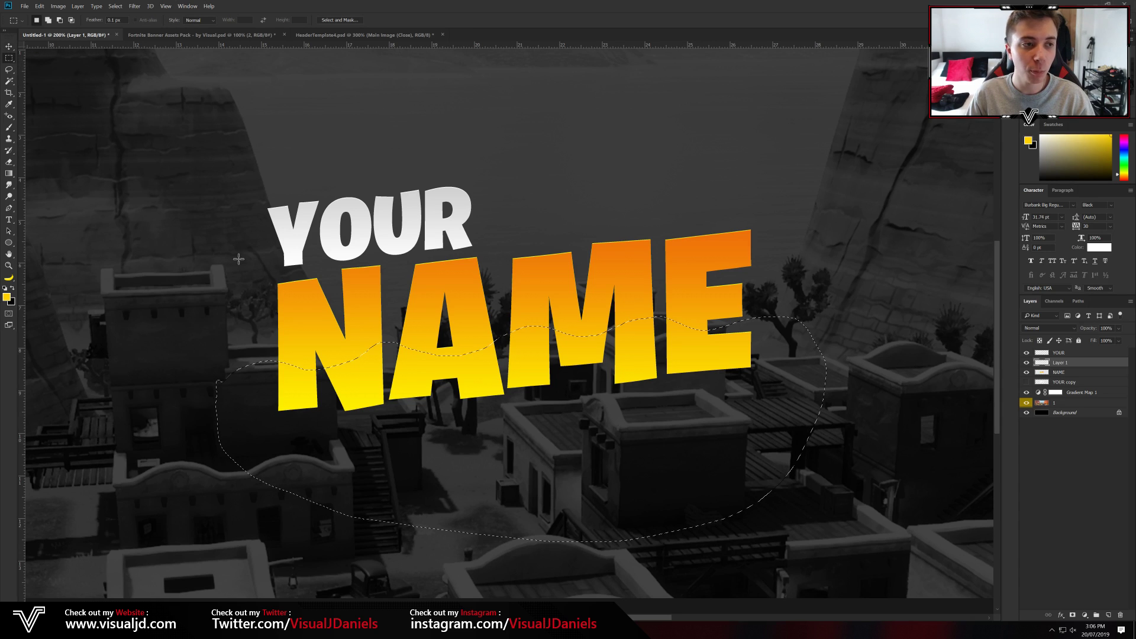
pyautogui.scroll(-1, 568, 378)
pyautogui.rightClick(565, 338)
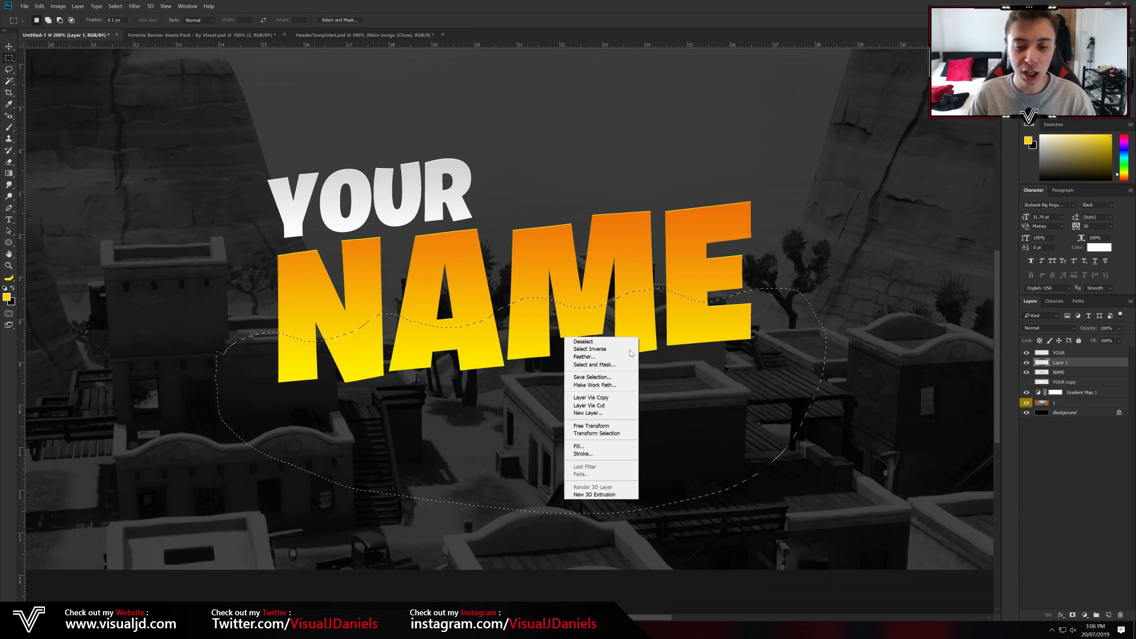
pyautogui.click(589, 449)
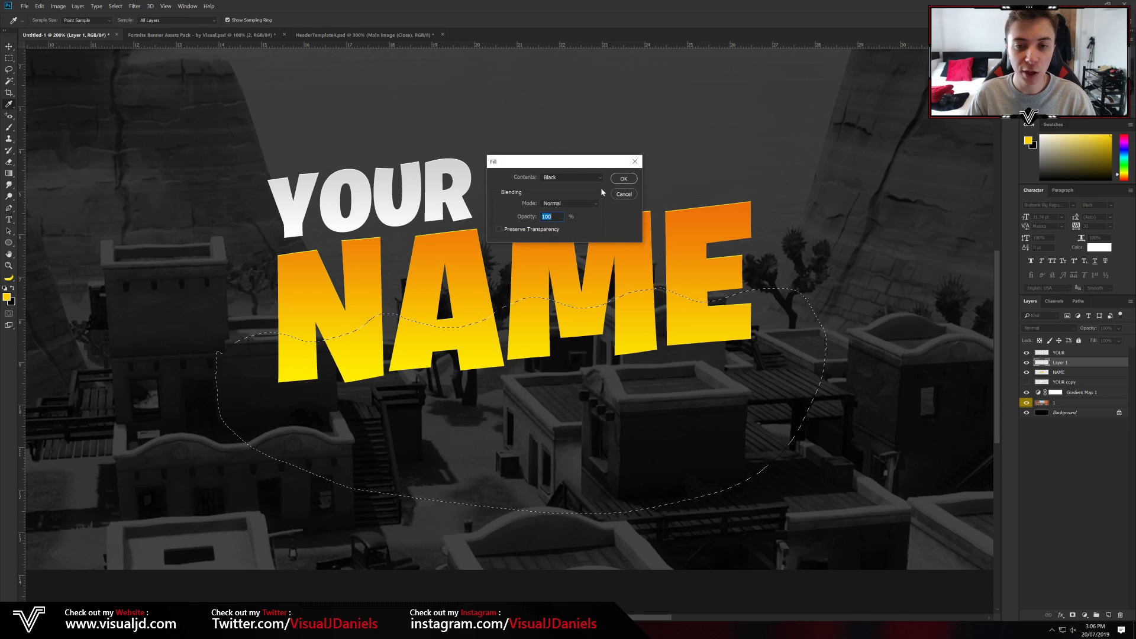
pyautogui.click(580, 179)
pyautogui.click(581, 181)
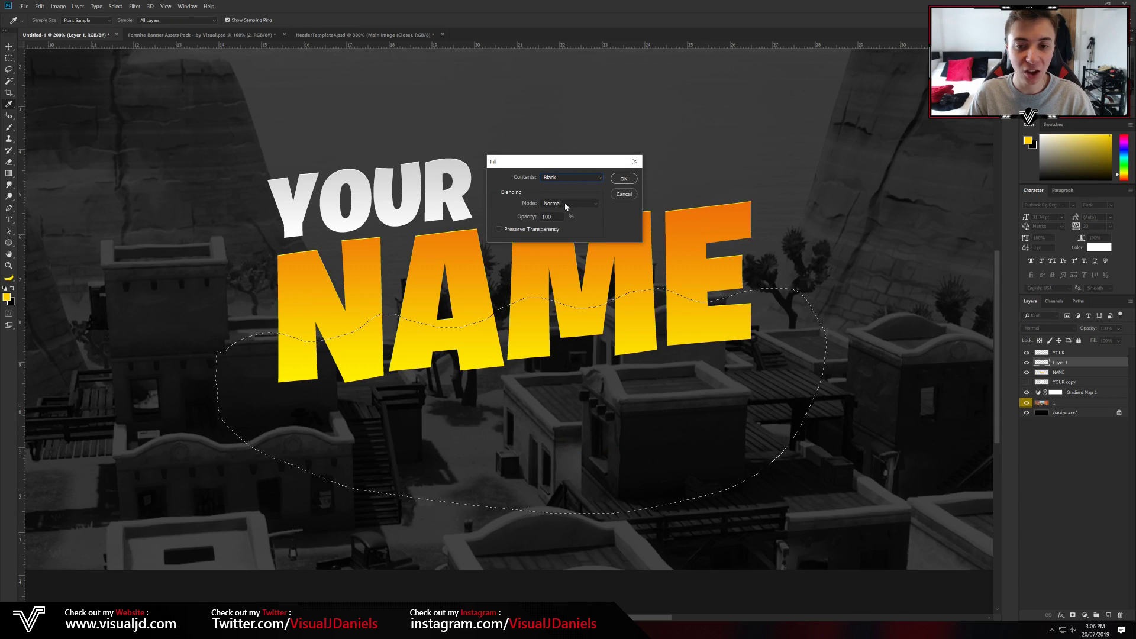
pyautogui.click(624, 178)
pyautogui.scroll(3, 534, 381)
pyautogui.press('m')
pyautogui.scroll(-1, 649, 327)
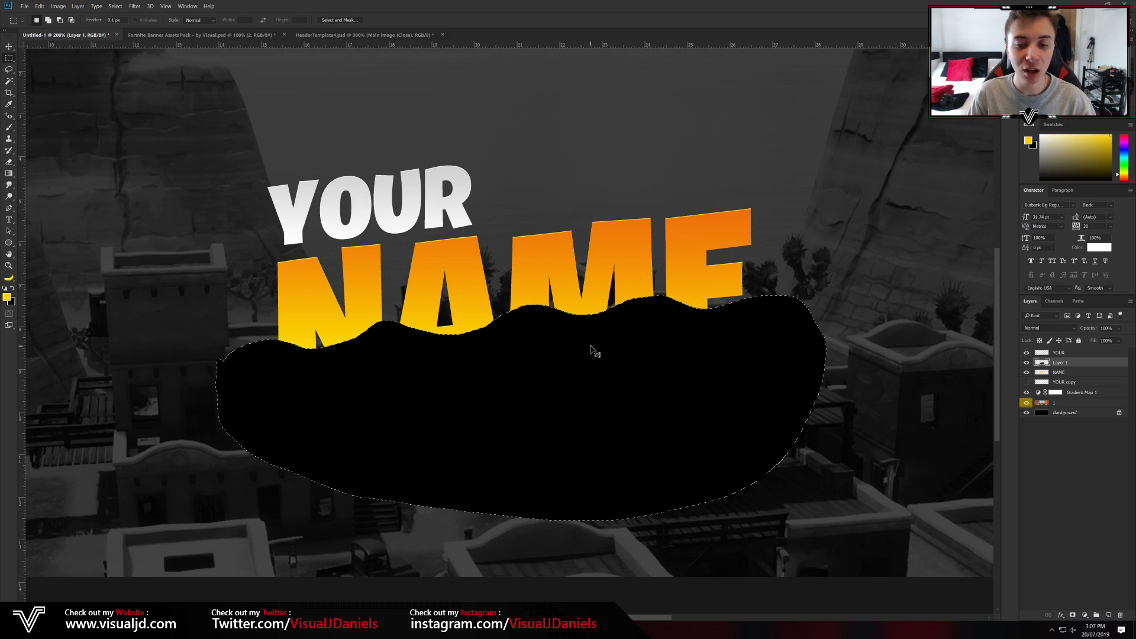
pyautogui.hotkey('ctrl', 'd')
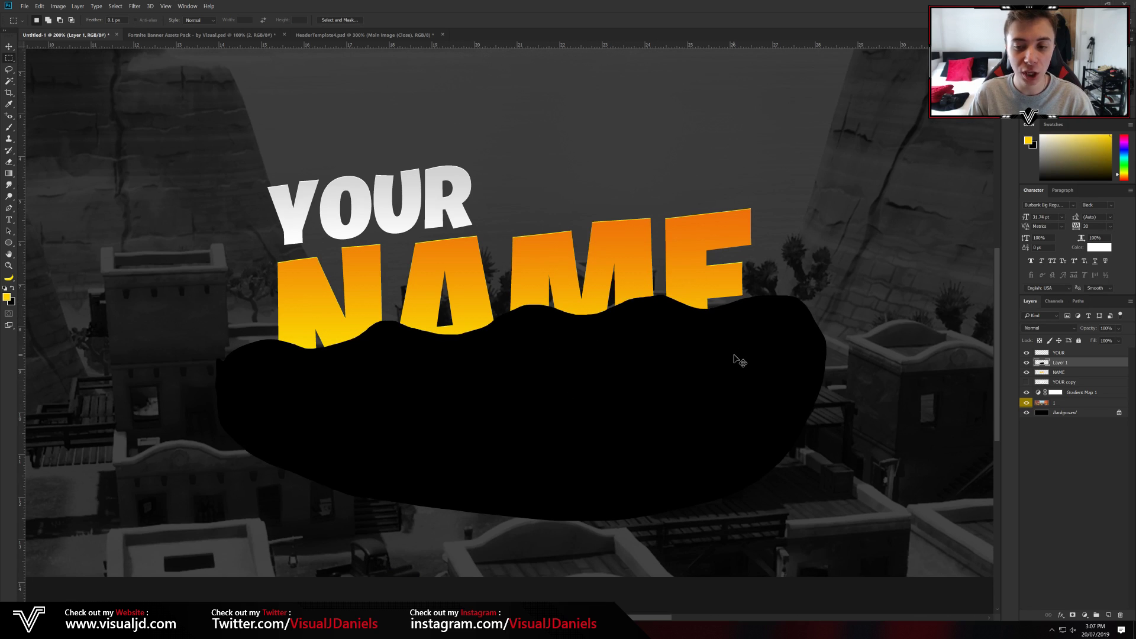
# Clip the black wavy shape on Layer 1 to the NAME layer with a clipping mask
pyautogui.click(8, 47)
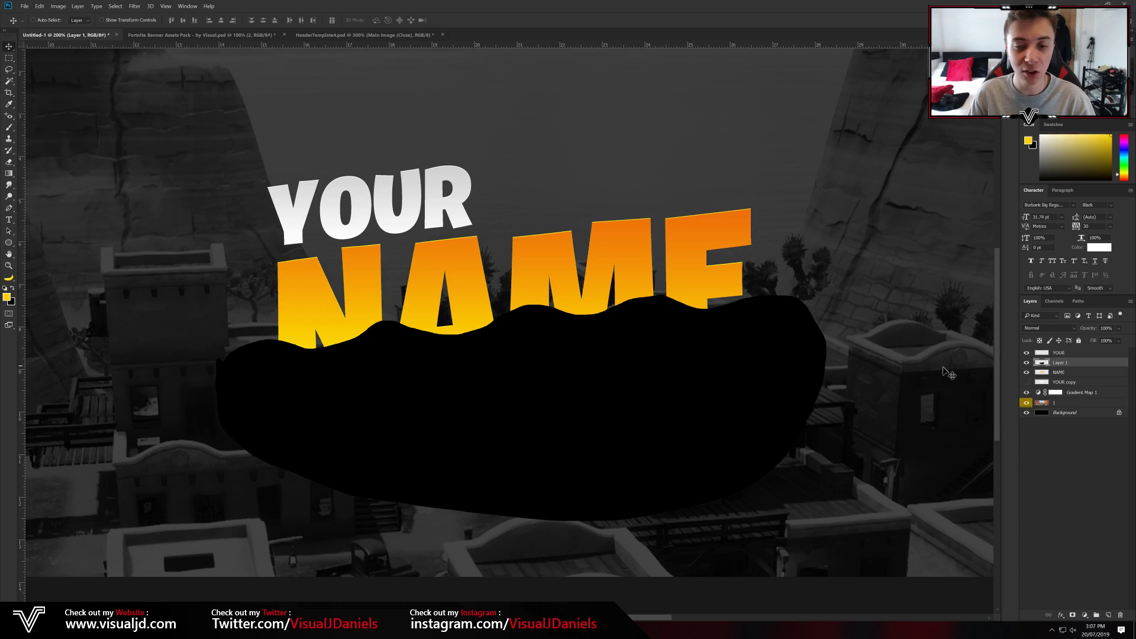
pyautogui.rightClick(1086, 365)
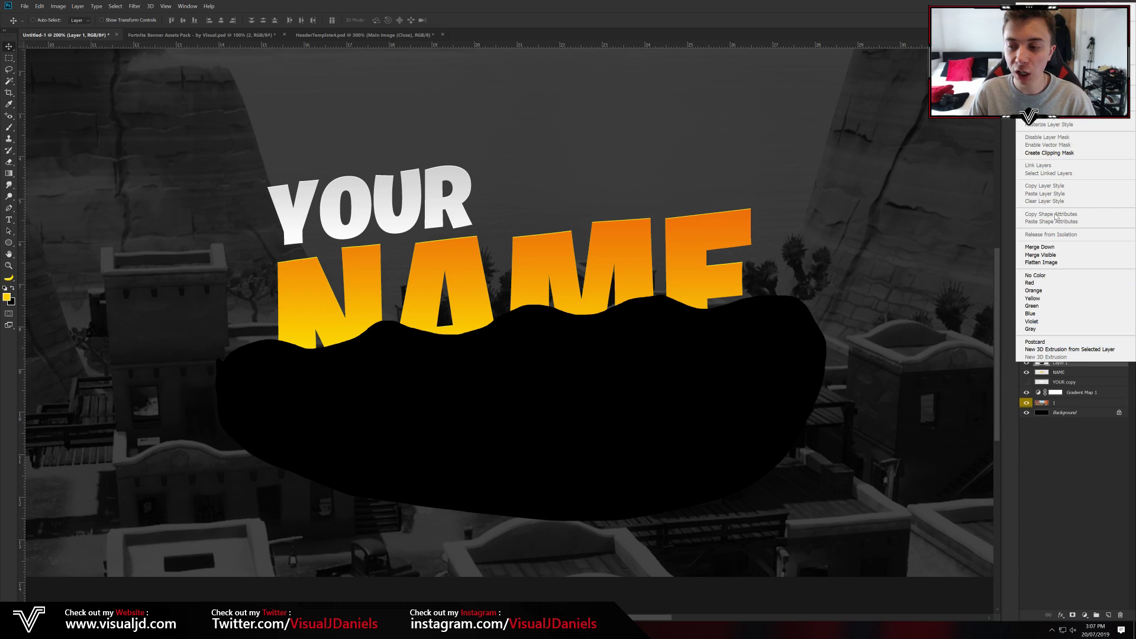
pyautogui.click(1065, 153)
pyautogui.press('ctrl')
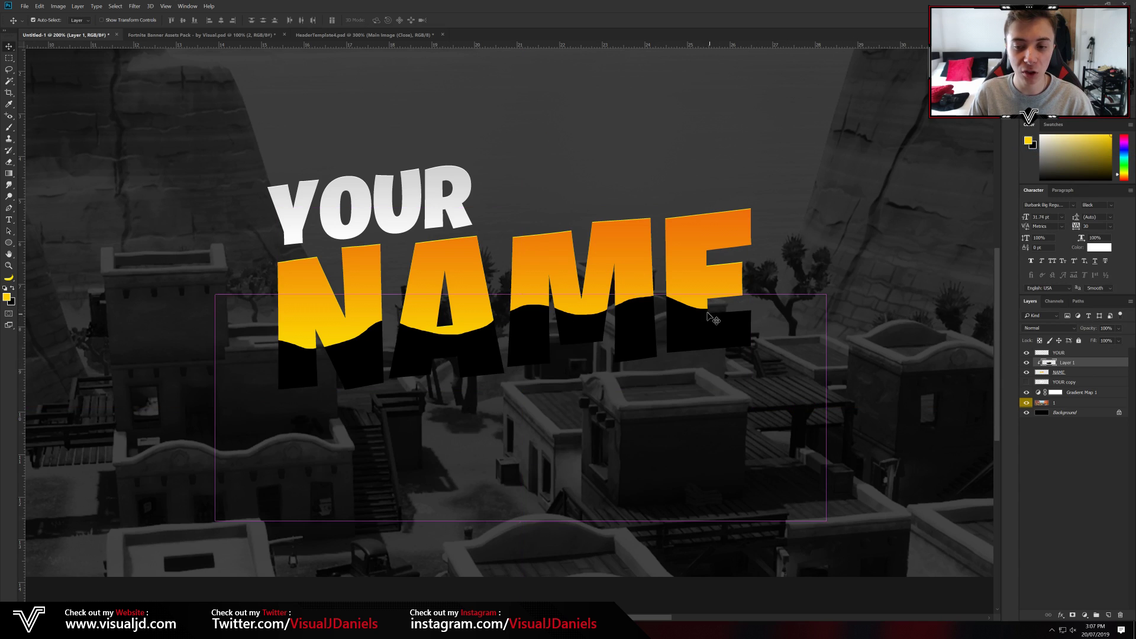
pyautogui.press('ctrl')
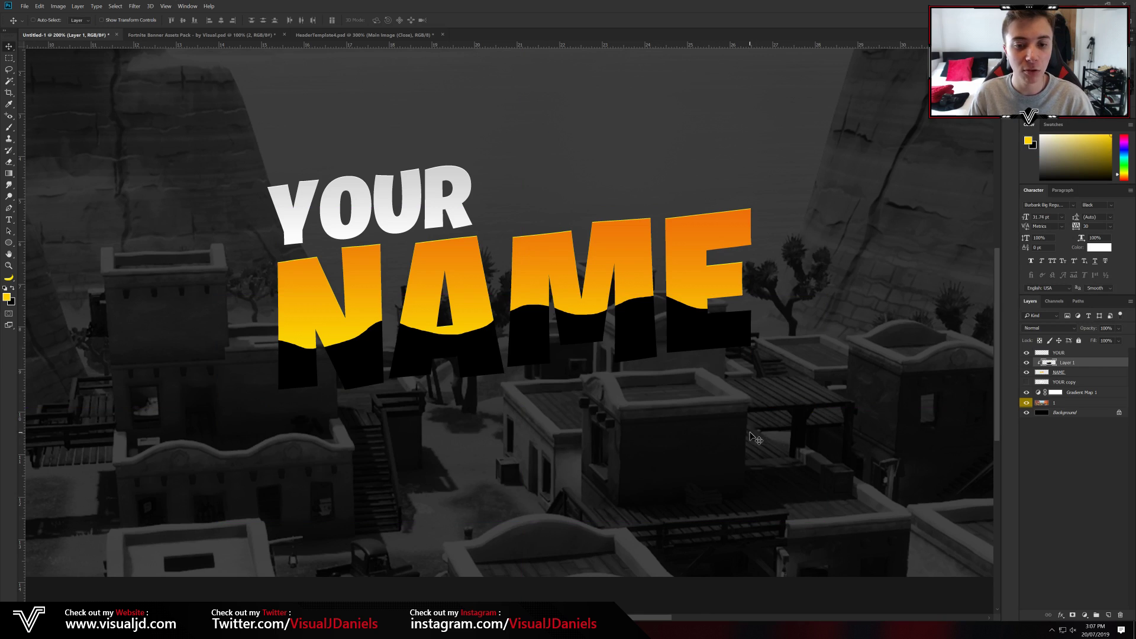
pyautogui.scroll(1, 761, 440)
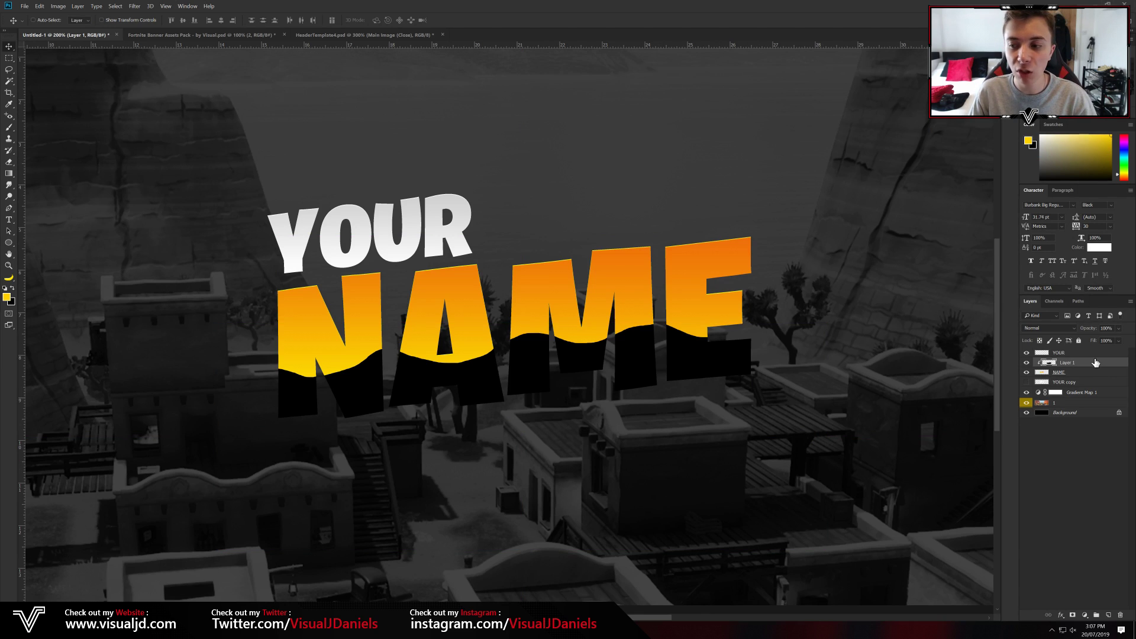
# Apply the saved orange-to-yellow gradient style preset to Layer 1 and turn off its inner shadow
pyautogui.doubleClick(1094, 366)
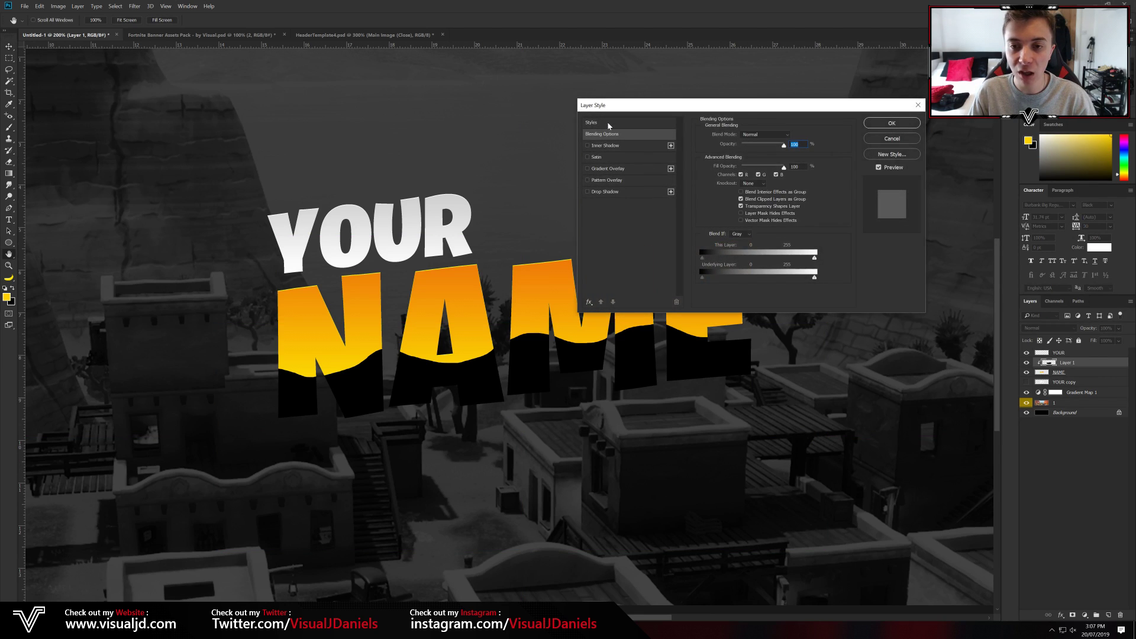
pyautogui.moveTo(837, 143); pyautogui.dragTo(836, 261)
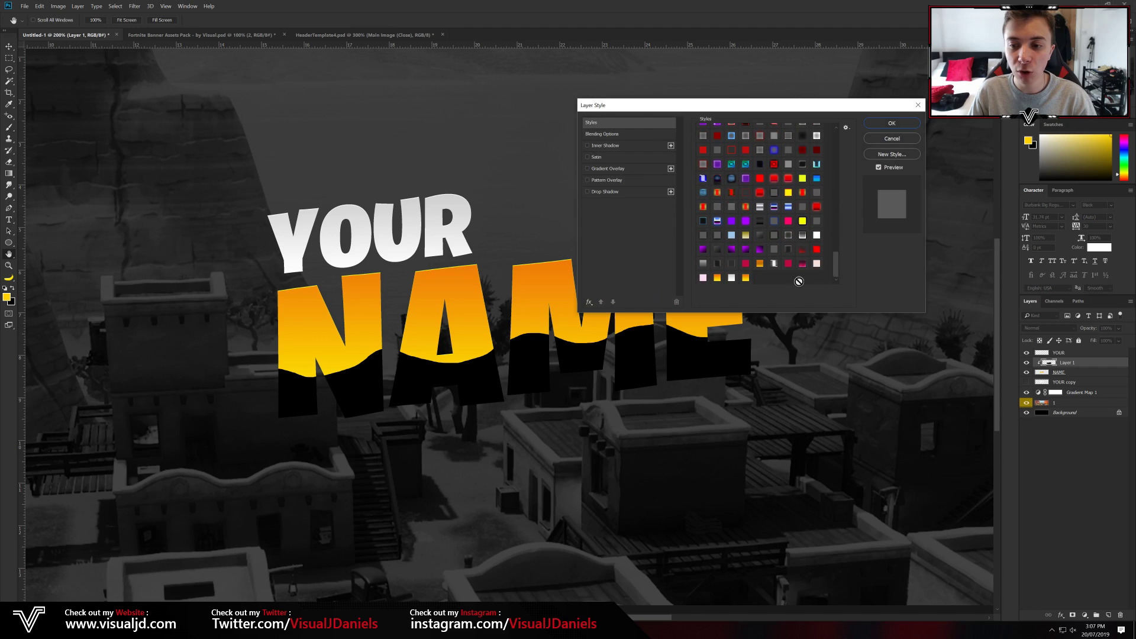
pyautogui.click(745, 279)
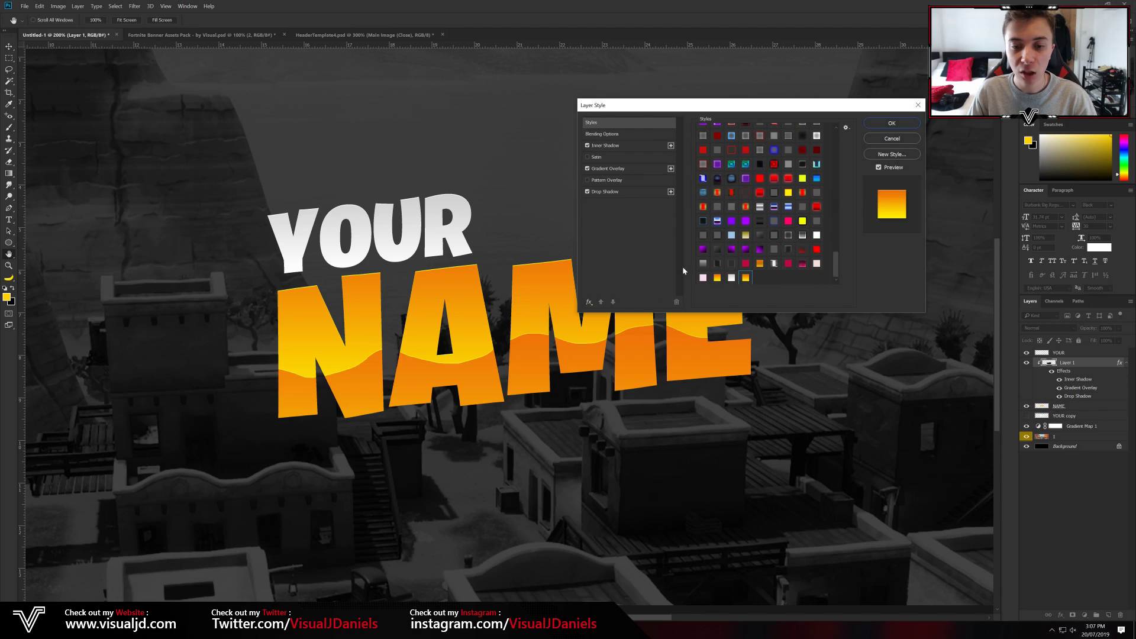
pyautogui.click(598, 148)
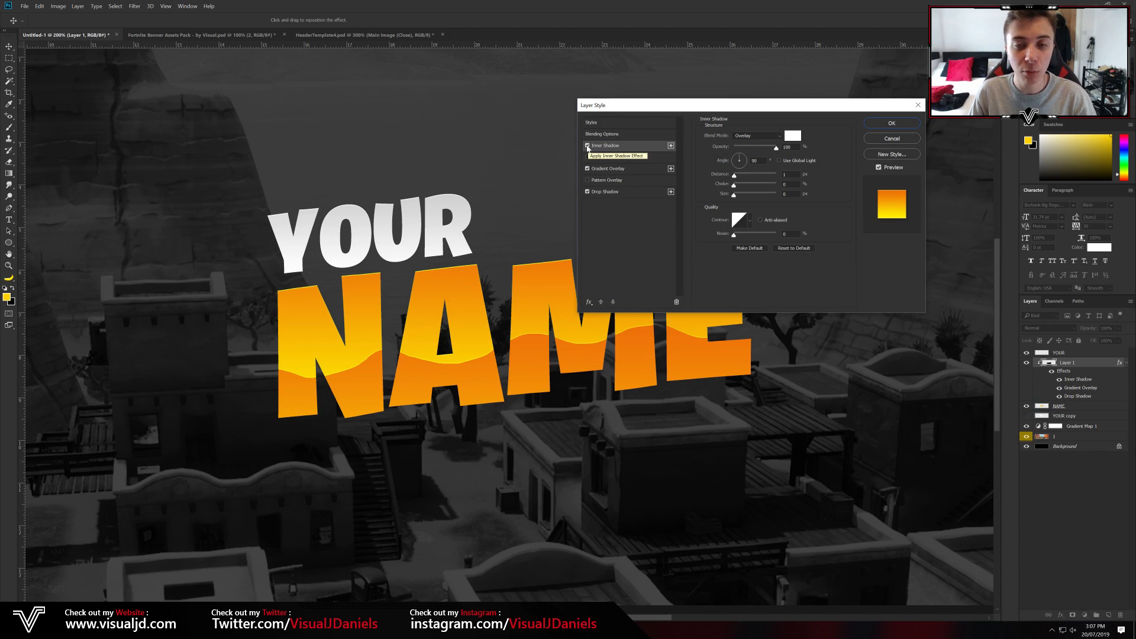
pyautogui.click(587, 146)
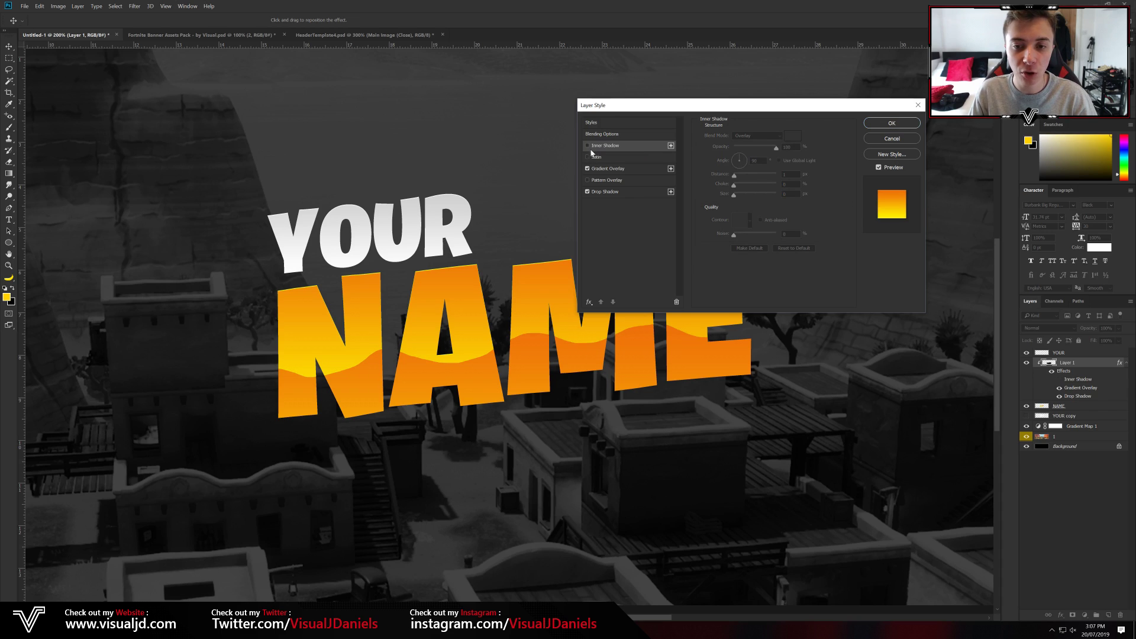
# Reverse the gradient overlay on Layer 1 and turn off its drop shadow
pyautogui.click(597, 170)
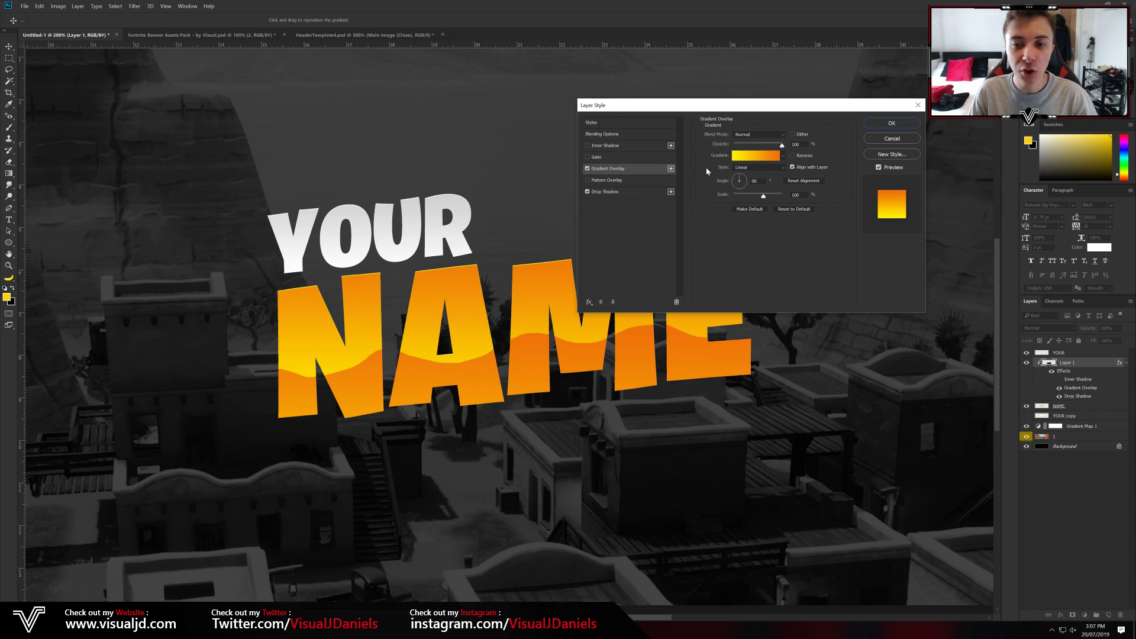
pyautogui.click(794, 156)
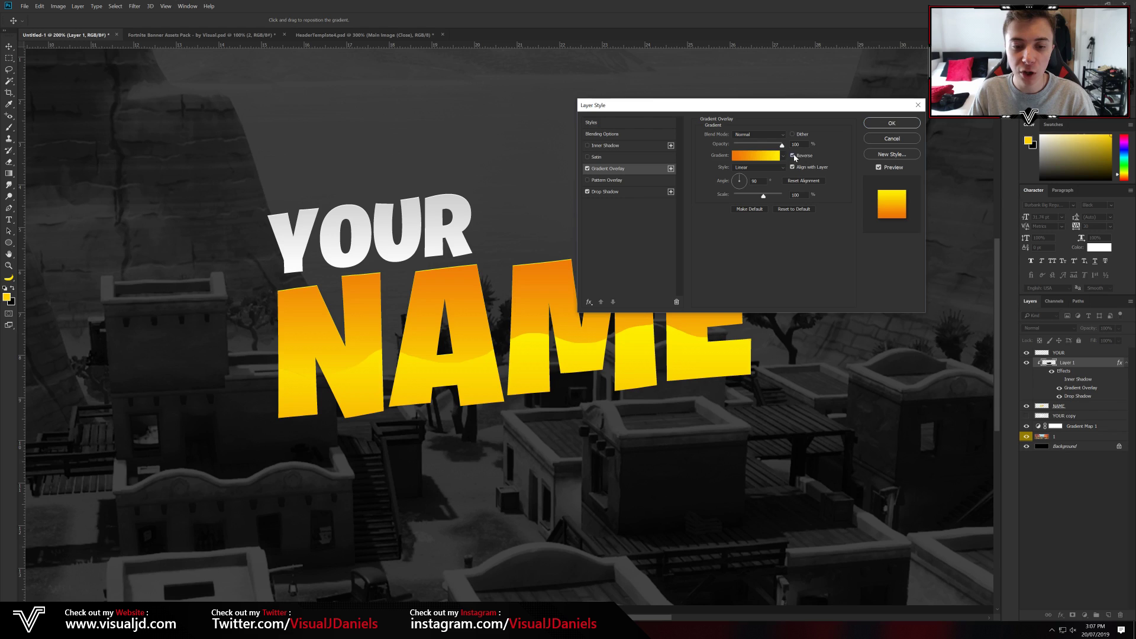
pyautogui.click(606, 193)
pyautogui.click(588, 192)
pyautogui.click(588, 193)
pyautogui.click(587, 193)
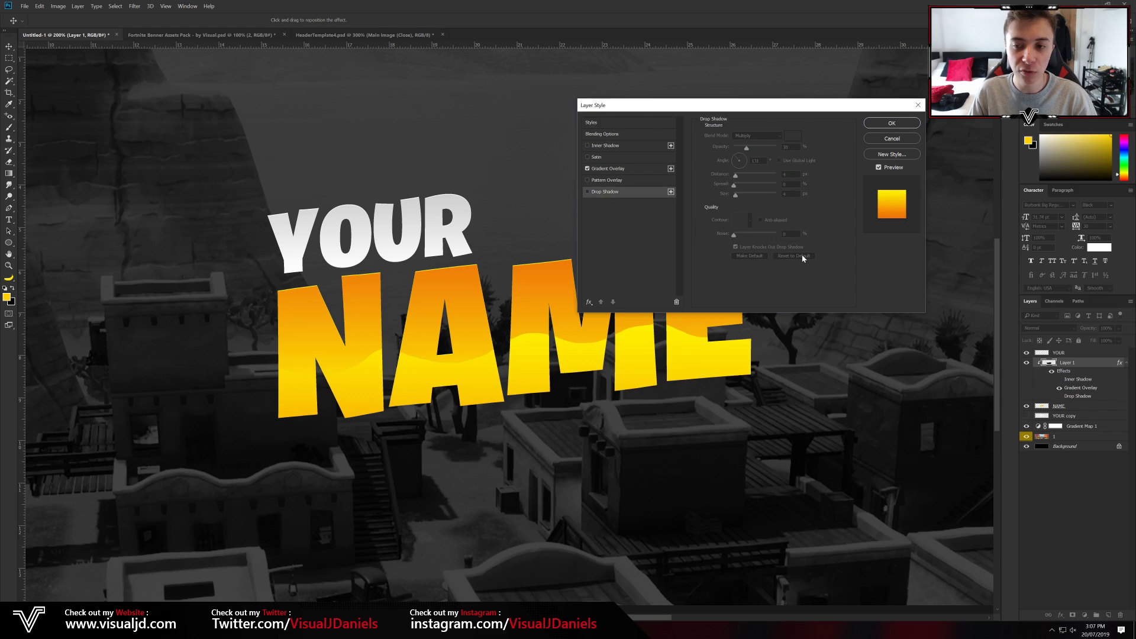
pyautogui.click(888, 124)
pyautogui.scroll(1, 769, 203)
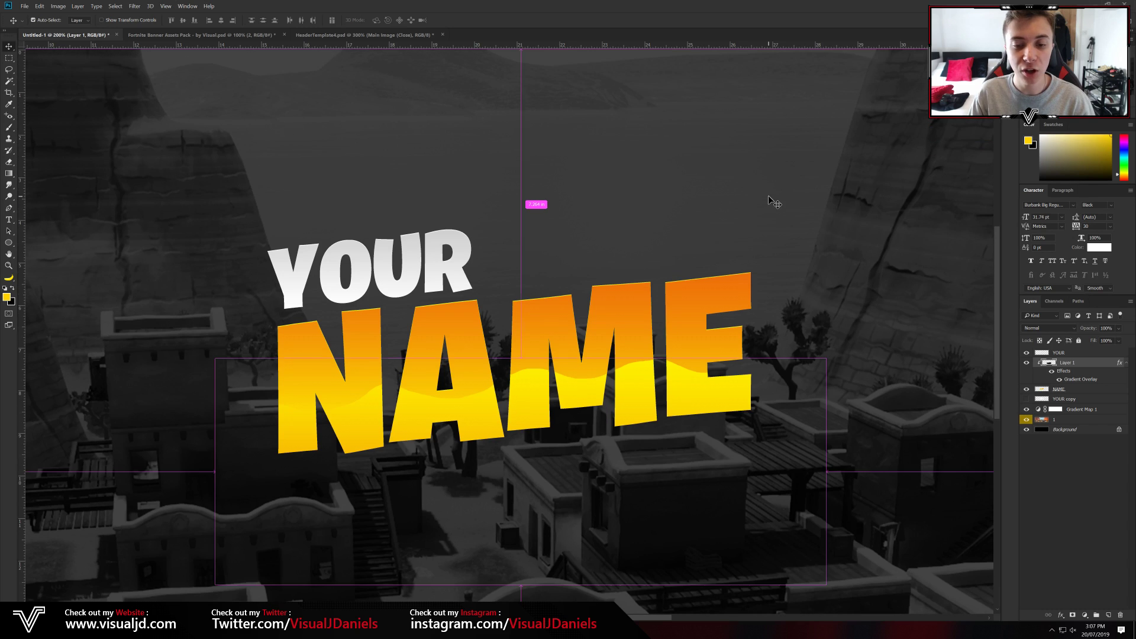
pyautogui.hotkey('ctrl', '-')
pyautogui.hotkey('ctrl', '+')
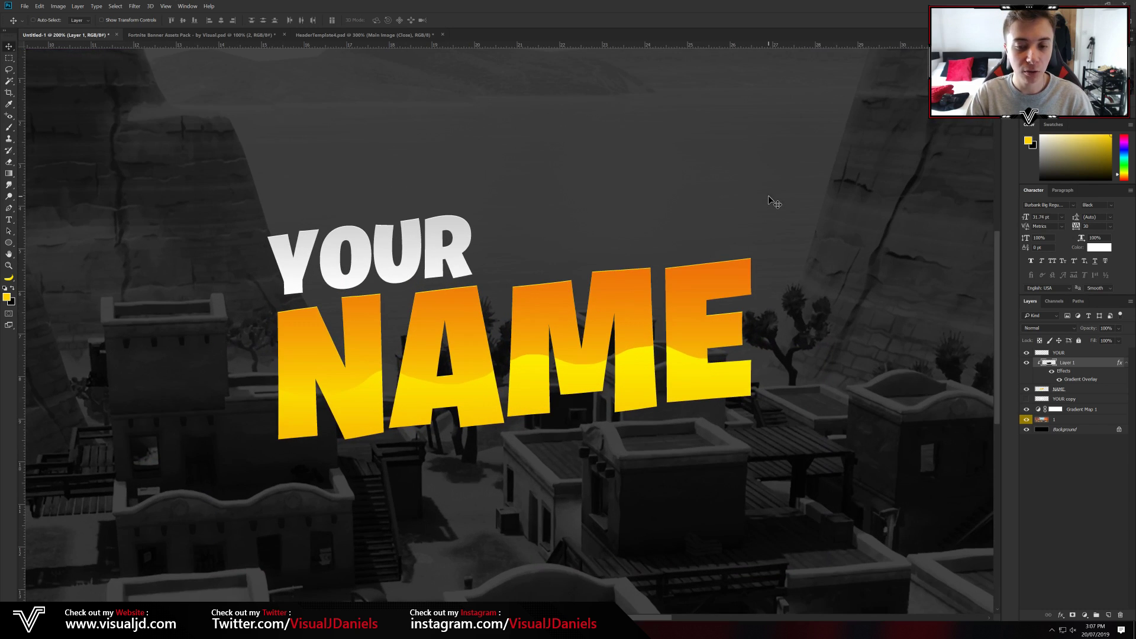
# Add a new layer directly above YOUR and lasso a wavy-topped area around the lower half of its letters
pyautogui.click(1068, 354)
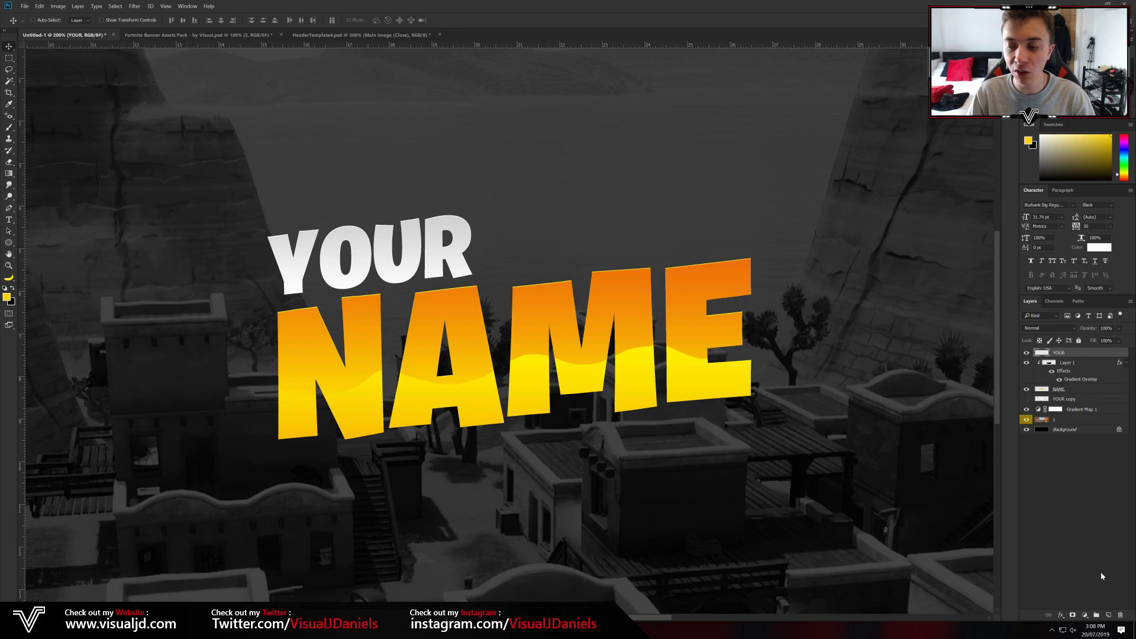
pyautogui.click(1109, 616)
pyautogui.click(9, 71)
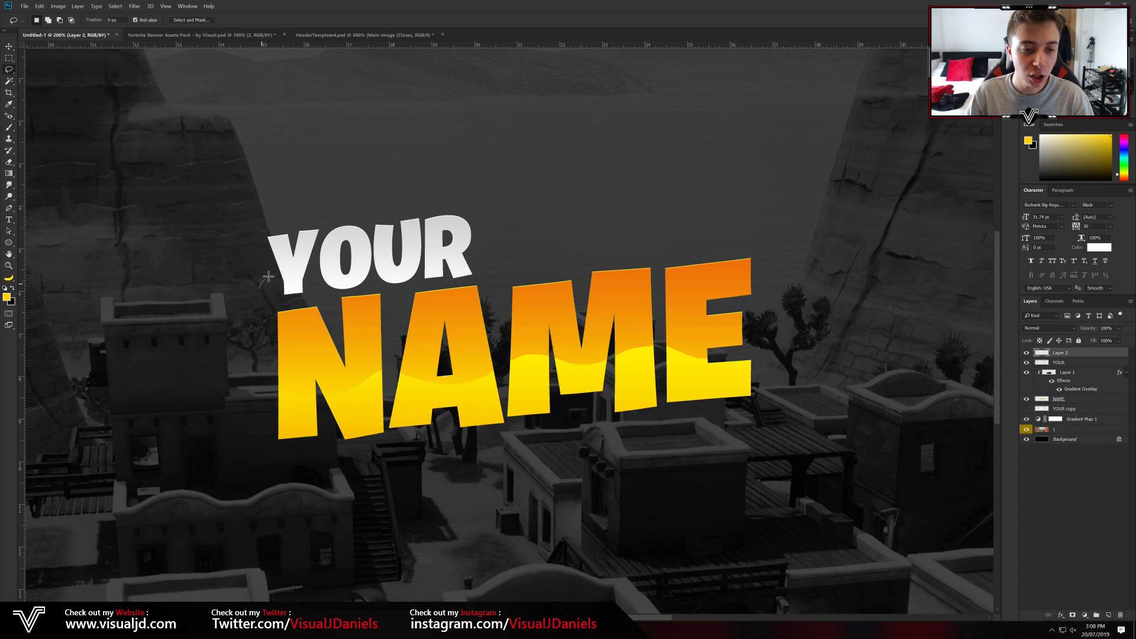
pyautogui.moveTo(463, 259)
pyautogui.mouseDown()
pyautogui.moveTo(458, 321)
pyautogui.moveTo(257, 288)
pyautogui.mouseUp()
# Fill the selection on Layer 2 with black, deselect it, and clip the layer to YOUR
pyautogui.rightClick(422, 286)
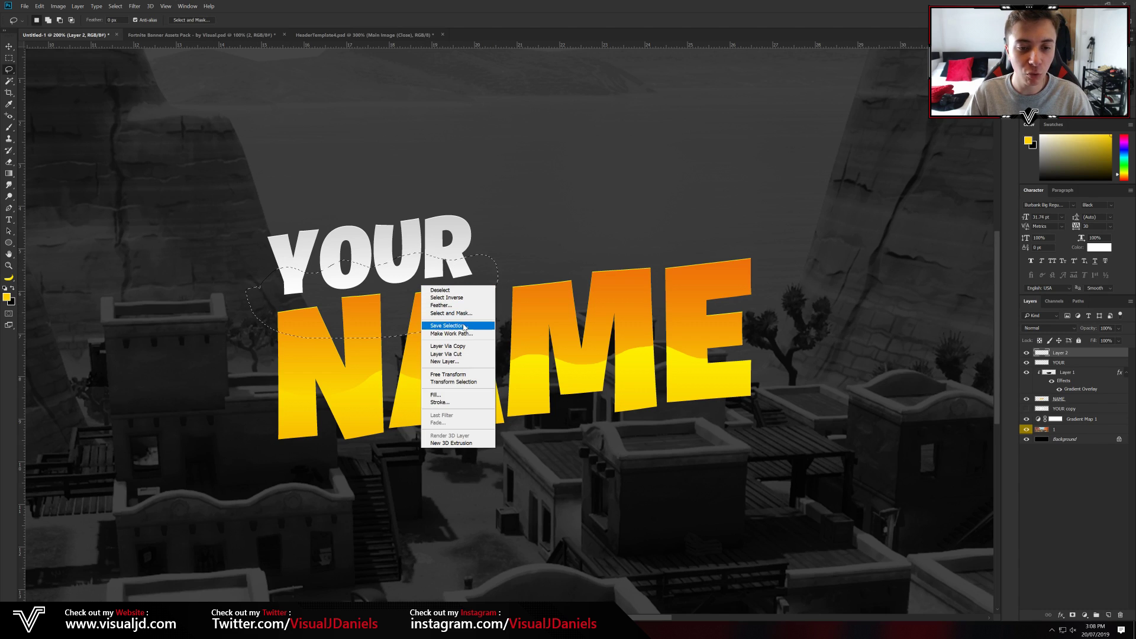
pyautogui.click(436, 395)
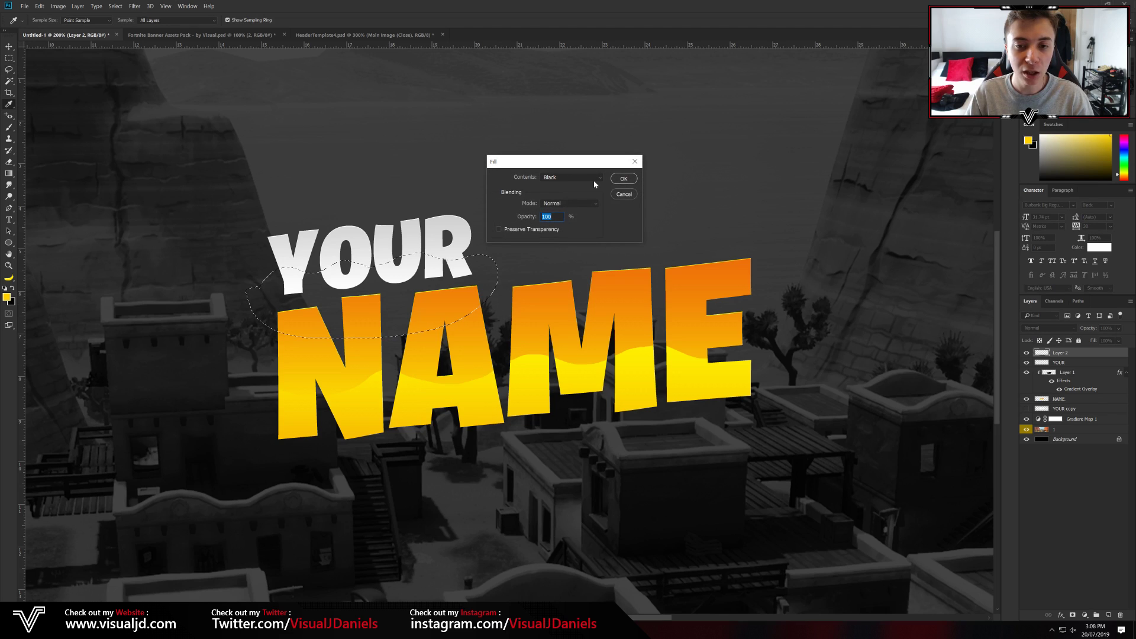
pyautogui.click(626, 182)
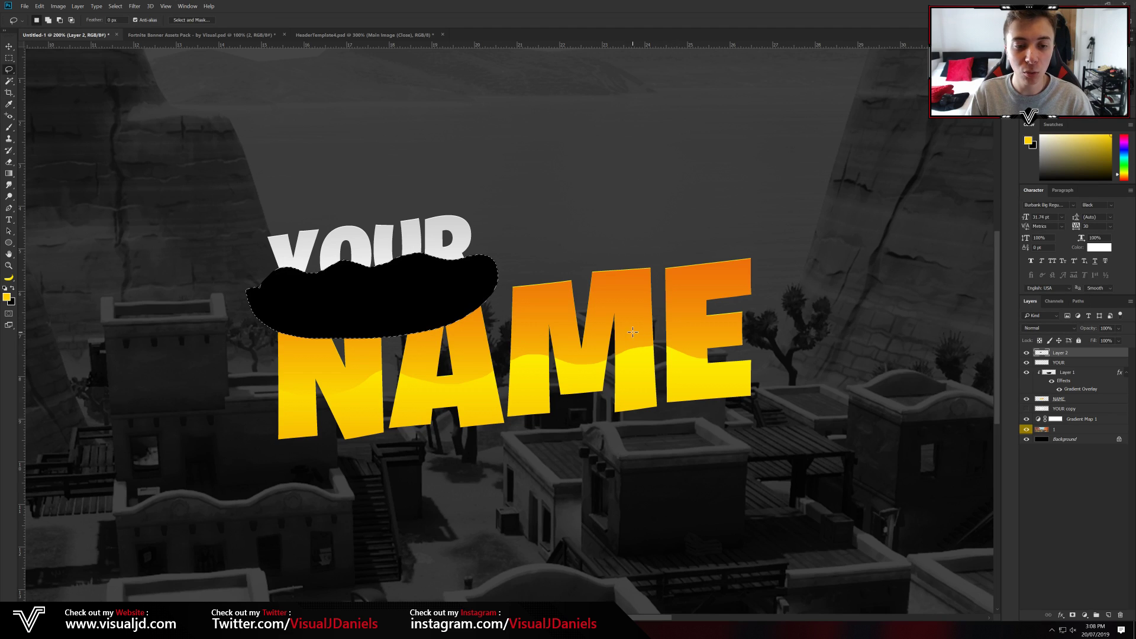
pyautogui.hotkey('ctrl', 'd')
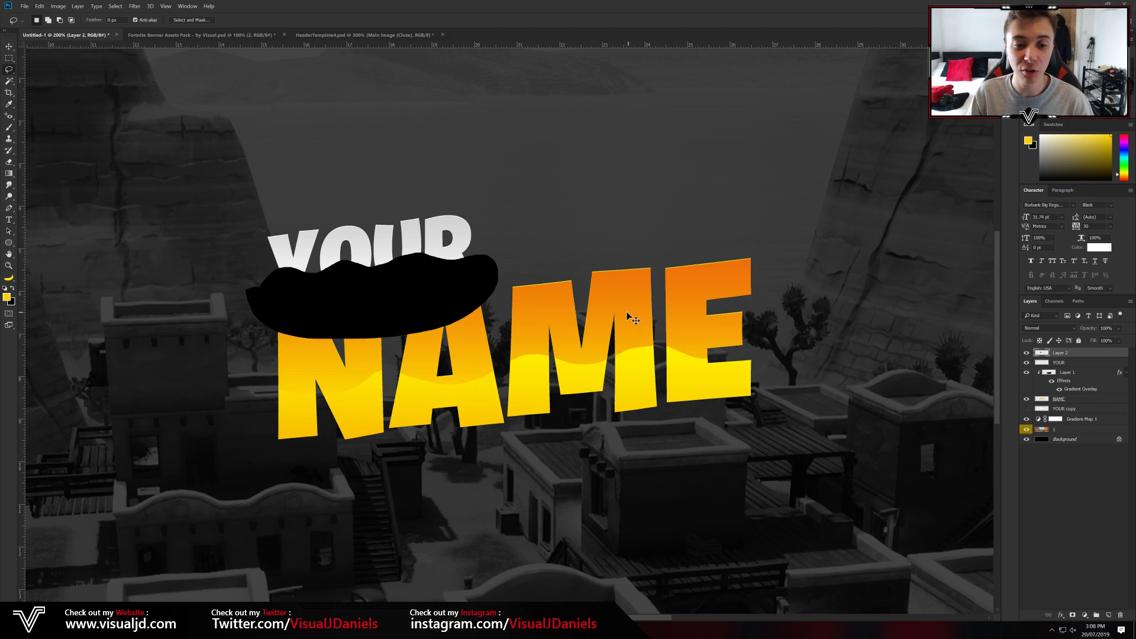
pyautogui.rightClick(1090, 356)
pyautogui.click(1010, 413)
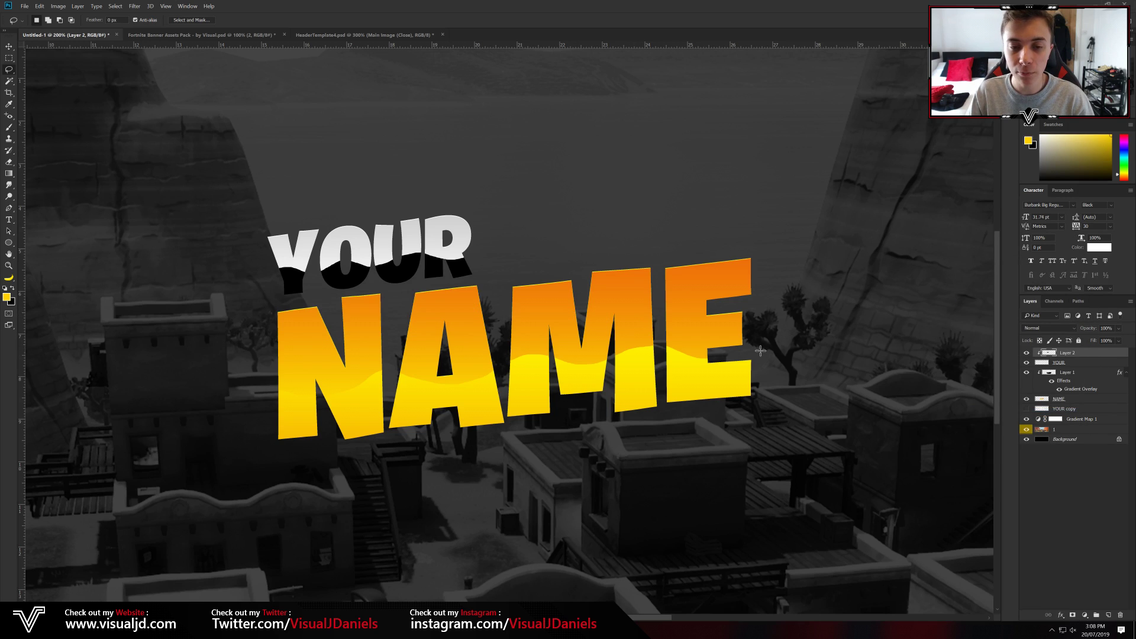
# Apply the saved white-to-grey gradient style preset to Layer 2, turn off its inner shadow, and un-reverse its gradient overlay
pyautogui.doubleClick(1094, 355)
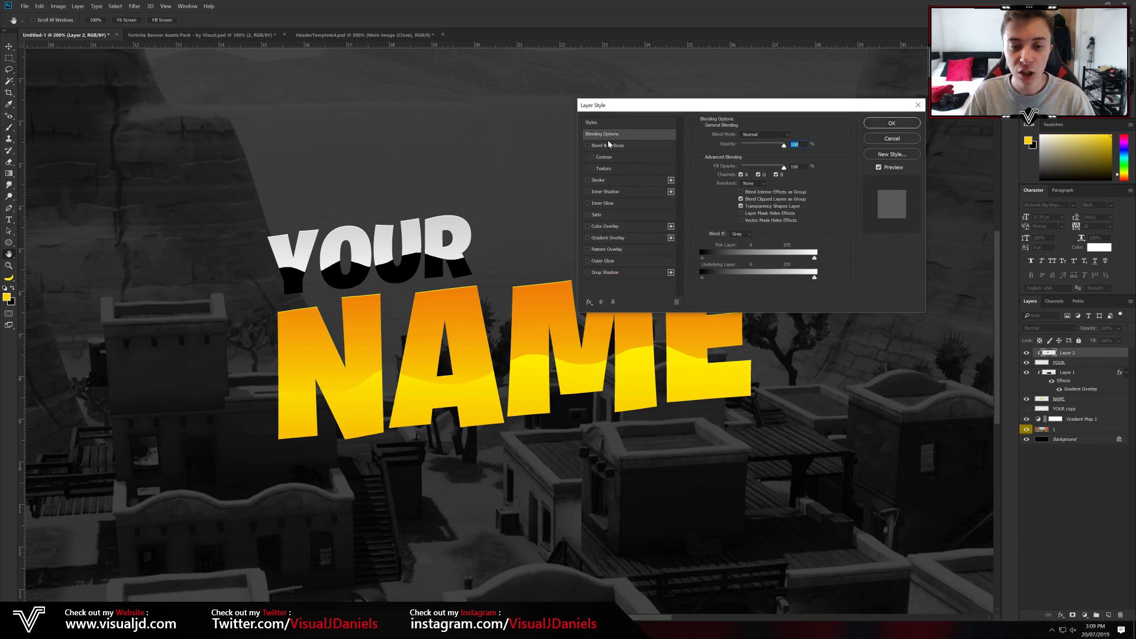
pyautogui.moveTo(832, 141); pyautogui.dragTo(834, 263)
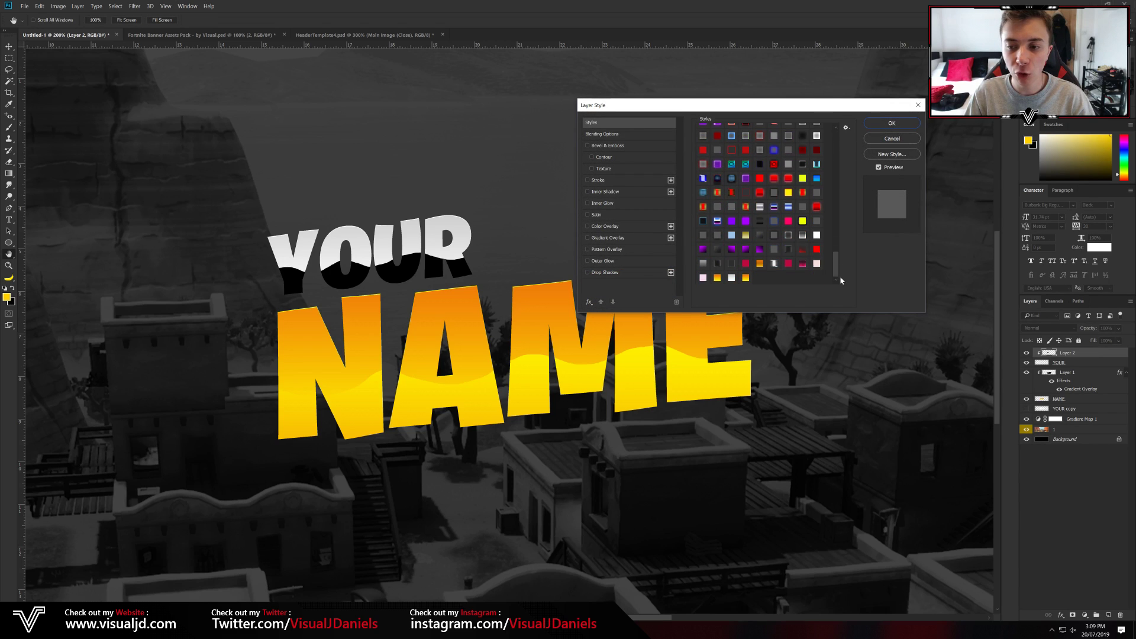
pyautogui.click(731, 277)
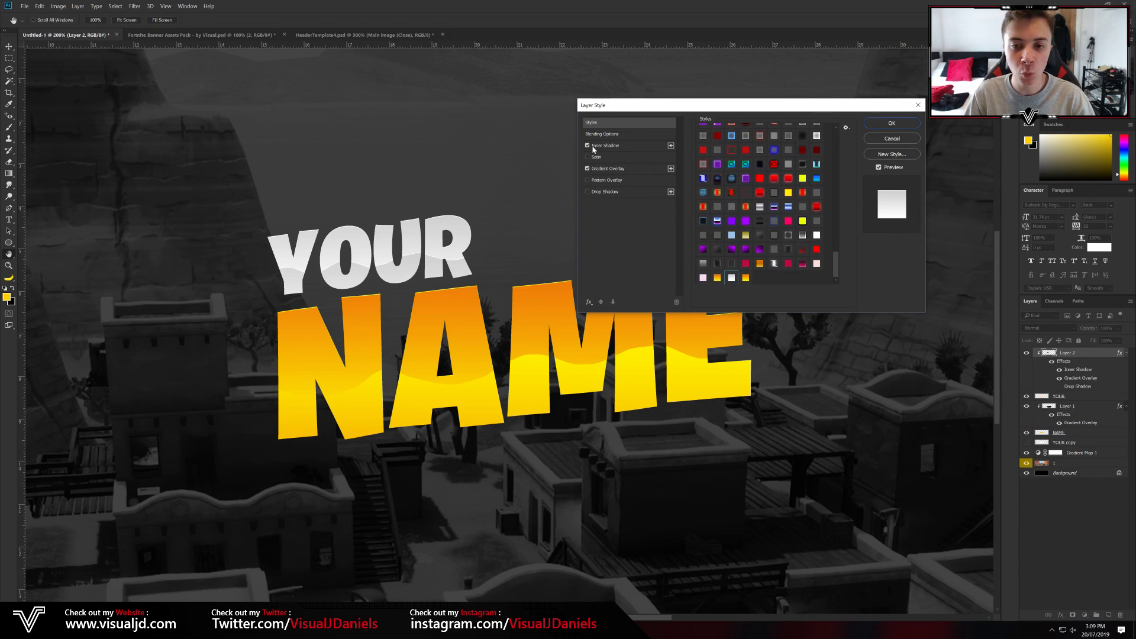
pyautogui.click(612, 169)
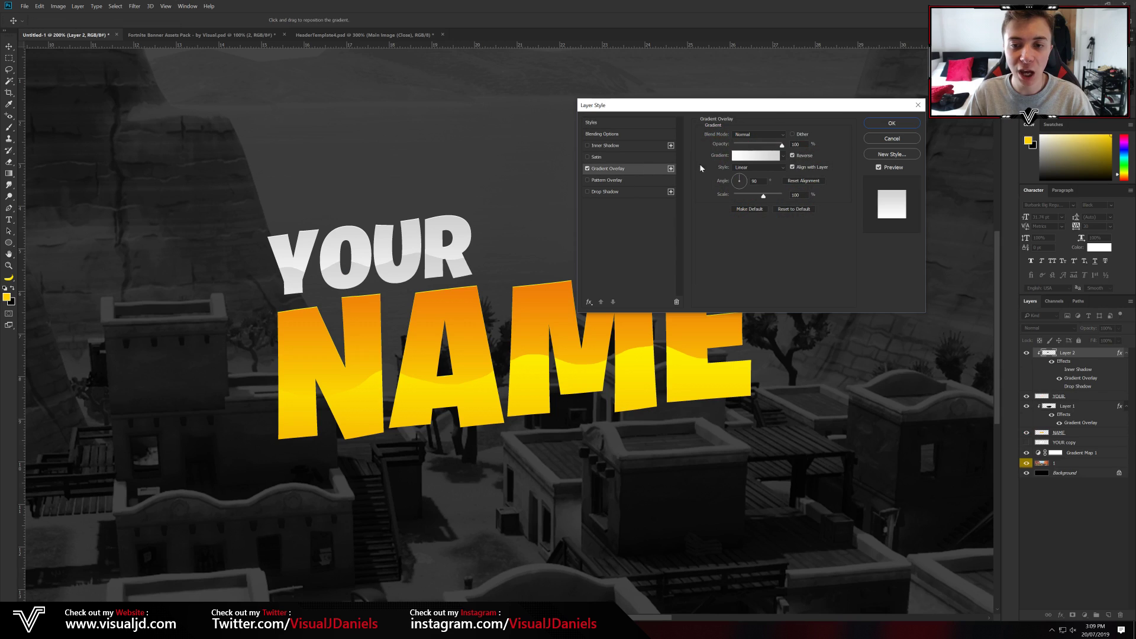
pyautogui.click(792, 156)
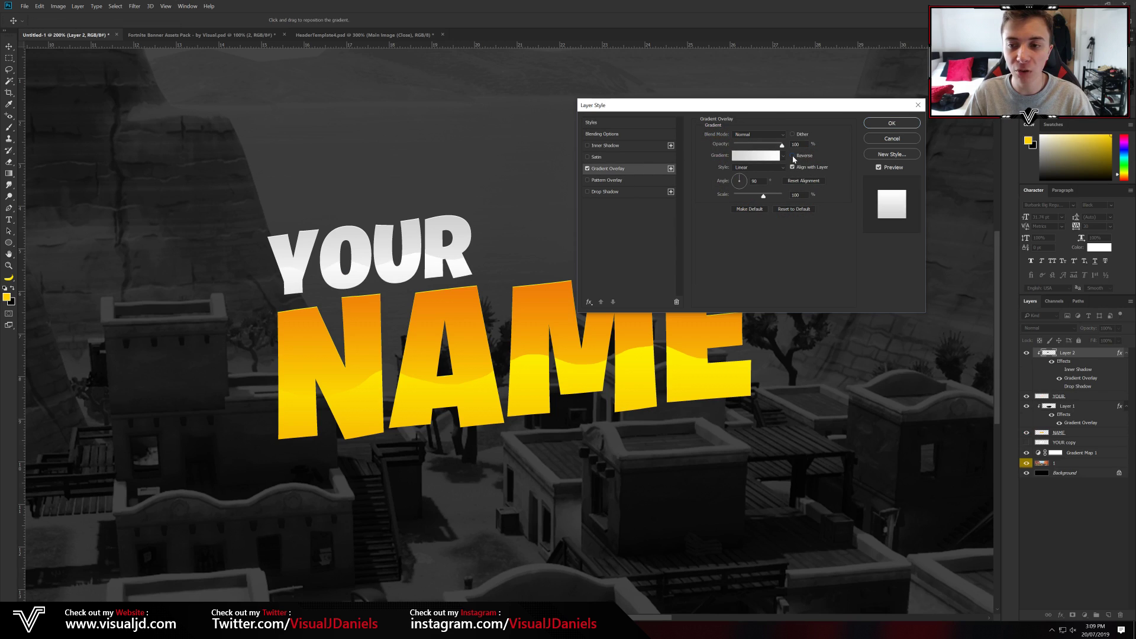
pyautogui.click(895, 124)
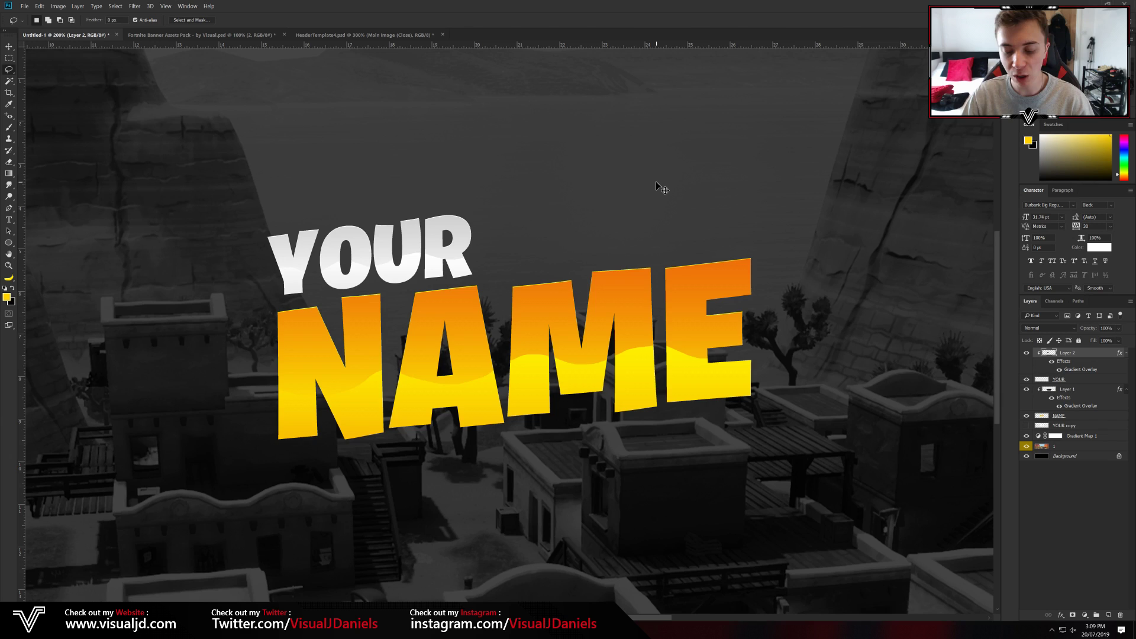
# Bring halftone texture 1 from the Fortnite Banner Assets Pack into the banner and place it over the lower half of NAME
pyautogui.hotkey('ctrl', '-')
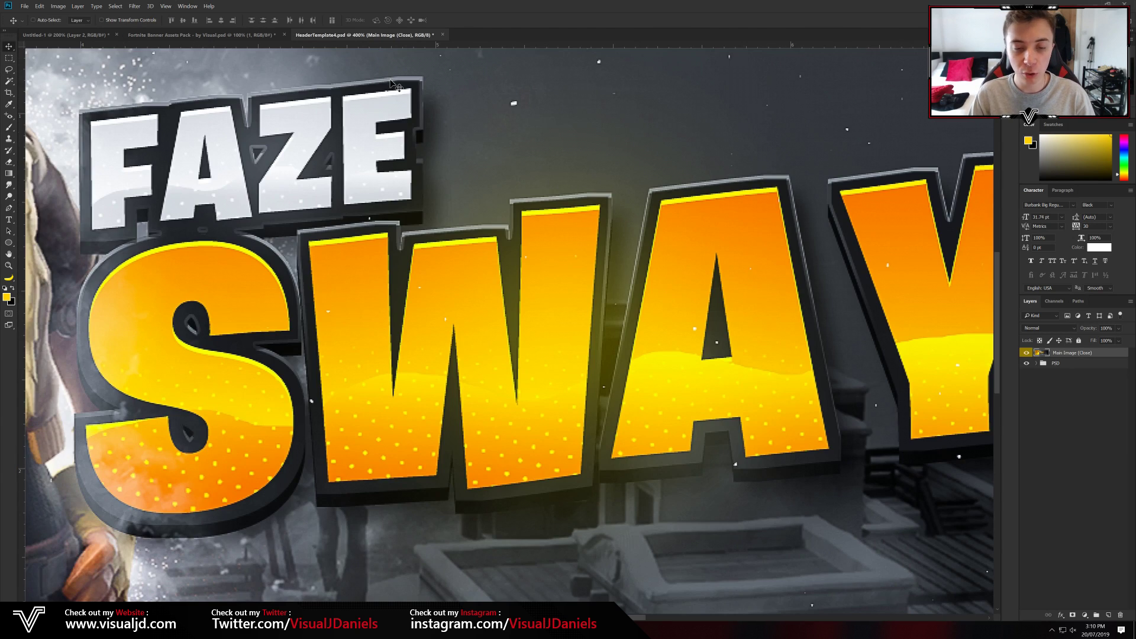
pyautogui.scroll(-2, 540, 444)
pyautogui.scroll(2, 511, 442)
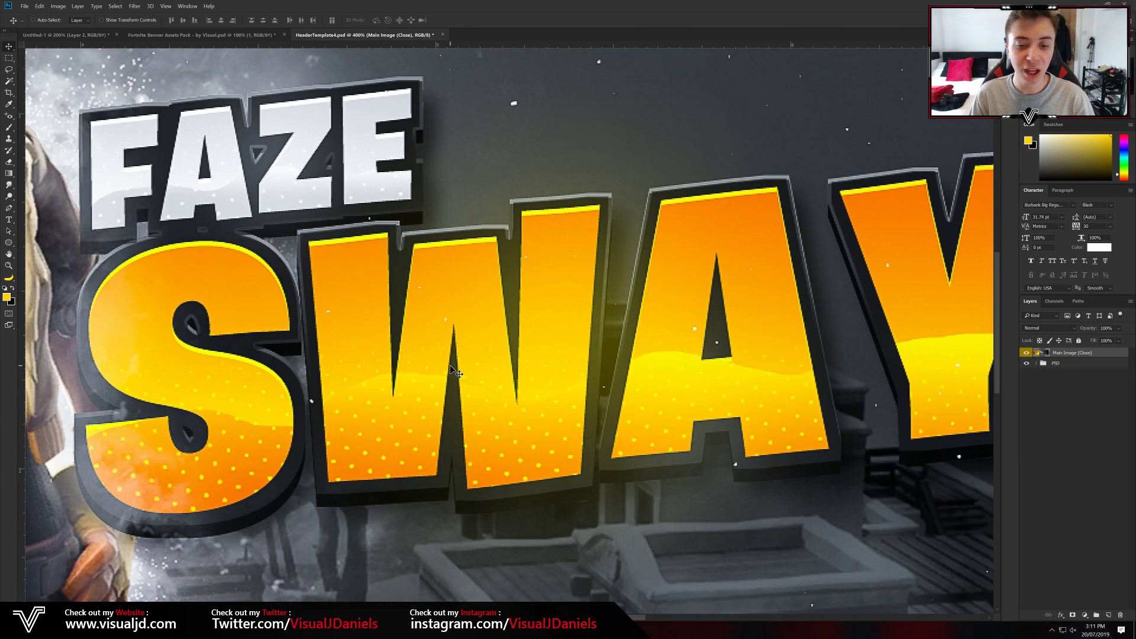
pyautogui.scroll(3, 508, 432)
pyautogui.scroll(-4, 561, 475)
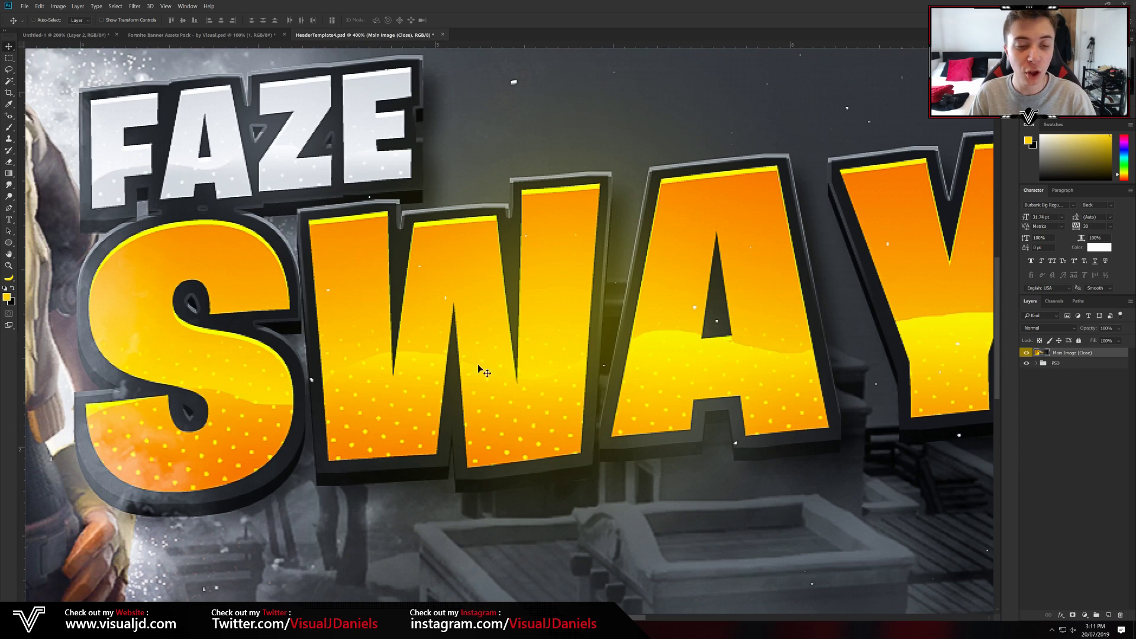
pyautogui.click(223, 36)
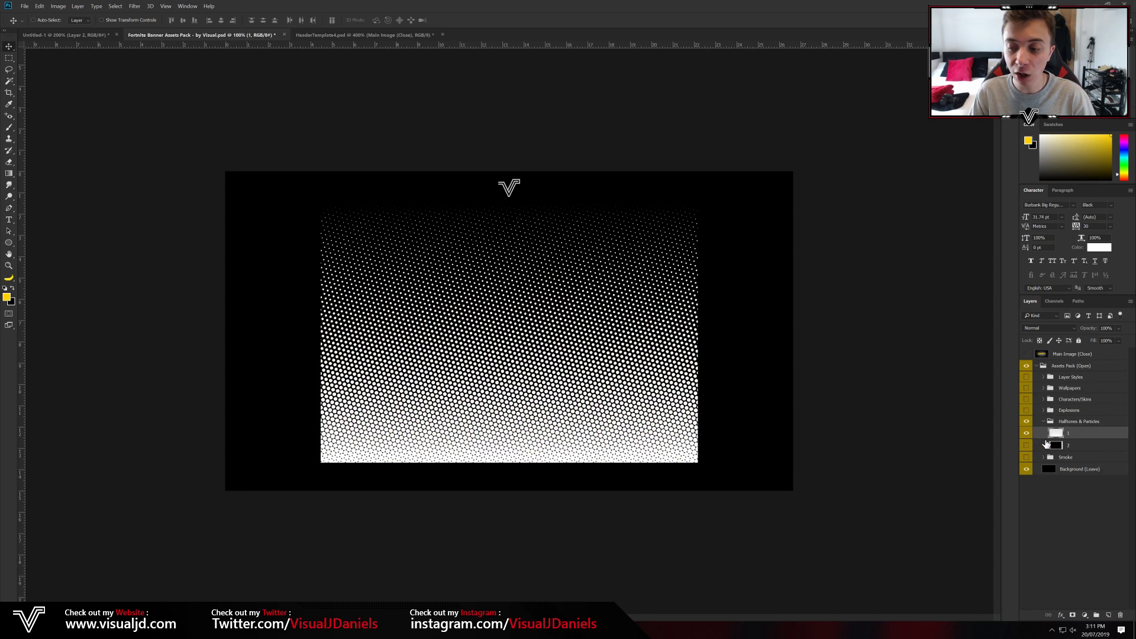
pyautogui.moveTo(1051, 441); pyautogui.dragTo(566, 185)
pyautogui.moveTo(591, 76); pyautogui.dragTo(610, 306)
pyautogui.moveTo(657, 354); pyautogui.dragTo(629, 339)
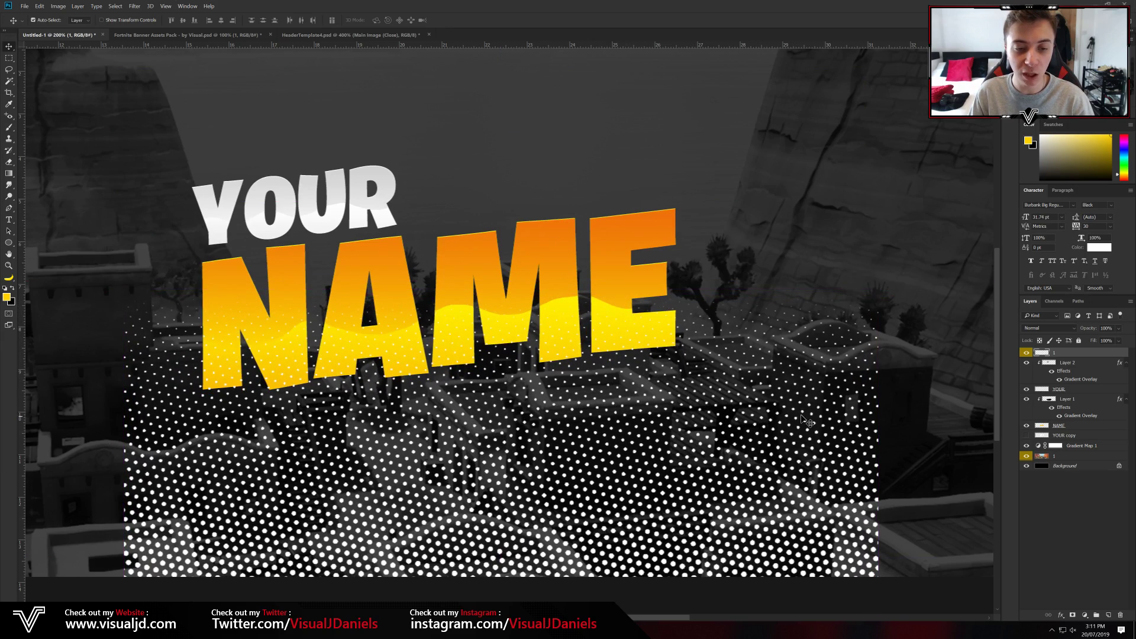
# Rotate the halftone layer about 2° counter-clockwise to follow the slant of NAME and reposition it over the letters
pyautogui.hotkey('ctrl', 't')
pyautogui.moveTo(891, 287); pyautogui.dragTo(883, 270)
pyautogui.moveTo(672, 329); pyautogui.dragTo(679, 305)
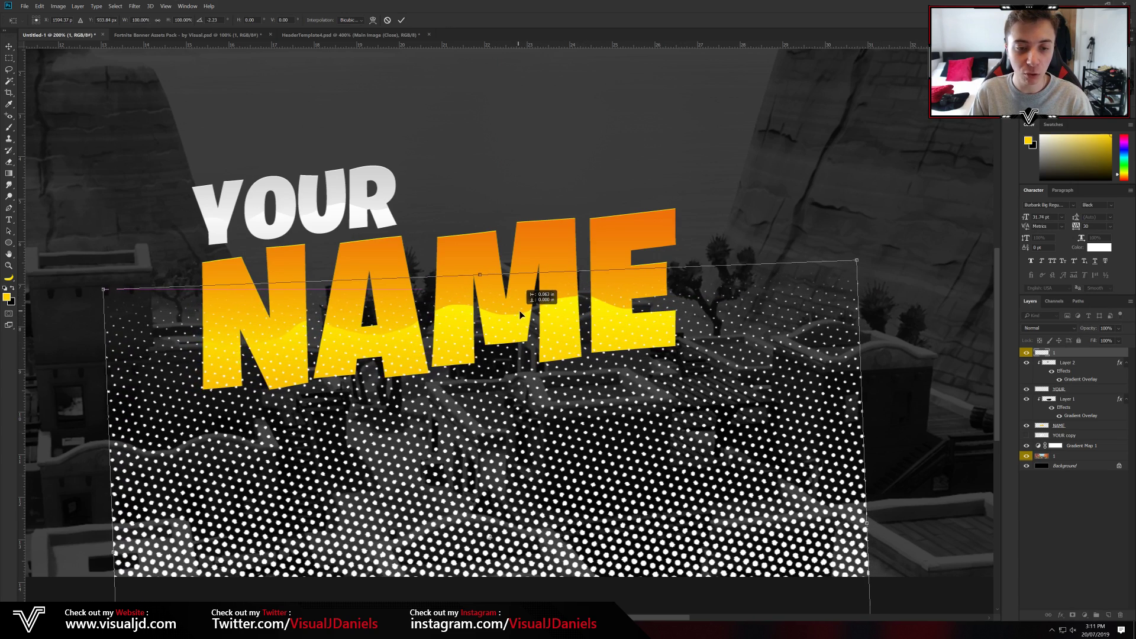
pyautogui.press('Return')
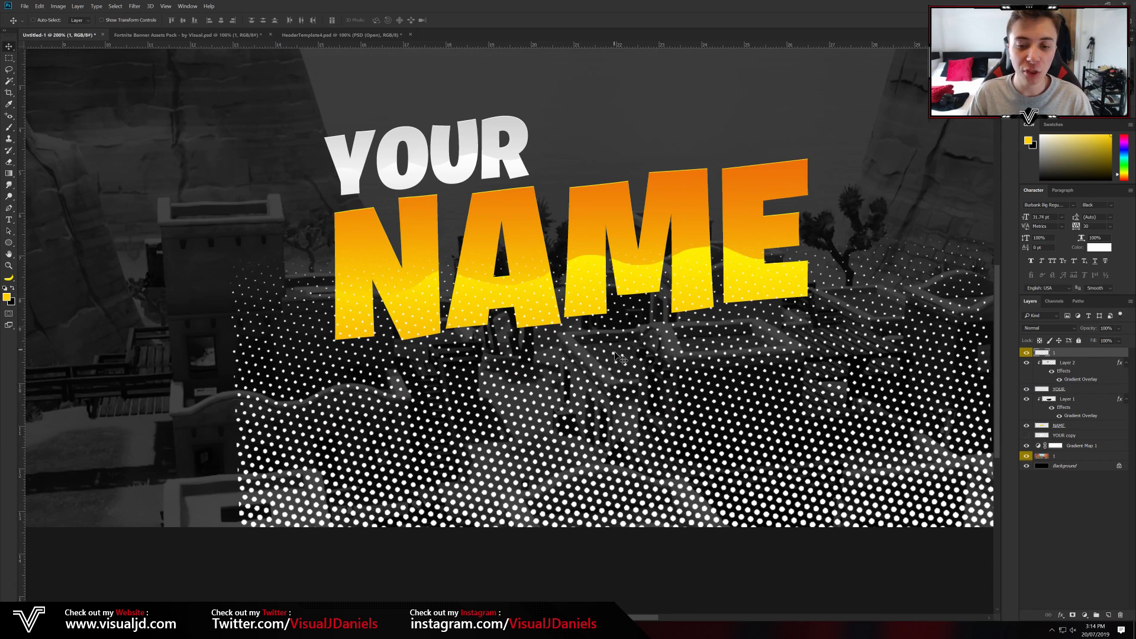
# Move the halftone layer directly above Layer 1 and clip it to NAME
pyautogui.scroll(1, 619, 357)
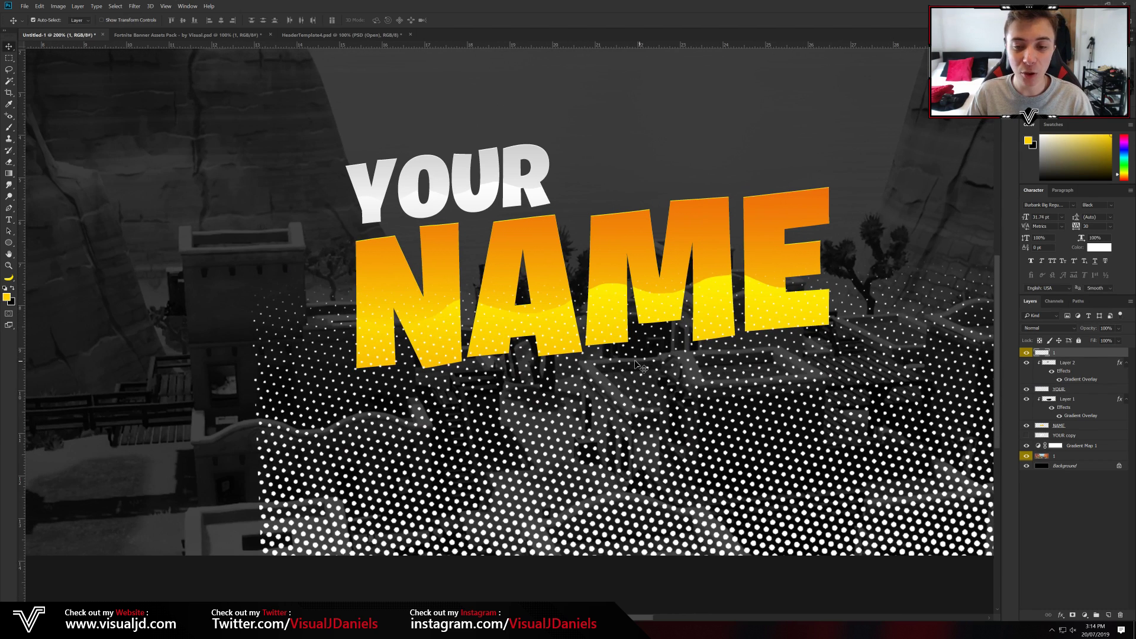
pyautogui.scroll(1, 634, 360)
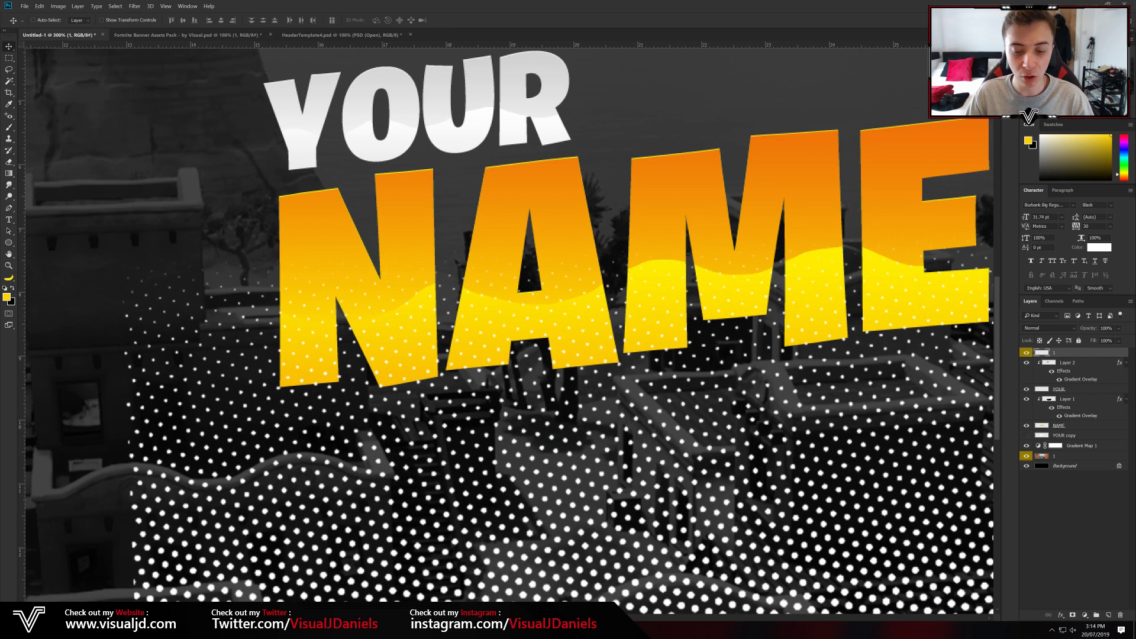
pyautogui.hscroll(5, 629, 480)
pyautogui.hscroll(-1, 629, 480)
pyautogui.scroll(2, 629, 481)
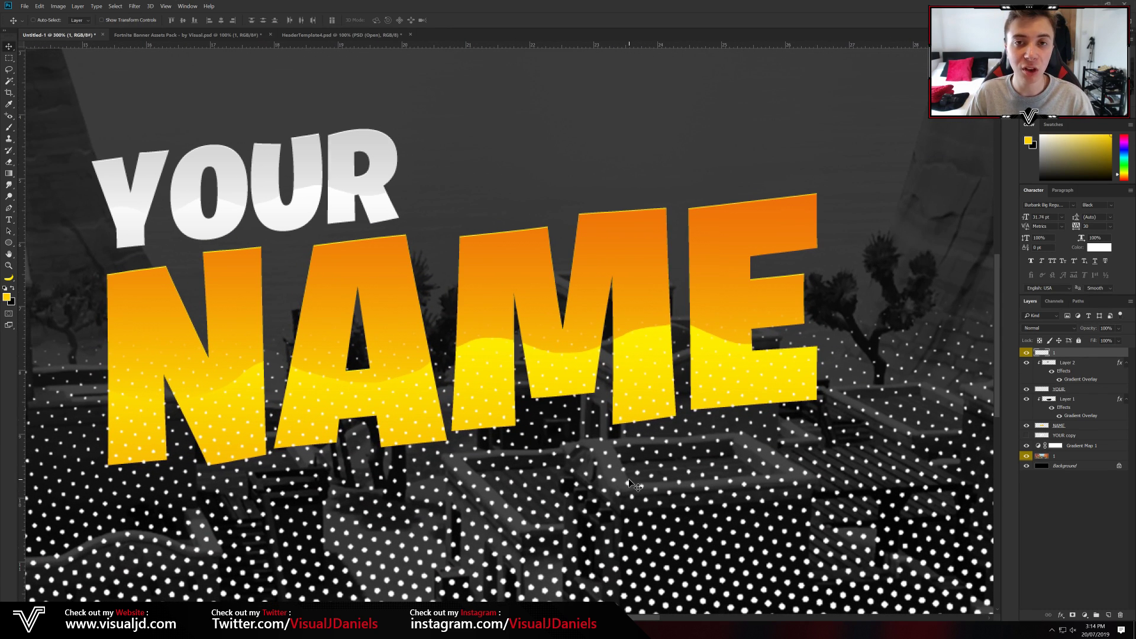
pyautogui.moveTo(1065, 353); pyautogui.dragTo(1067, 394)
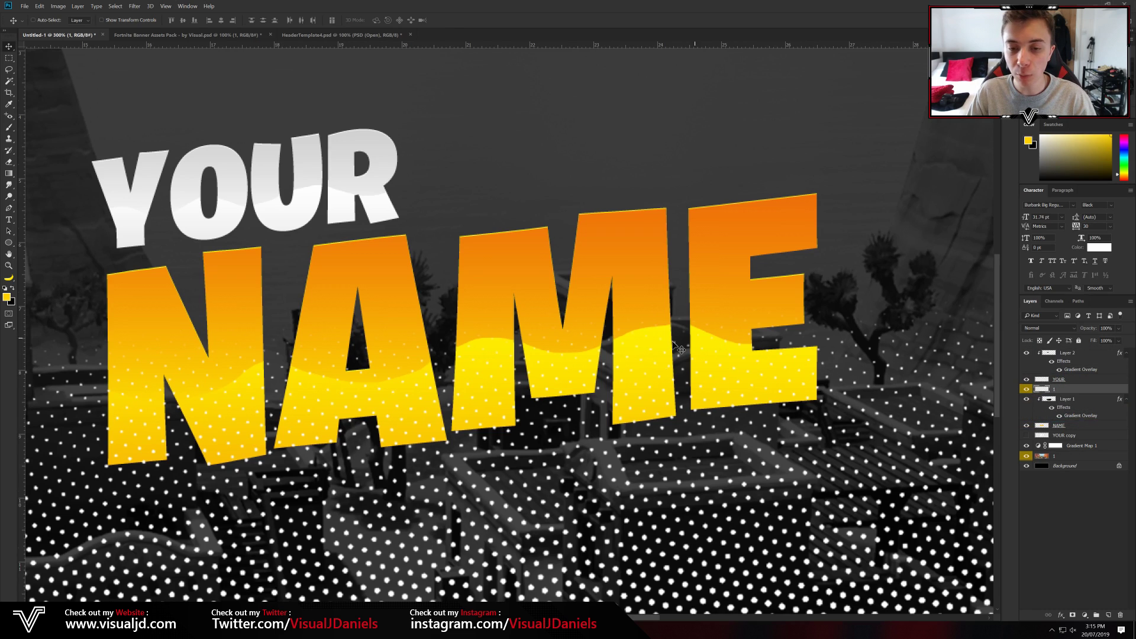
pyautogui.rightClick(1071, 390)
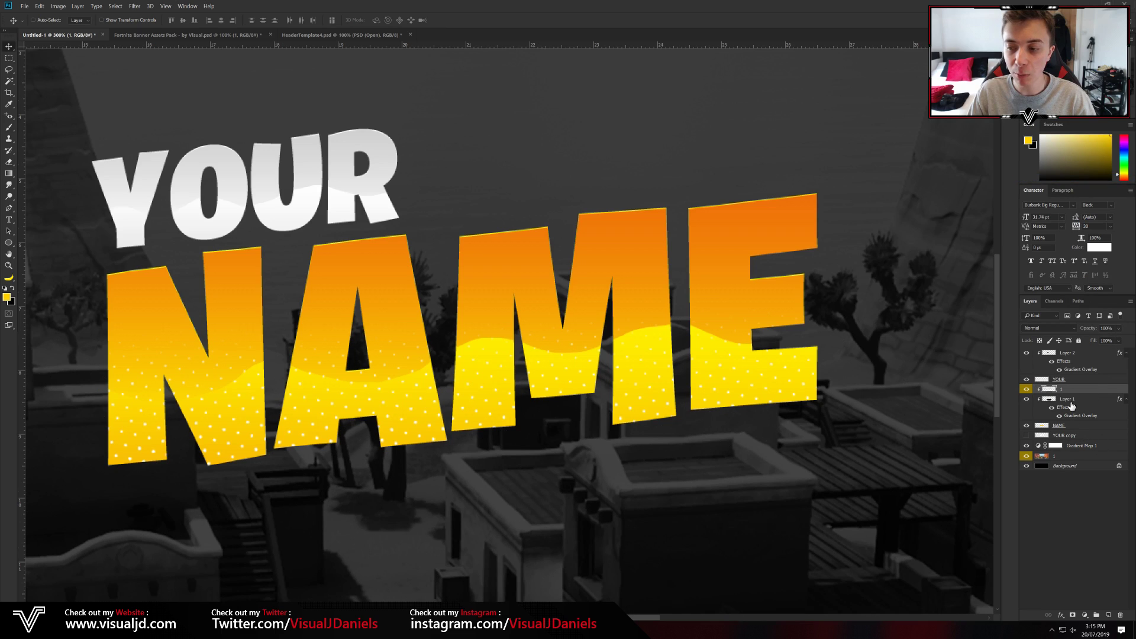
# Set the blend mode of the halftone layer clipped to NAME to Overlay
pyautogui.click(1069, 401)
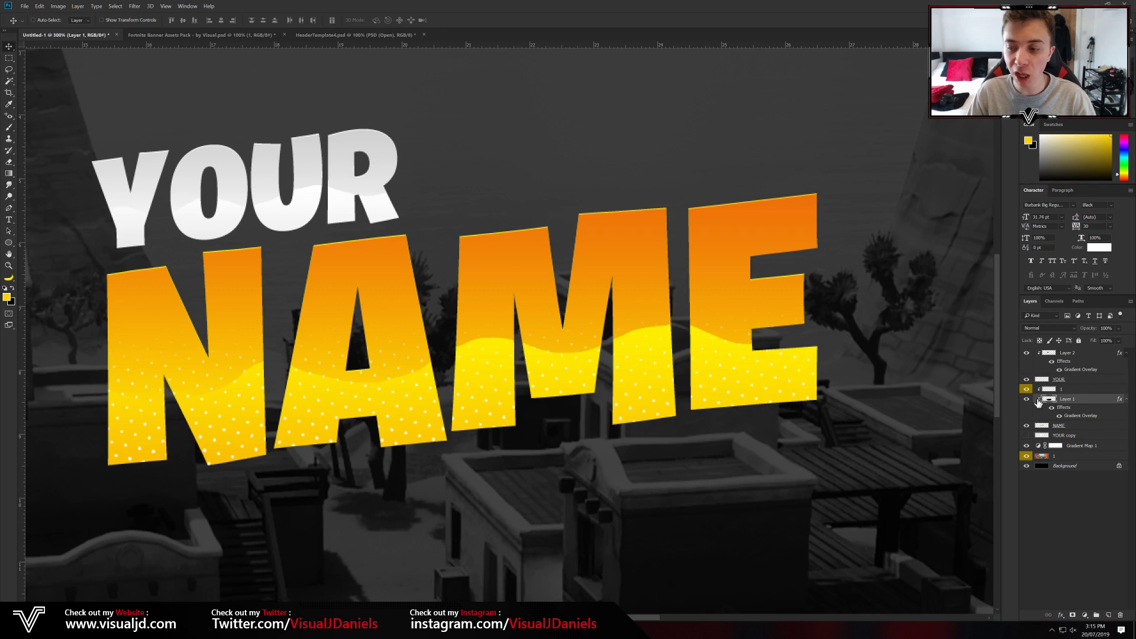
pyautogui.click(1074, 391)
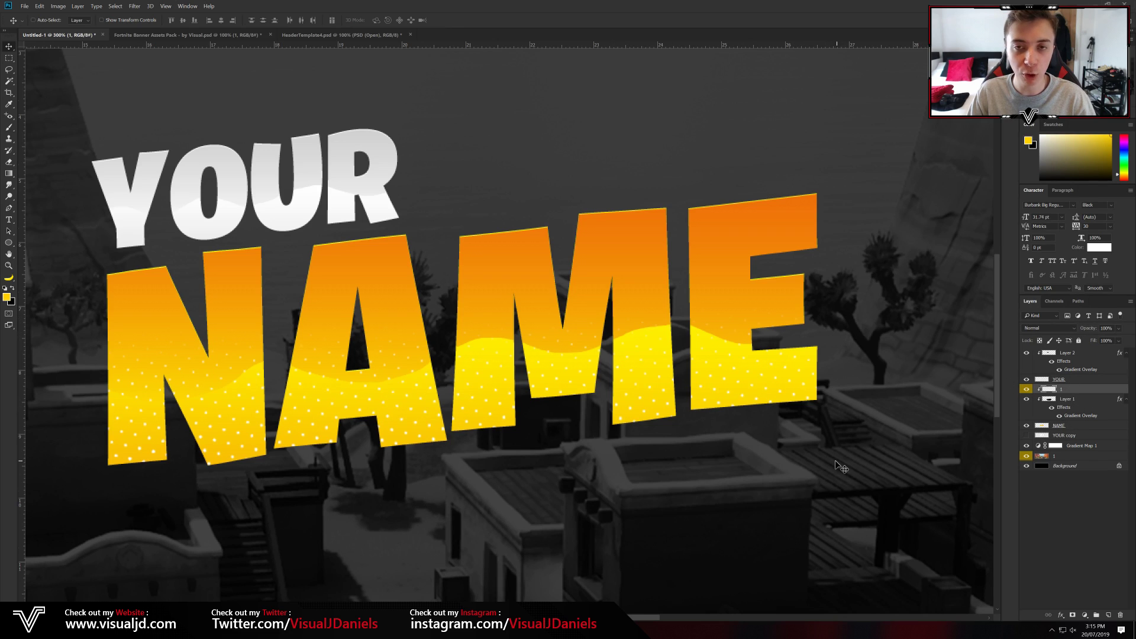
pyautogui.click(1044, 329)
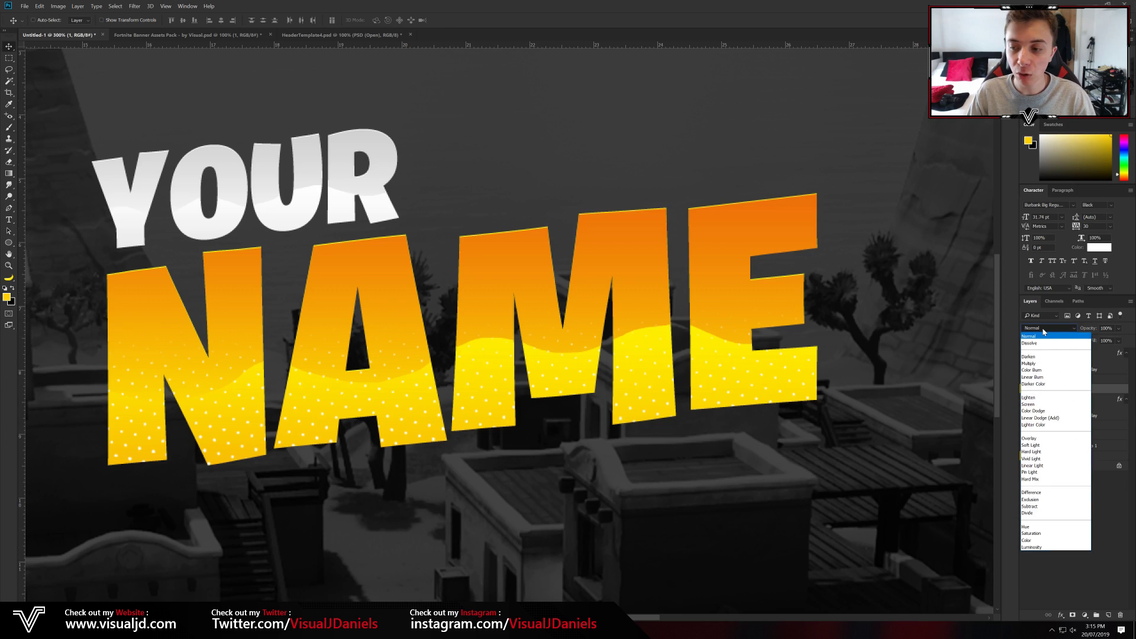
pyautogui.click(1042, 441)
pyautogui.press('ctrl')
pyautogui.hotkey('ctrl', '-')
pyautogui.hotkey('ctrl', '-')
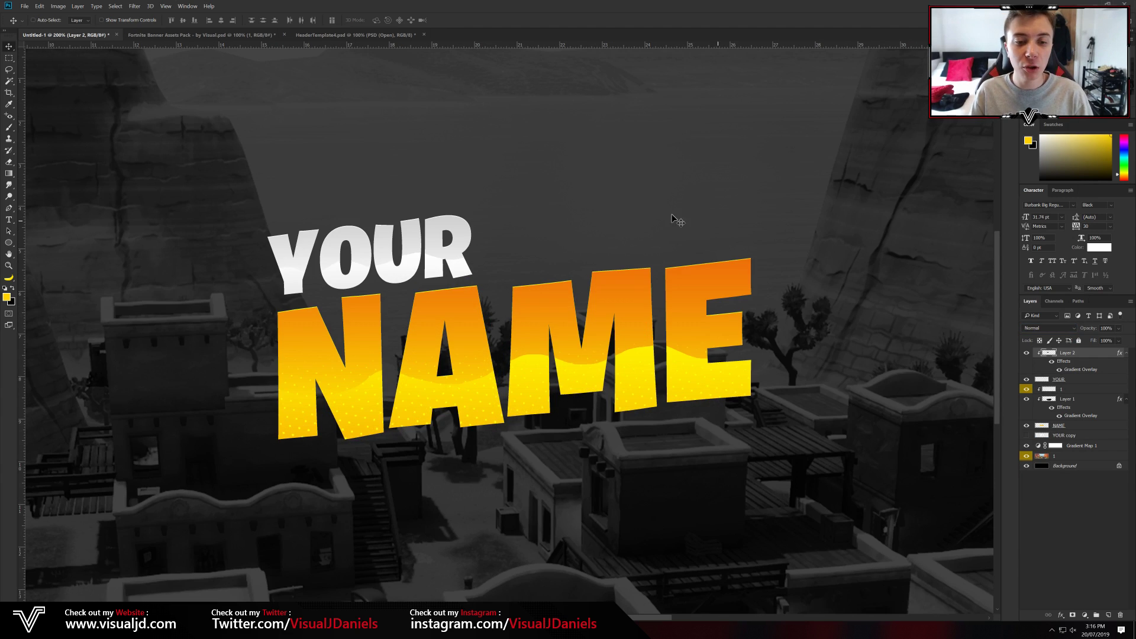
pyautogui.press('ctrl')
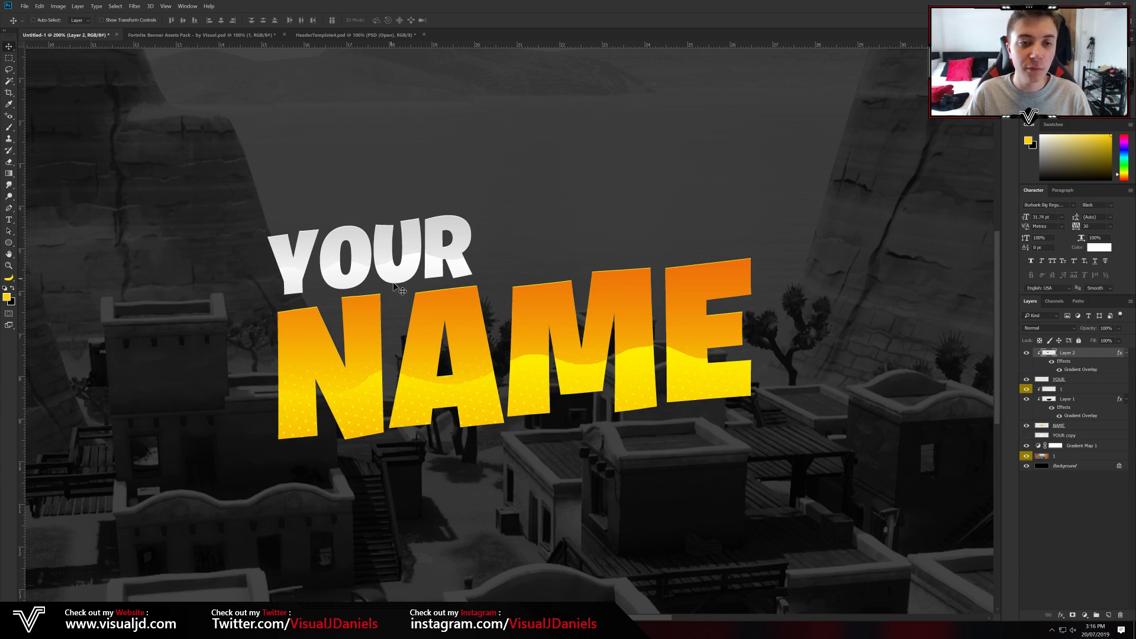
# Bring halftone texture 1 from the assets pack into the banner again, place it over the title and rotate it to match the slant
pyautogui.click(194, 34)
pyautogui.moveTo(566, 321); pyautogui.dragTo(802, 379)
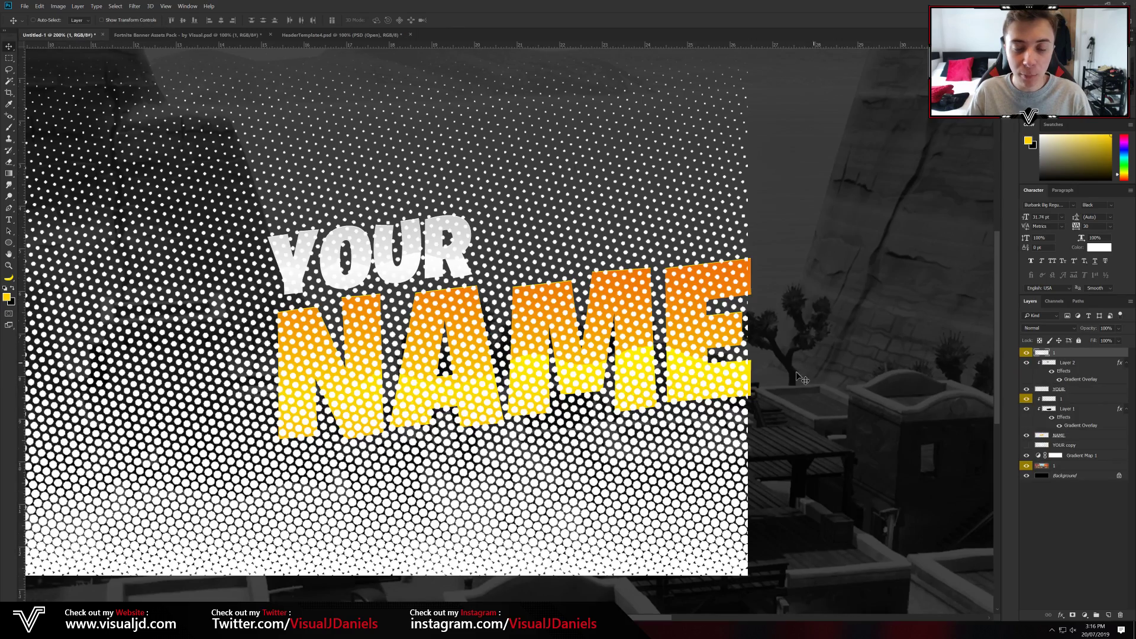
pyautogui.moveTo(469, 205); pyautogui.dragTo(596, 373)
pyautogui.hotkey('ctrl', 't')
pyautogui.moveTo(889, 302); pyautogui.dragTo(841, 241)
pyautogui.press('Return')
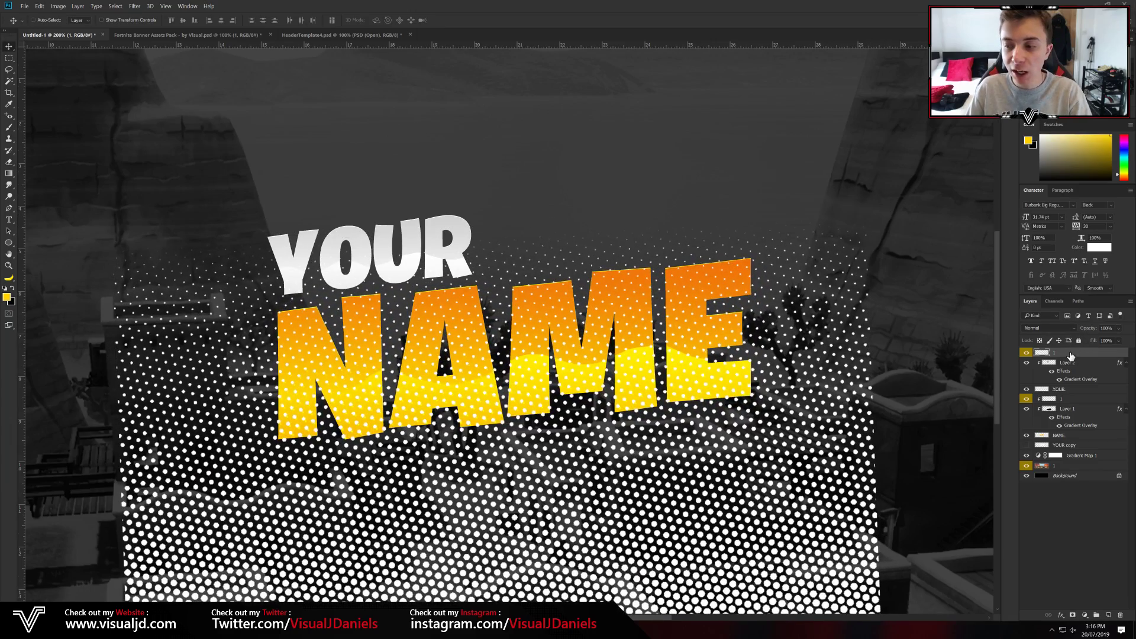
# Clip the new halftone layer to YOUR and shift it slightly up and left over the letters
pyautogui.rightClick(1071, 351)
pyautogui.click(1000, 412)
pyautogui.hotkey('ctrl', 't')
pyautogui.moveTo(545, 301); pyautogui.dragTo(512, 286)
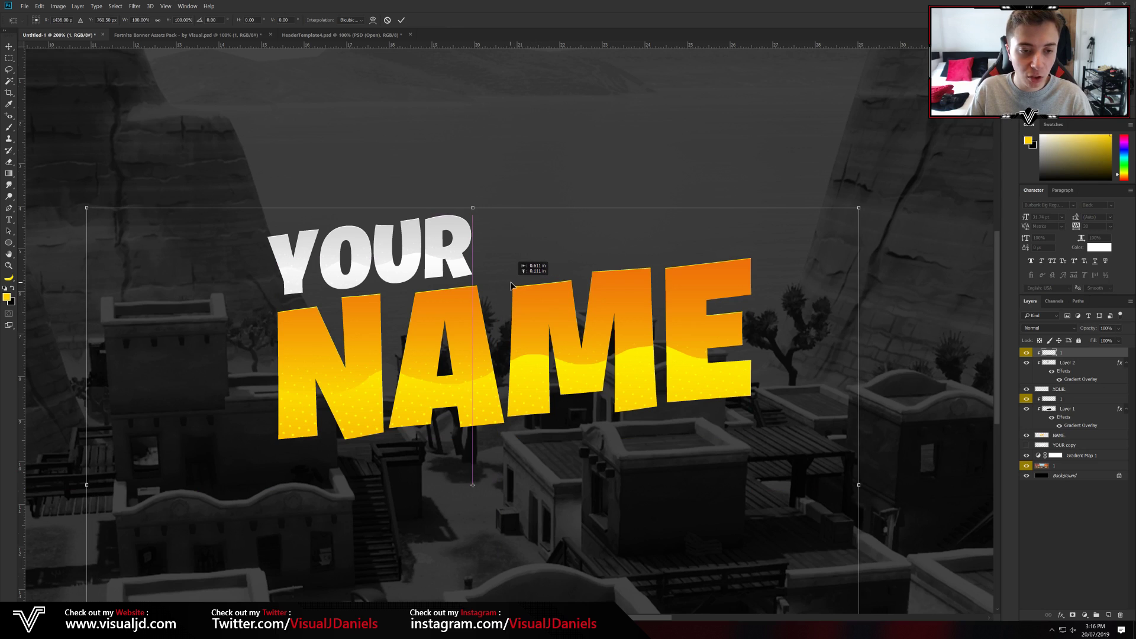
pyautogui.press('Return')
# Set the blend mode of the halftone layer clipped to YOUR to Overlay
pyautogui.click(1037, 329)
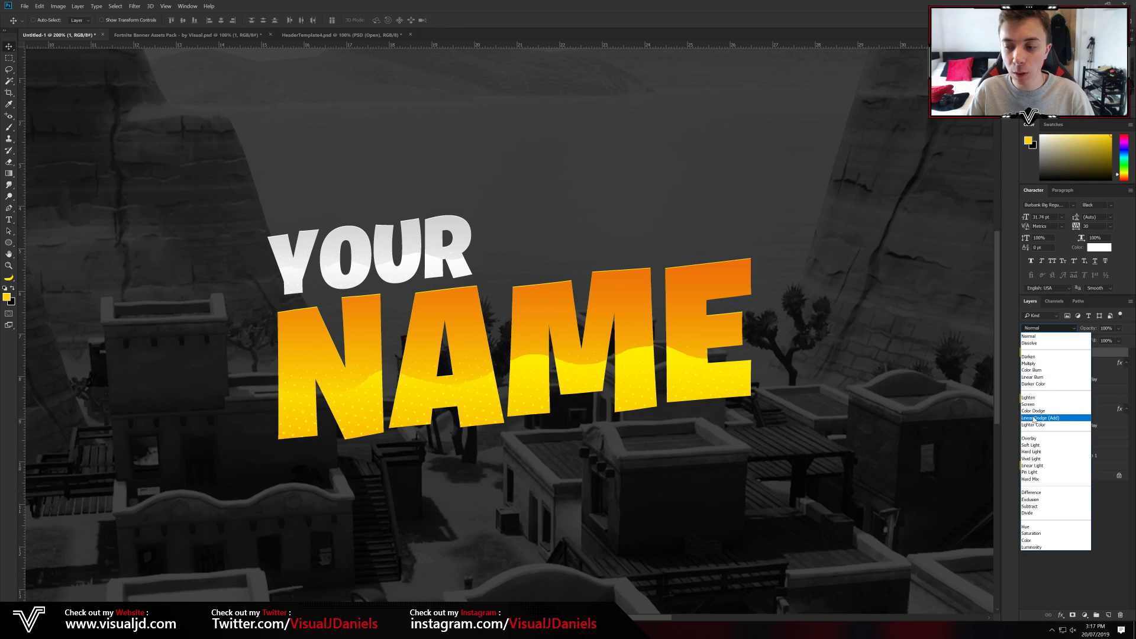
pyautogui.click(1047, 438)
pyautogui.press('ctrl')
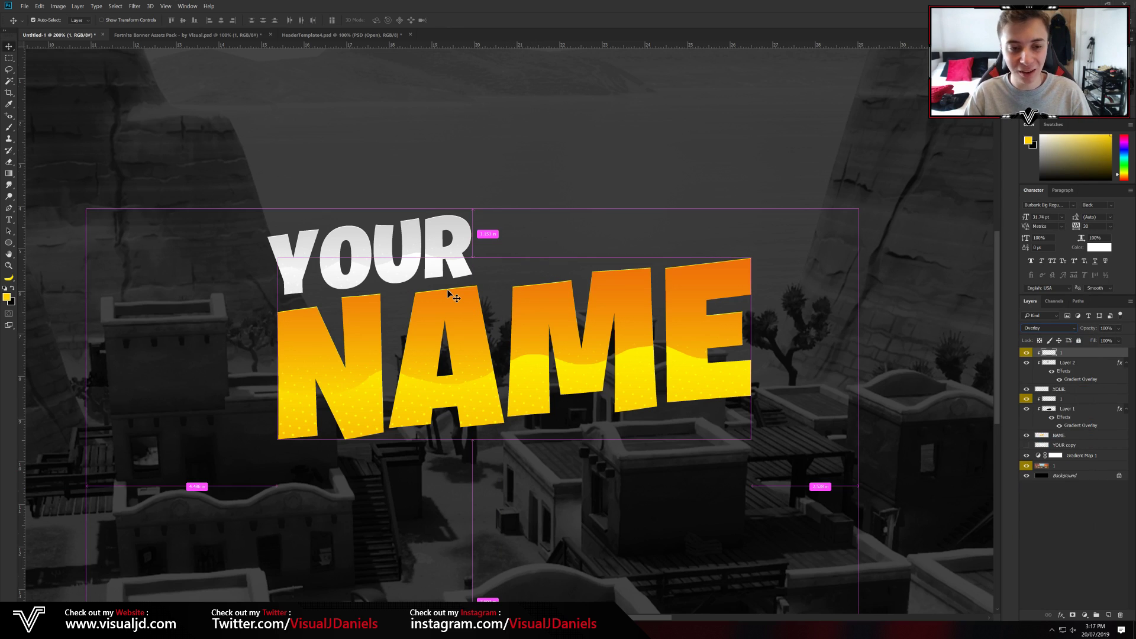
pyautogui.hotkey('ctrl', '-')
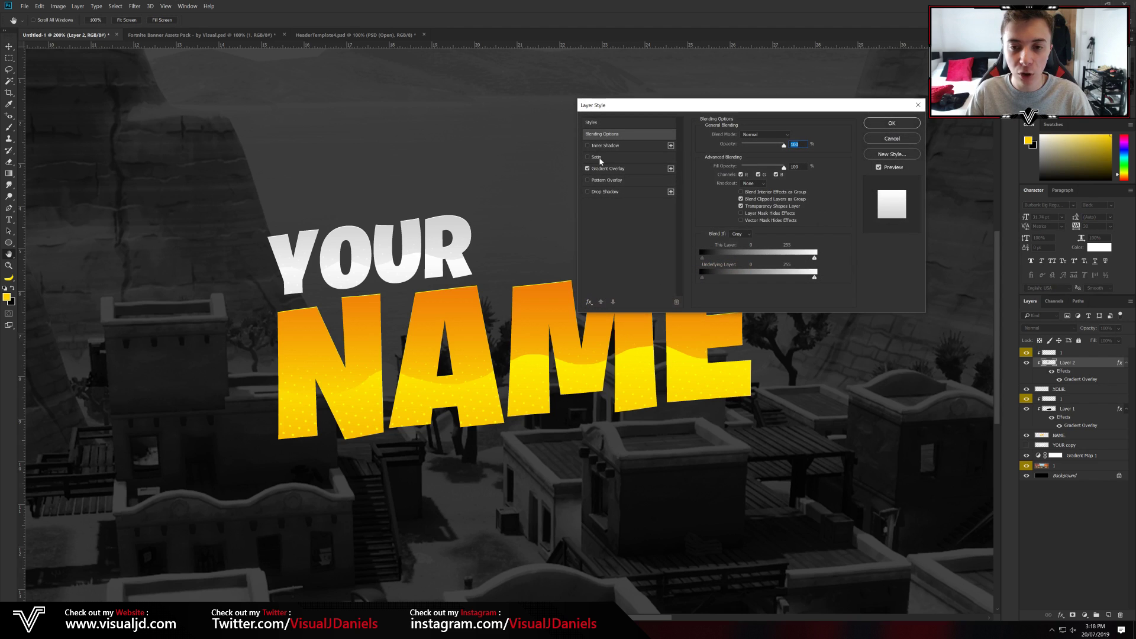
# Reverse the gradient overlay on Layer 2
pyautogui.click(606, 168)
pyautogui.click(798, 157)
pyautogui.click(892, 123)
pyautogui.hotkey('ctrl', '+')
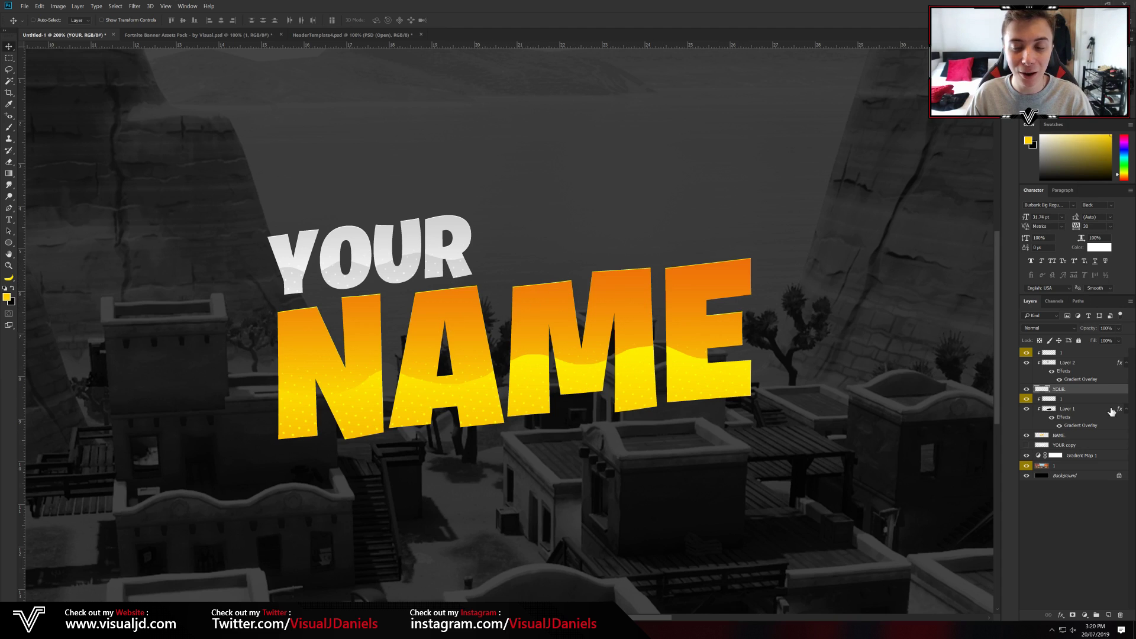
# Add a 1 px white stroke positioned Inside to the YOUR layer
pyautogui.click(1027, 390)
pyautogui.click(1026, 390)
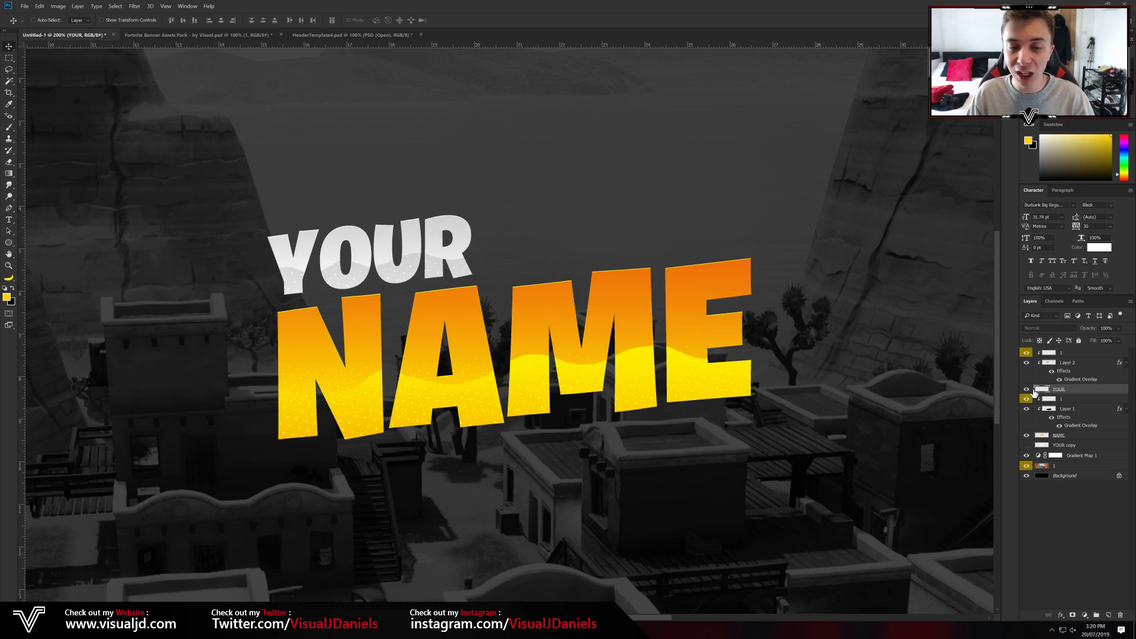
pyautogui.doubleClick(1084, 391)
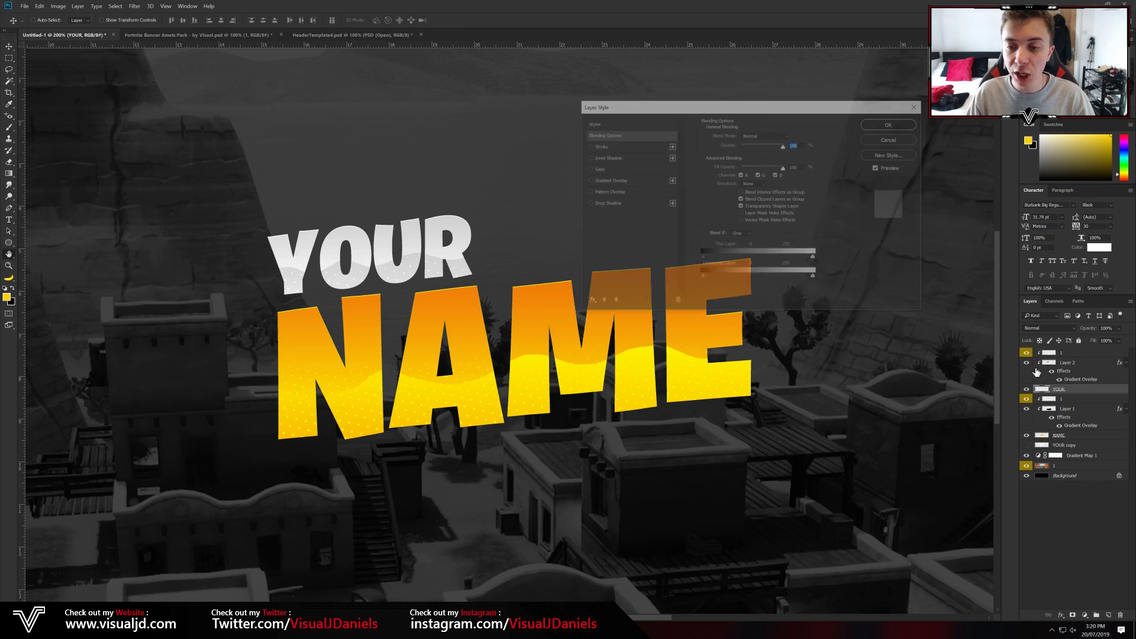
pyautogui.click(587, 146)
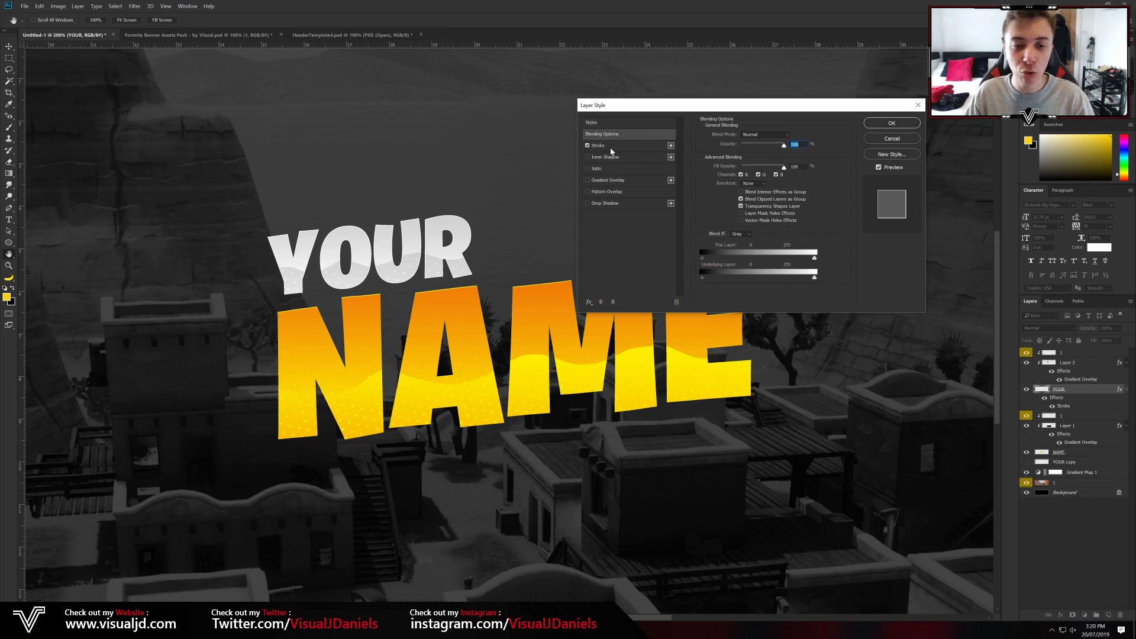
pyautogui.click(723, 202)
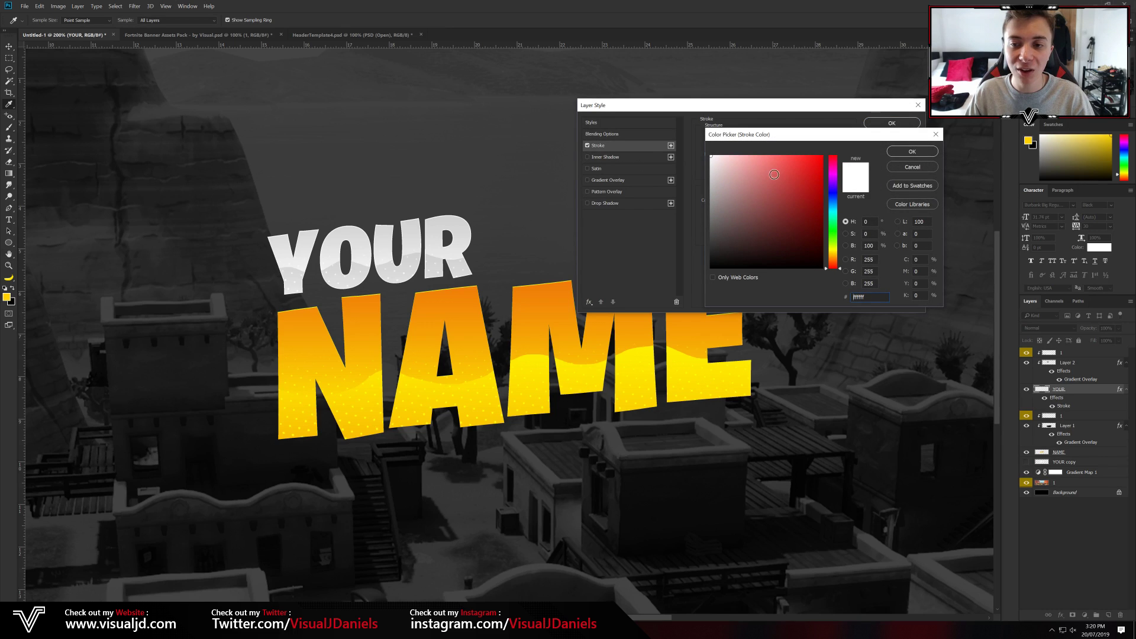
pyautogui.click(906, 155)
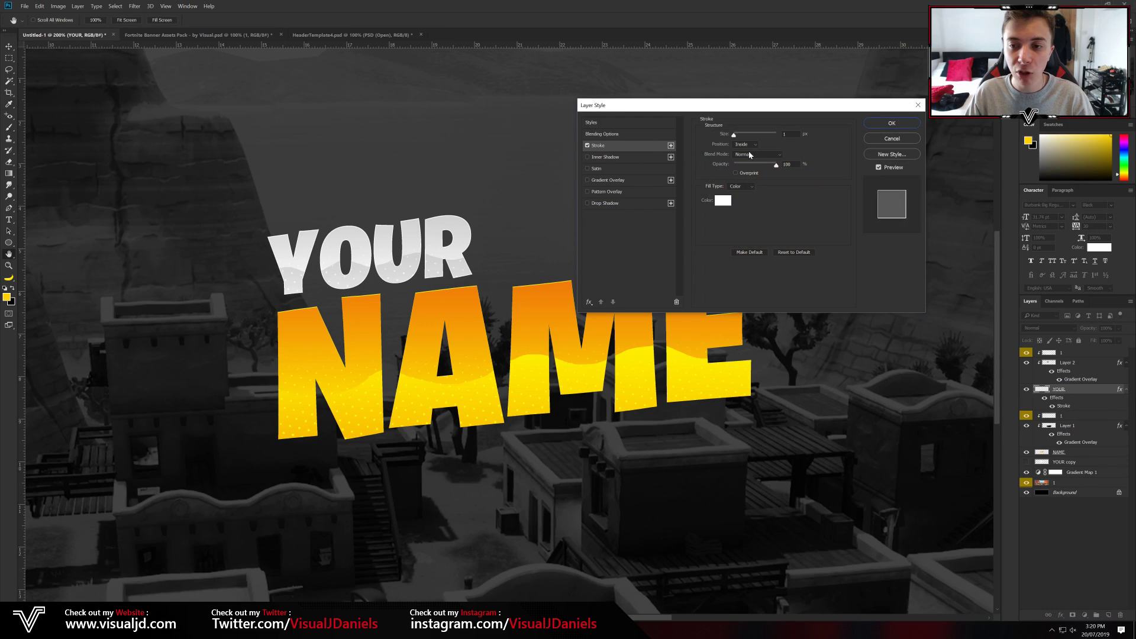
pyautogui.click(745, 144)
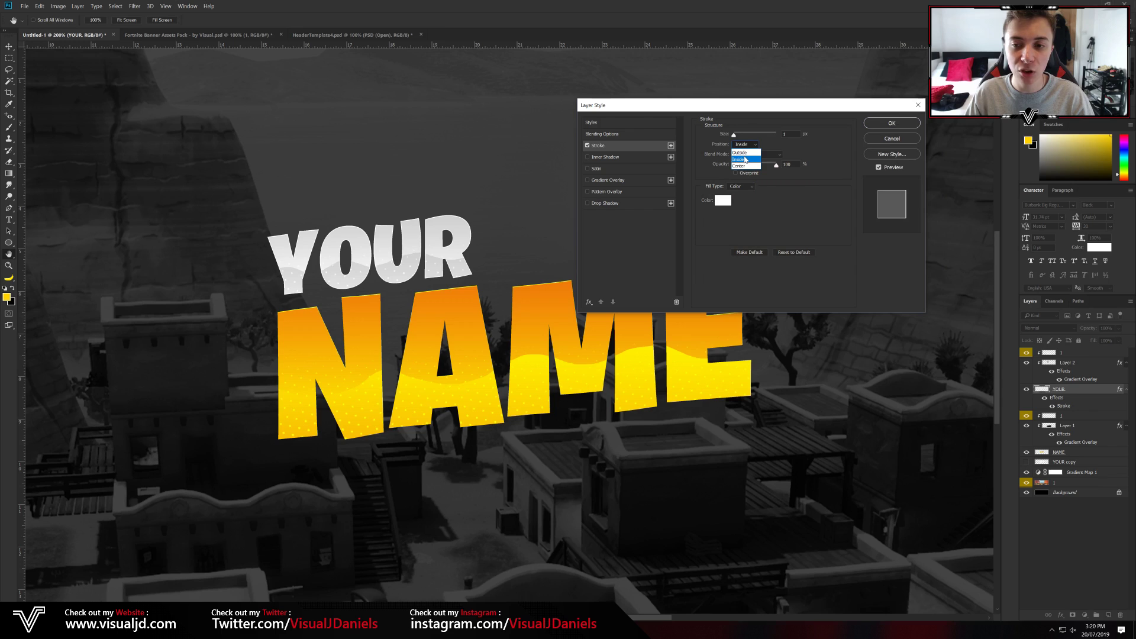
pyautogui.click(746, 160)
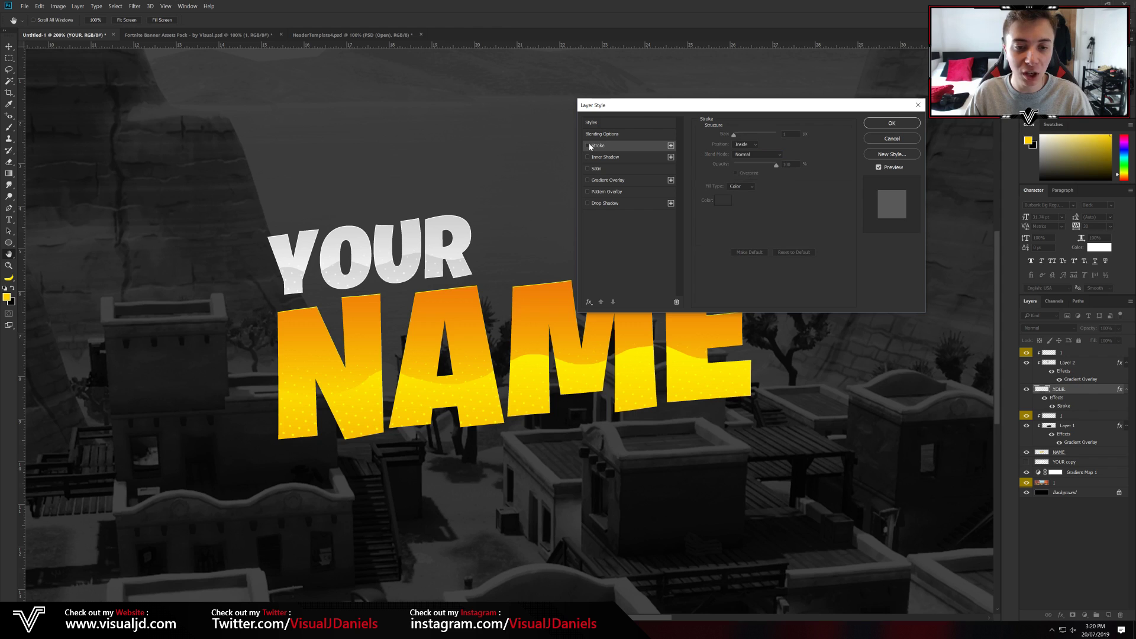
pyautogui.hotkey('ctrl', '+')
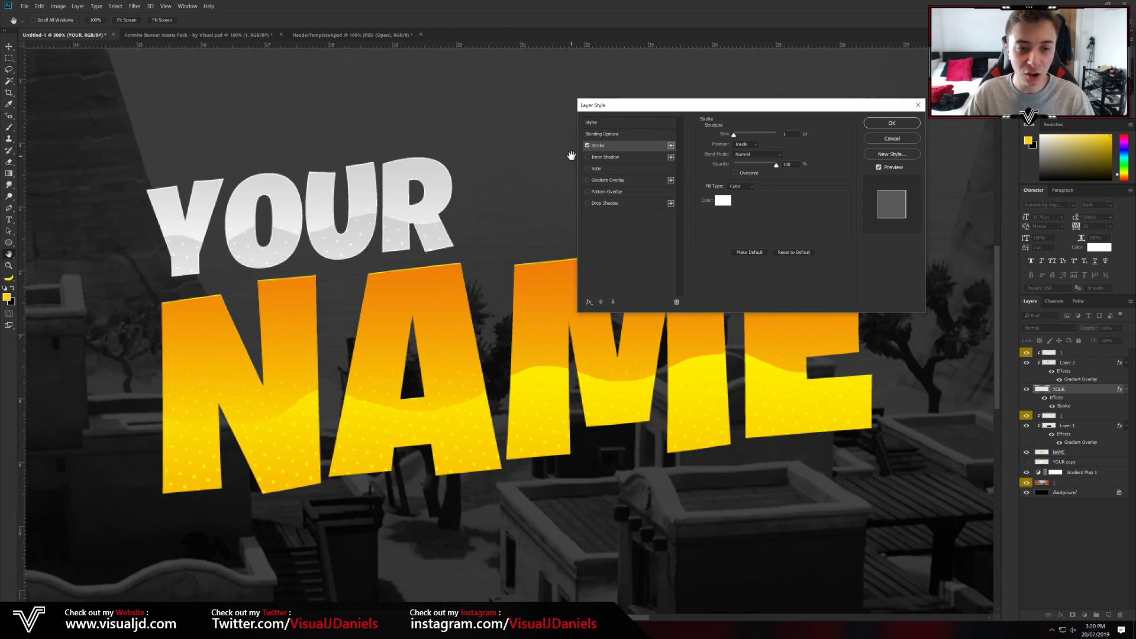
pyautogui.click(588, 146)
pyautogui.click(892, 137)
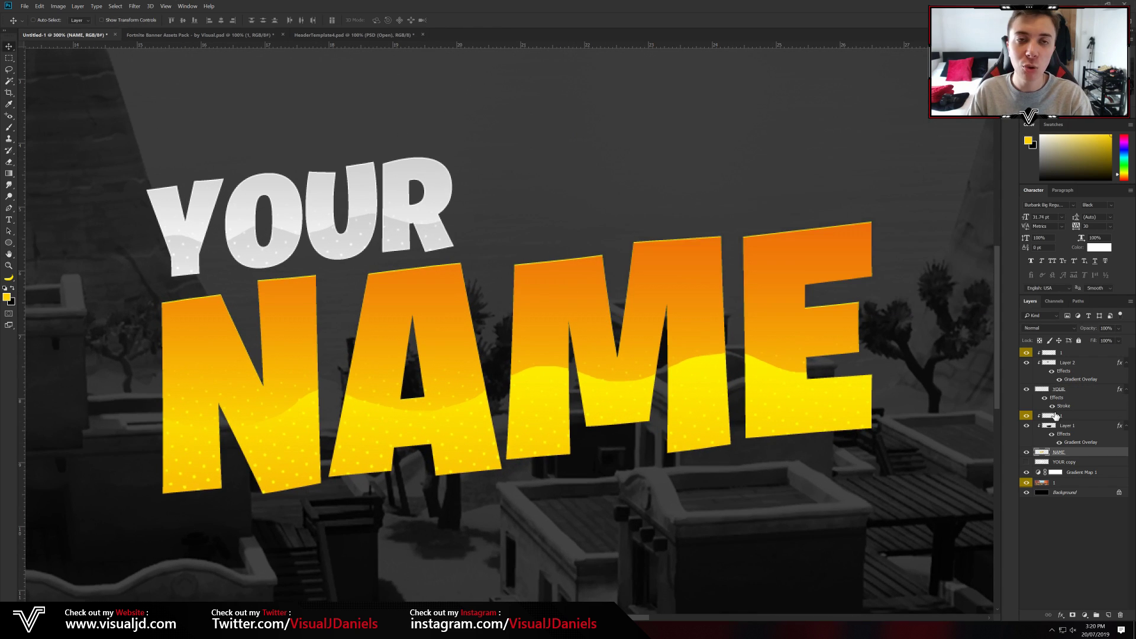
# Add a stroke to the NAME layer in yellow fee401, sampled from the lower part of the letters
pyautogui.click(1098, 452)
pyautogui.doubleClick(1098, 452)
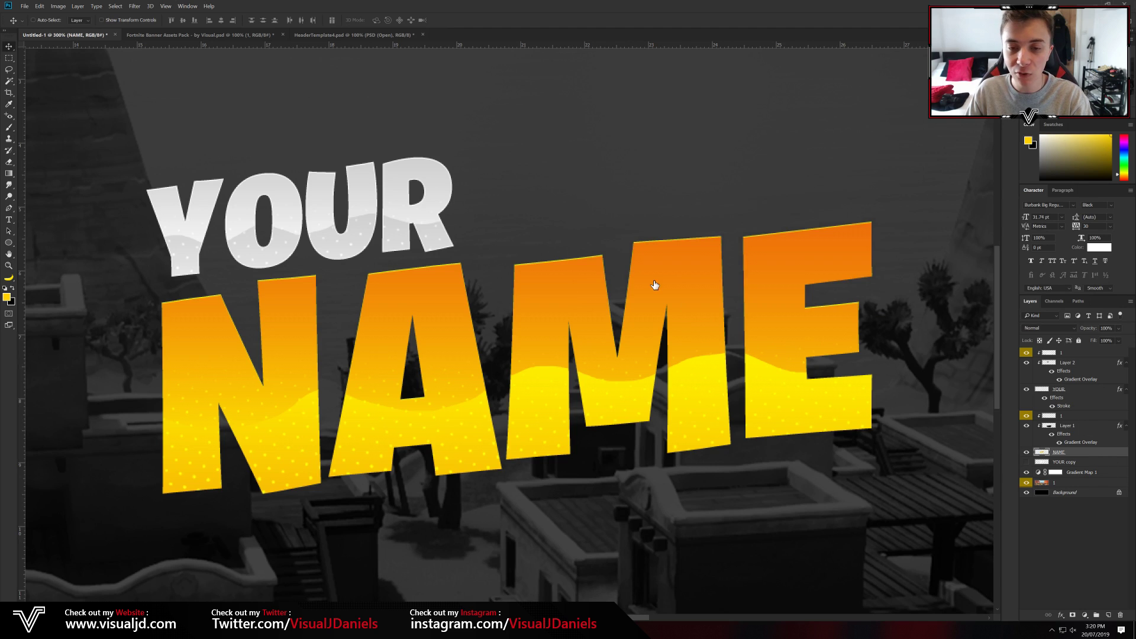
pyautogui.click(596, 148)
pyautogui.click(726, 205)
pyautogui.click(528, 398)
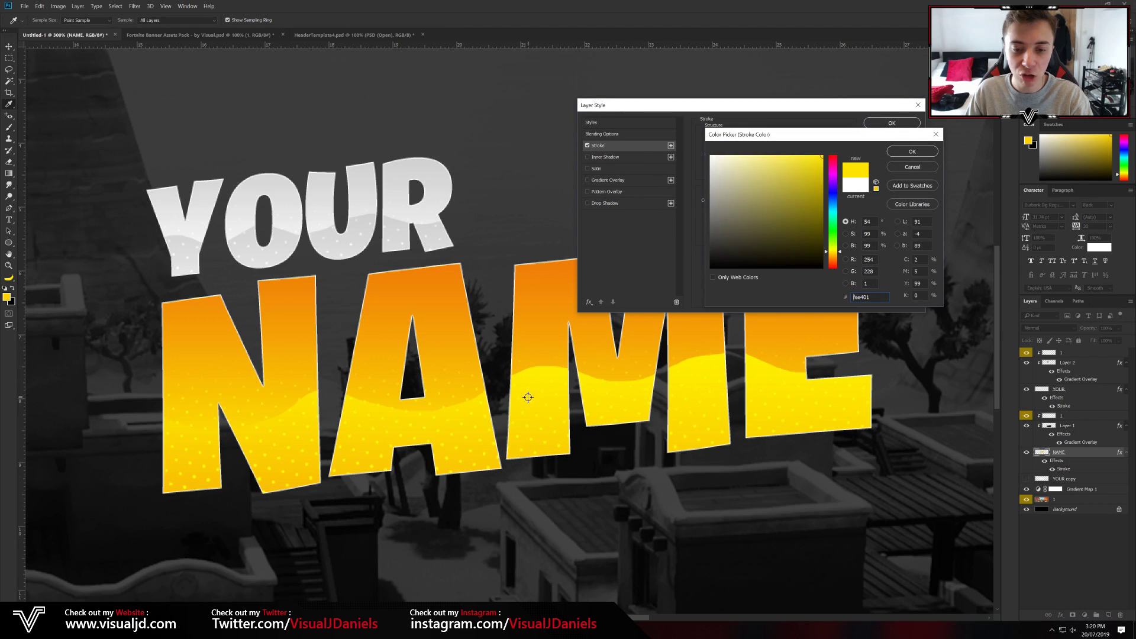
pyautogui.press('Return')
pyautogui.press('Return')
pyautogui.hotkey('ctrl', '0')
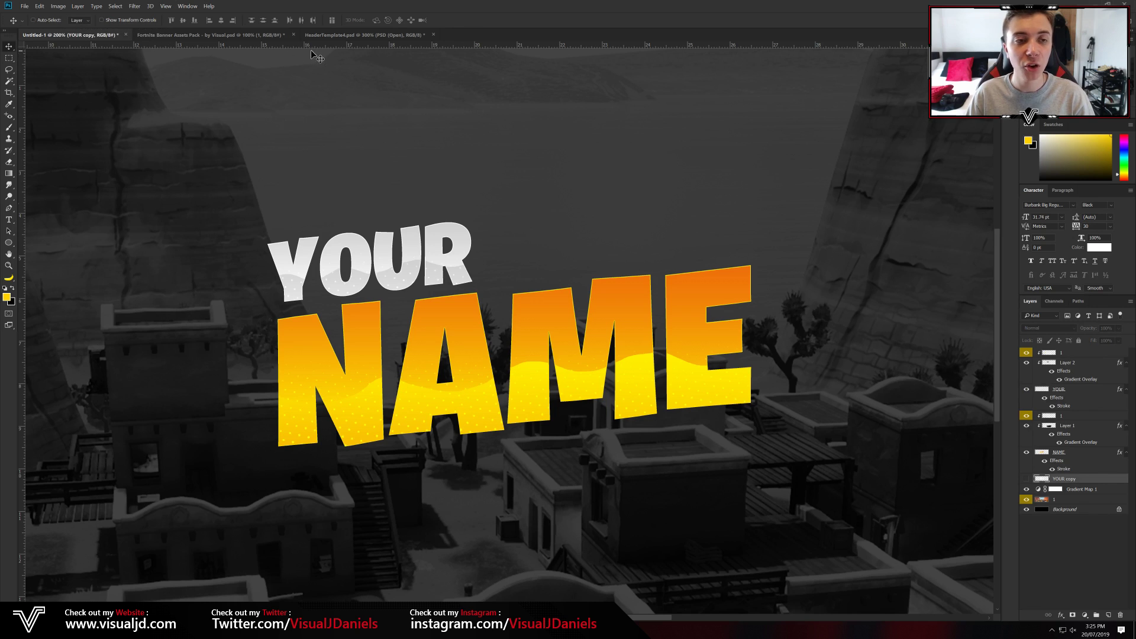
# Examine the outline around the FAZE SWAY title in HeaderTemplate4.psd and return to the banner document
pyautogui.click(353, 35)
pyautogui.scroll(2, 355, 177)
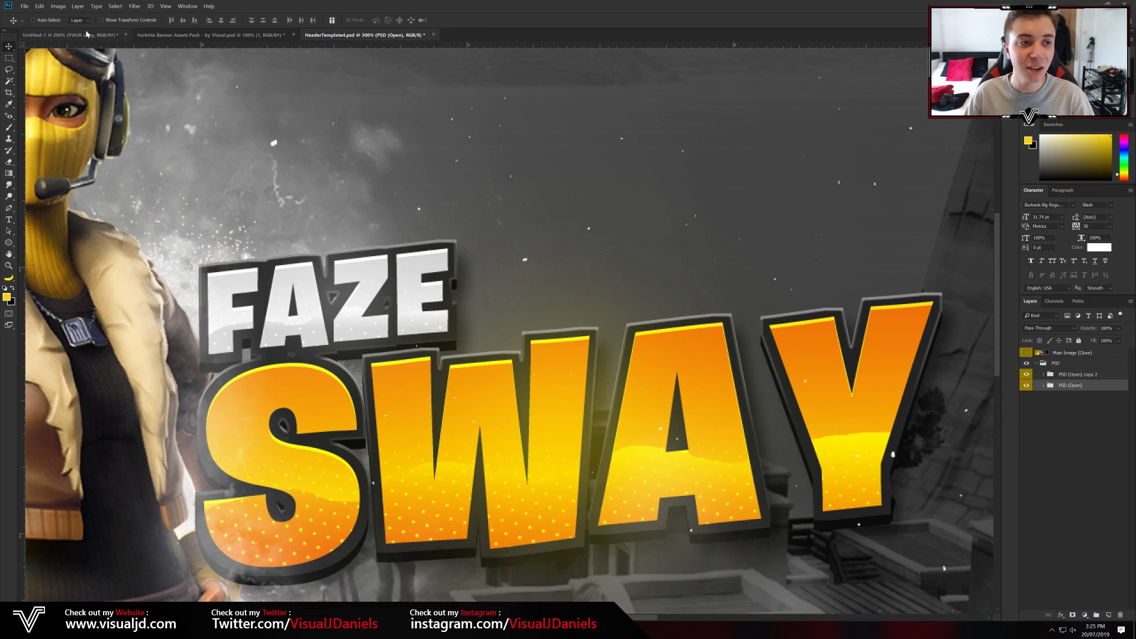
pyautogui.click(87, 34)
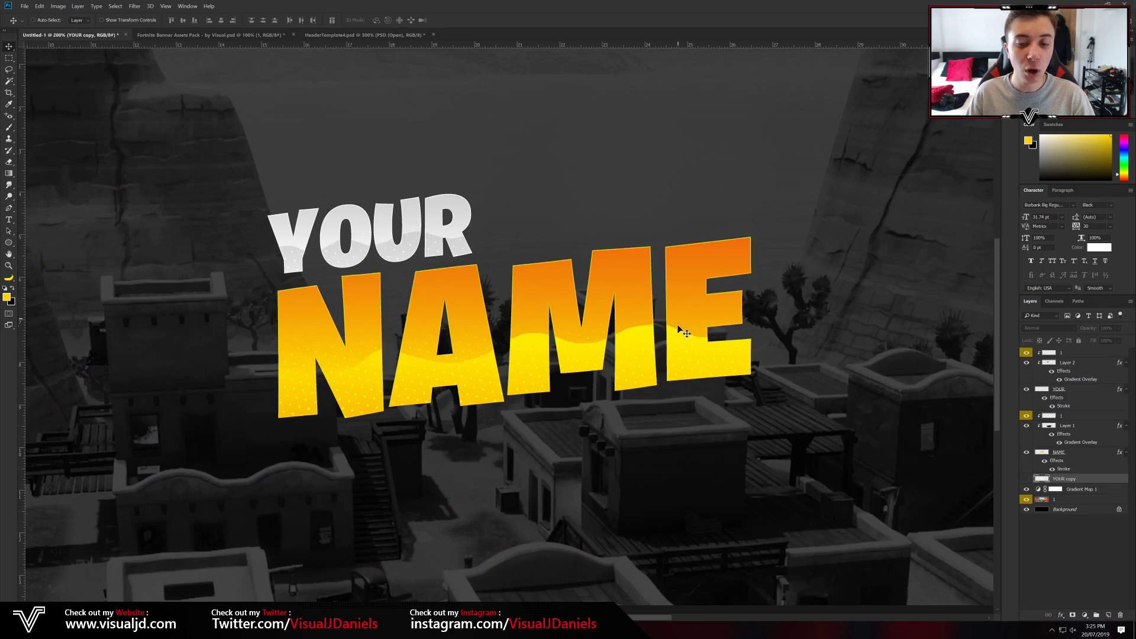
# Show the hidden YOUR copy layer beneath the title and undo its trial move
pyautogui.click(1027, 479)
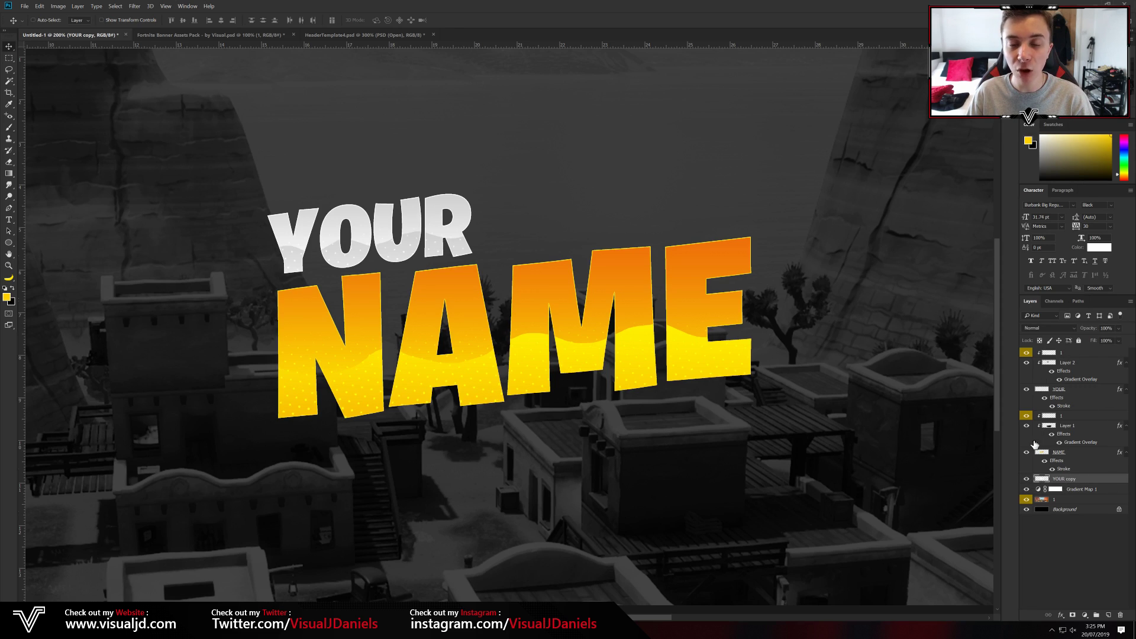
pyautogui.moveTo(584, 321); pyautogui.dragTo(695, 199)
pyautogui.hotkey('ctrl', 'z')
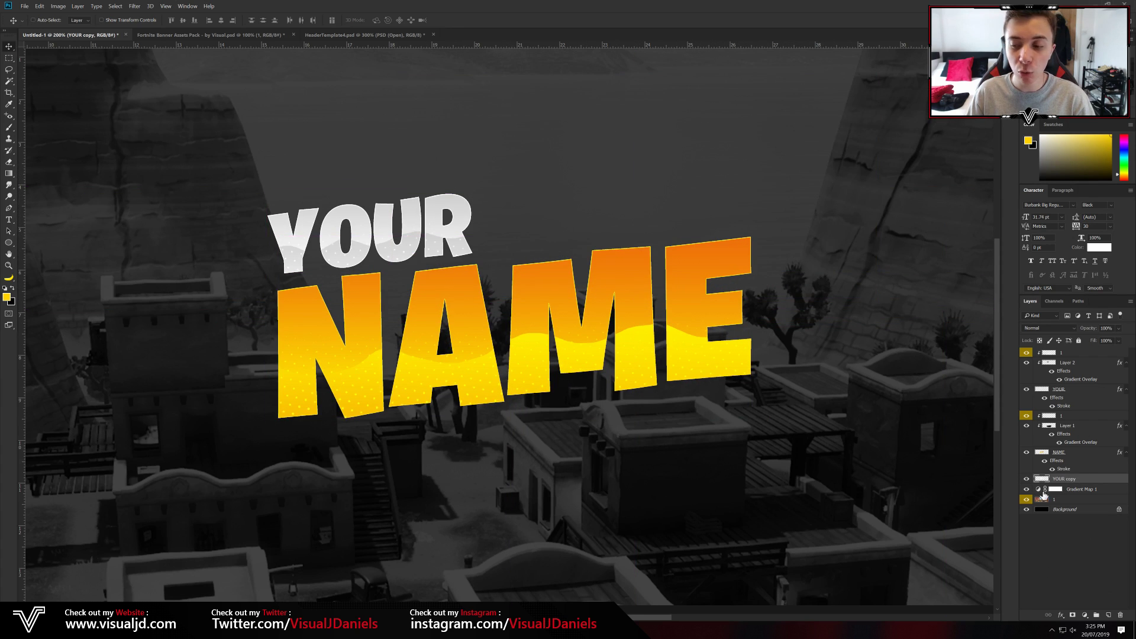
# Thicken the YOUR copy layer with the Minimum filter, using a radius of 11 pixels and preserving Squareness
pyautogui.click(134, 6)
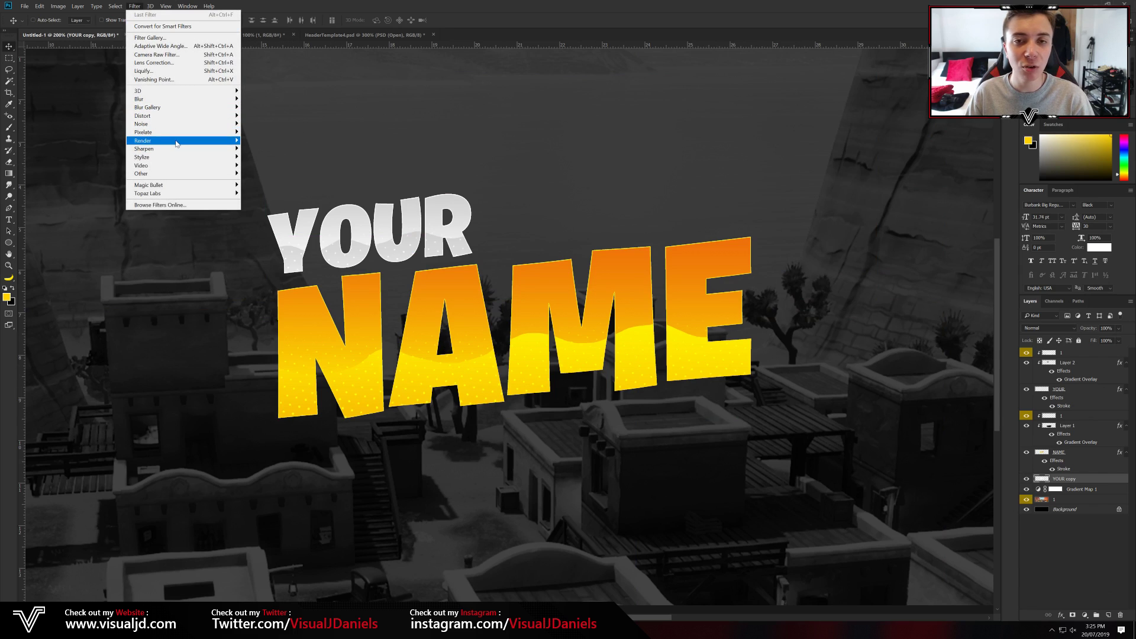
pyautogui.moveTo(177, 143)
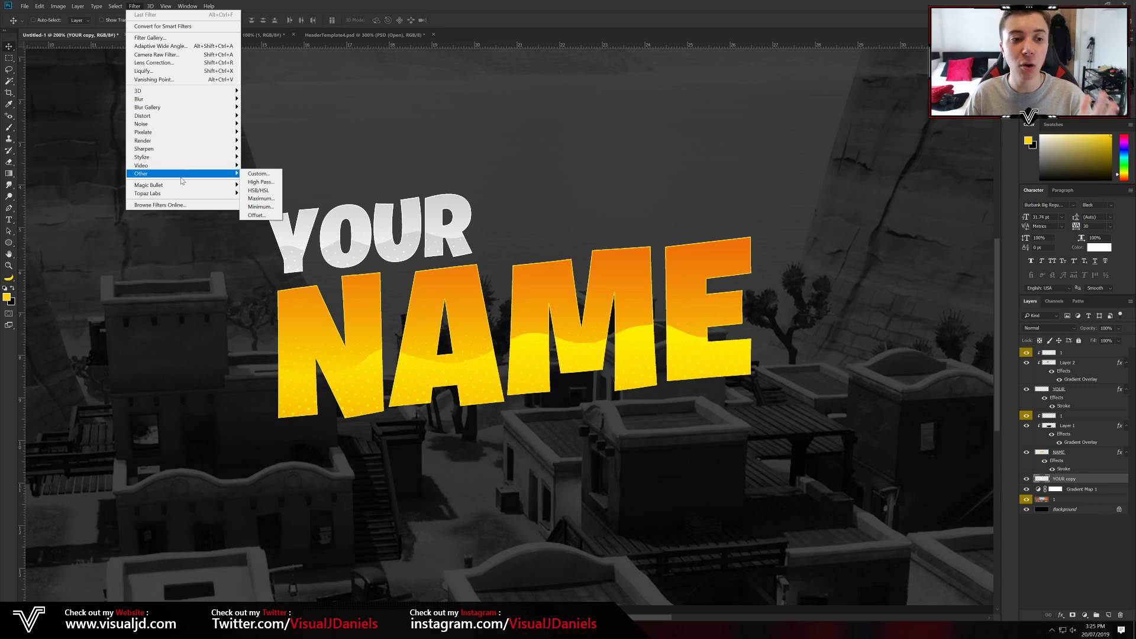
pyautogui.moveTo(184, 177)
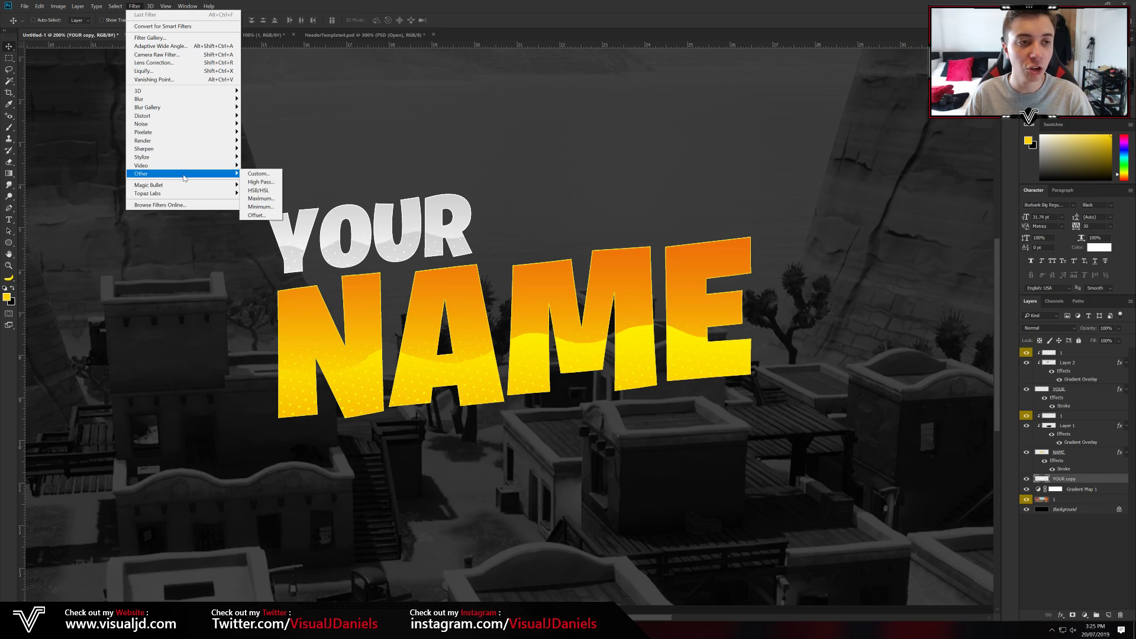
pyautogui.click(134, 6)
pyautogui.click(133, 6)
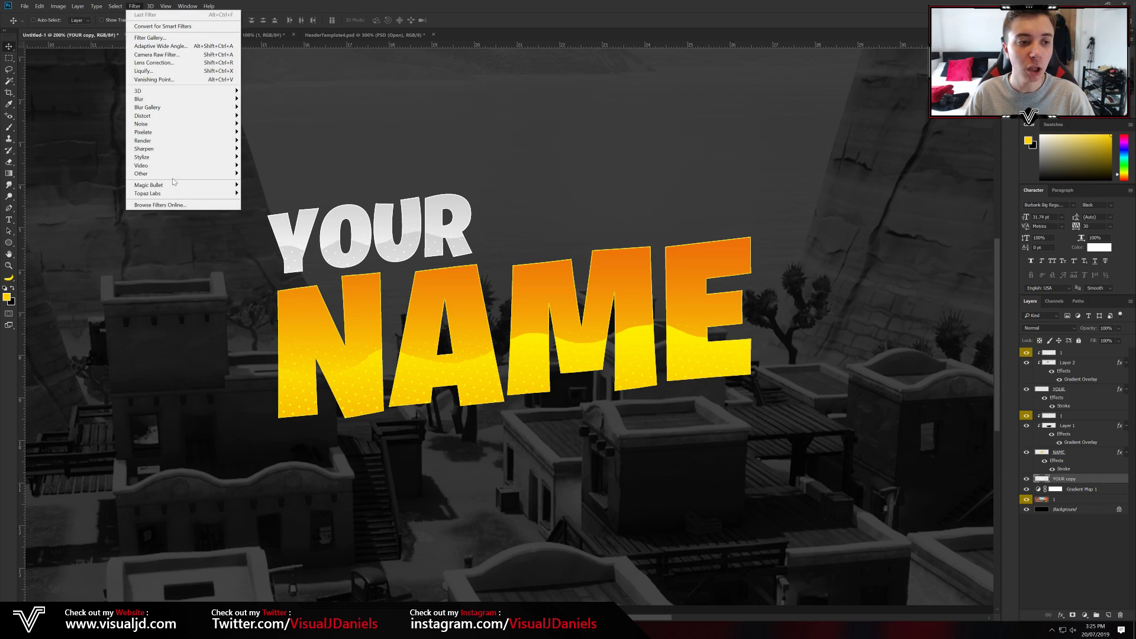
pyautogui.click(260, 206)
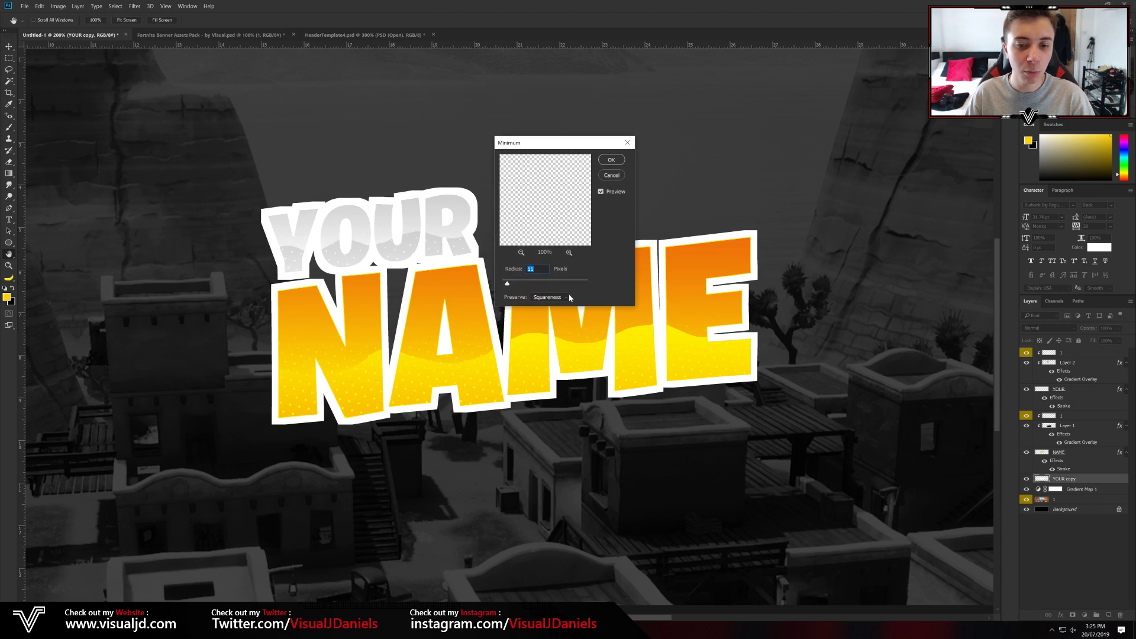
pyautogui.click(546, 299)
pyautogui.click(530, 304)
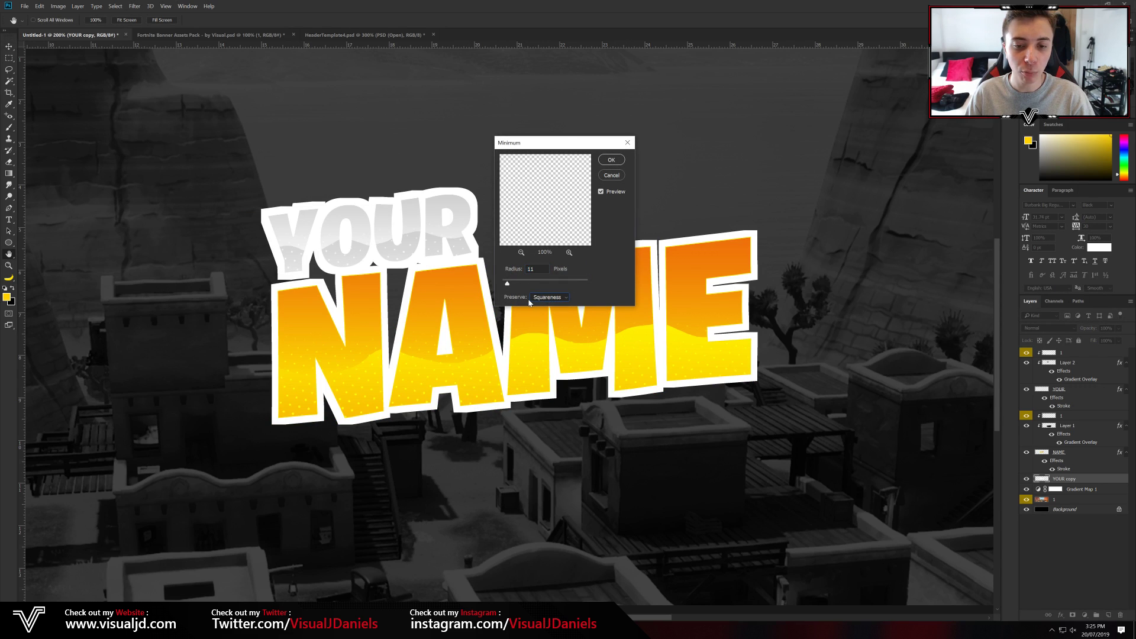
pyautogui.click(544, 298)
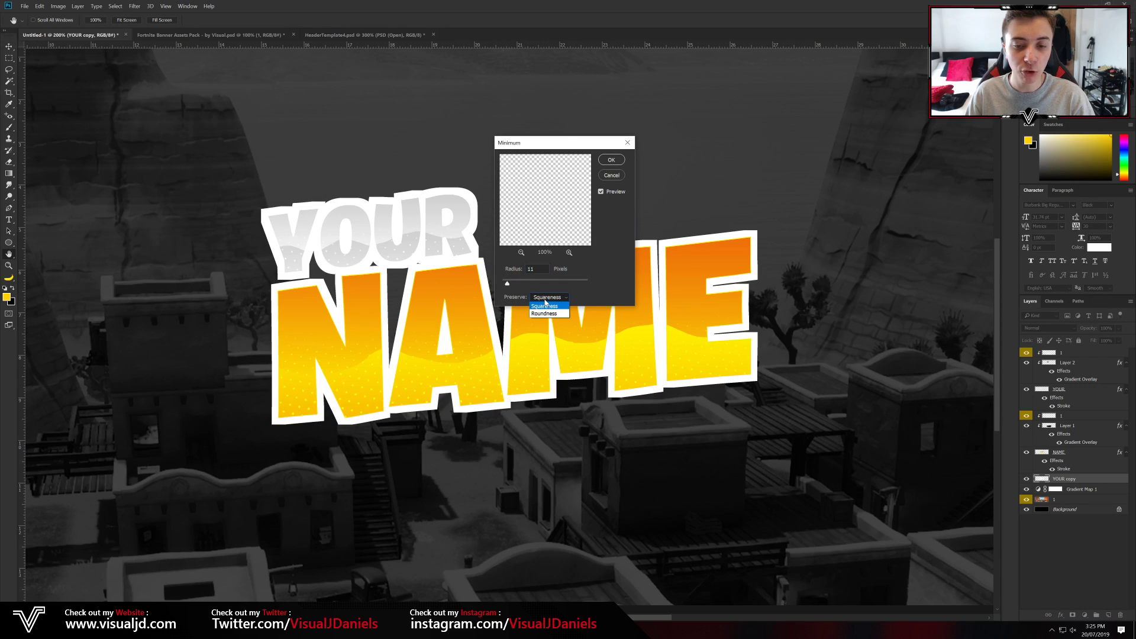
pyautogui.click(535, 269)
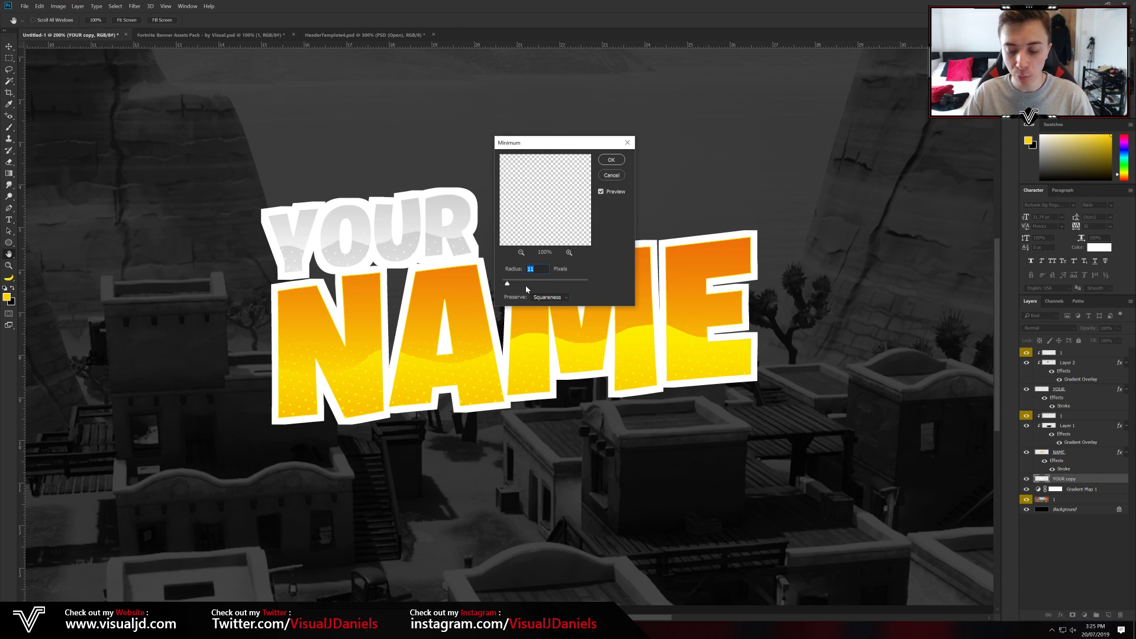
pyautogui.press('Return')
# Add a dark grey Color Overlay to the YOUR copy layer behind the title
pyautogui.hotkey('ctrl', '-')
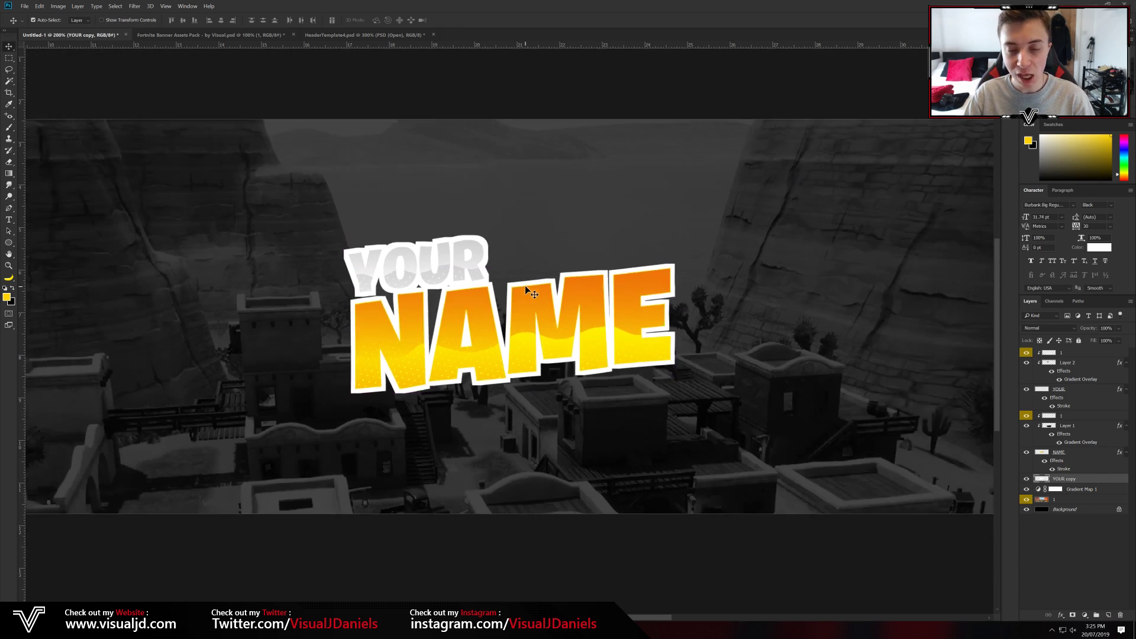
pyautogui.hotkey('ctrl', '+')
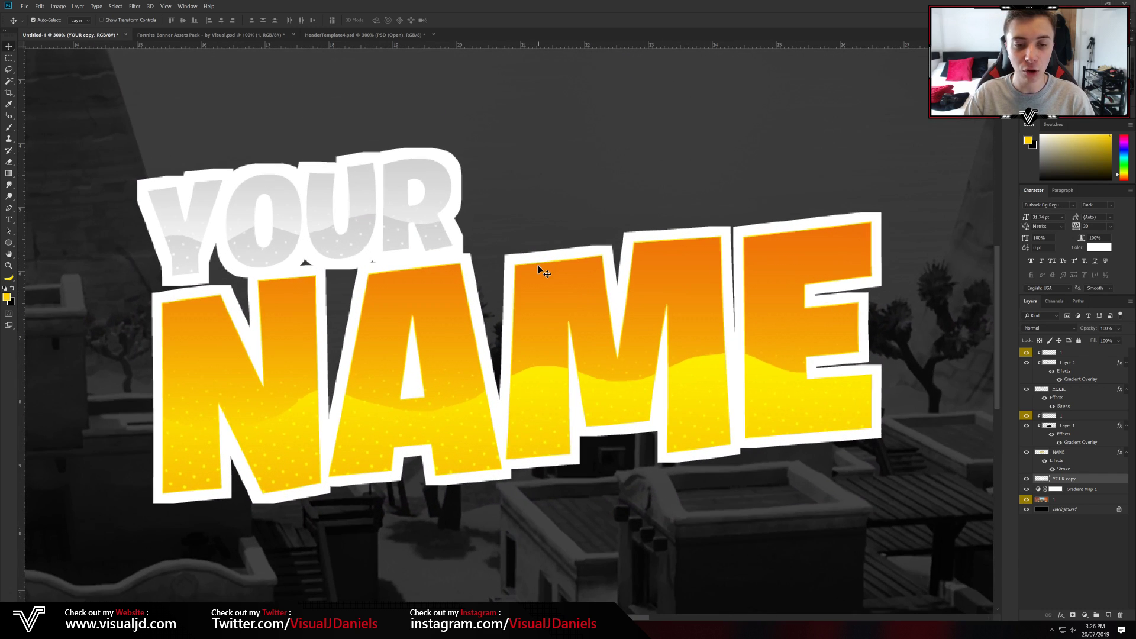
pyautogui.hotkey('ctrl', '+')
pyautogui.scroll(-2, 819, 423)
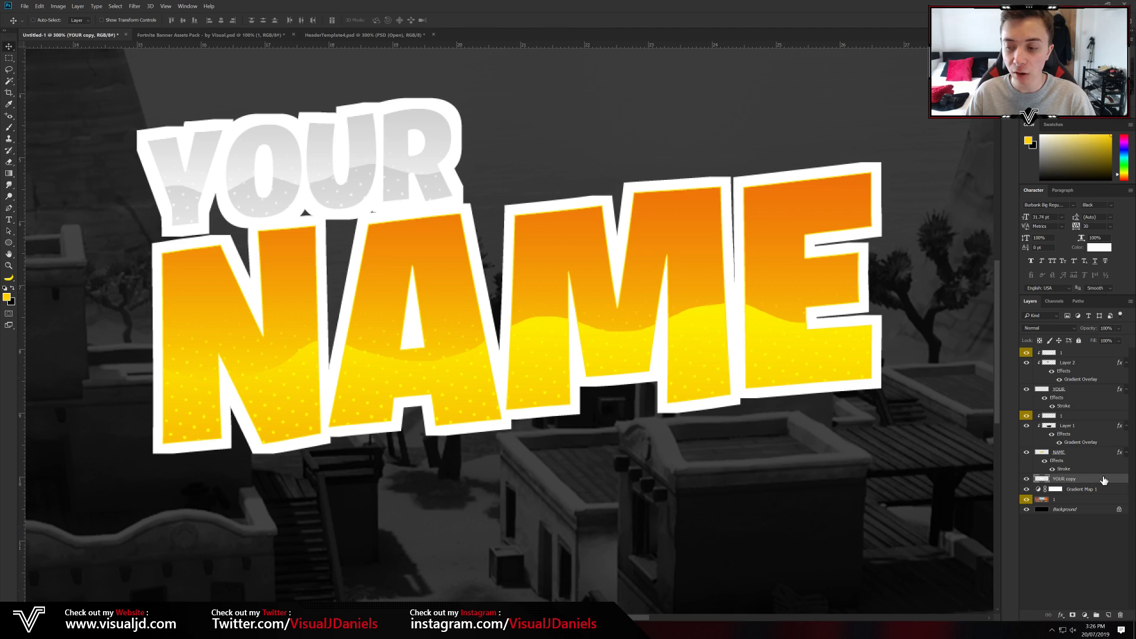
pyautogui.scroll(1, 705, 314)
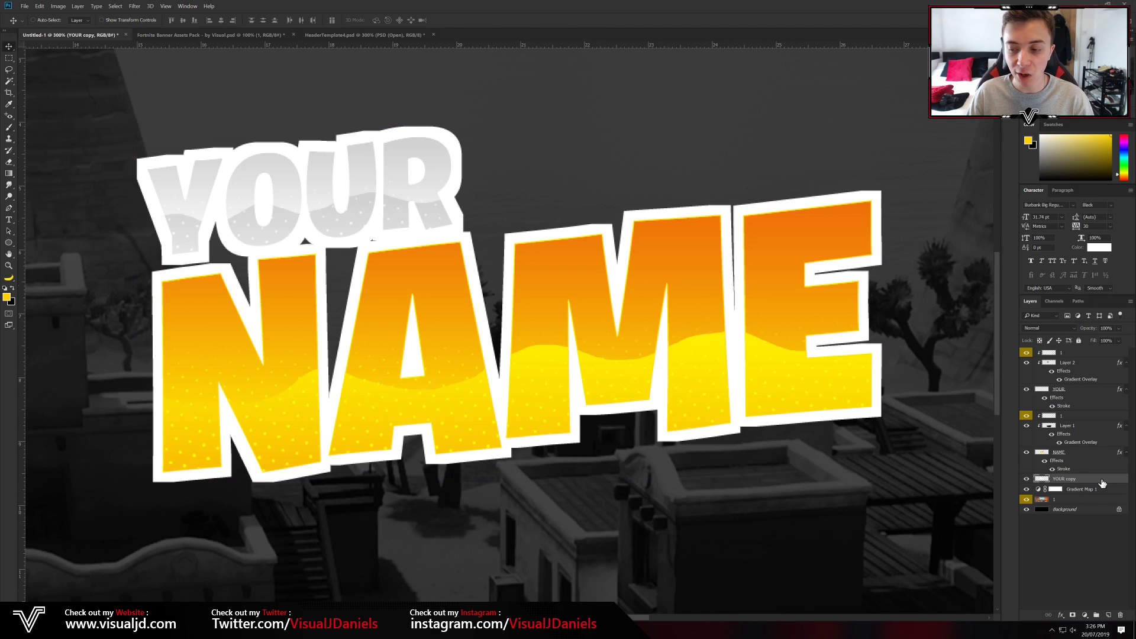
pyautogui.doubleClick(1102, 483)
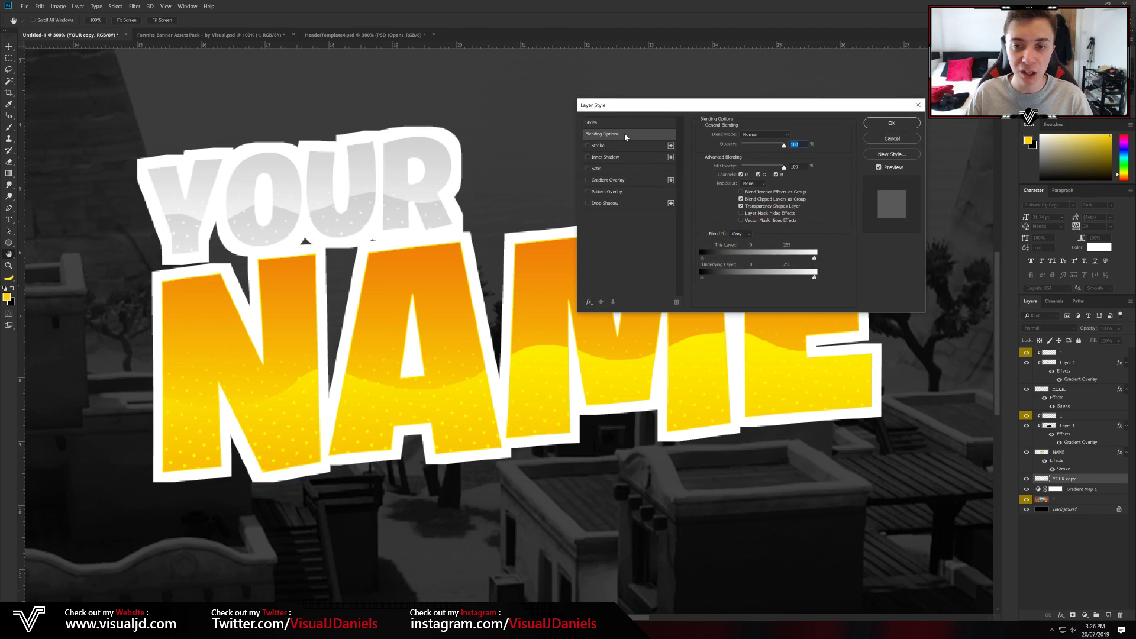
pyautogui.click(590, 301)
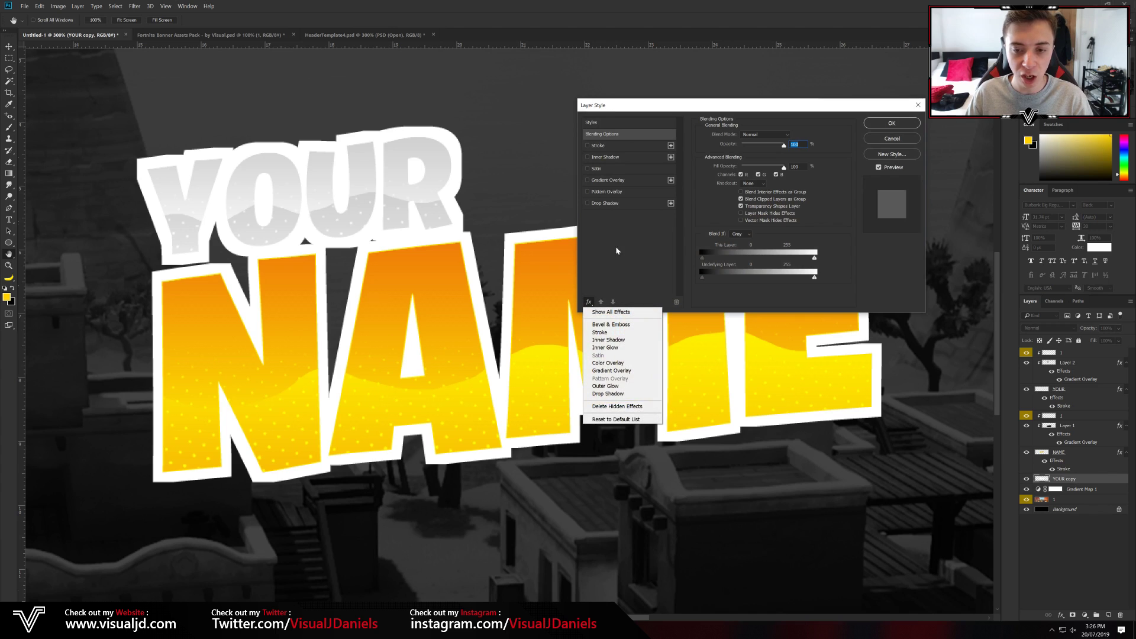
pyautogui.click(627, 364)
pyautogui.click(793, 136)
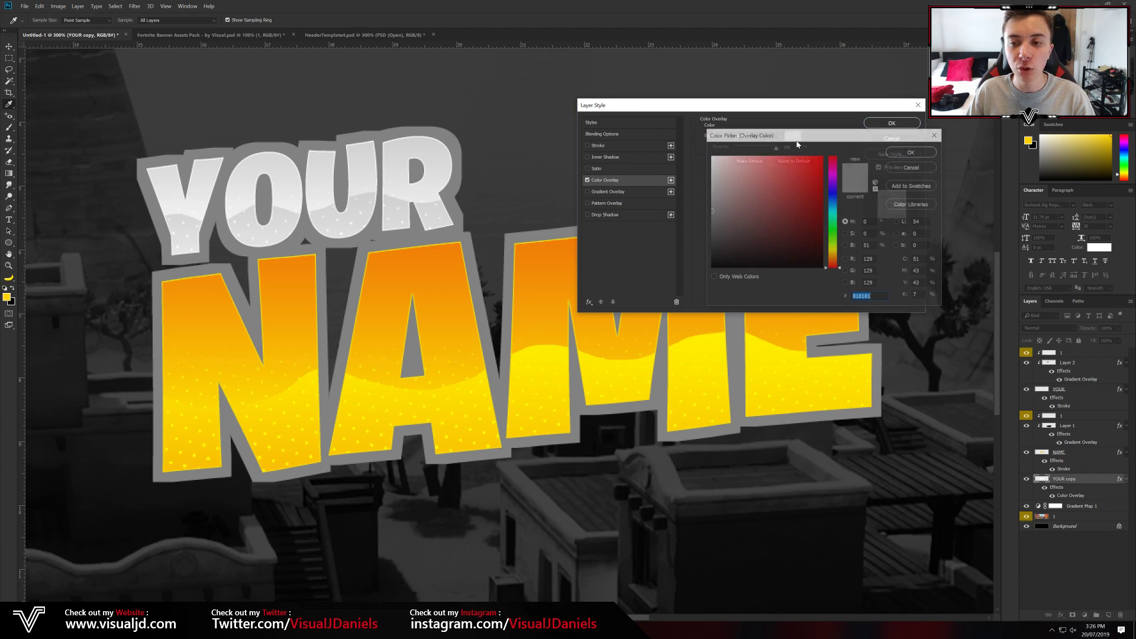
pyautogui.moveTo(738, 225); pyautogui.dragTo(696, 254)
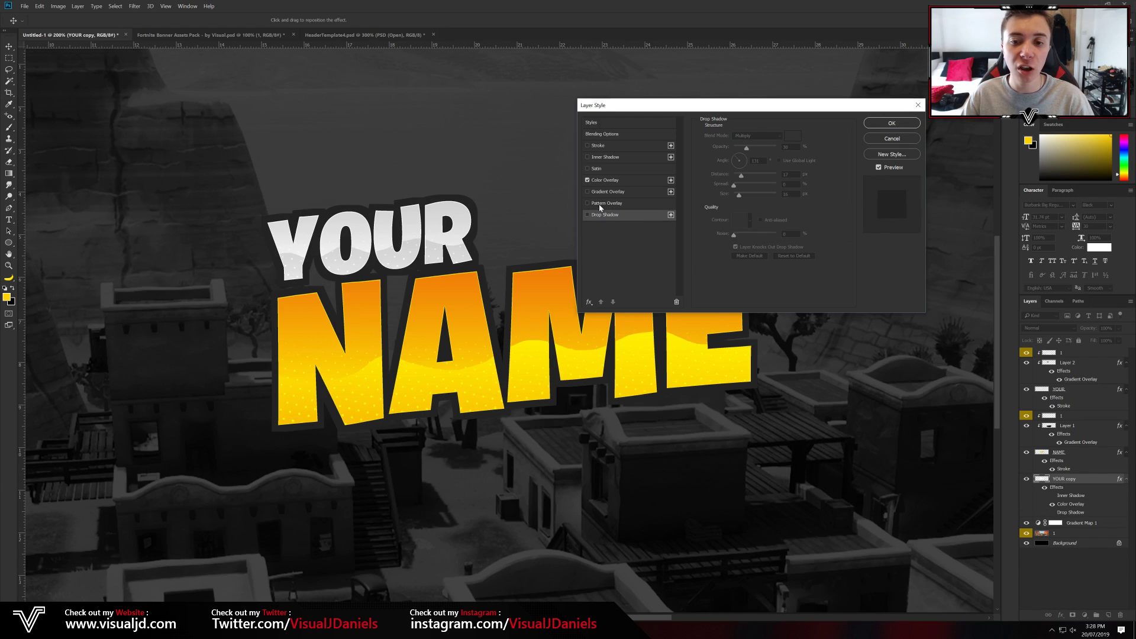
# Add a black Multiply Drop Shadow to the YOUR copy layer with 30% opacity, a 131° angle and 17 px distance
pyautogui.click(588, 216)
pyautogui.moveTo(632, 103)
pyautogui.mouseDown()
pyautogui.moveTo(708, 123)
pyautogui.moveTo(855, 196)
pyautogui.moveTo(798, 224)
pyautogui.moveTo(733, 196)
pyautogui.moveTo(616, 173)
pyautogui.moveTo(657, 156)
pyautogui.moveTo(631, 119)
pyautogui.mouseUp()
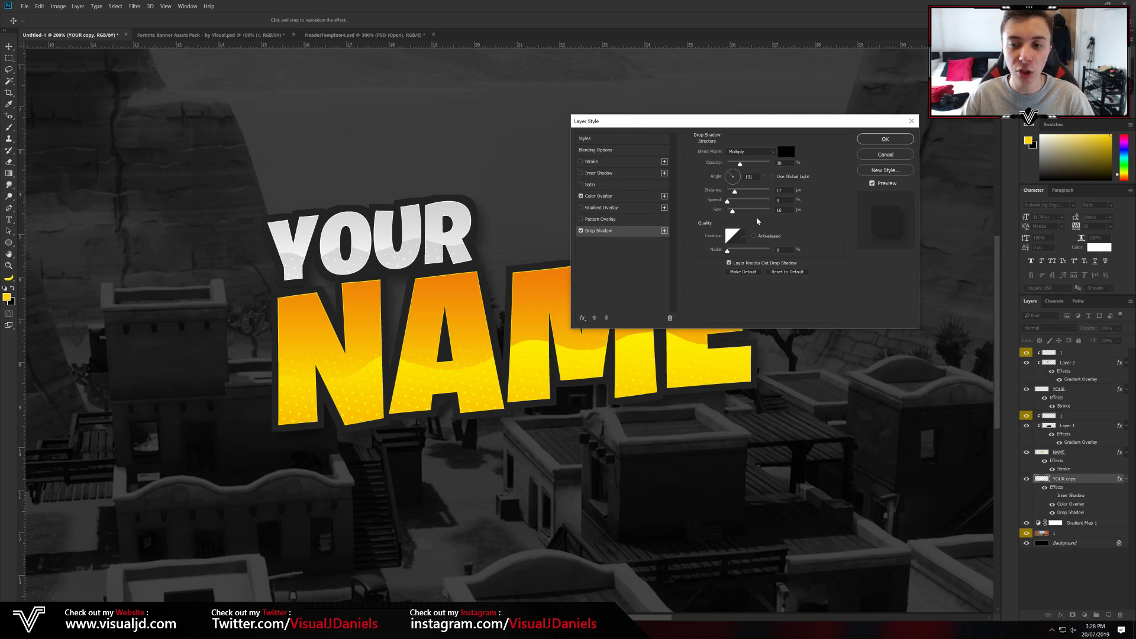
pyautogui.click(761, 151)
pyautogui.click(748, 154)
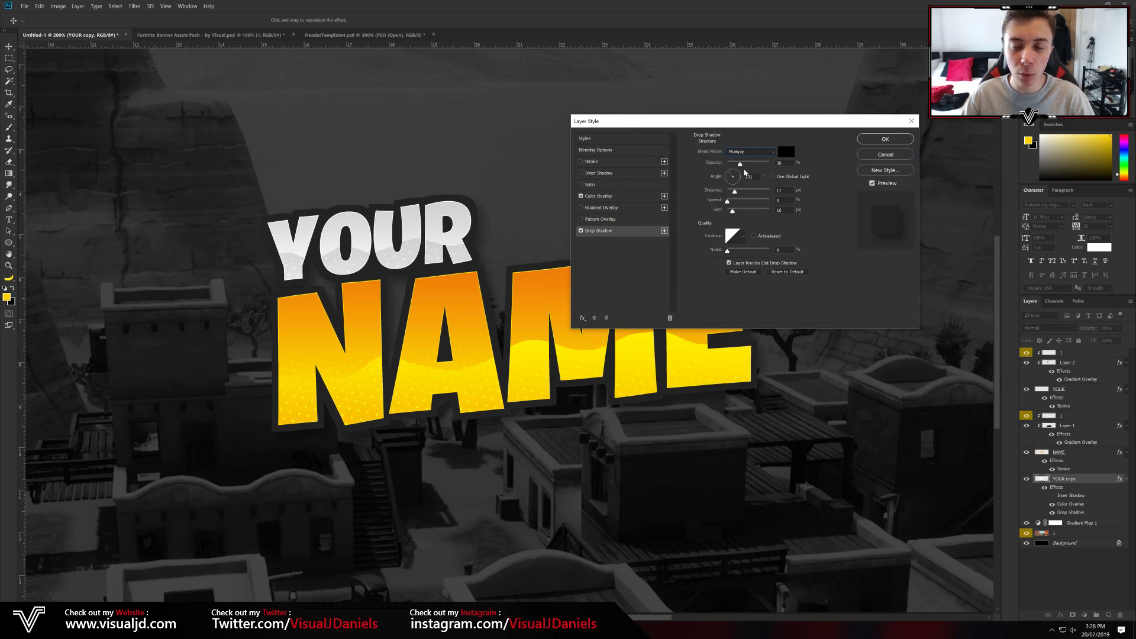
pyautogui.click(786, 152)
pyautogui.click(927, 161)
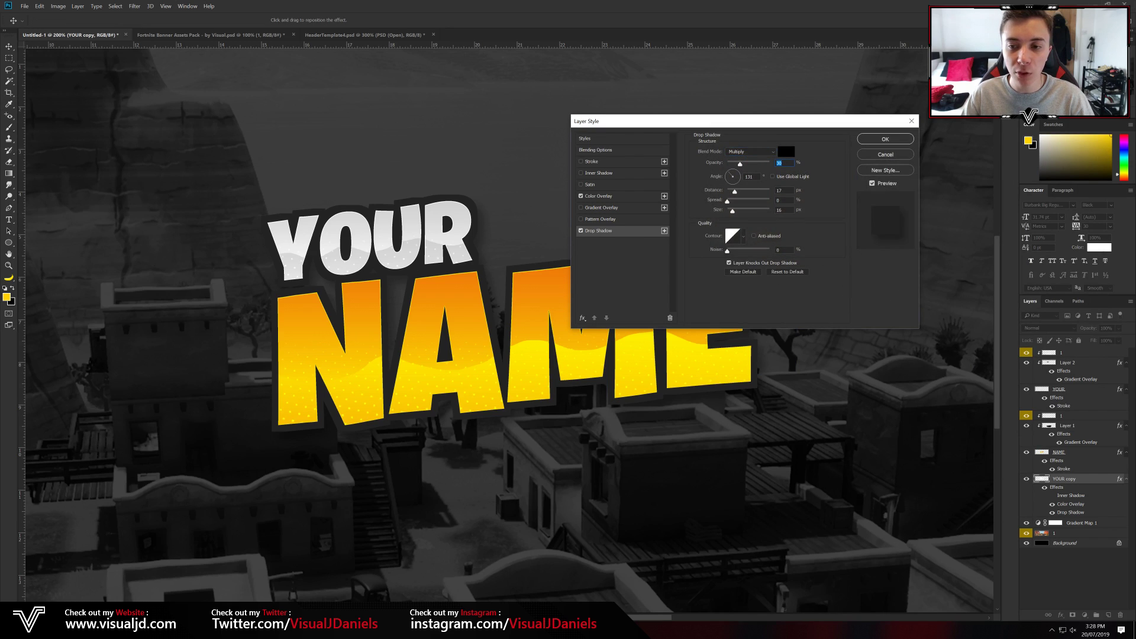
pyautogui.press('Tab')
pyautogui.press('Tab')
pyautogui.press('Tab')
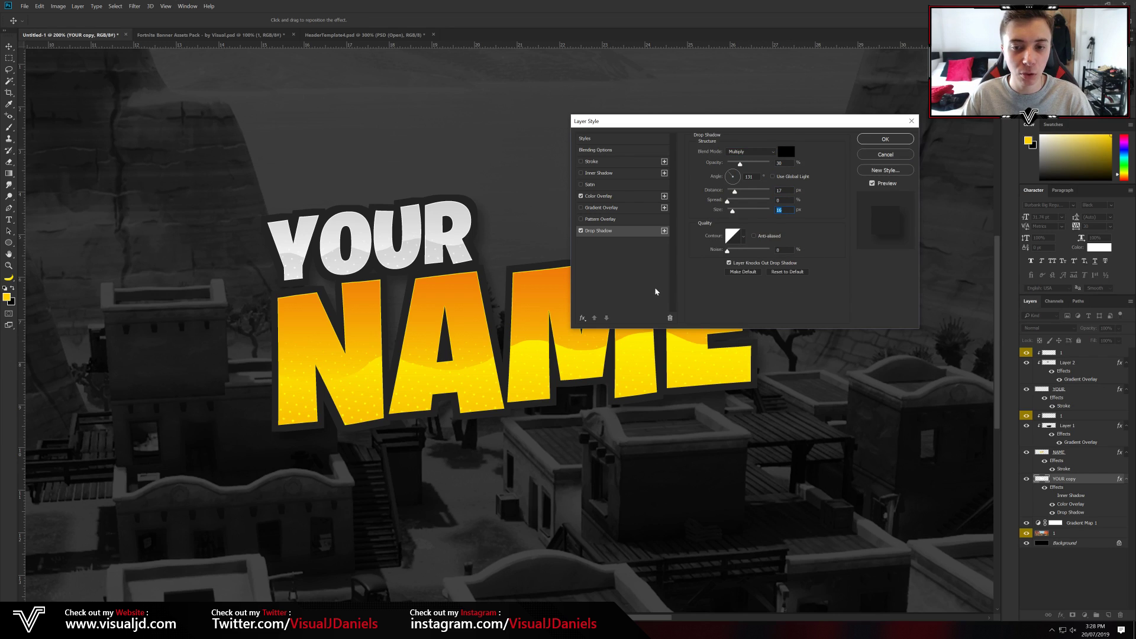
# Add a white Overlay Inner Shadow to the YOUR copy layer with 100% opacity, a 90° angle and 4 px distance
pyautogui.click(586, 173)
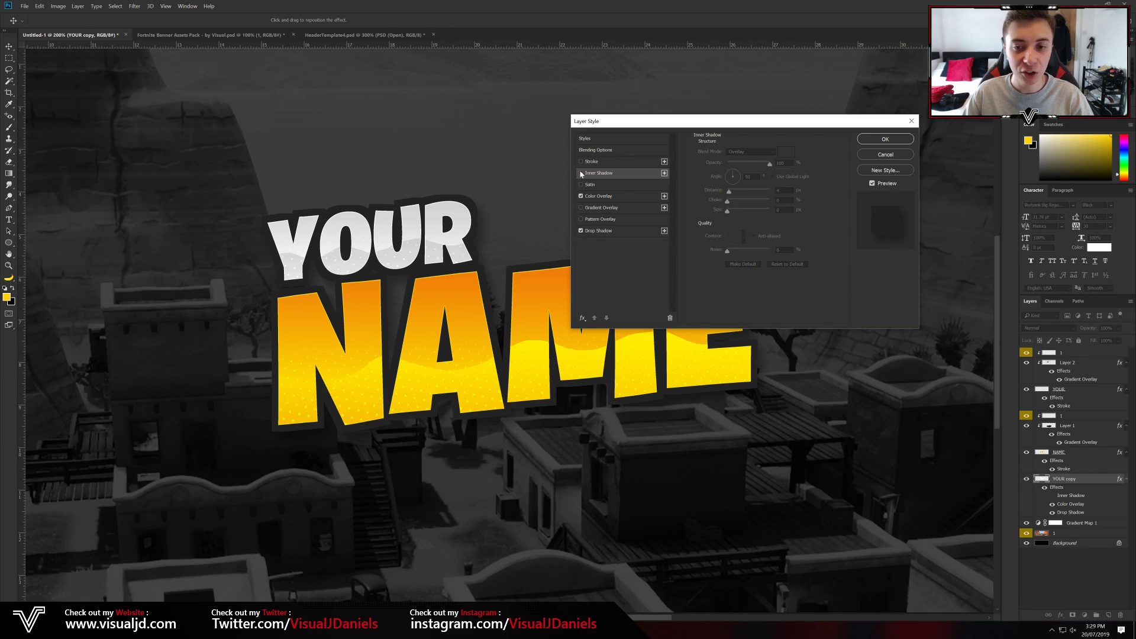
pyautogui.click(581, 173)
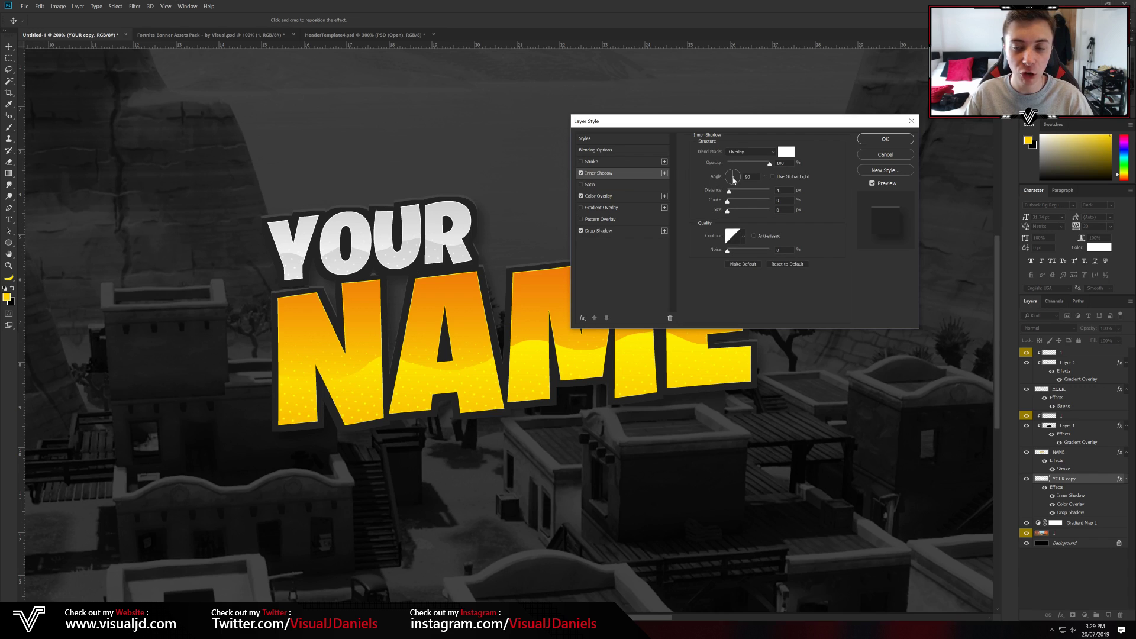
pyautogui.click(744, 155)
pyautogui.click(745, 155)
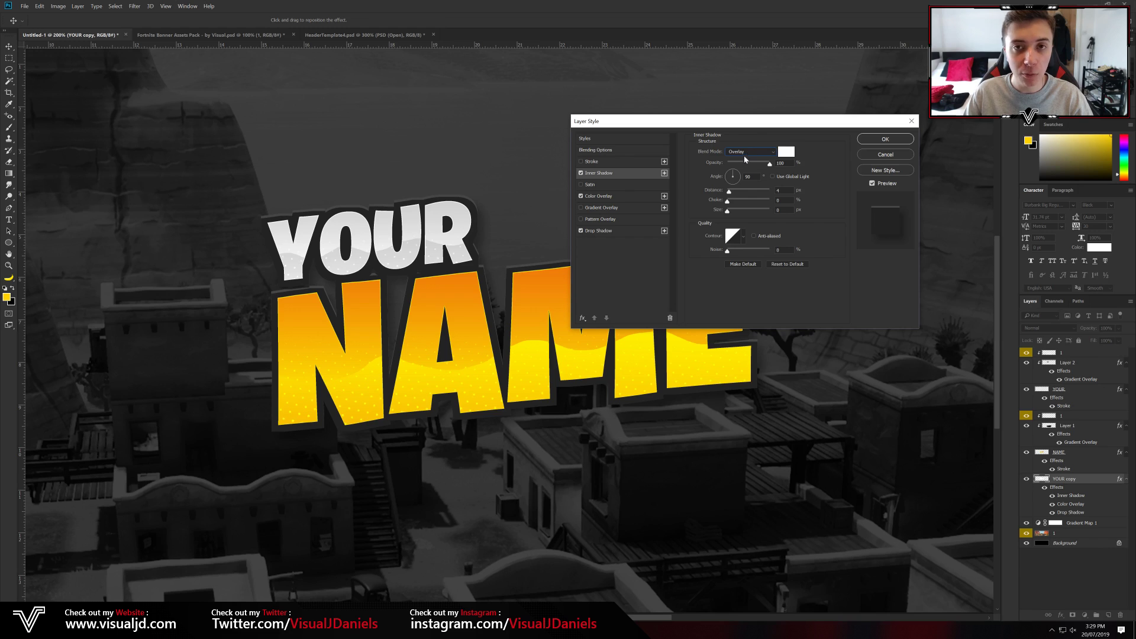
pyautogui.click(786, 155)
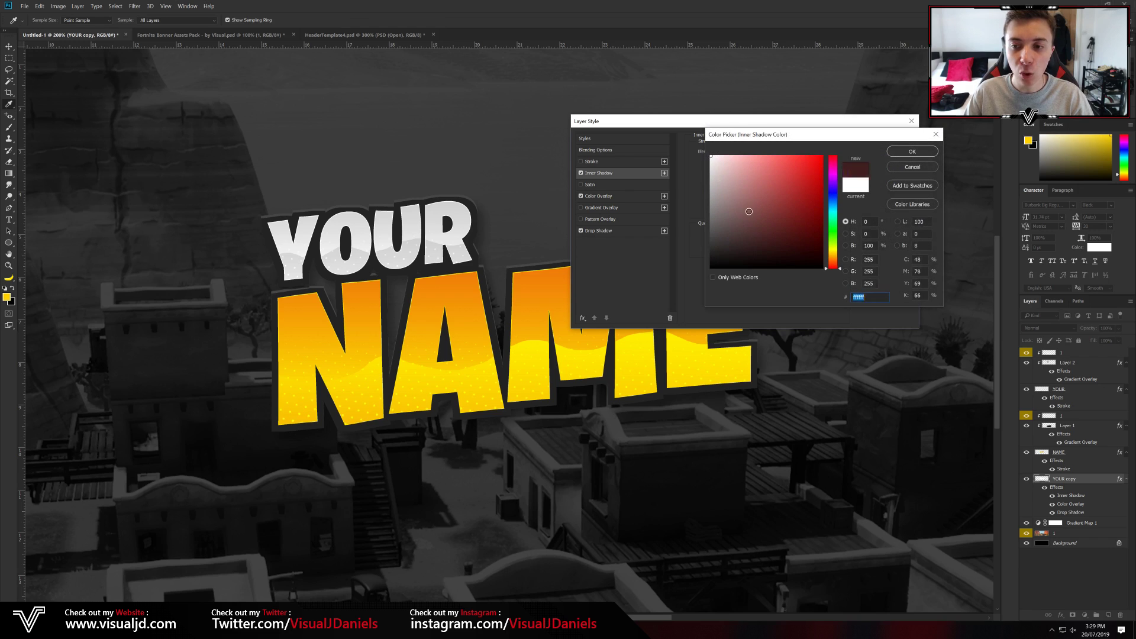
pyautogui.click(911, 153)
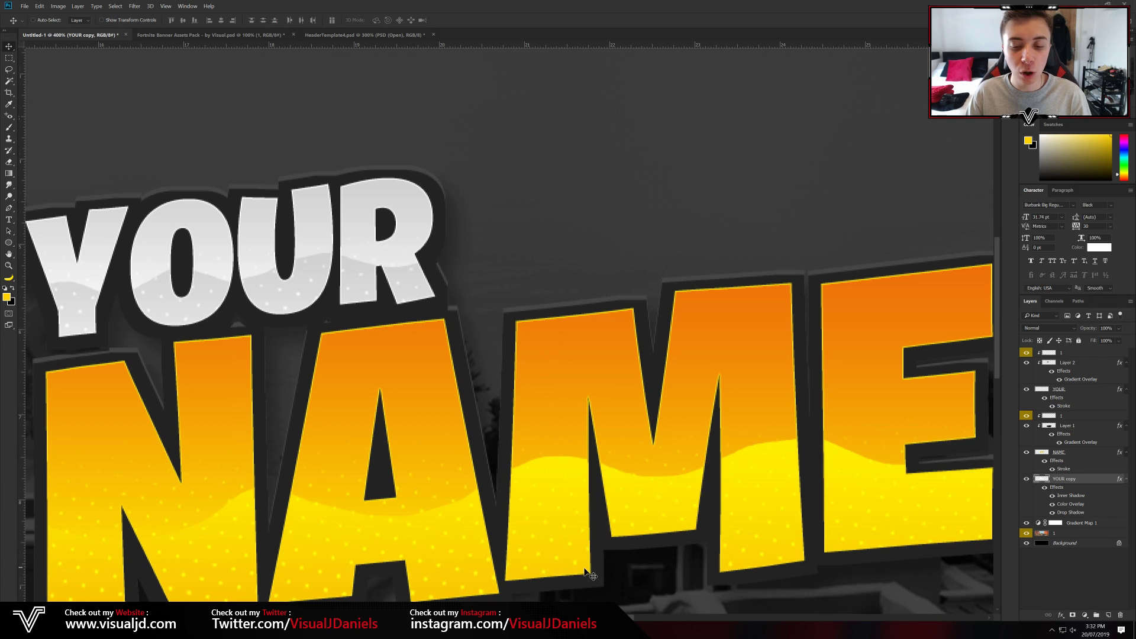
# Examine the title's outline and shadow up close, hiding and reshowing the YOUR copy layer to compare
pyautogui.hscroll(-6, 547, 192)
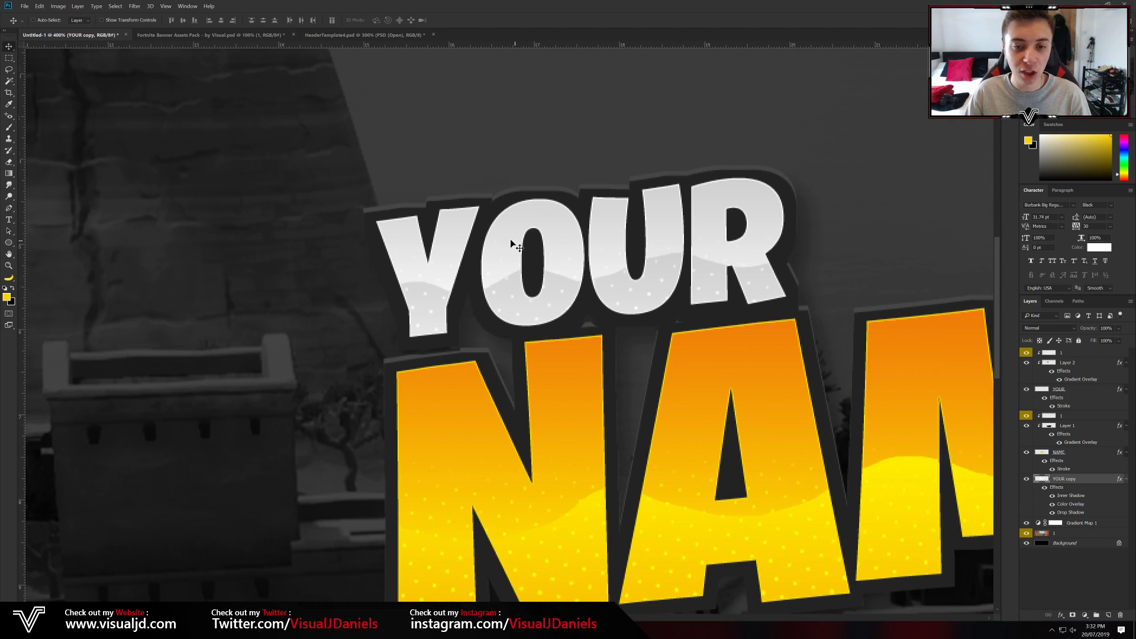
pyautogui.moveTo(575, 619); pyautogui.dragTo(618, 619)
pyautogui.hotkey('ctrl', '-')
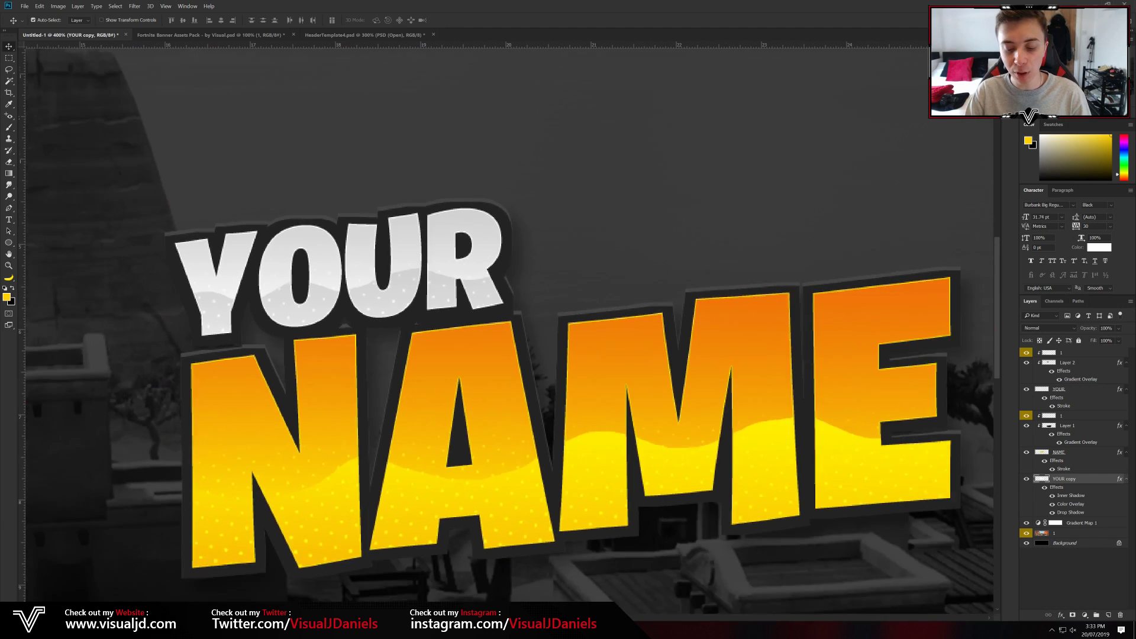
pyautogui.hotkey('ctrl', '-')
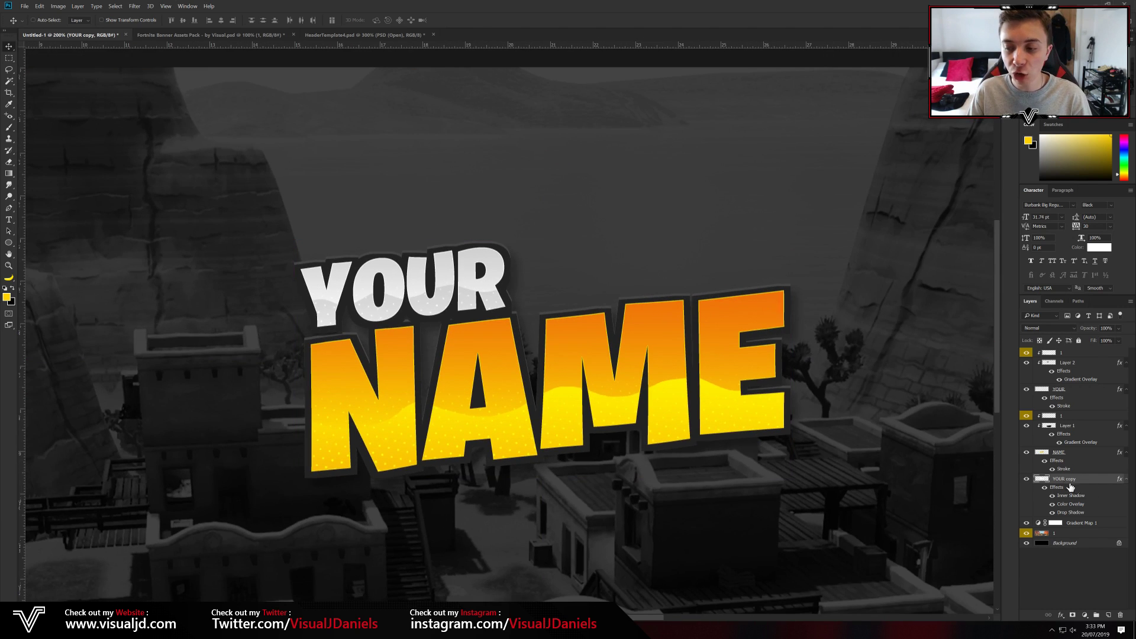
pyautogui.click(1026, 479)
pyautogui.click(1026, 479)
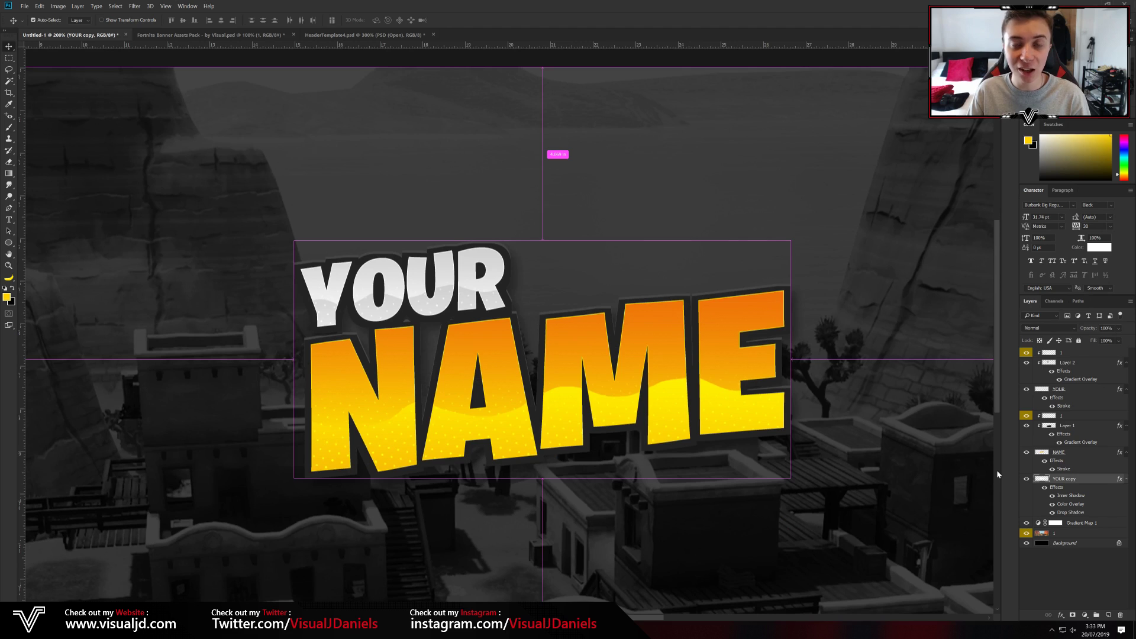
# Duplicate the YOUR copy layer and lower the duplicate's fill to 0%
pyautogui.hotkey('ctrl', 'j')
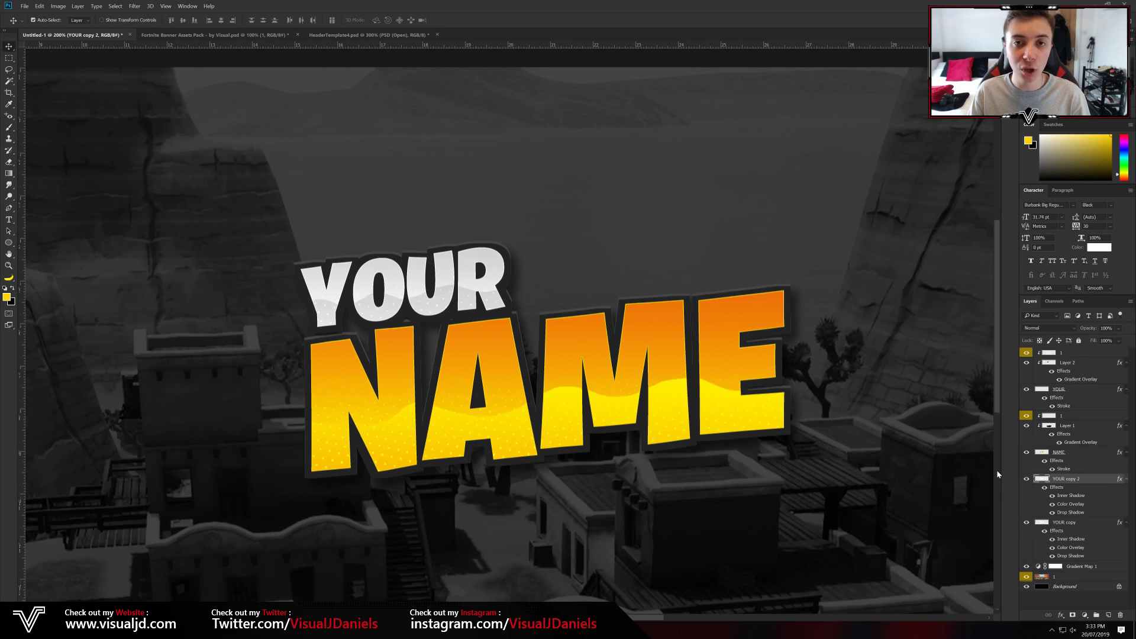
pyautogui.click(1119, 341)
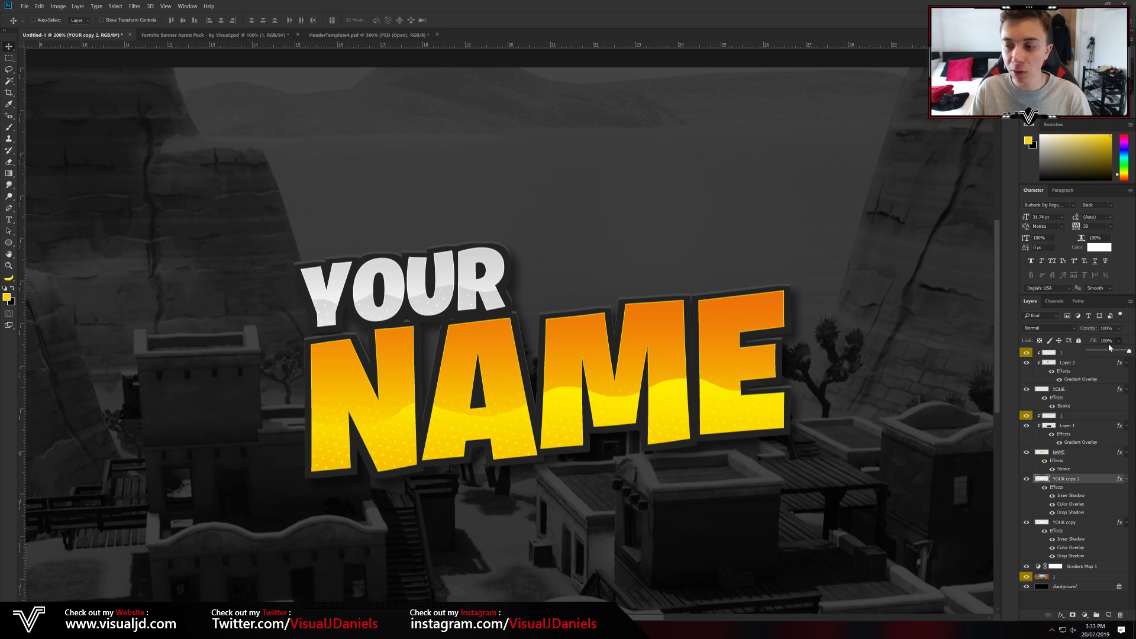
pyautogui.moveTo(1130, 353); pyautogui.dragTo(1069, 410)
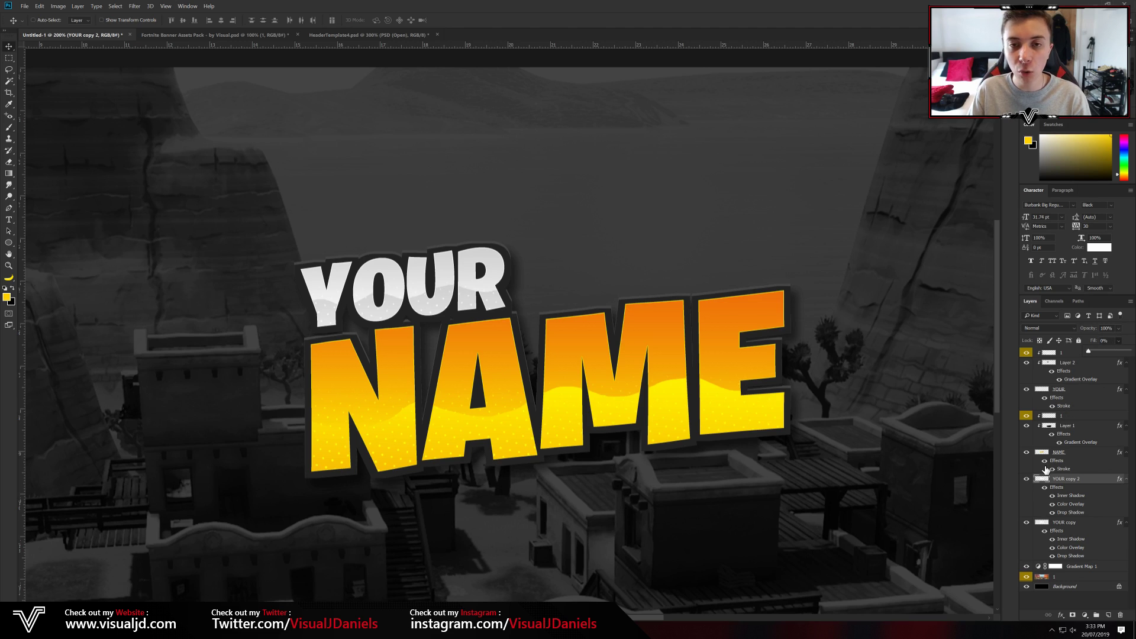
# Disable the Inner Shadow, Color Overlay and Drop Shadow effects on the YOUR copy 2 layer
pyautogui.doubleClick(1094, 484)
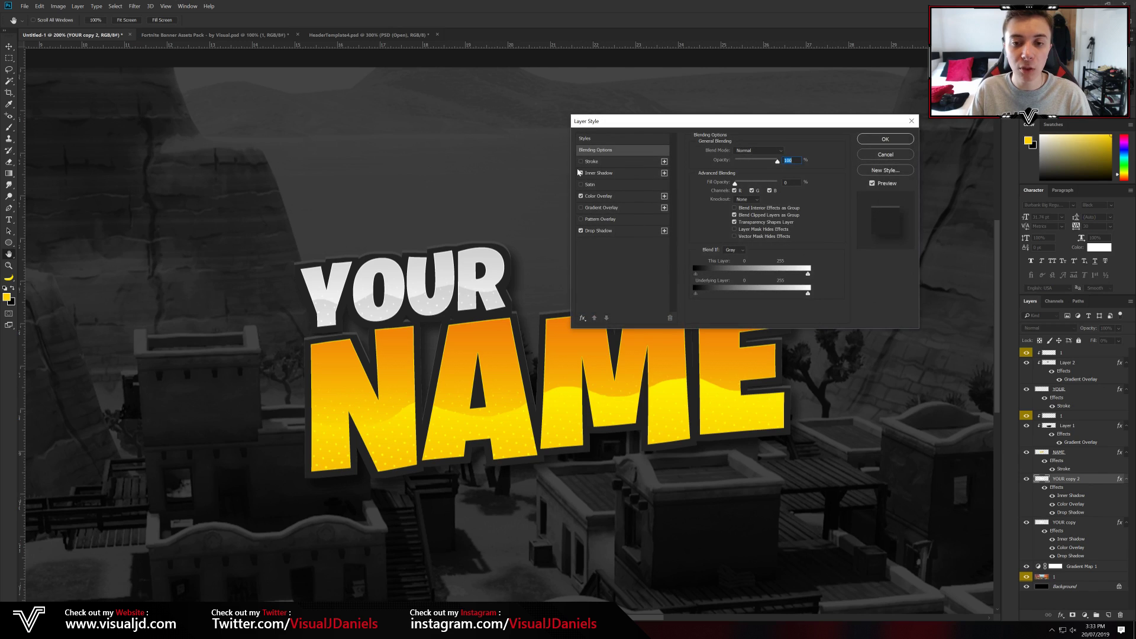
pyautogui.click(581, 173)
pyautogui.click(581, 196)
pyautogui.click(580, 231)
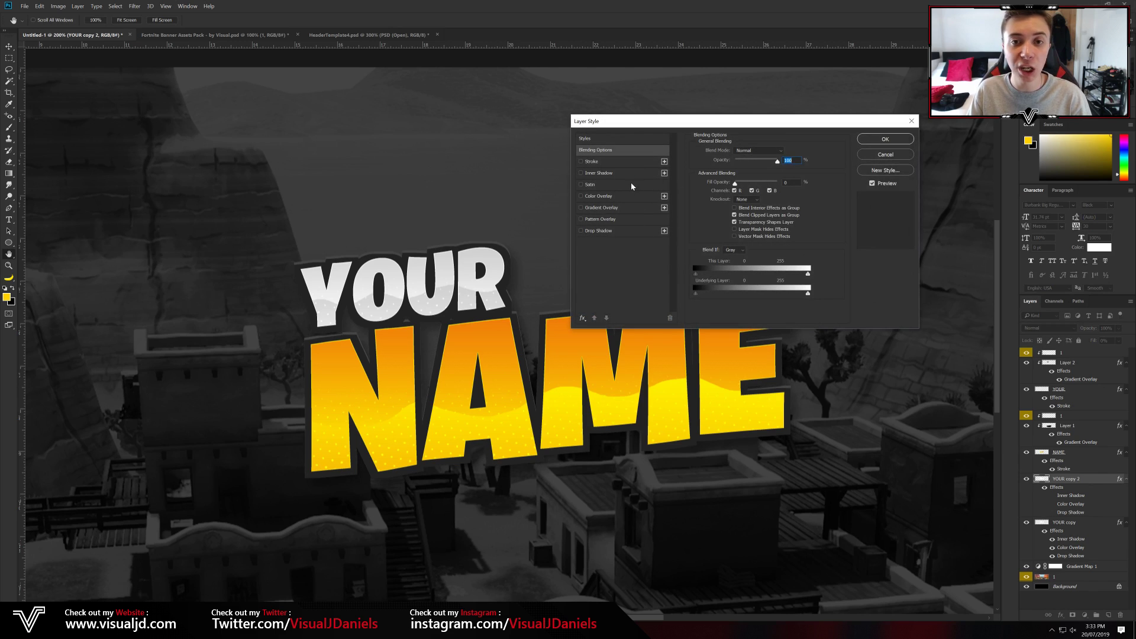
# Add a white inside Stroke to the YOUR copy 2 layer and apply the layer style
pyautogui.click(609, 163)
pyautogui.click(715, 217)
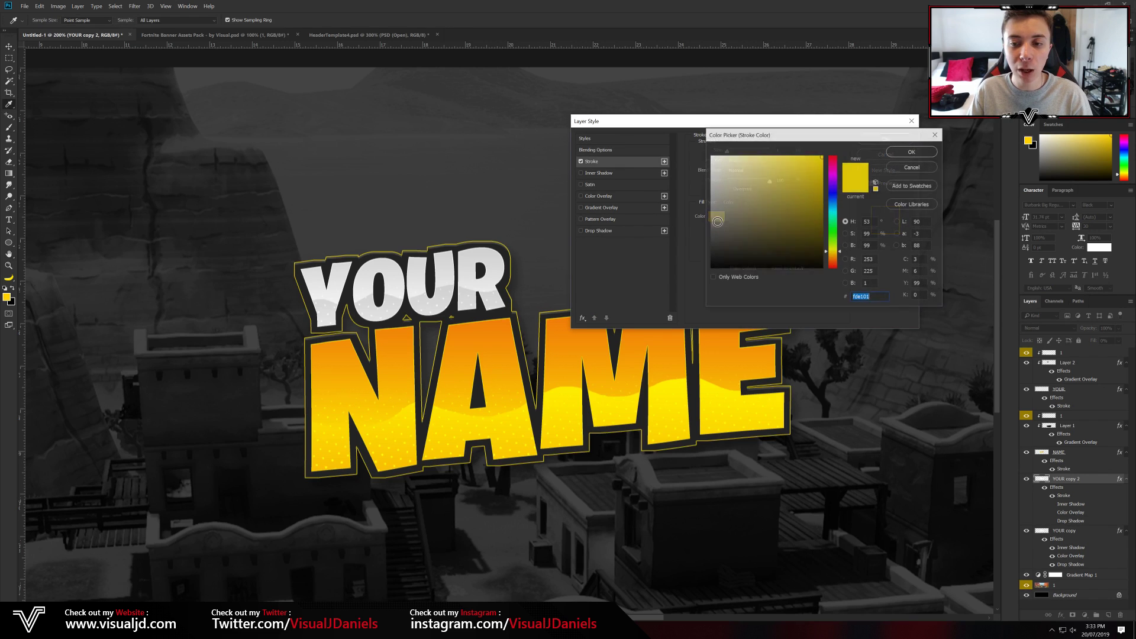
pyautogui.click(712, 156)
pyautogui.click(916, 153)
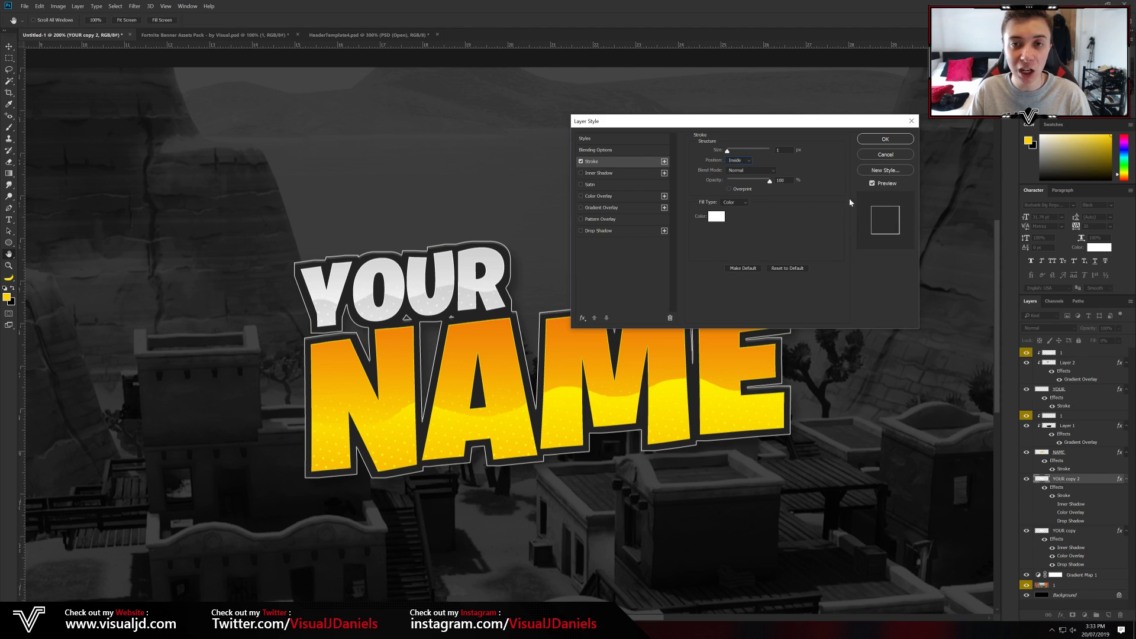
pyautogui.click(884, 140)
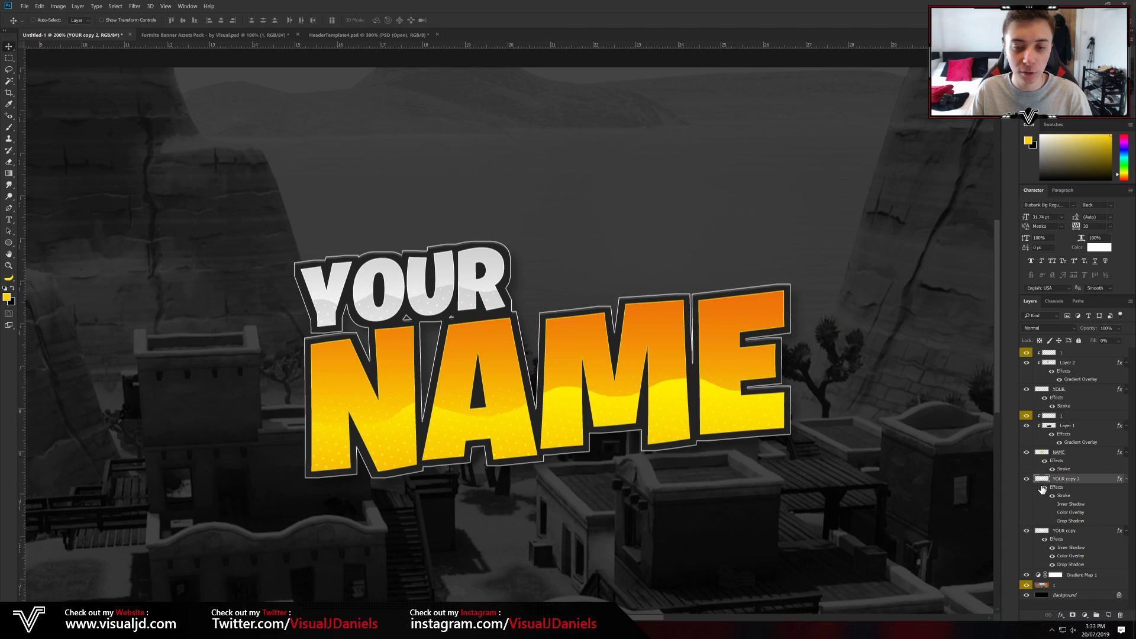
# Rasterize the layer style of the YOUR copy 2 layer
pyautogui.scroll(-3, 665, 304)
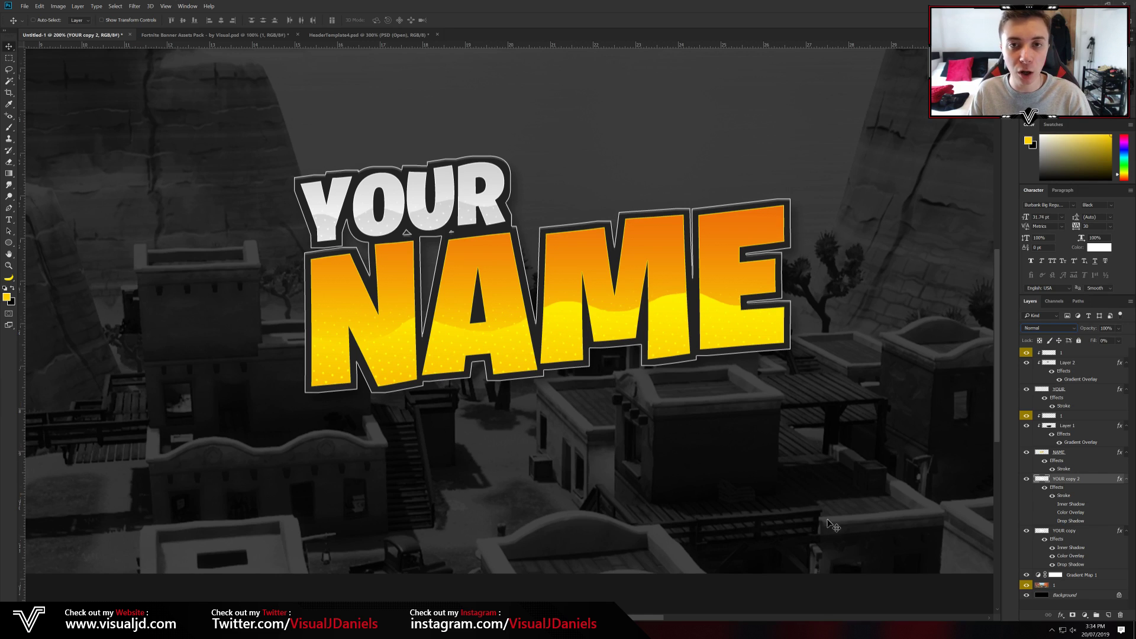
pyautogui.rightClick(1095, 479)
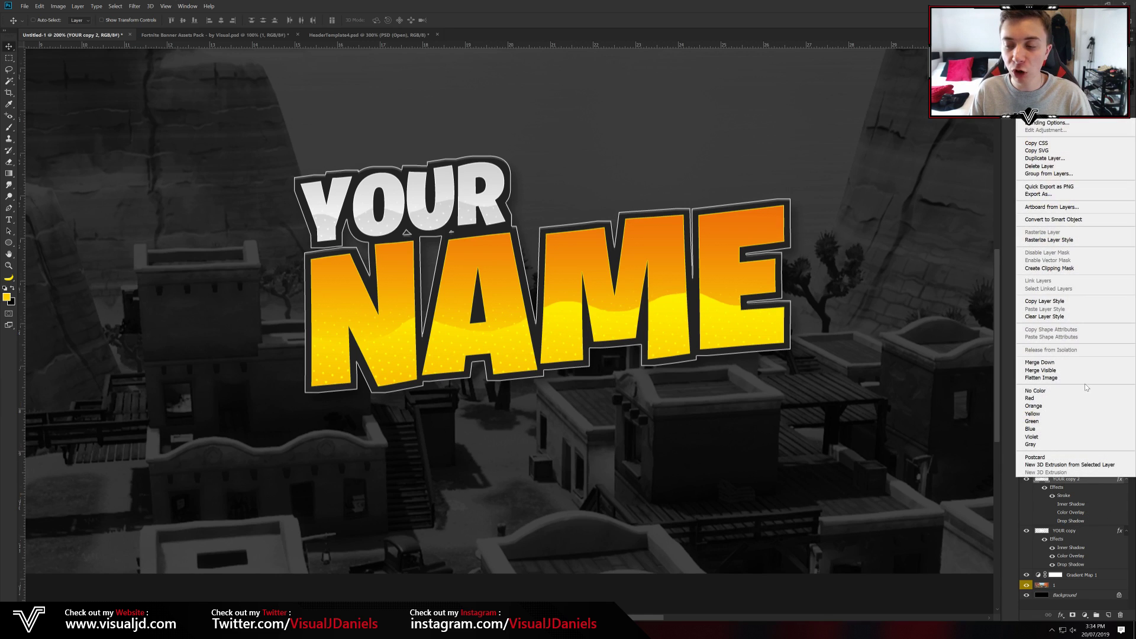
pyautogui.click(1058, 240)
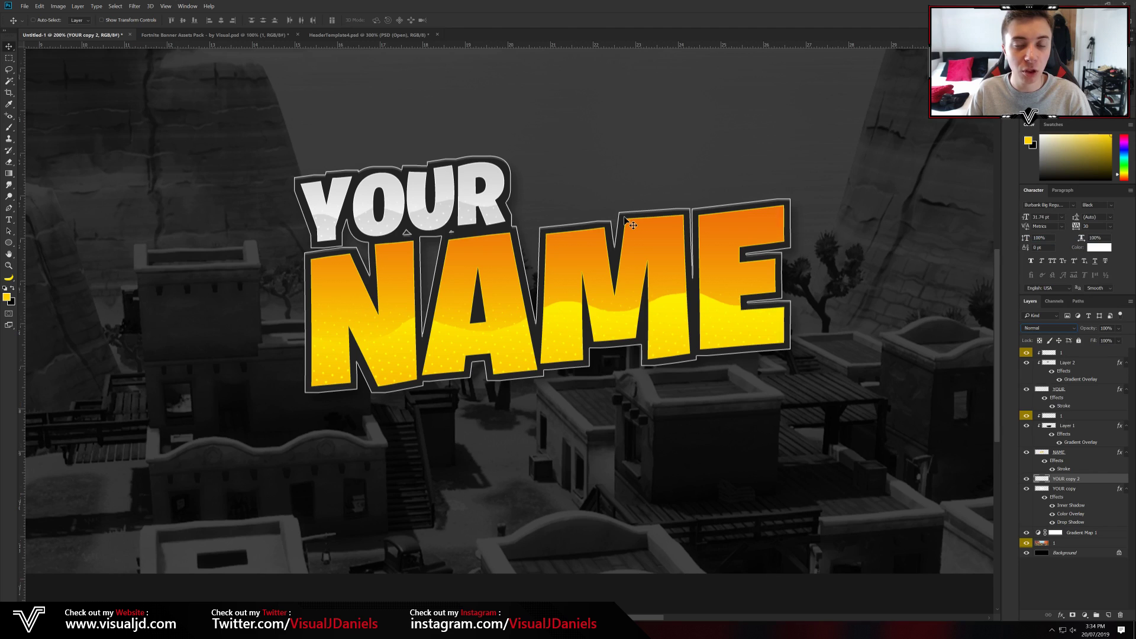
# Erase the lower edges of the white outline on YOUR copy 2 with a soft round eraser, adjusting the brush size
pyautogui.click(13, 162)
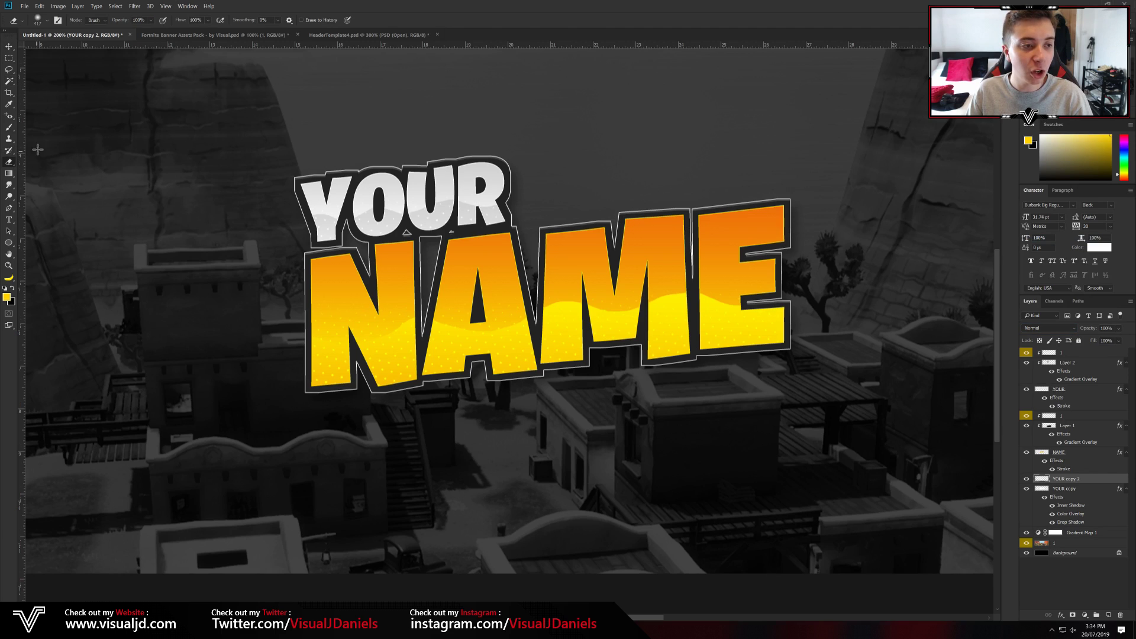
pyautogui.click(48, 23)
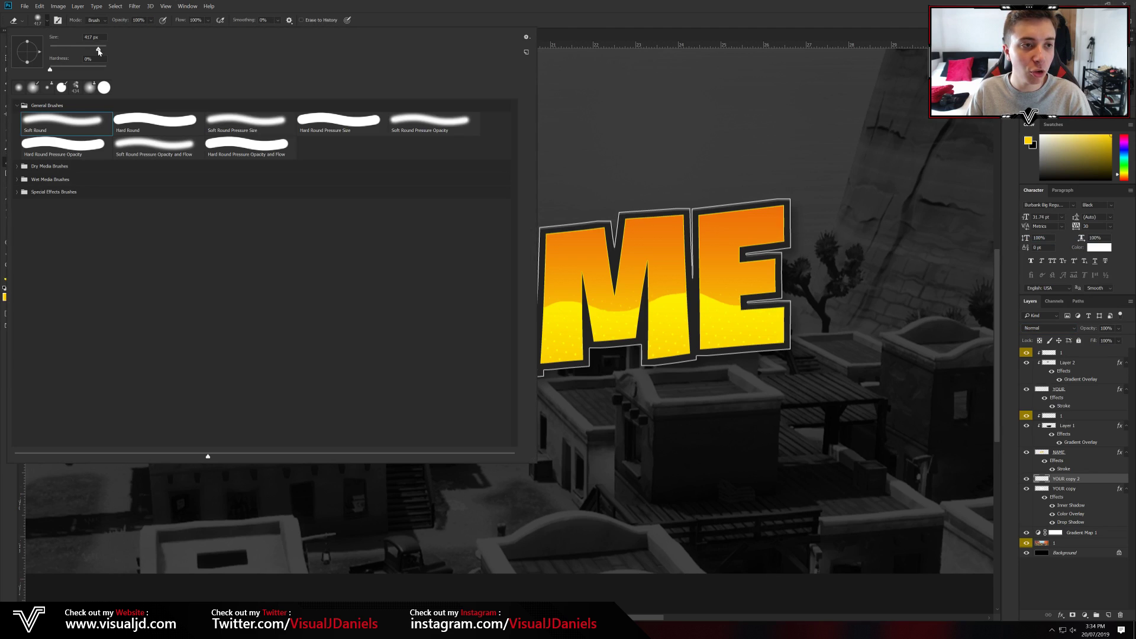
pyautogui.click(48, 23)
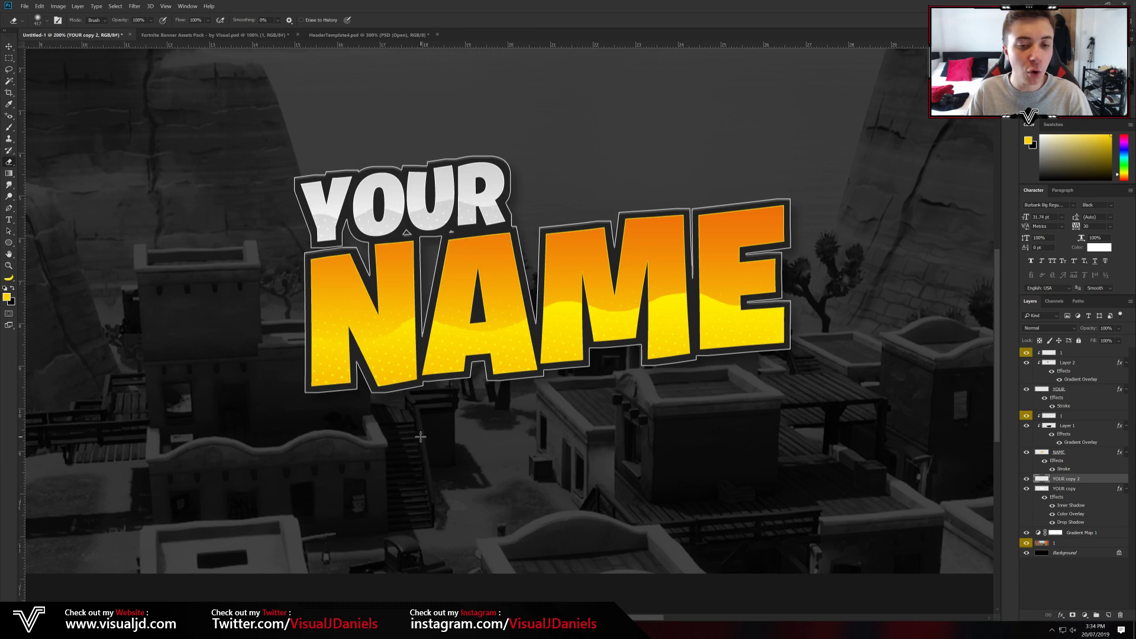
pyautogui.moveTo(274, 393)
pyautogui.mouseDown()
pyautogui.moveTo(815, 336)
pyautogui.moveTo(363, 375)
pyautogui.mouseUp()
pyautogui.scroll(-2, 414, 307)
pyautogui.scroll(3, 449, 278)
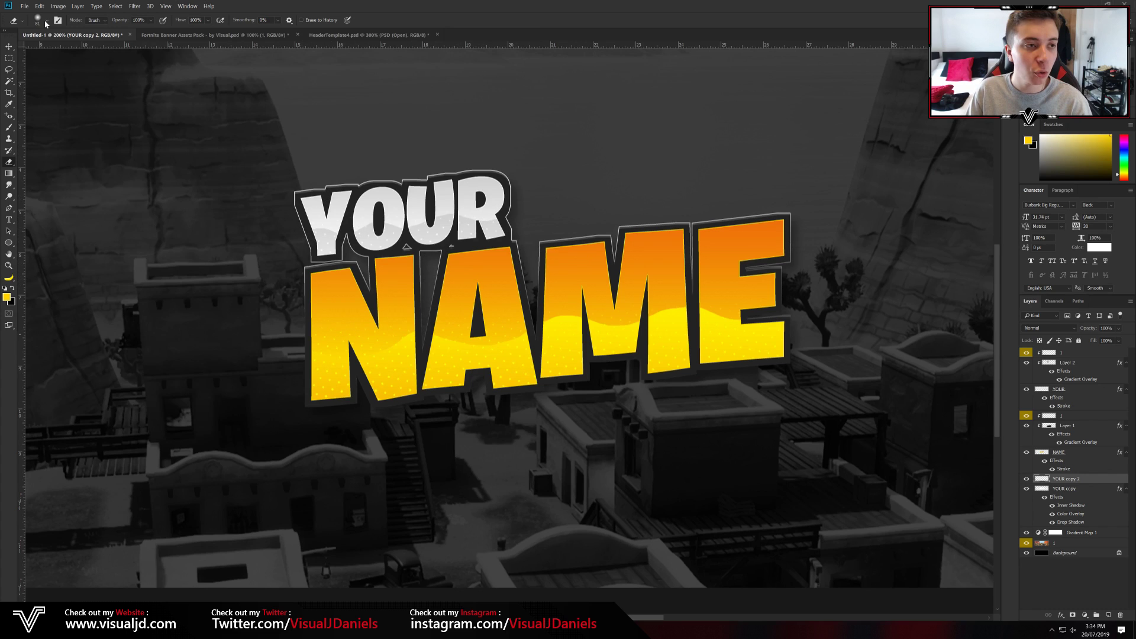
pyautogui.click(48, 23)
pyautogui.moveTo(62, 49); pyautogui.dragTo(57, 49)
pyautogui.click(48, 21)
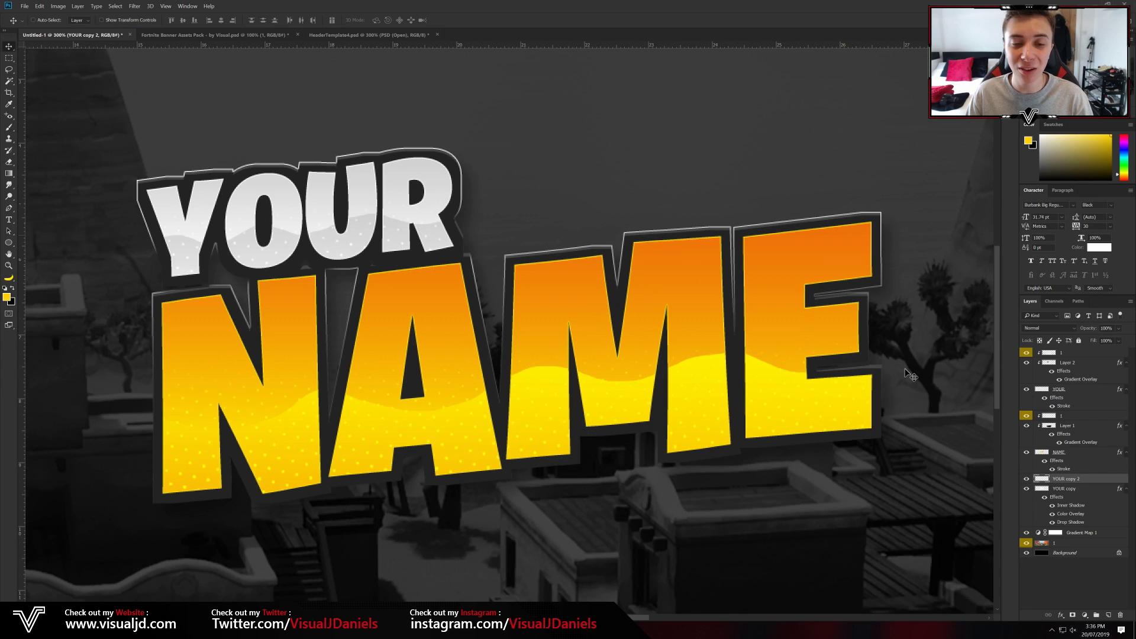
# Change the blend mode of the YOUR copy 2 outline layer
pyautogui.click(1047, 329)
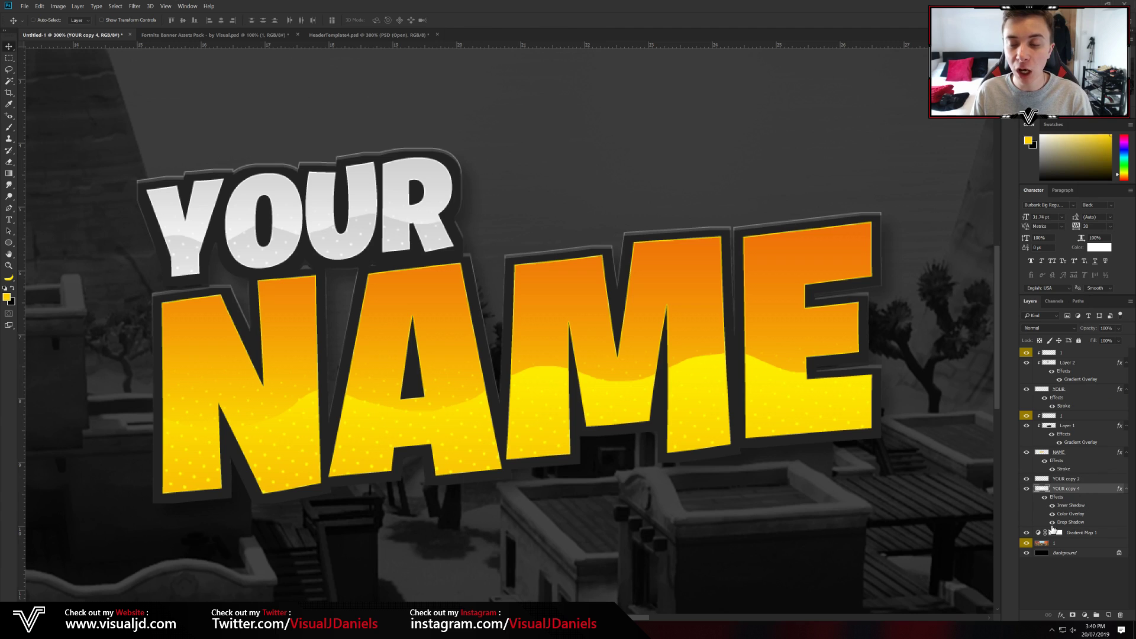
# Duplicate the YOUR copy 4 backing layer and select the lower of the two copies
pyautogui.click(1027, 490)
pyautogui.click(1027, 490)
pyautogui.click(1027, 488)
pyautogui.click(1026, 489)
pyautogui.scroll(-2, 599, 386)
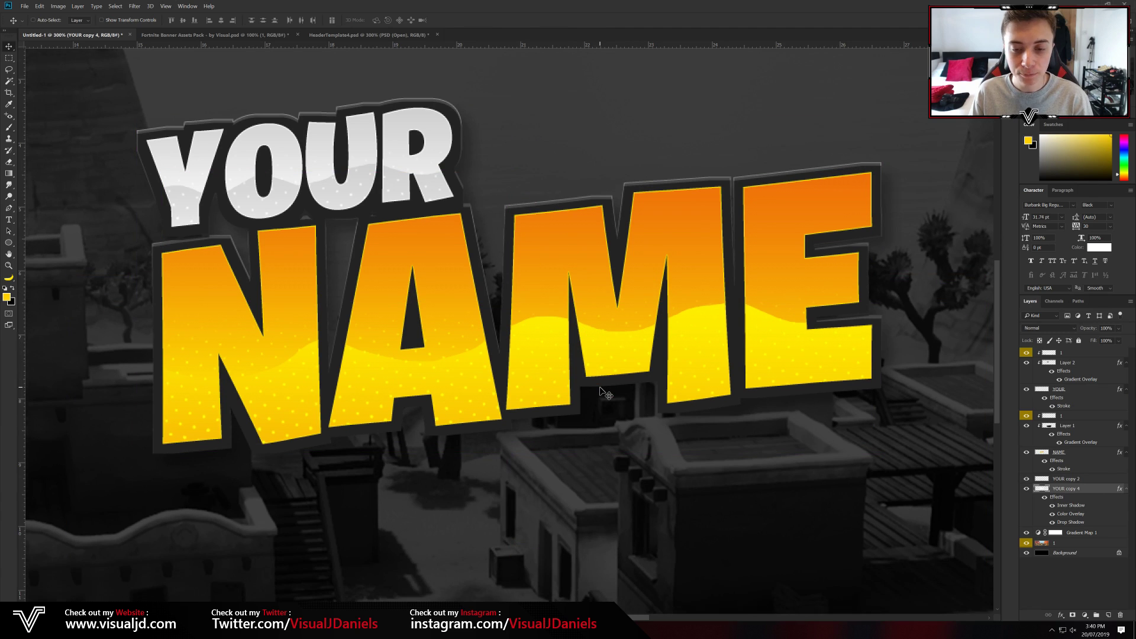
pyautogui.hotkey('ctrl', 'j')
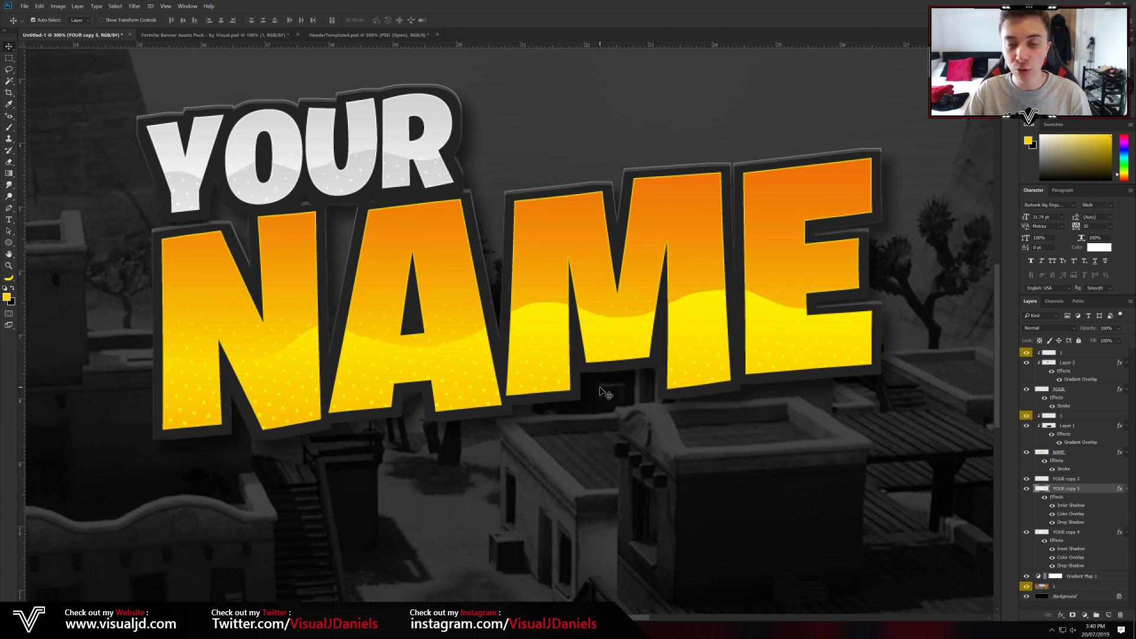
pyautogui.scroll(2, 651, 287)
pyautogui.click(772, 462)
pyautogui.hotkey('ctrl', '-')
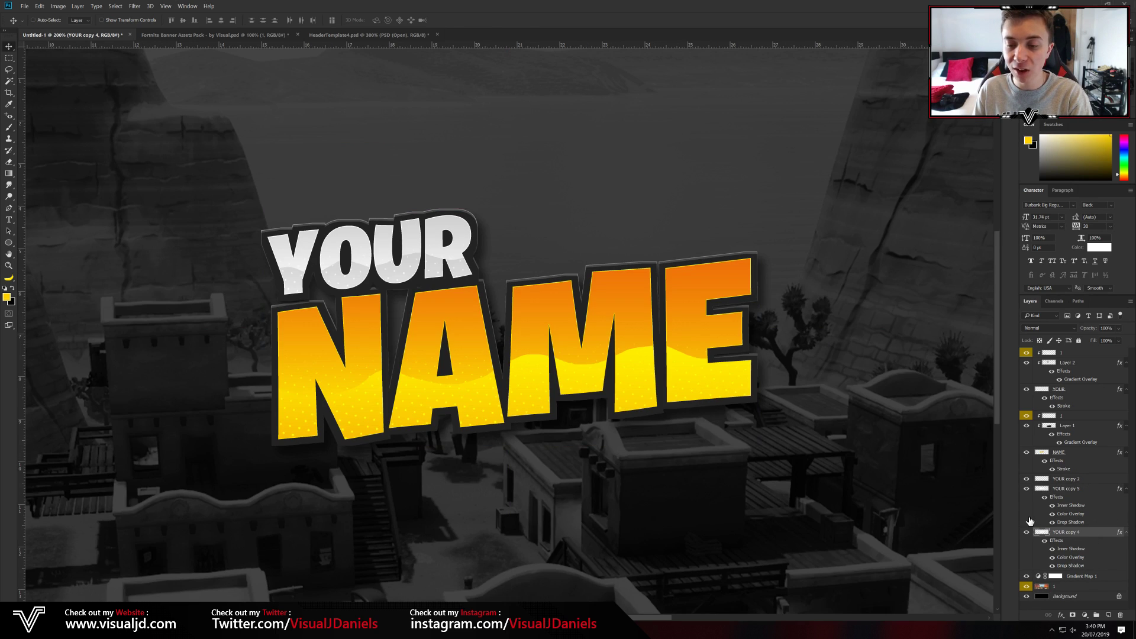
# Set the Color Overlay of the YOUR copy 4 layer to #0a0a0a and review its Drop Shadow settings
pyautogui.doubleClick(1088, 535)
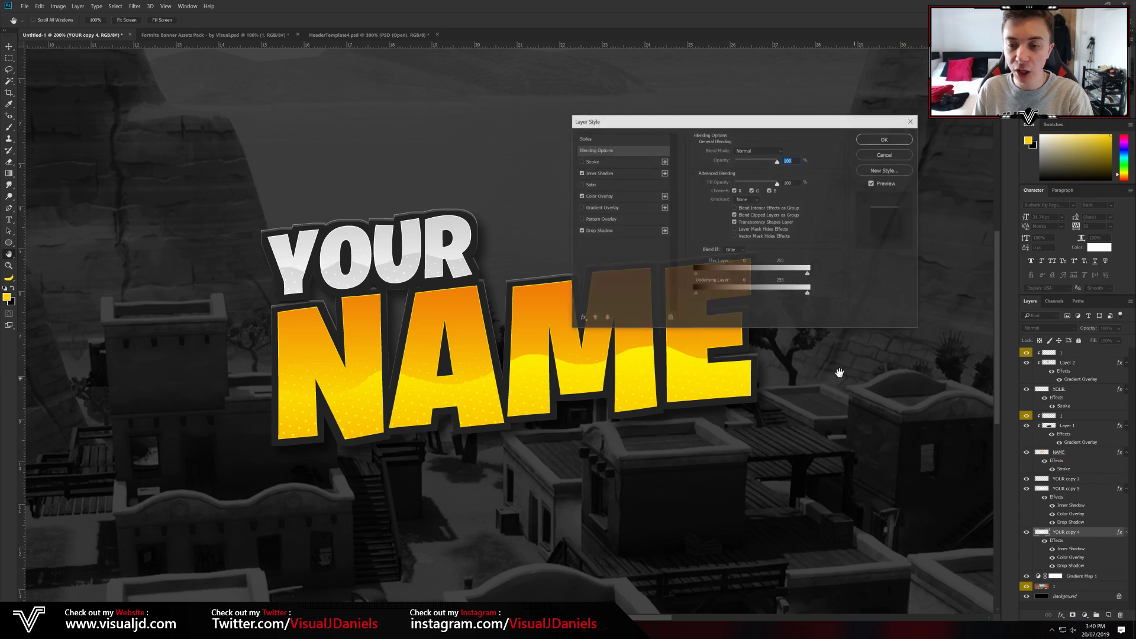
pyautogui.click(598, 196)
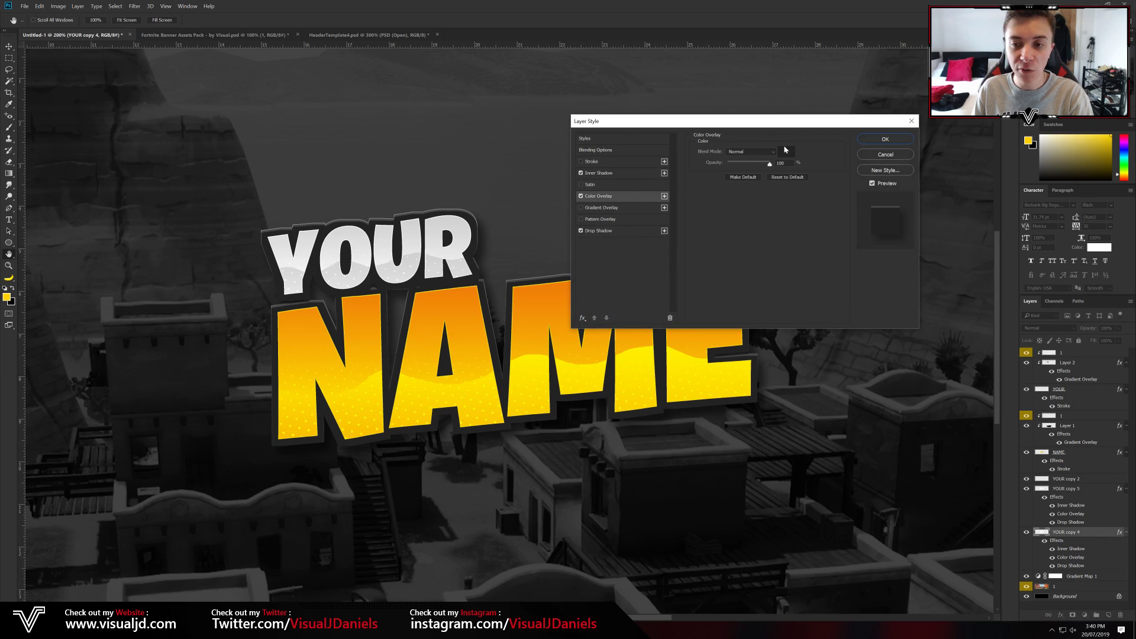
pyautogui.click(785, 151)
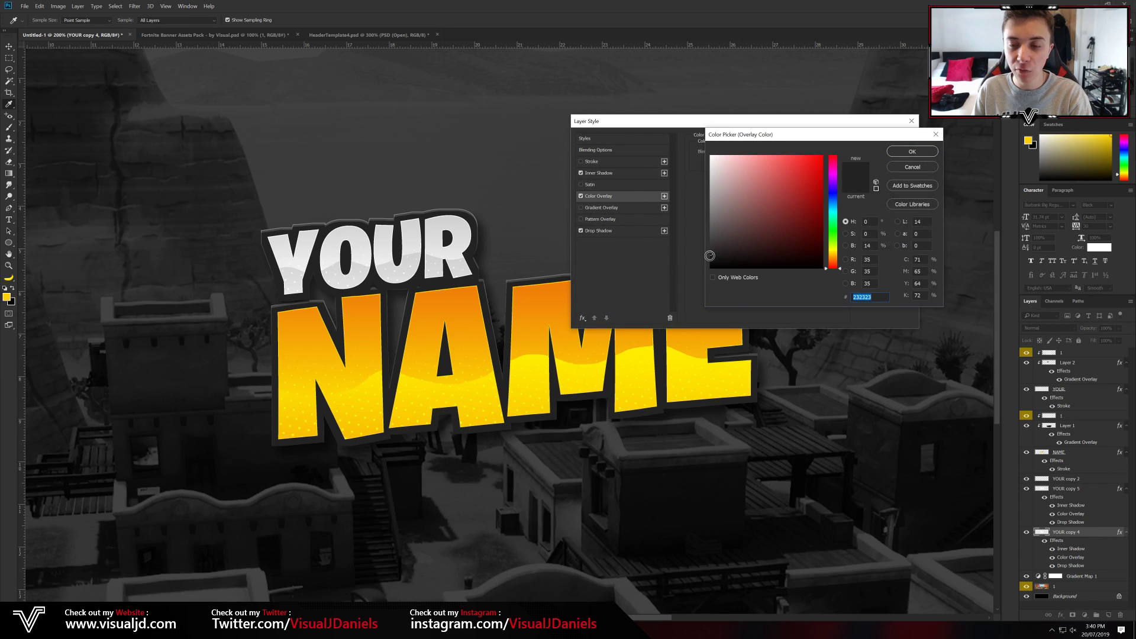
pyautogui.moveTo(721, 253); pyautogui.dragTo(697, 264)
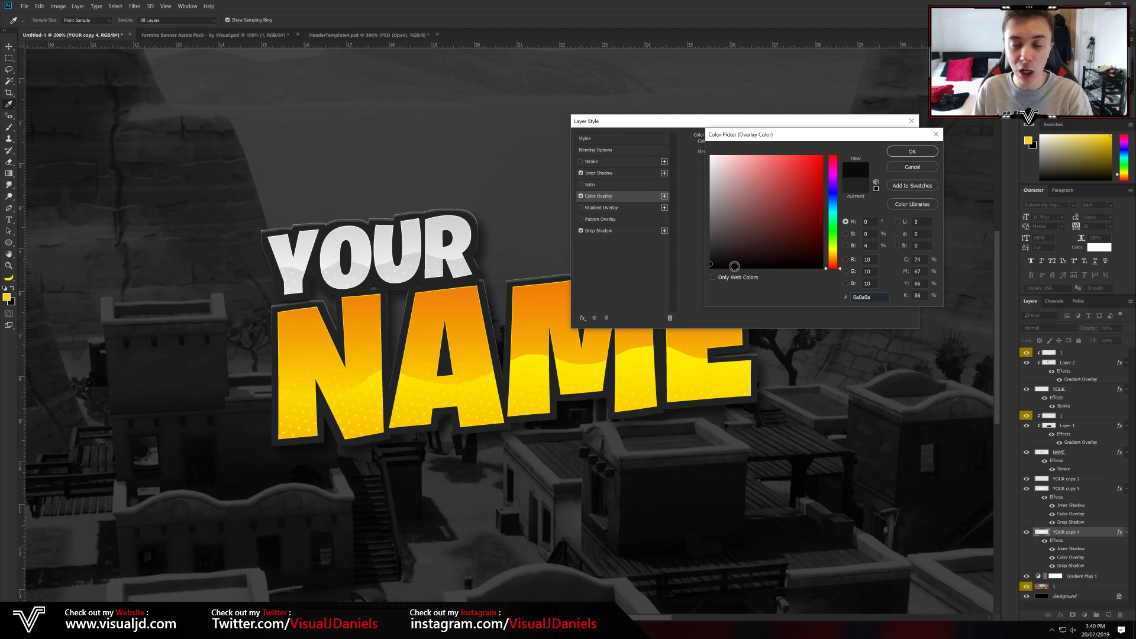
pyautogui.click(900, 152)
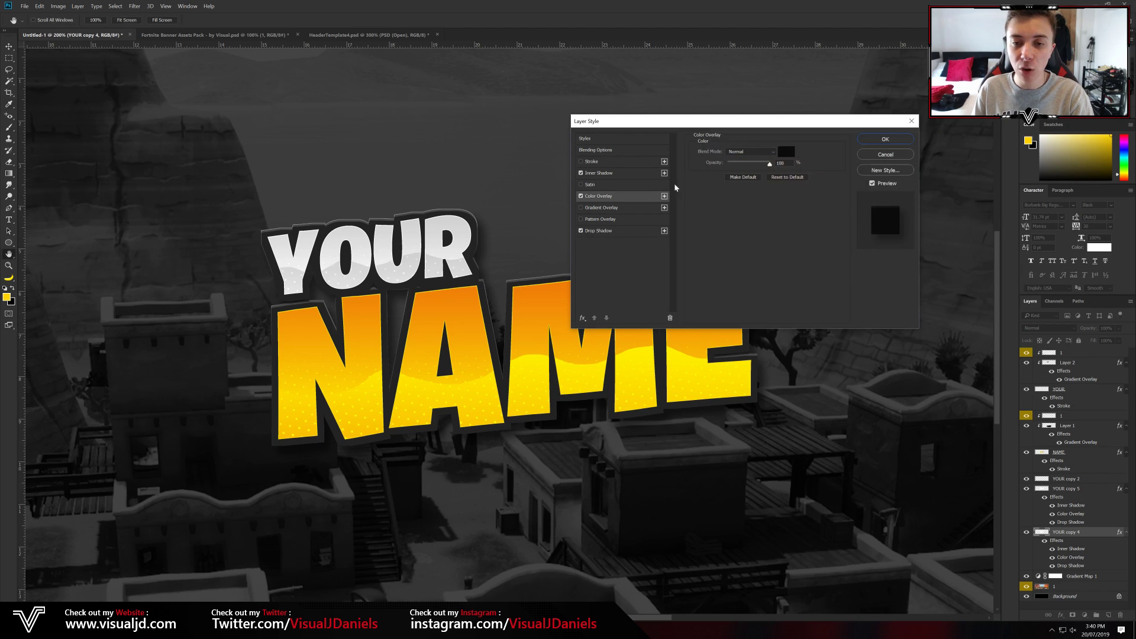
pyautogui.click(598, 231)
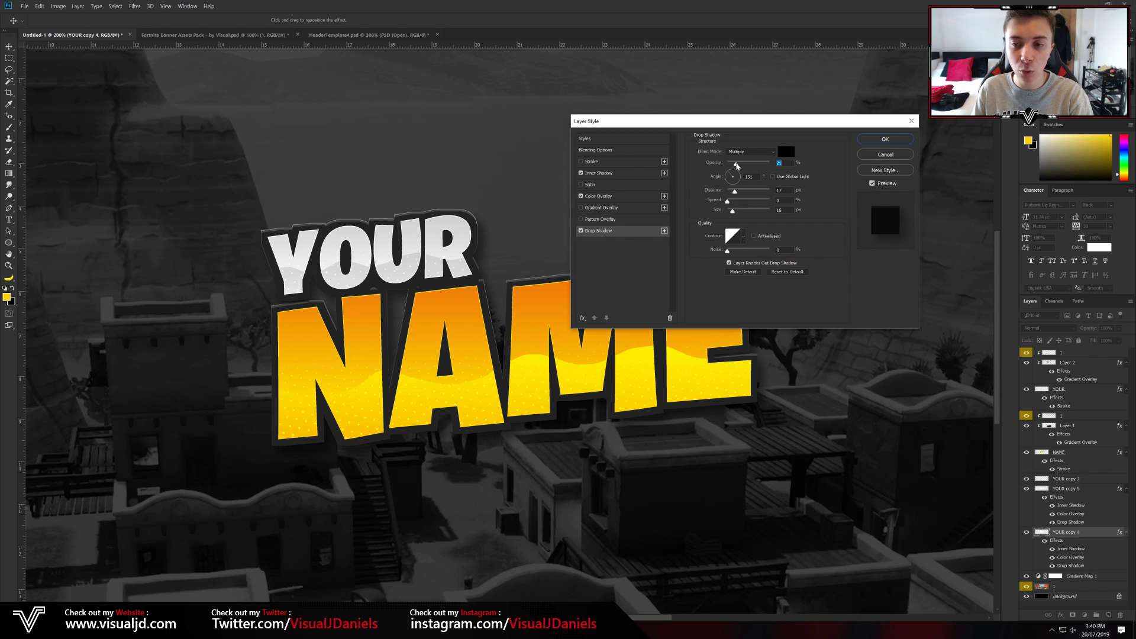
pyautogui.click(881, 140)
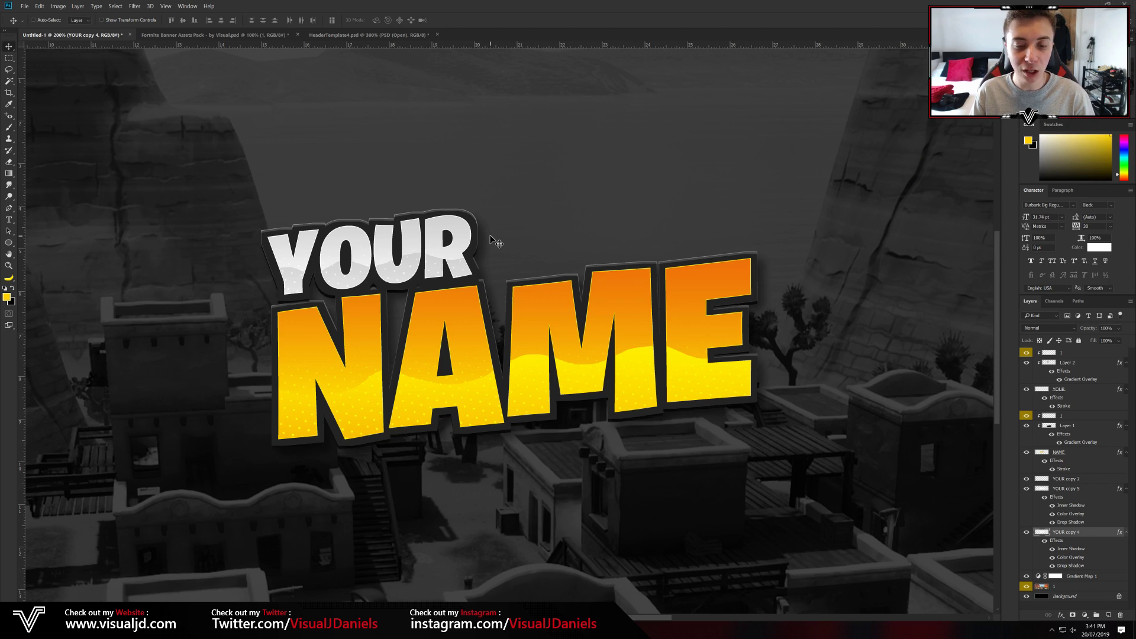
# Nudge the YOUR copy 4 layer slightly down to offset it beneath the backing shape of the lettering
pyautogui.hotkey('ctrl', '+')
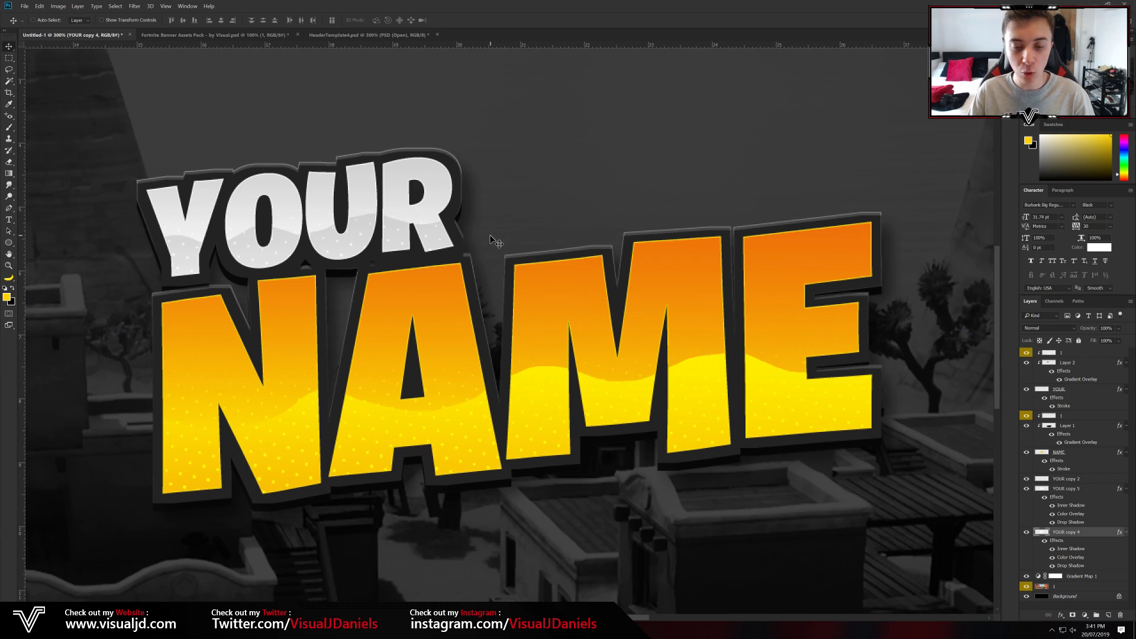
pyautogui.scroll(-3, 510, 333)
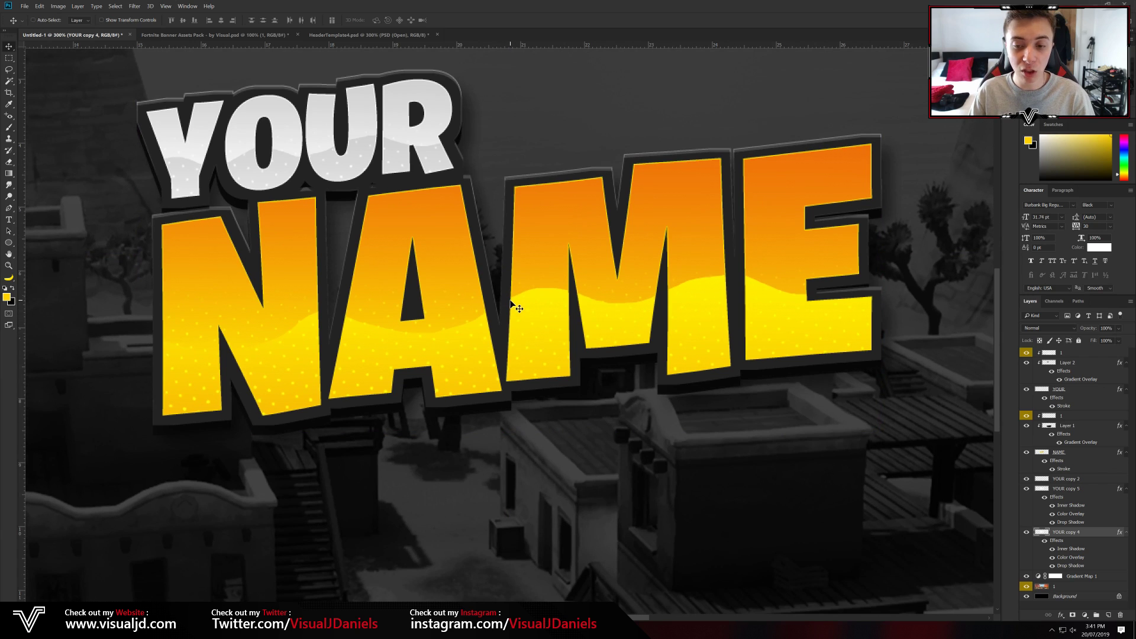
pyautogui.press('ctrl')
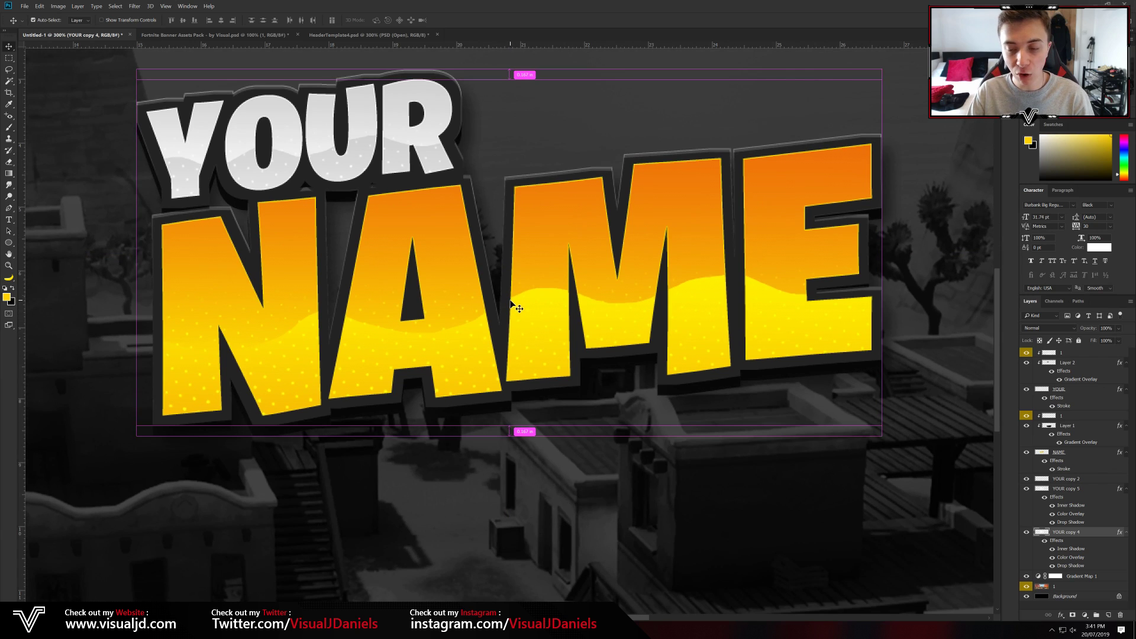
pyautogui.hotkey('ctrl', '-')
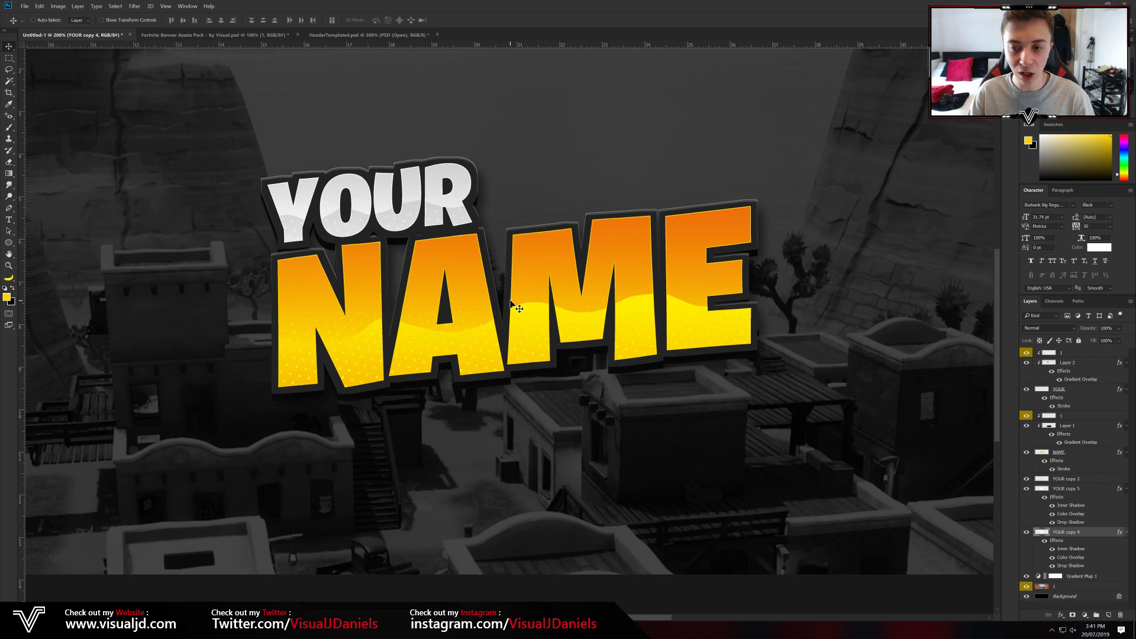
pyautogui.press('ctrl')
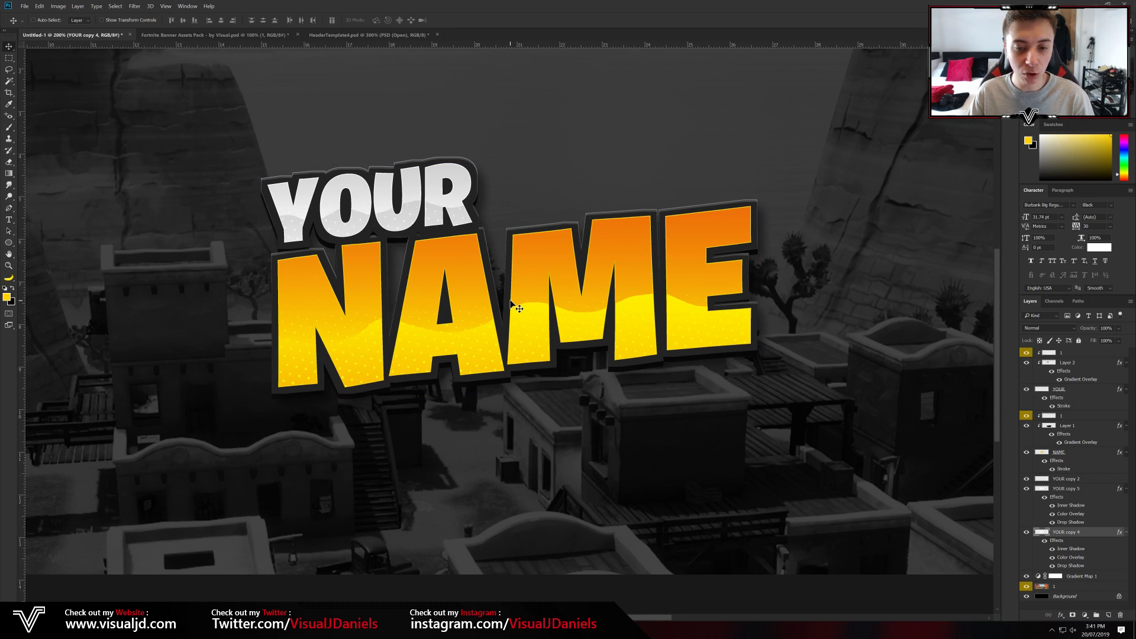
pyautogui.press('ctrl')
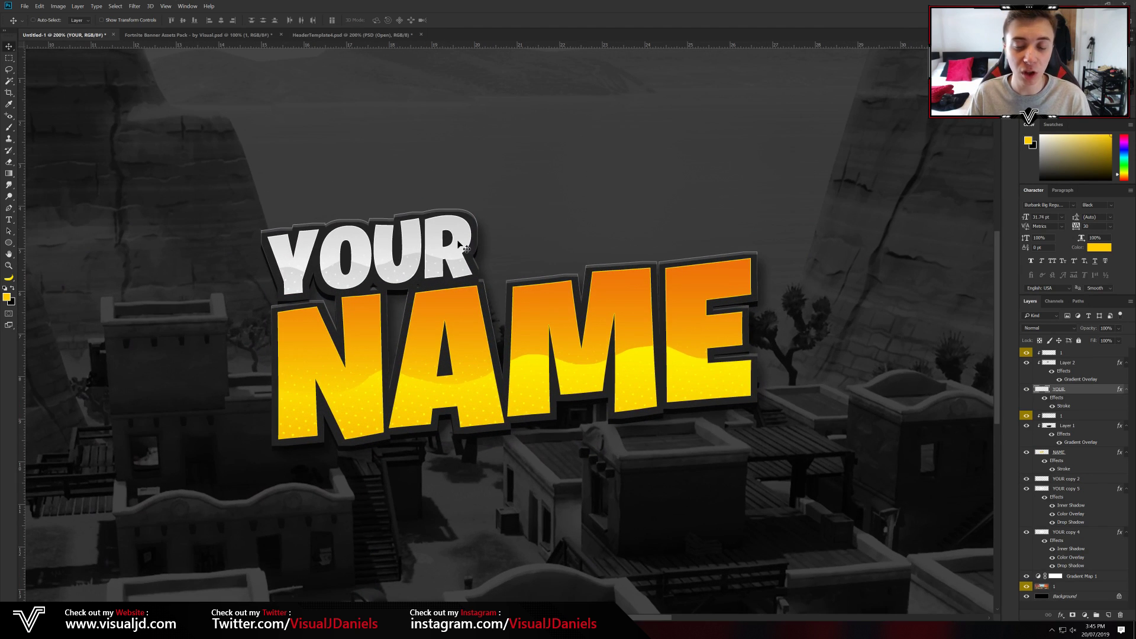
# Add an Inner Shadow to the YOUR text layer with the Overlay blend mode
pyautogui.scroll(2, 508, 313)
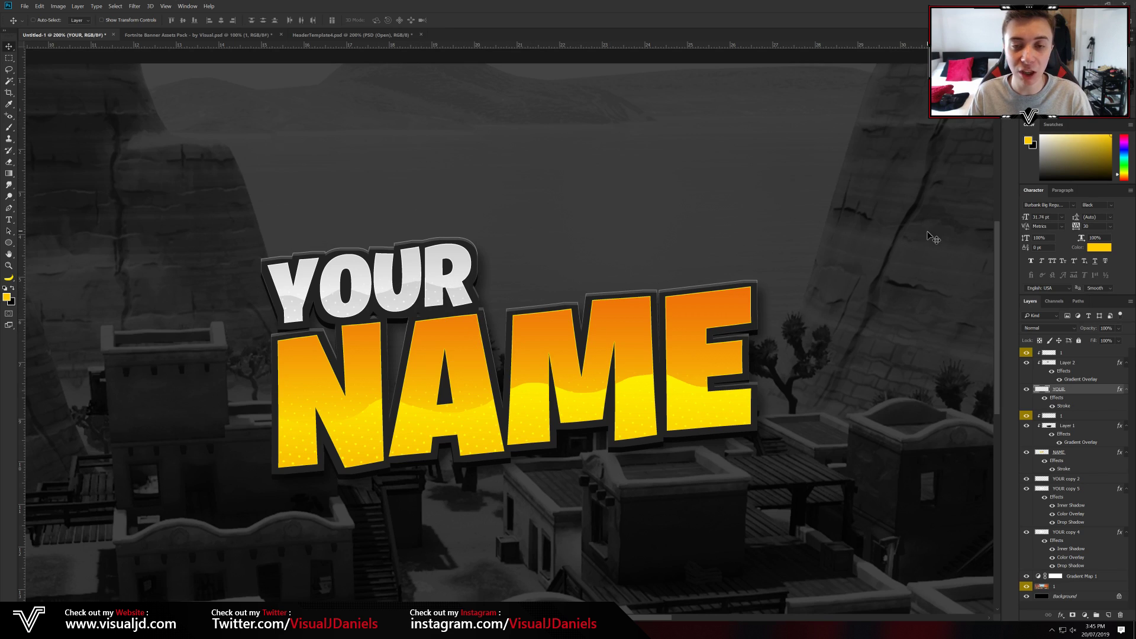
pyautogui.click(1027, 389)
pyautogui.click(1027, 389)
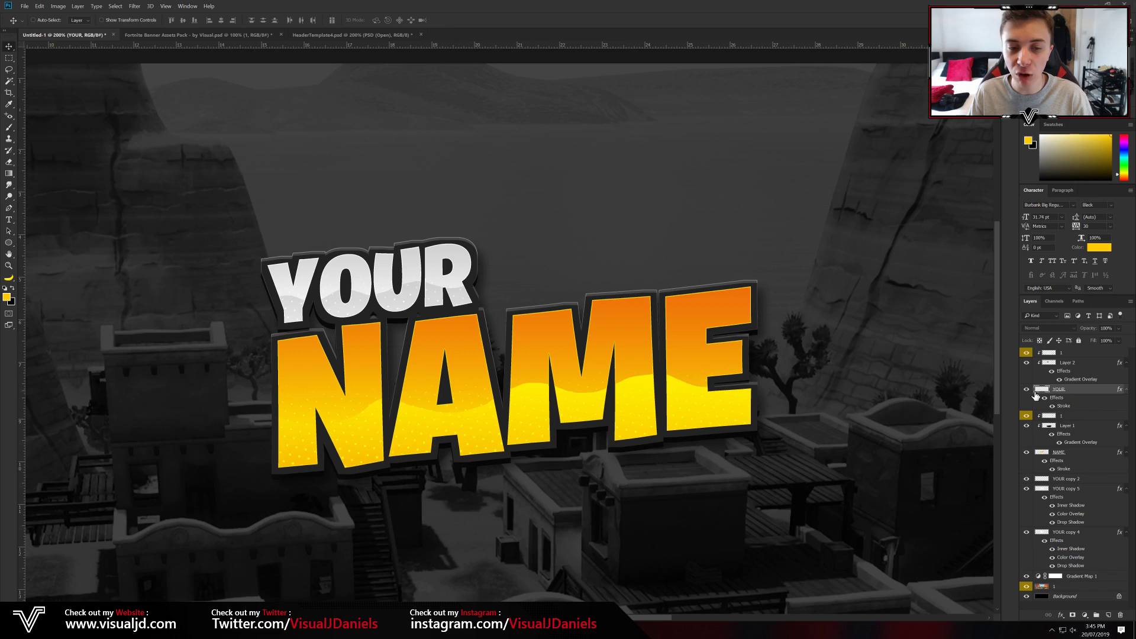
pyautogui.doubleClick(1092, 397)
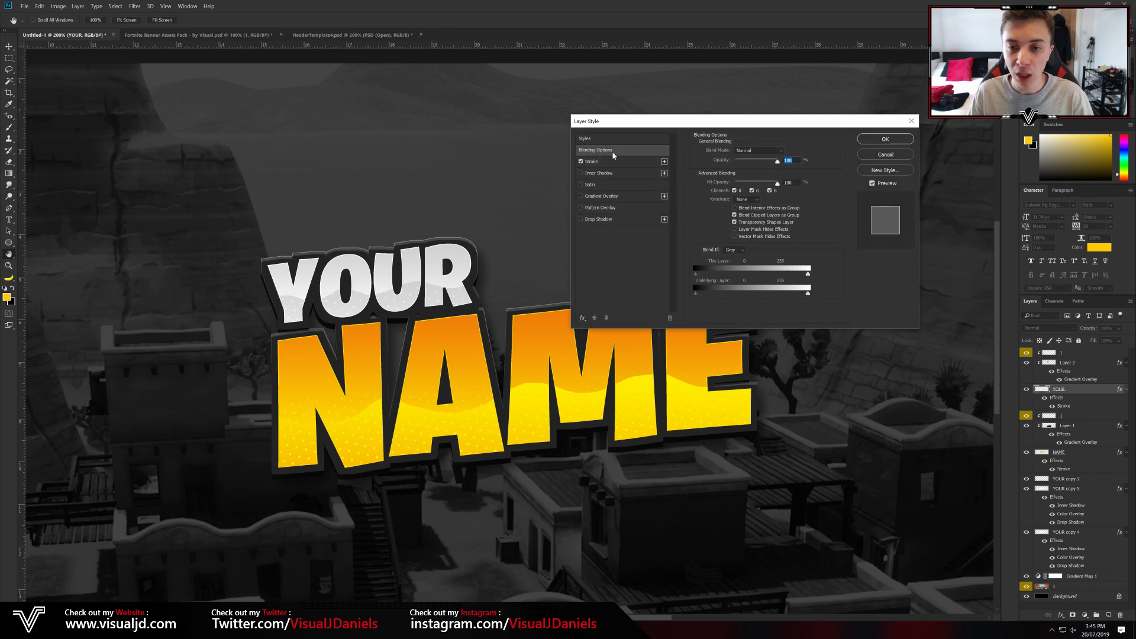
pyautogui.click(599, 173)
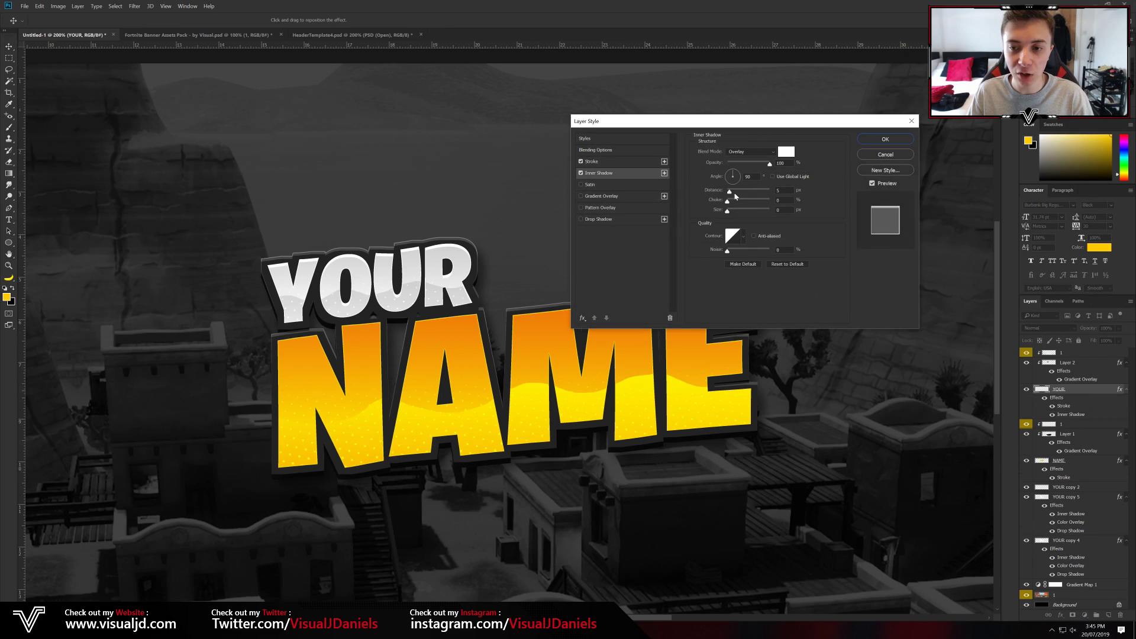
pyautogui.click(754, 153)
pyautogui.click(755, 154)
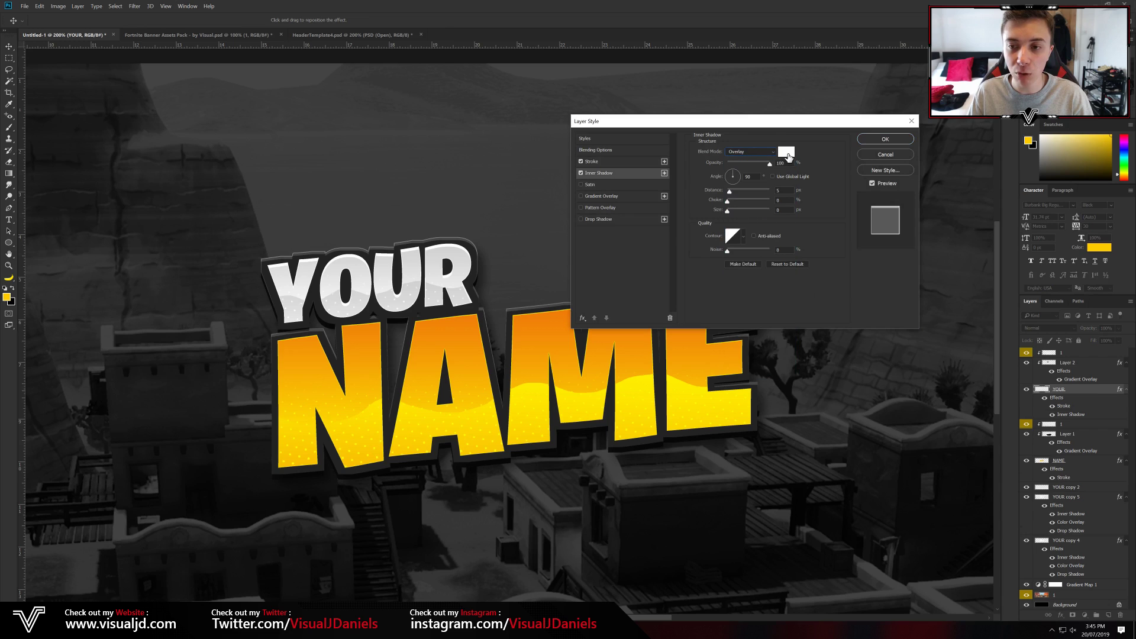
# Use white for the YOUR layer's inner shadow, fine-tune its distance and apply the layer style
pyautogui.click(786, 151)
pyautogui.moveTo(786, 175); pyautogui.dragTo(717, 145)
pyautogui.press('Return')
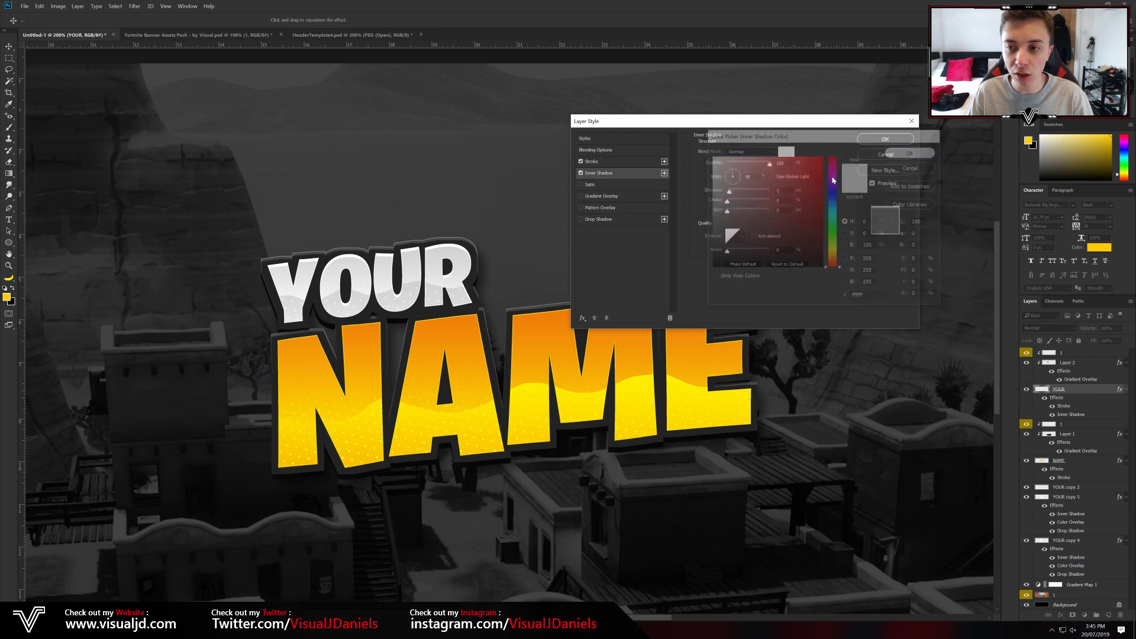
pyautogui.moveTo(729, 194); pyautogui.dragTo(731, 195)
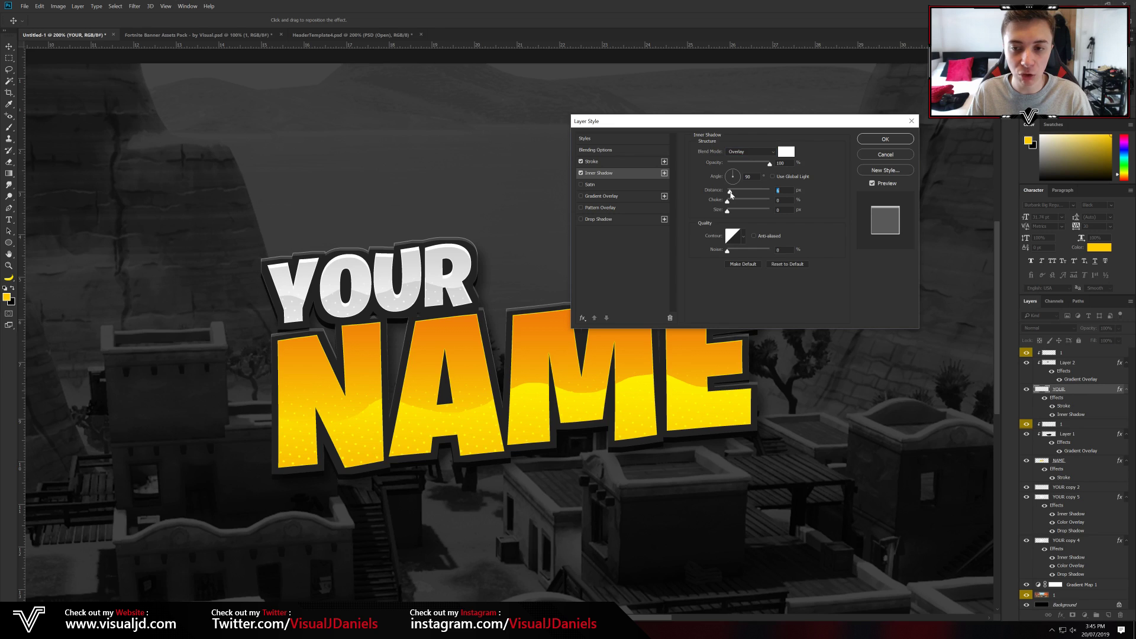
pyautogui.click(886, 139)
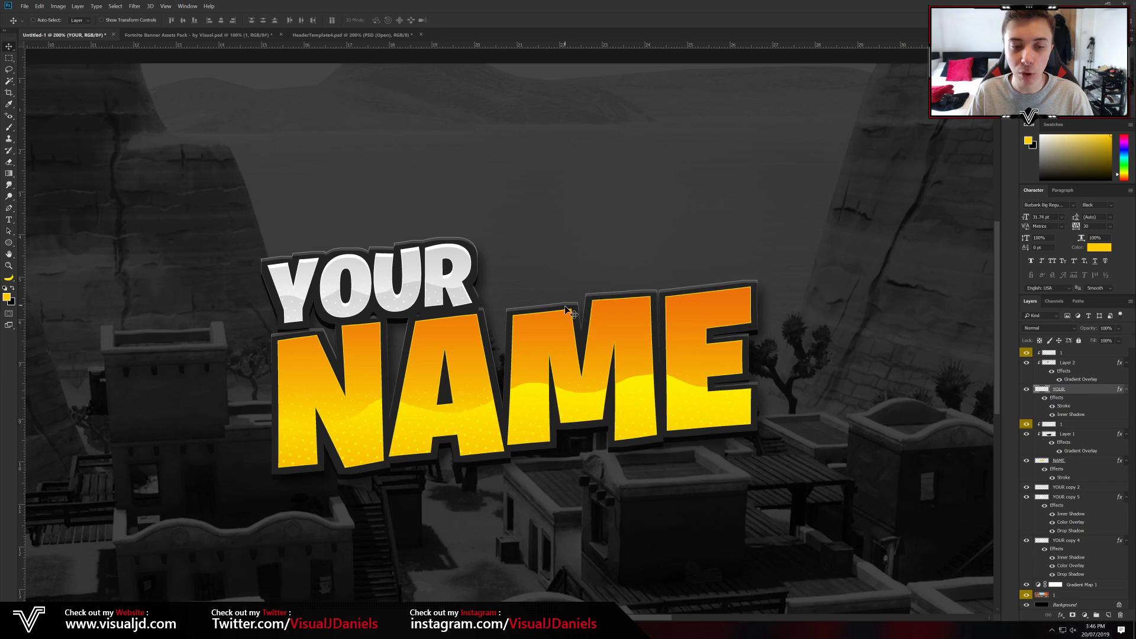
# Add a white Overlay Inner Shadow to the NAME text layer and adjust its distance slightly
pyautogui.scroll(-3, 588, 374)
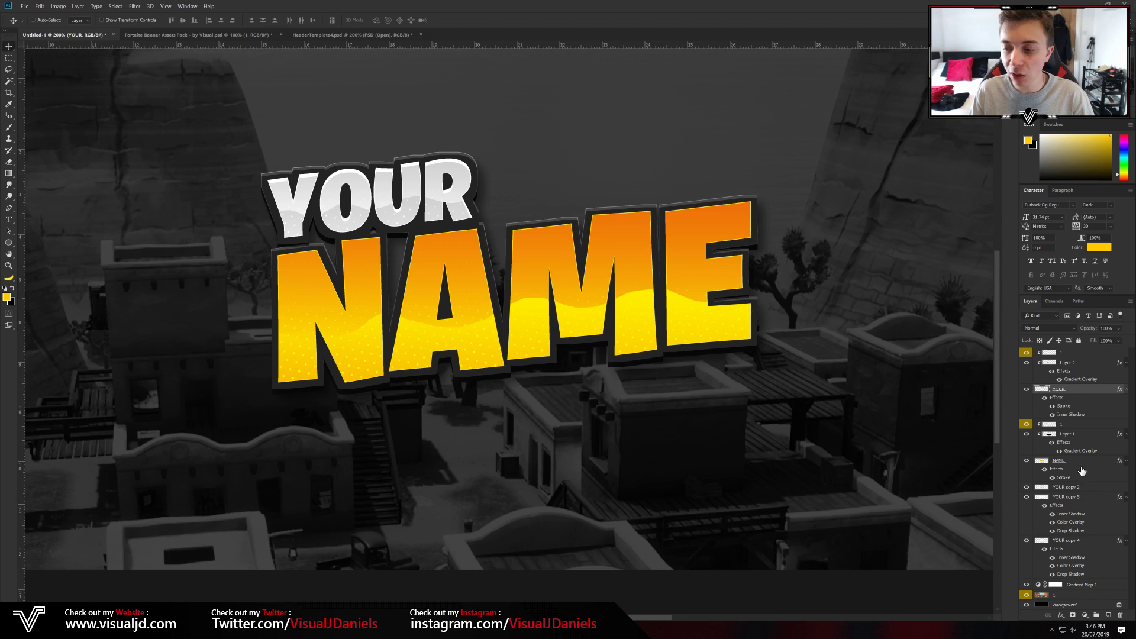
pyautogui.click(1083, 465)
pyautogui.doubleClick(1083, 465)
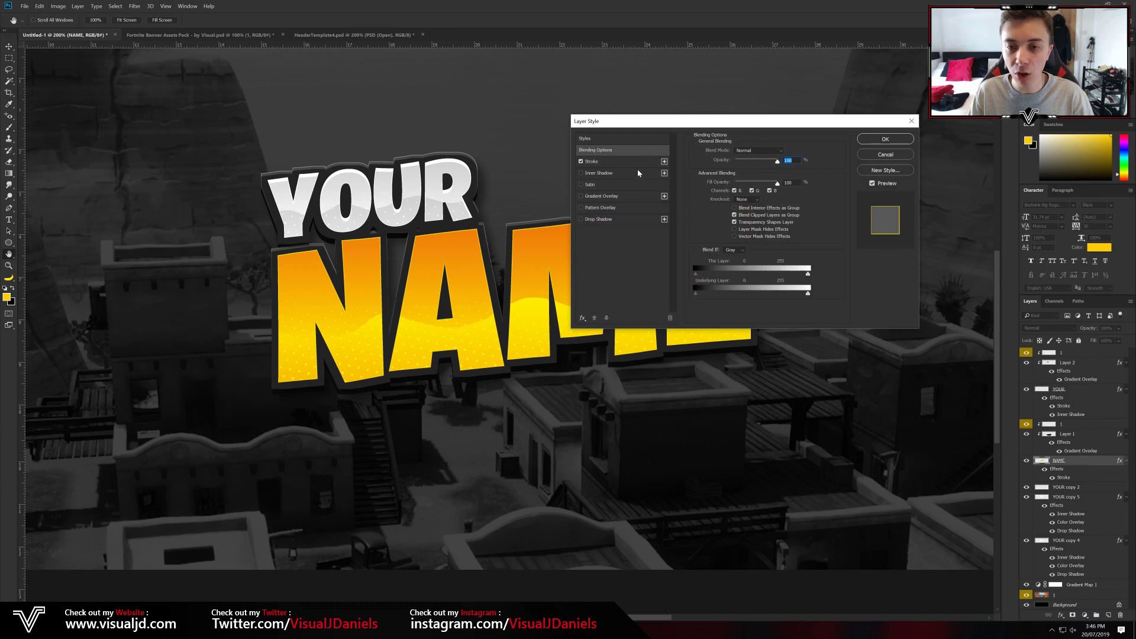
pyautogui.click(609, 173)
pyautogui.moveTo(729, 195); pyautogui.dragTo(736, 198)
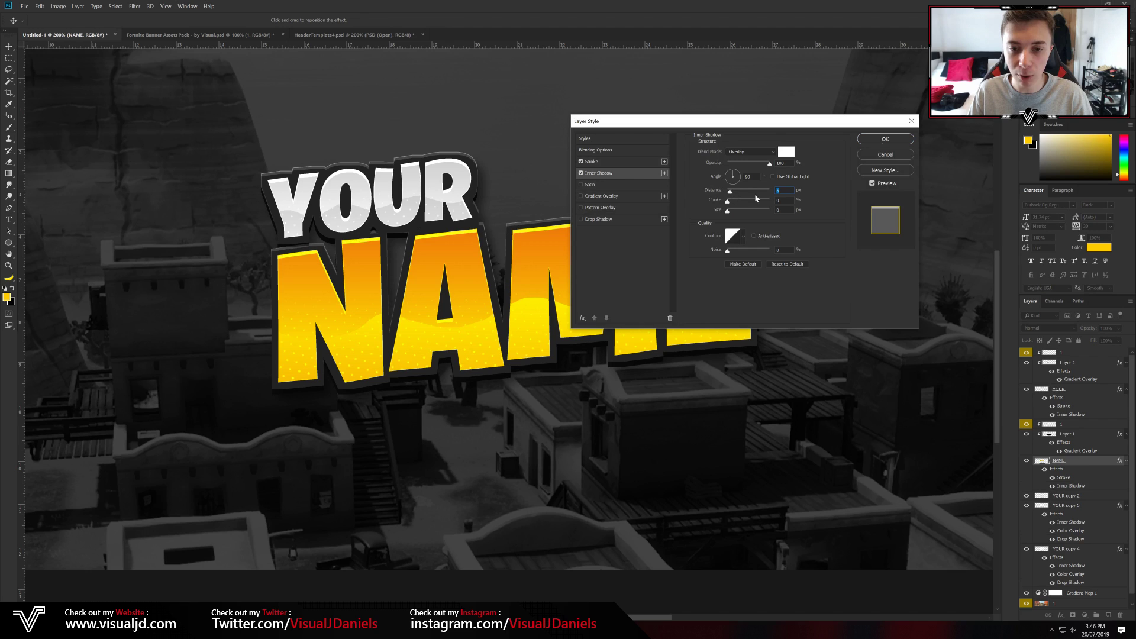
pyautogui.click(885, 139)
# Group all lettering layers from the topmost layer 1 down to YOUR copy 4 and name the group TEXT
pyautogui.scroll(3, 672, 326)
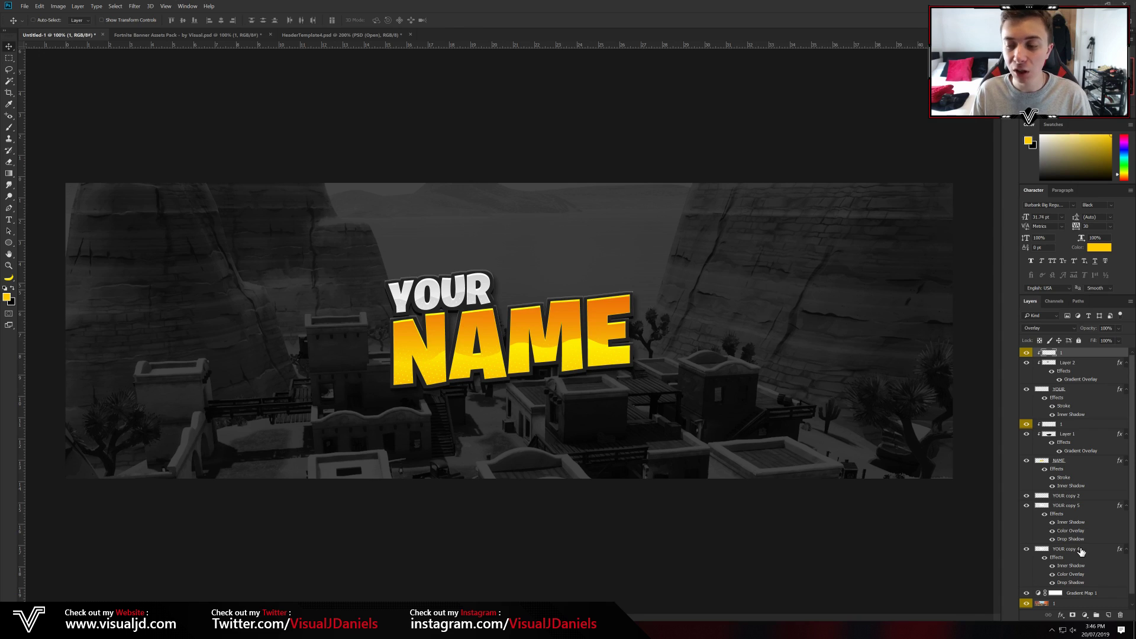
pyautogui.scroll(-1, 1072, 562)
pyautogui.scroll(1, 1079, 582)
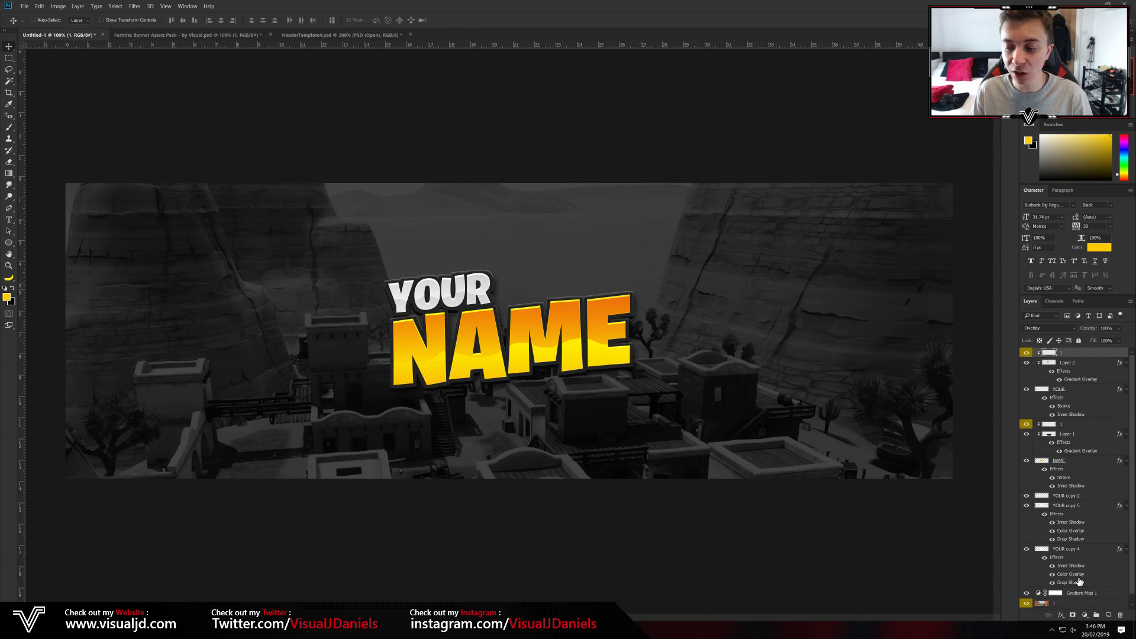
pyautogui.keyDown('shift'); pyautogui.click(1080, 564); pyautogui.keyUp('shift')
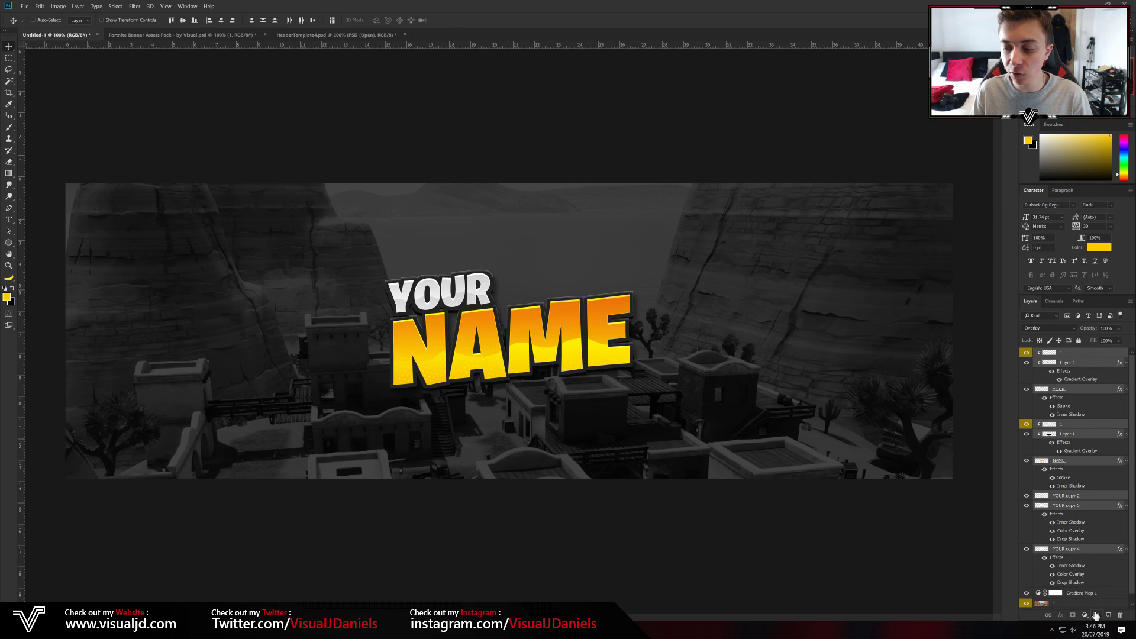
pyautogui.click(1095, 615)
pyautogui.doubleClick(1058, 354)
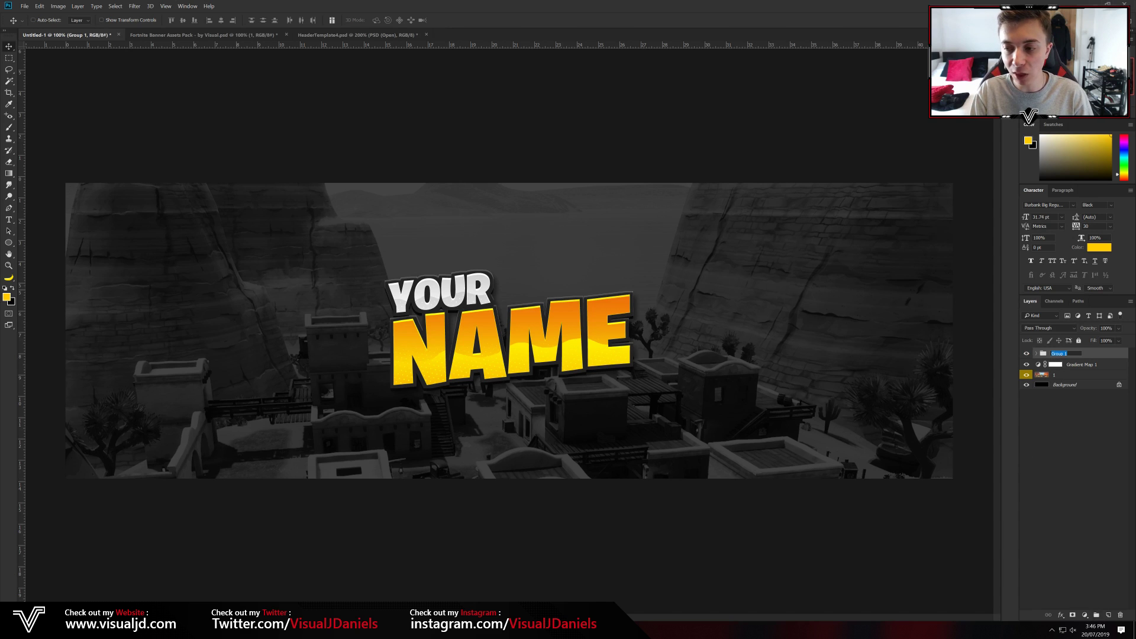
pyautogui.press('Return')
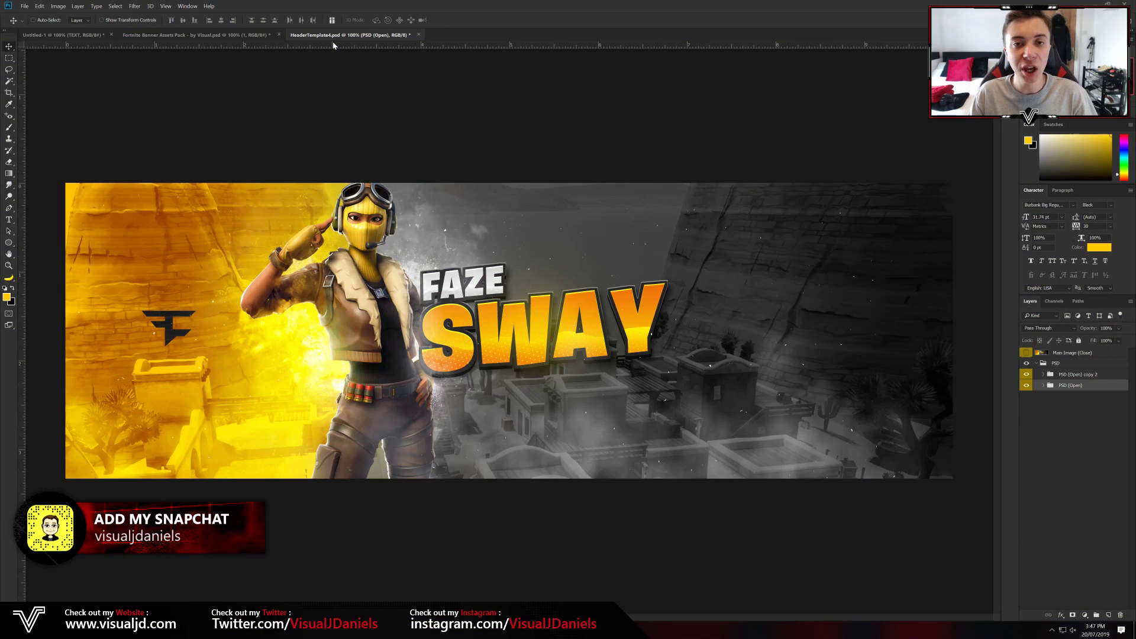
# Show character skin 1 in the Fortnite Banner Assets Pack document and bring it into the Untitled-1 banner
pyautogui.click(254, 35)
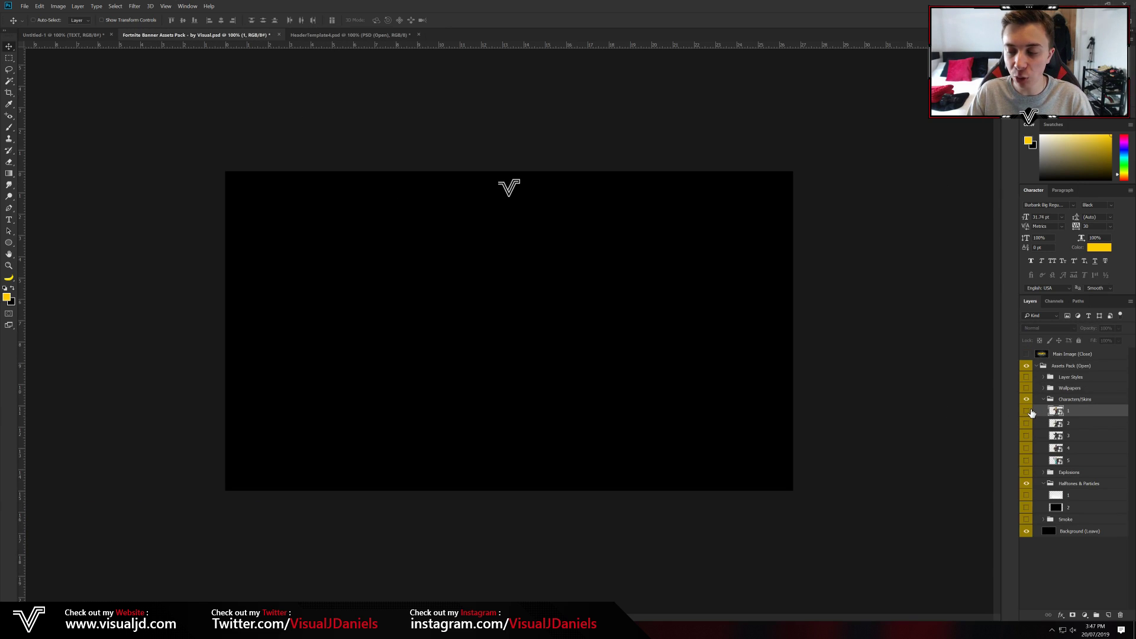
pyautogui.click(1027, 411)
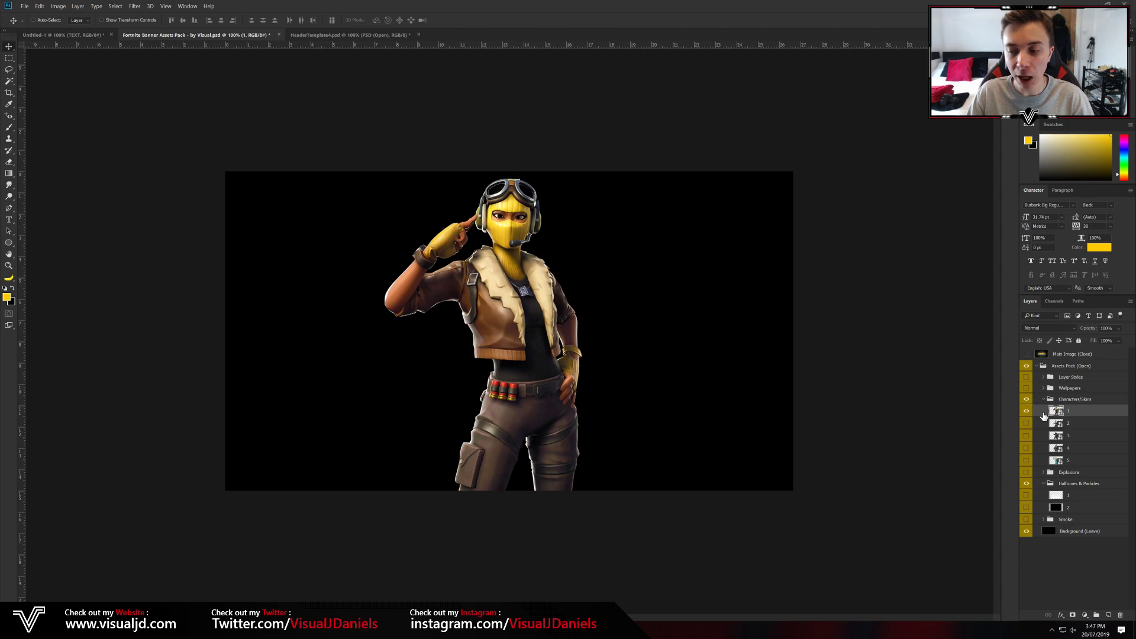
pyautogui.moveTo(568, 302); pyautogui.dragTo(396, 296)
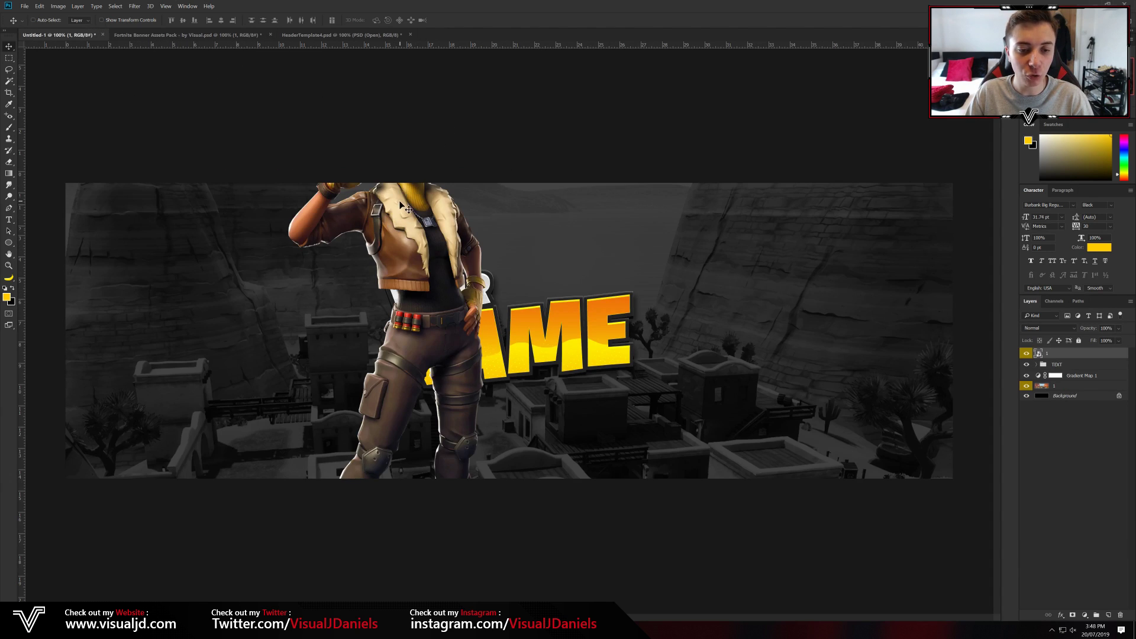
# Arrange the lettering beside the character's torso and put the TEXT group above the character layer
pyautogui.moveTo(355, 355); pyautogui.dragTo(482, 294)
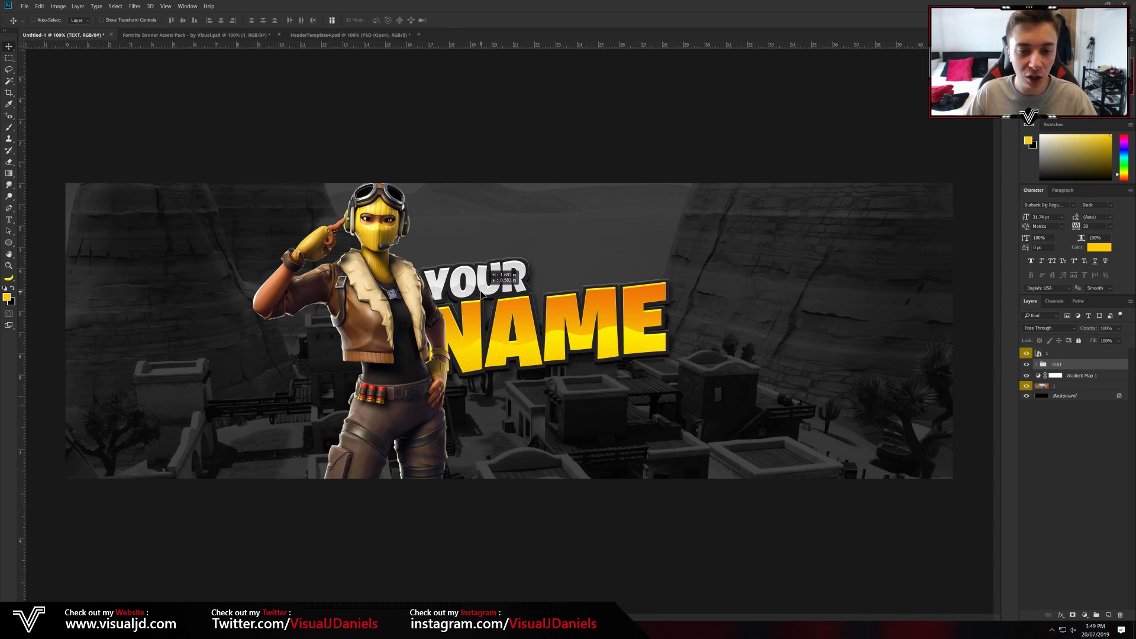
pyautogui.moveTo(1057, 365); pyautogui.dragTo(1057, 352)
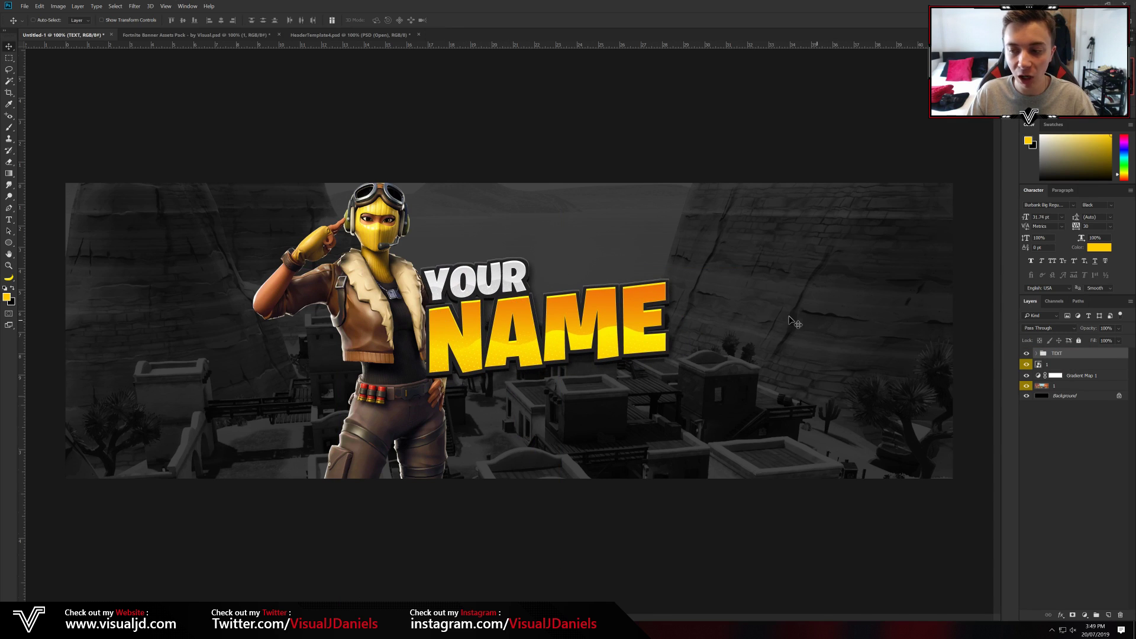
pyautogui.moveTo(524, 308); pyautogui.dragTo(562, 295)
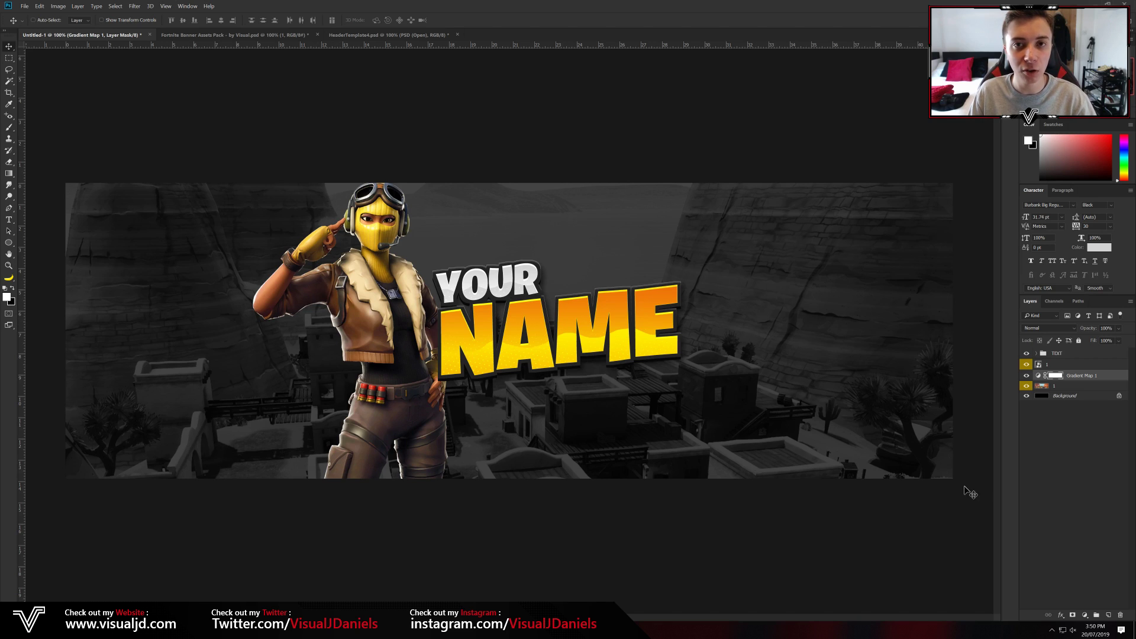
# Compare the background with and without Gradient Map 1, add a second Gradient Map above it and choose the yellow gradient preset
pyautogui.click(1027, 375)
pyautogui.click(1026, 376)
pyautogui.click(1026, 376)
pyautogui.click(1027, 376)
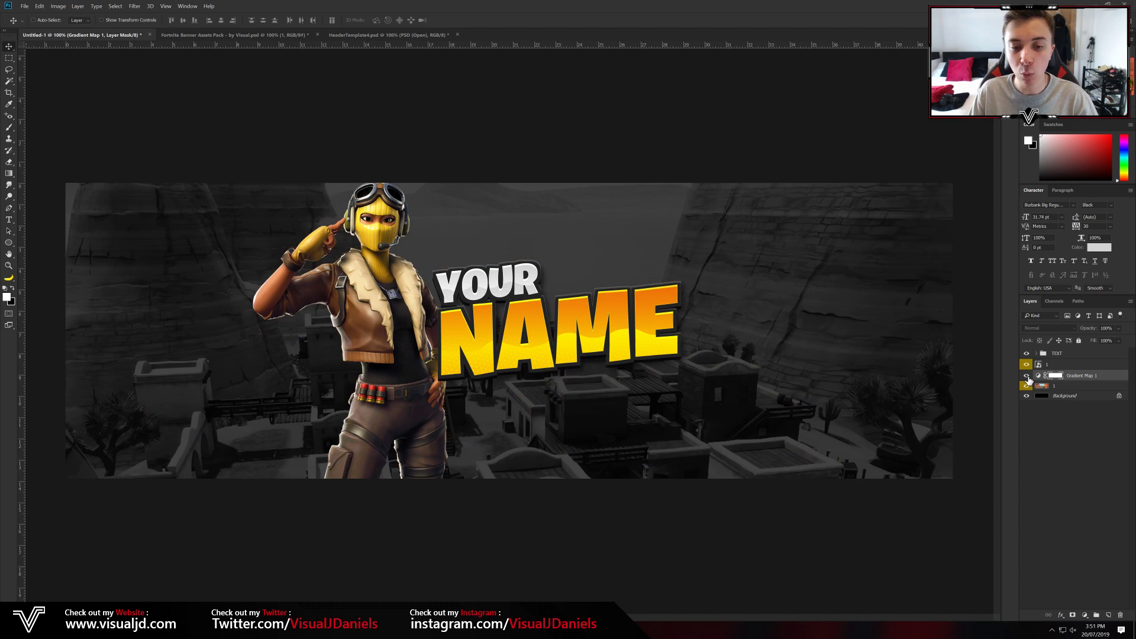
pyautogui.click(1085, 615)
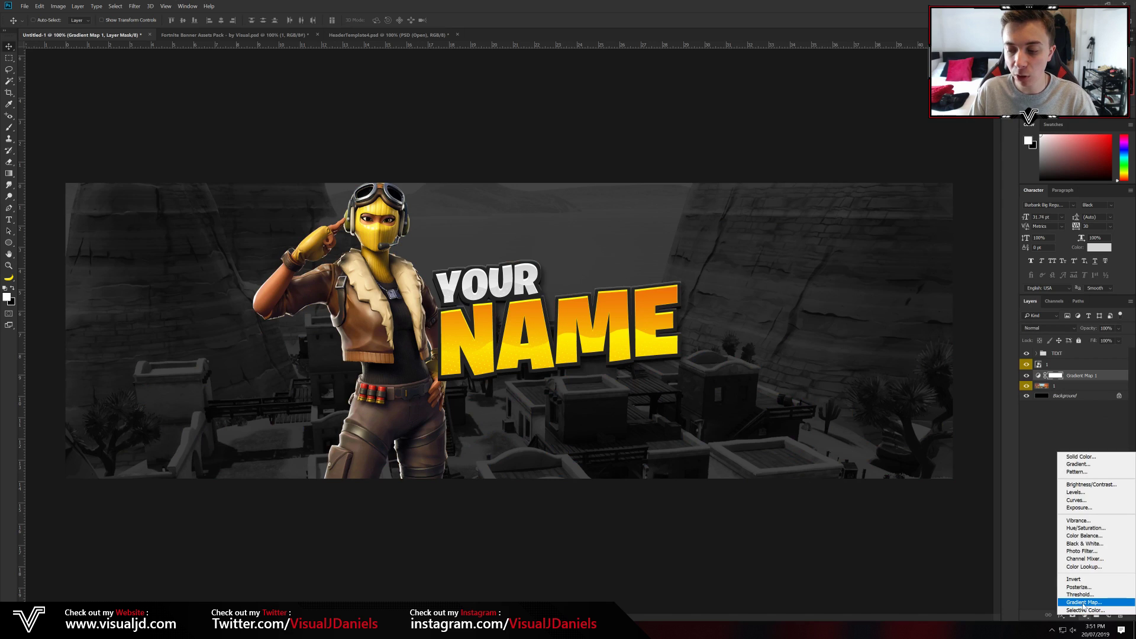
pyautogui.click(1085, 603)
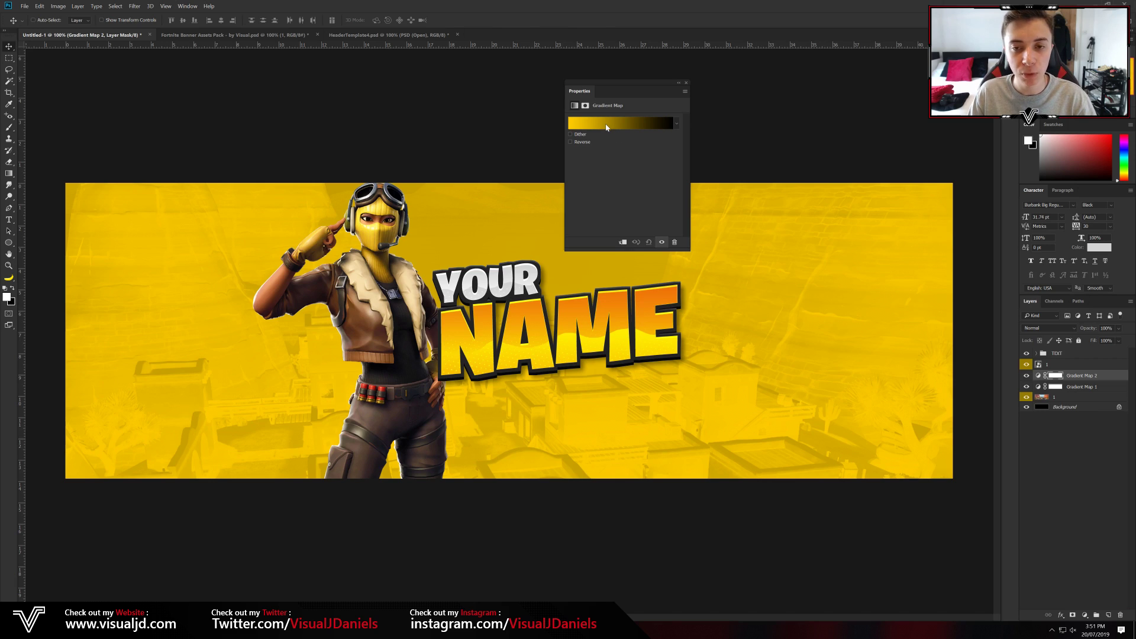
pyautogui.click(628, 127)
pyautogui.click(686, 220)
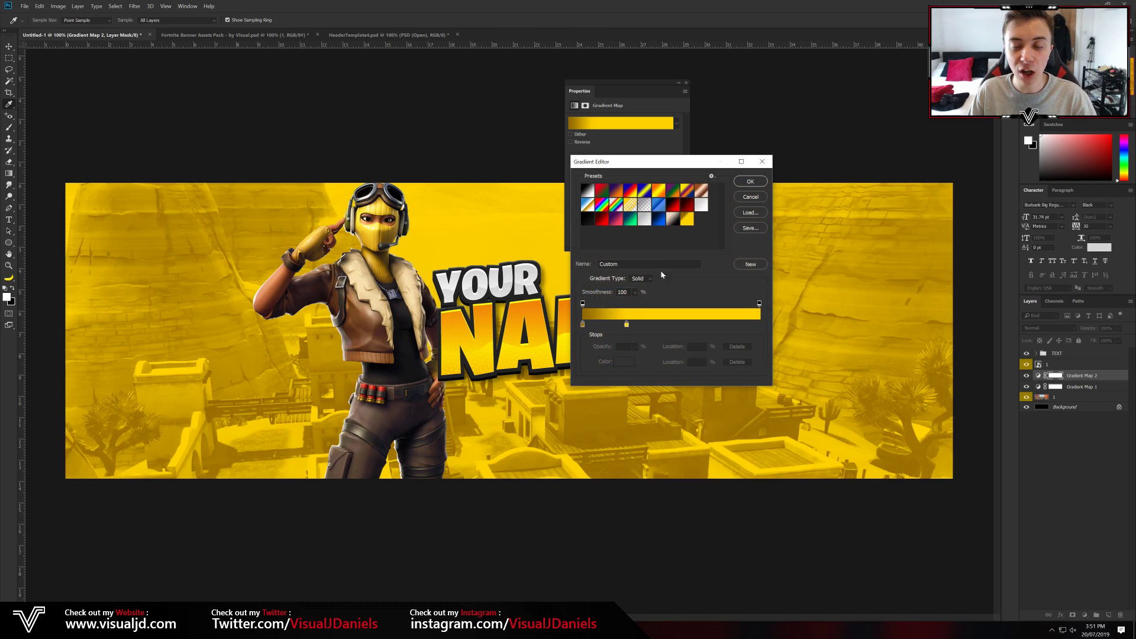
# Set the second gradient map's dark stop to #936800 and its bright yellow stop to #ffd200
pyautogui.click(583, 326)
pyautogui.doubleClick(583, 326)
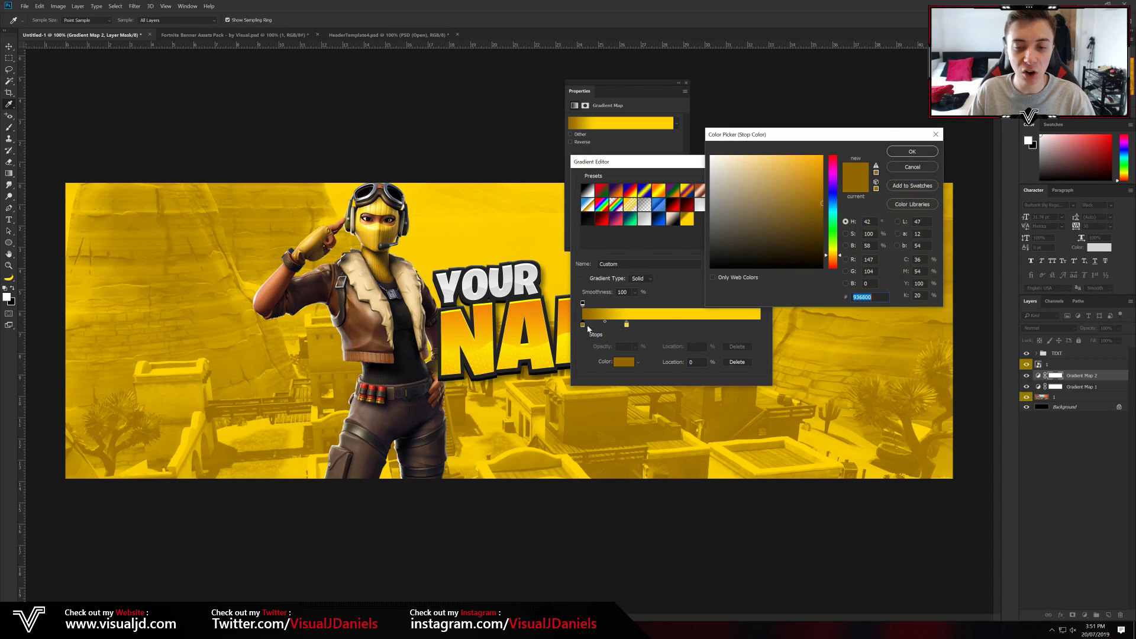
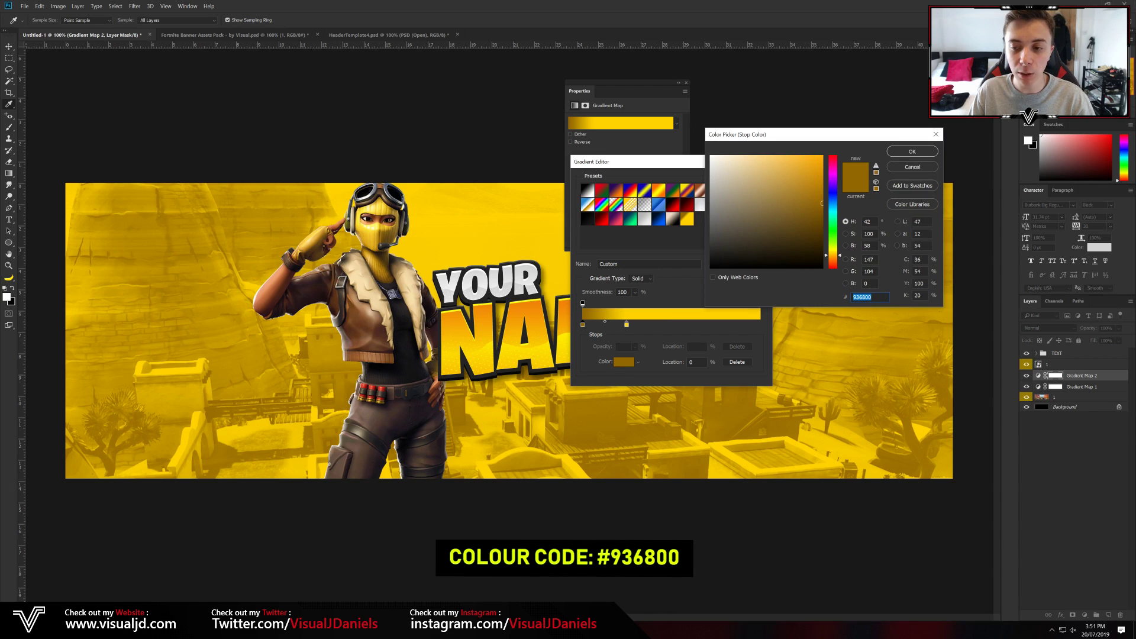
pyautogui.click(905, 151)
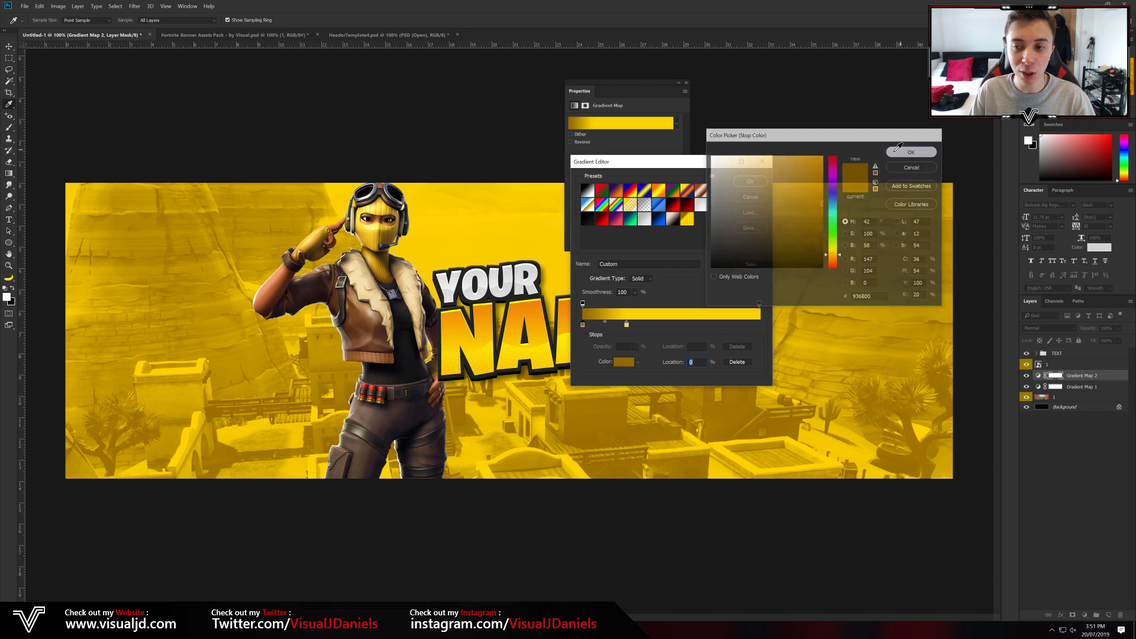
pyautogui.doubleClick(627, 324)
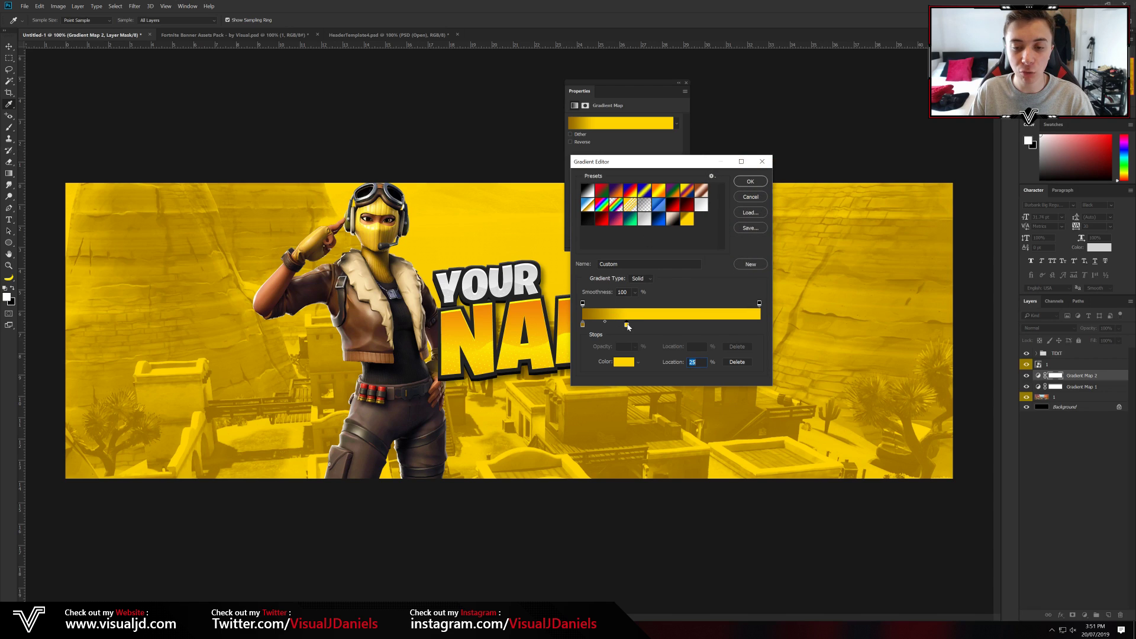
pyautogui.write('ffd200')
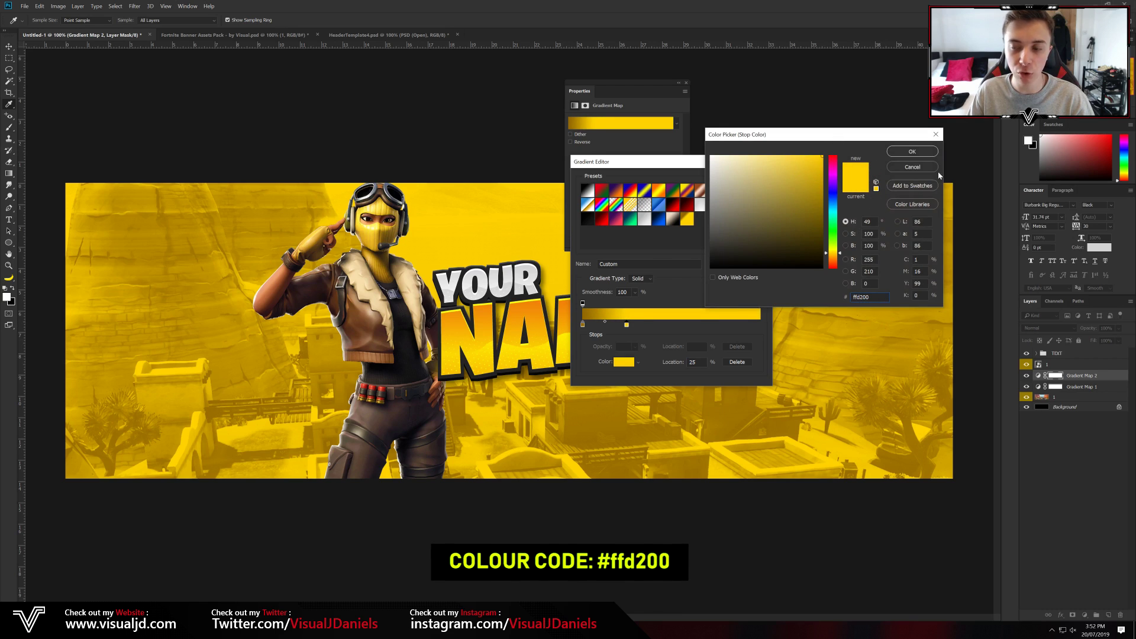
pyautogui.doubleClick(856, 297)
pyautogui.click(912, 153)
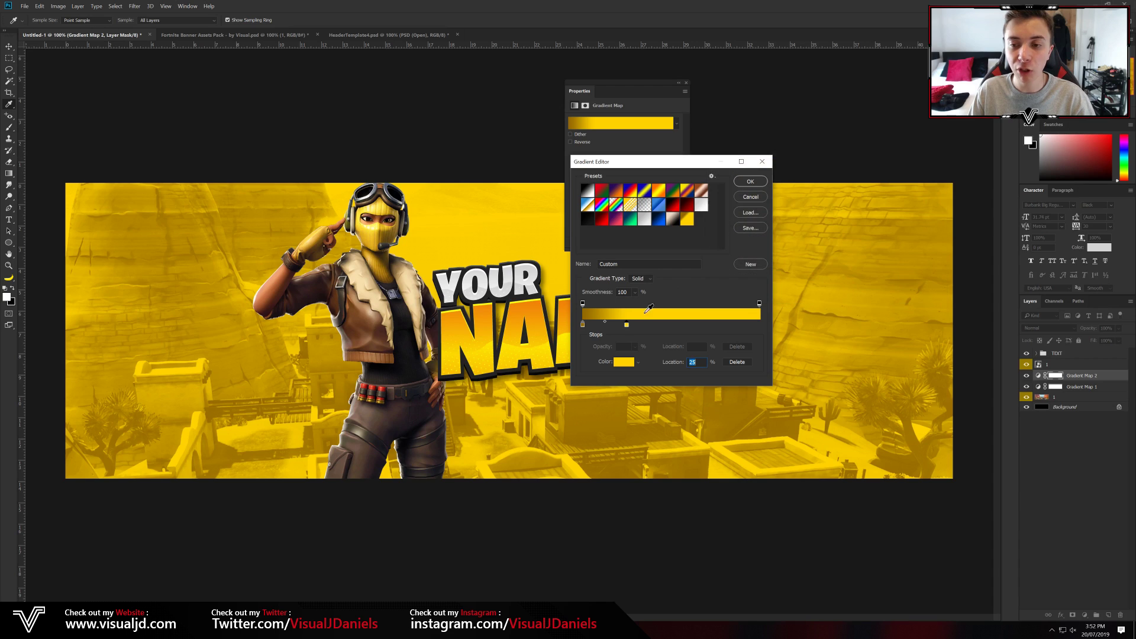
# Try different positions for the bright yellow stop, place it at 20% and apply the gradient
pyautogui.moveTo(627, 326); pyautogui.dragTo(764, 324)
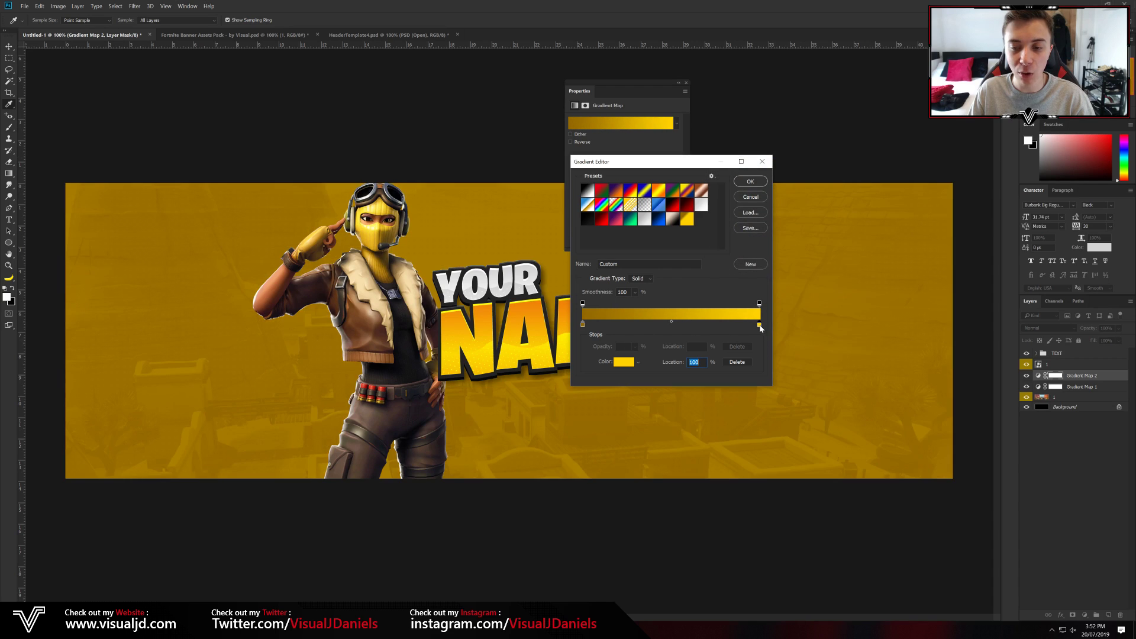
pyautogui.moveTo(760, 326); pyautogui.dragTo(622, 329)
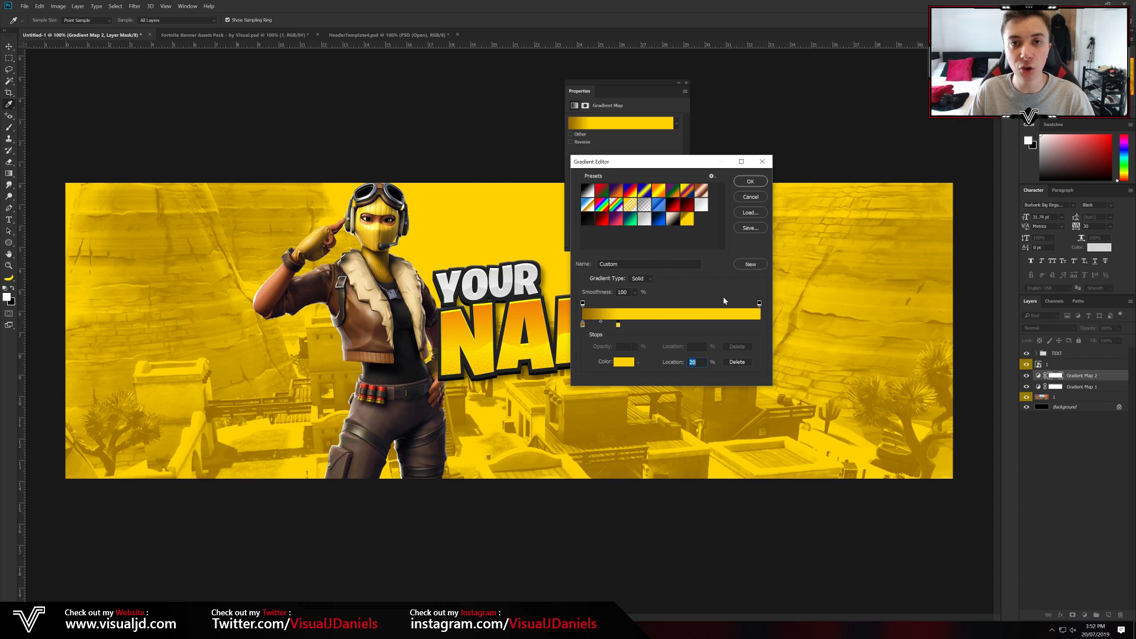
pyautogui.click(750, 182)
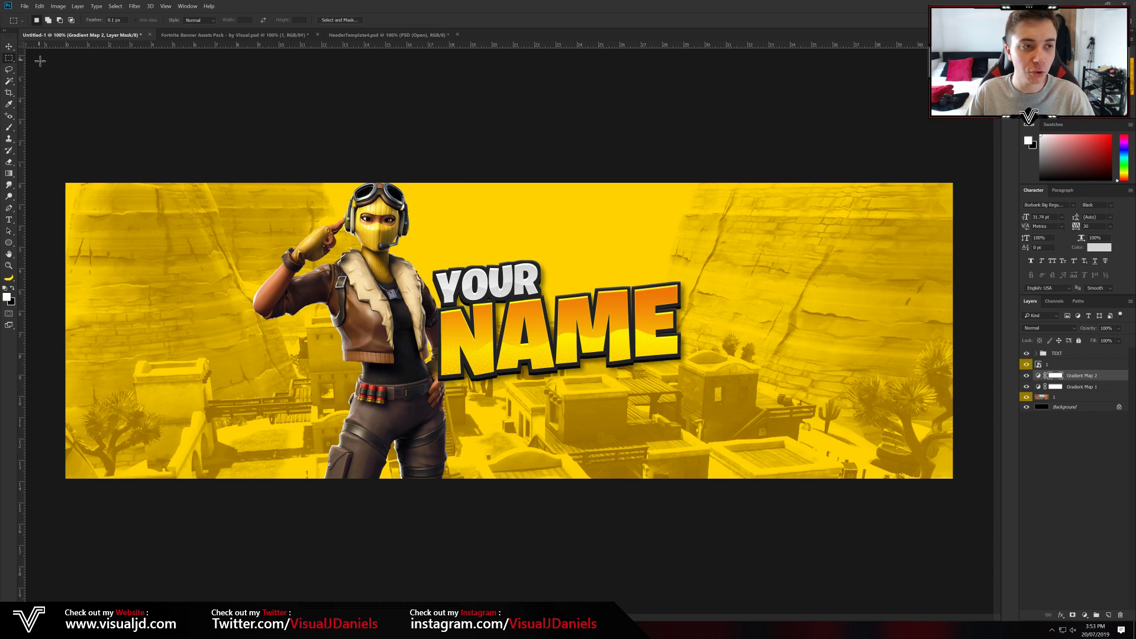
# Mask Gradient Map 2 with black across the area from the character's midline to the banner's far edge, then deselect
pyautogui.moveTo(981, 492); pyautogui.dragTo(368, 134)
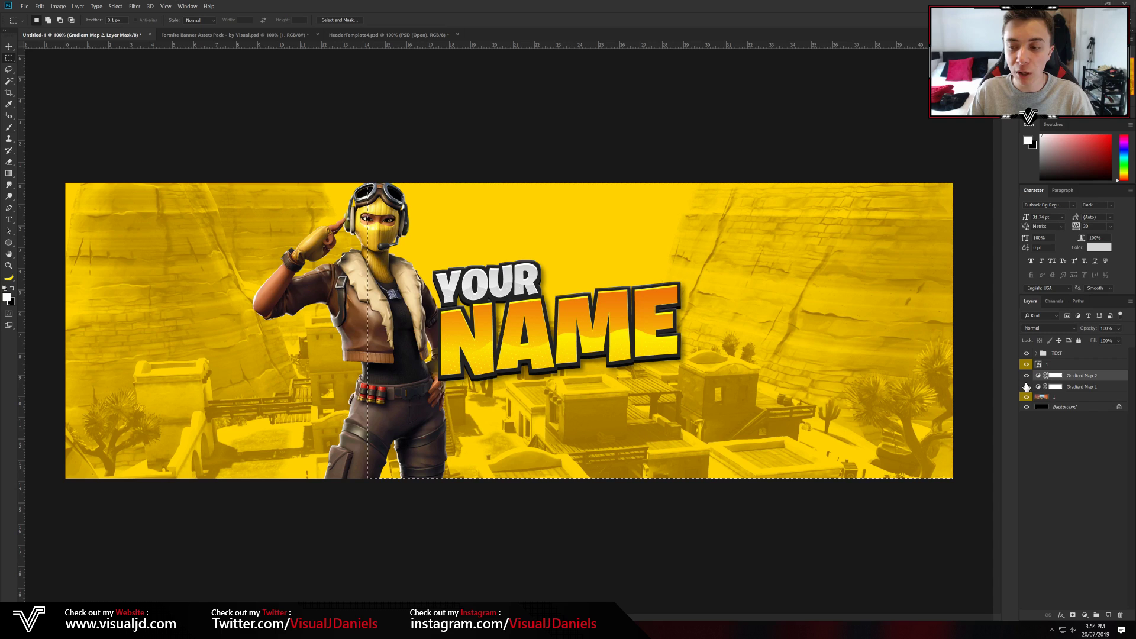
pyautogui.hotkey('ctrl', 'BackSpace')
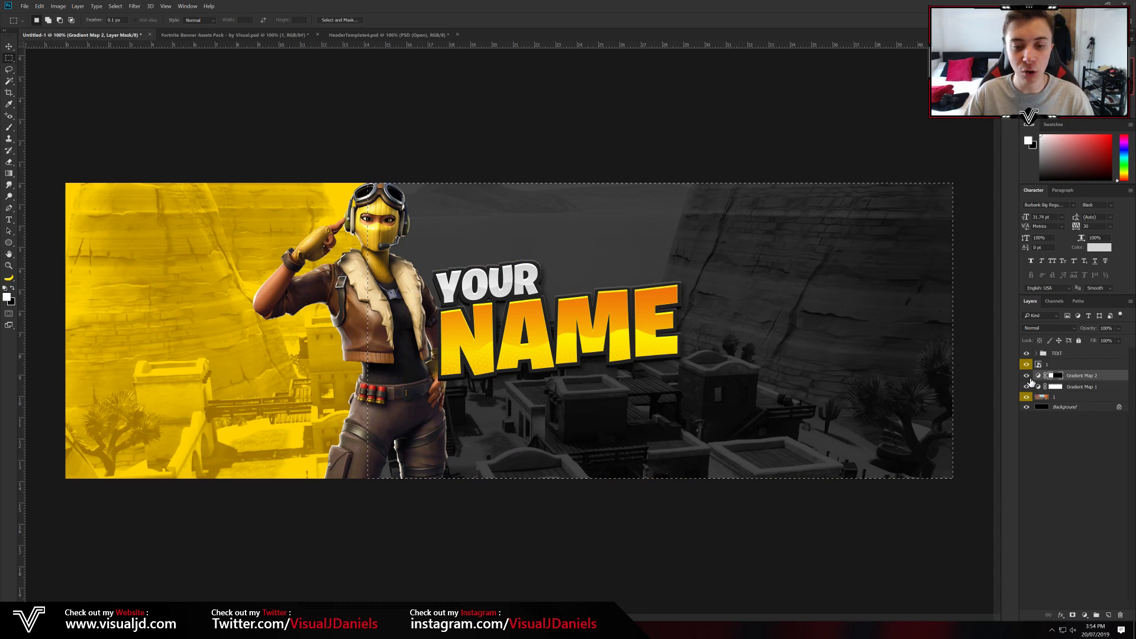
pyautogui.hotkey('ctrl', 'd')
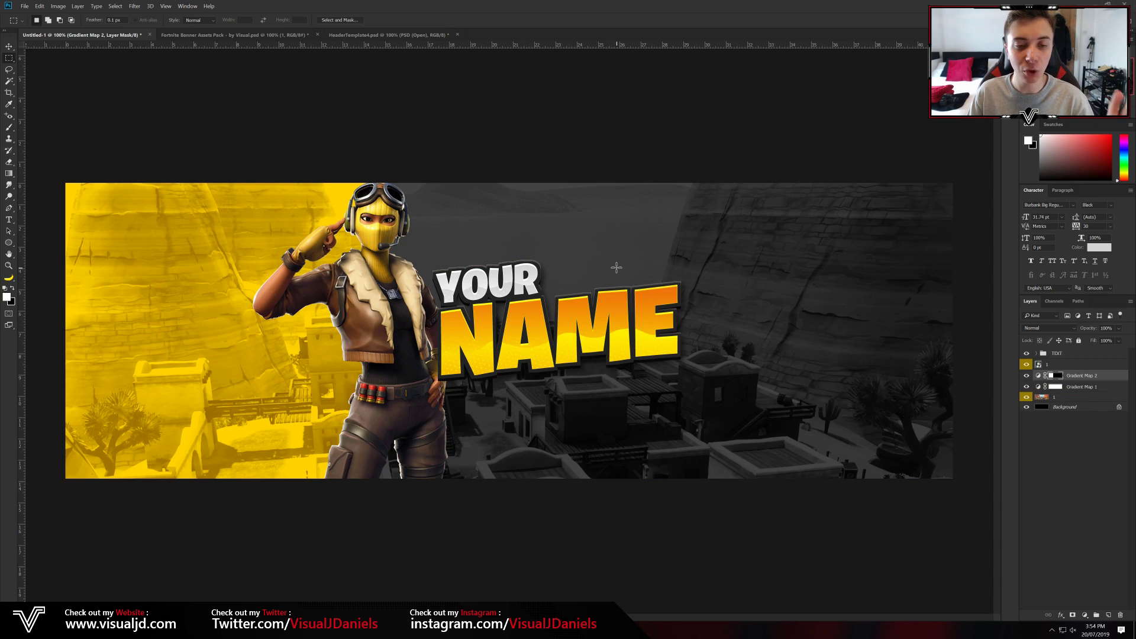
# Compare the banner with the finished HeaderTemplate4 design and return to the banner document
pyautogui.press('v')
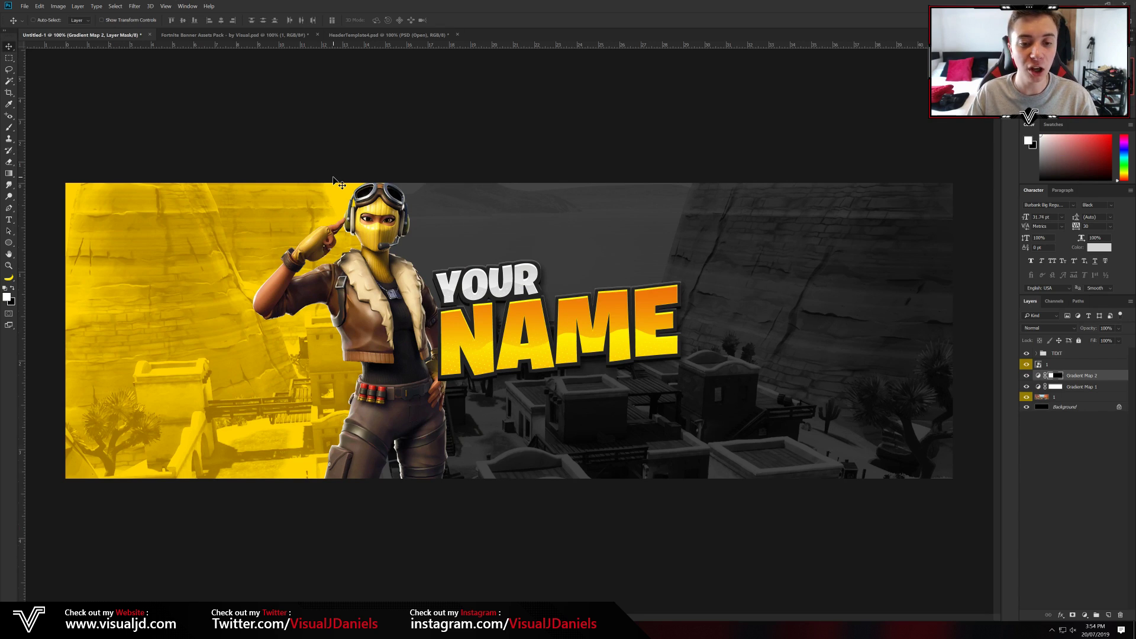
pyautogui.click(441, 35)
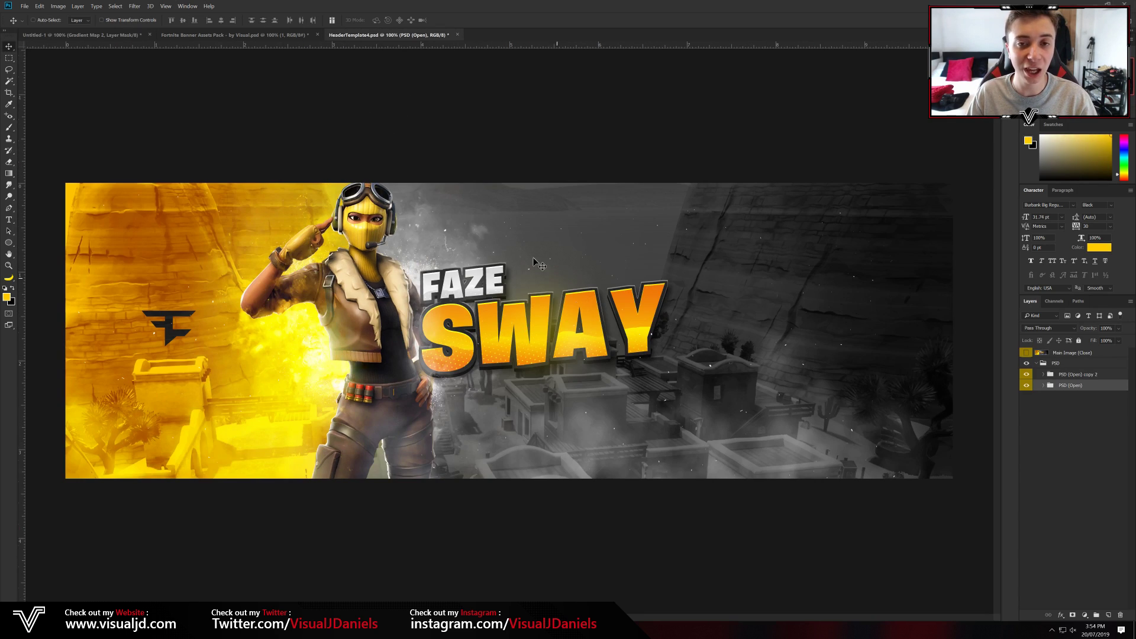
pyautogui.hotkey('ctrl', 'Tab')
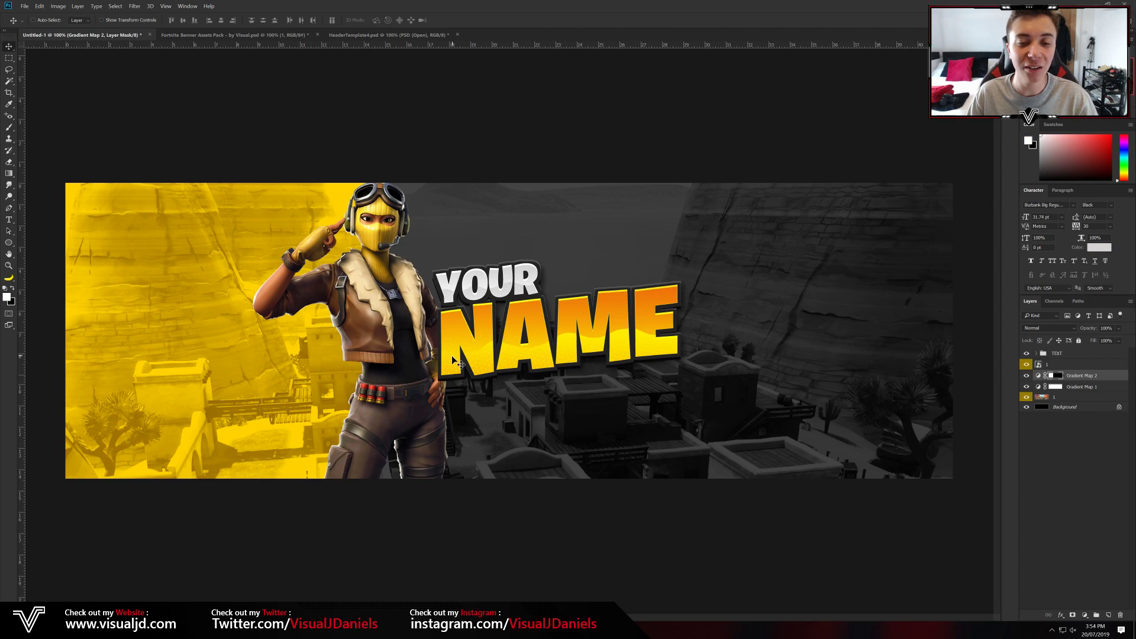
# In the Fortnite assets pack, hide Characters/Skins, show the Explosions group and copy explosion 1 into the banner behind the character
pyautogui.click(266, 34)
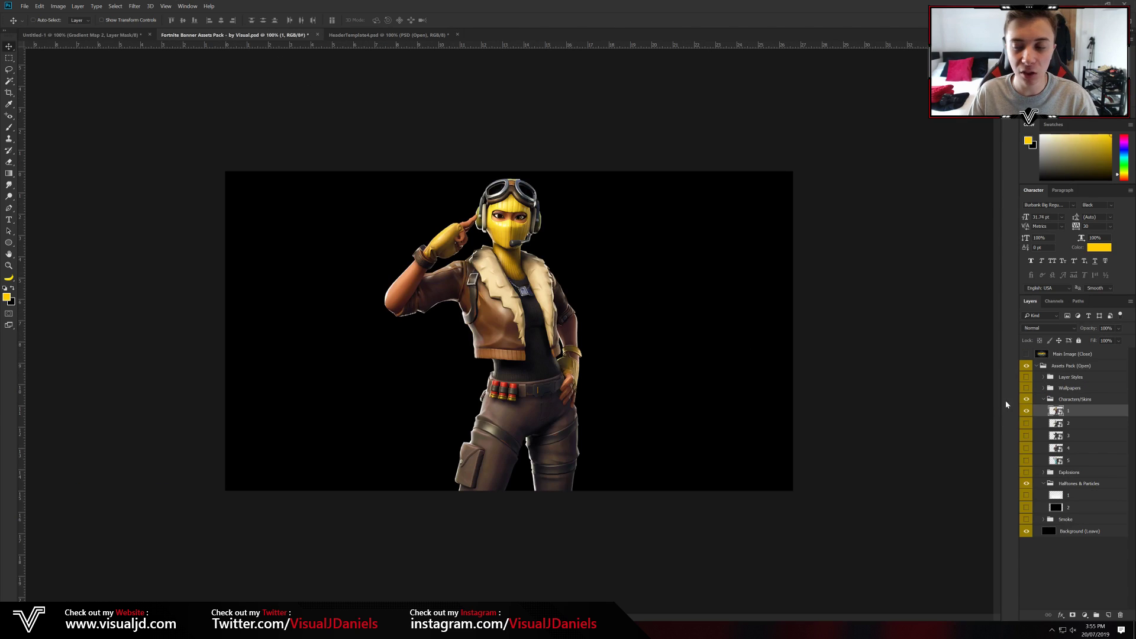
pyautogui.click(1043, 399)
pyautogui.click(1026, 399)
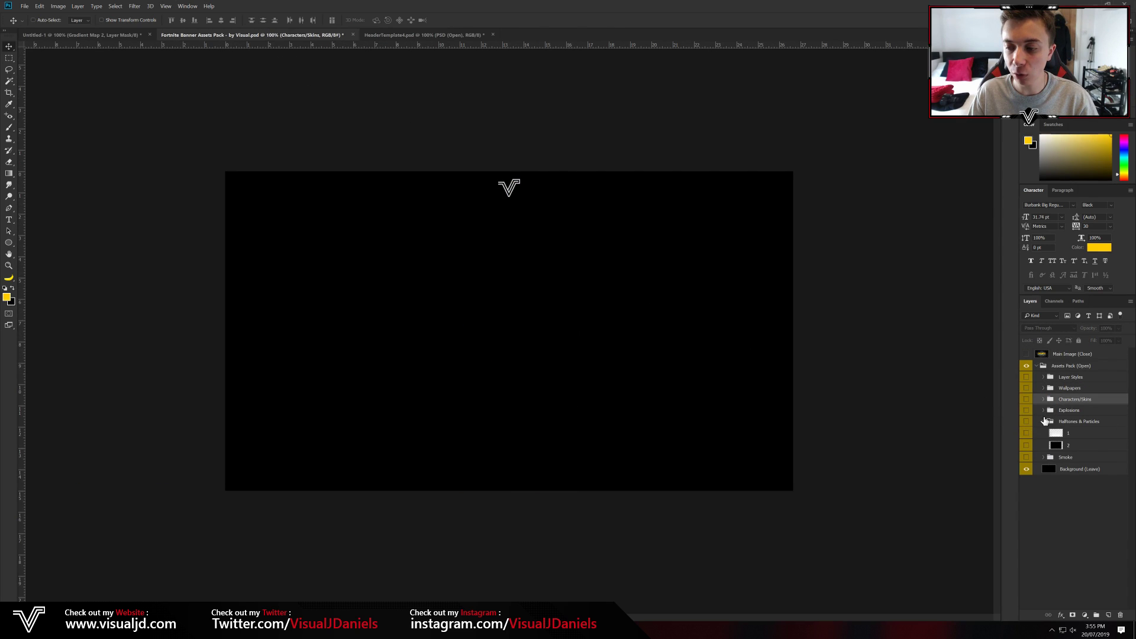
pyautogui.click(1044, 411)
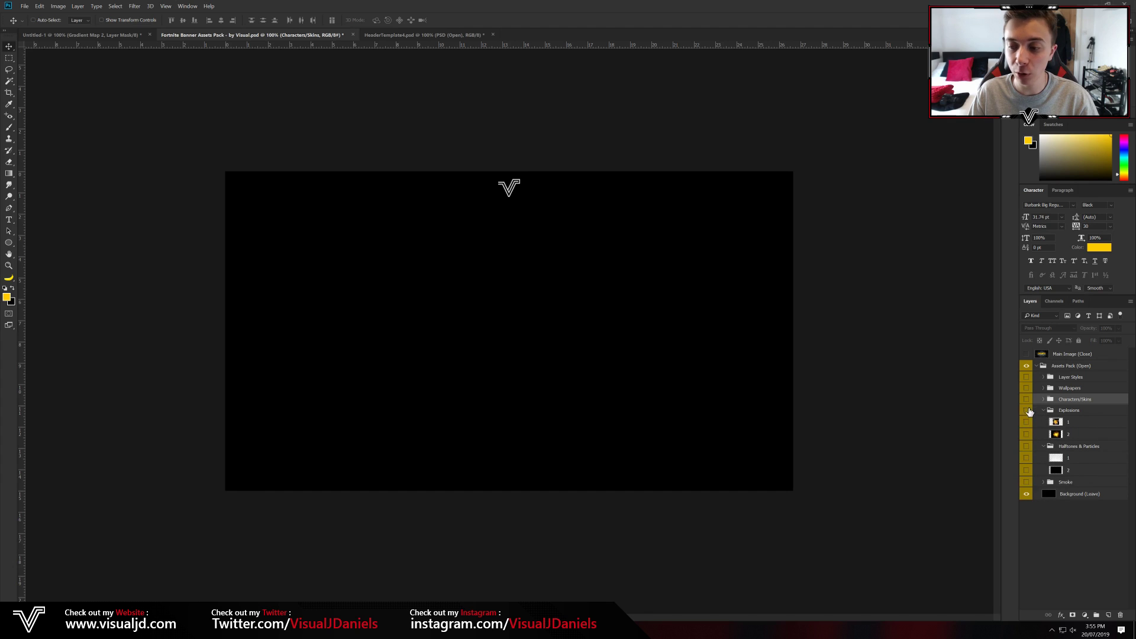
pyautogui.click(1027, 411)
pyautogui.click(1078, 424)
pyautogui.moveTo(545, 297); pyautogui.dragTo(447, 325)
# Adjust the explosion's size and position behind the character's torso and switch to the Eraser
pyautogui.hotkey('ctrl', 't')
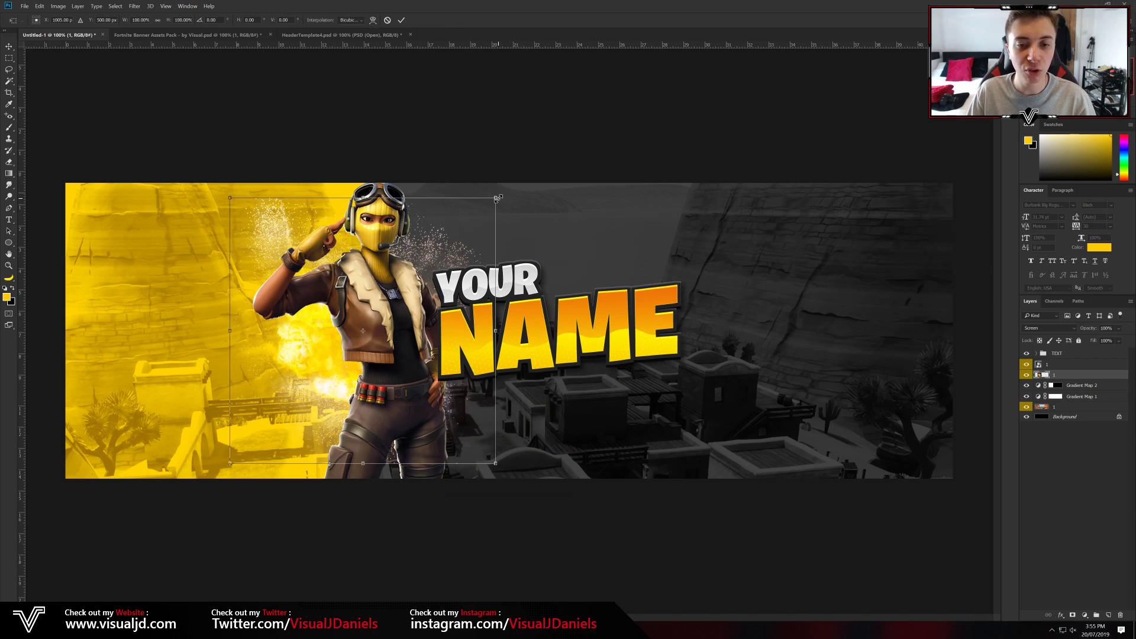
pyautogui.moveTo(497, 197); pyautogui.dragTo(475, 225)
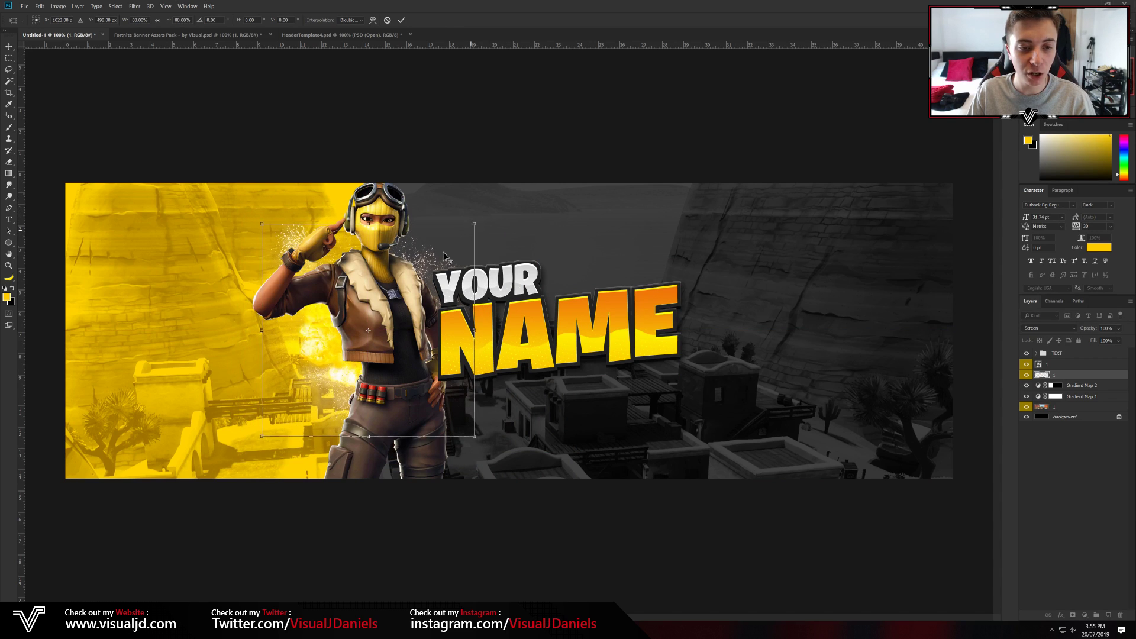
pyautogui.moveTo(428, 266); pyautogui.dragTo(432, 258)
pyautogui.moveTo(478, 216); pyautogui.dragTo(468, 243)
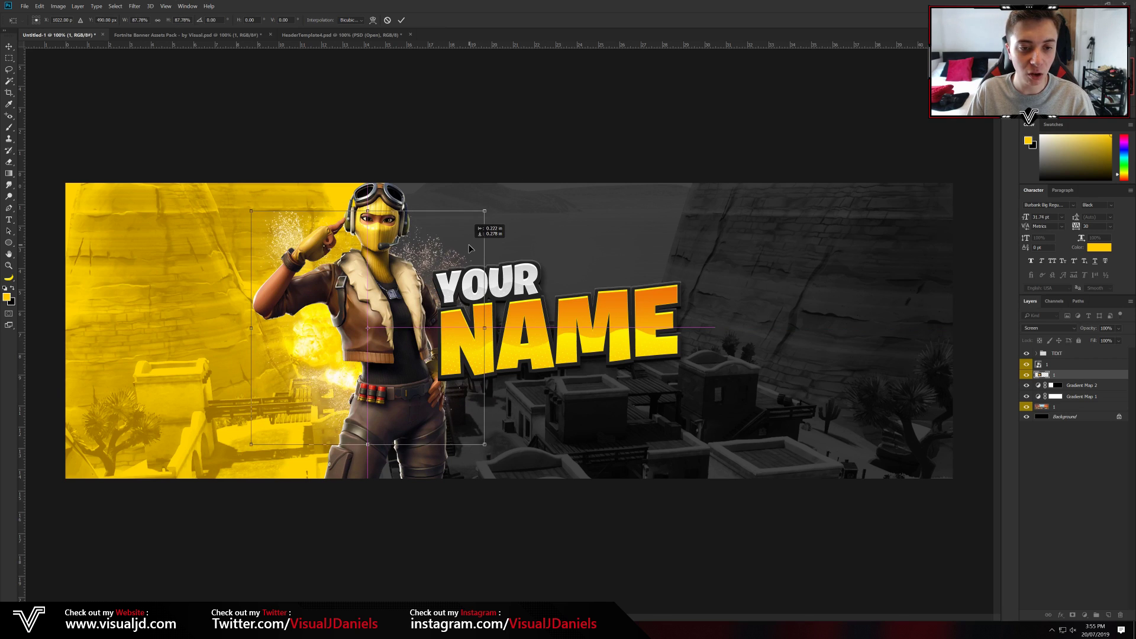
pyautogui.press('Return')
pyautogui.hotkey('ctrl', '+')
pyautogui.hscroll(-10, 527, 348)
pyautogui.scroll(2, 527, 348)
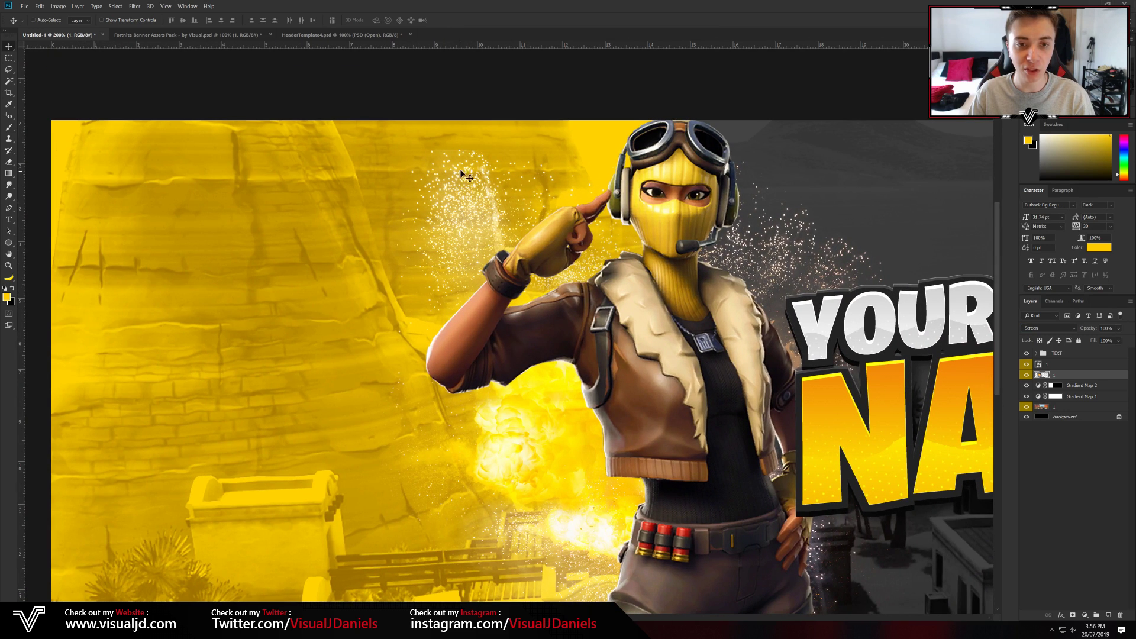
pyautogui.click(10, 162)
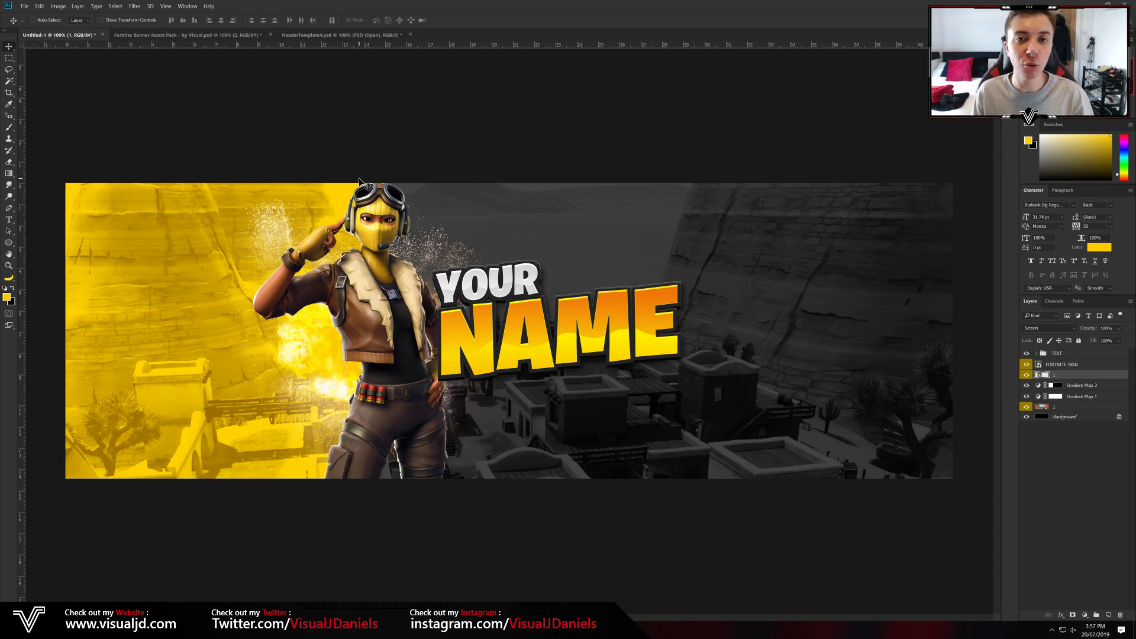
# Copy explosion 2 from the assets pack into the banner, position it behind the character and set its blend mode to Screen
pyautogui.click(165, 37)
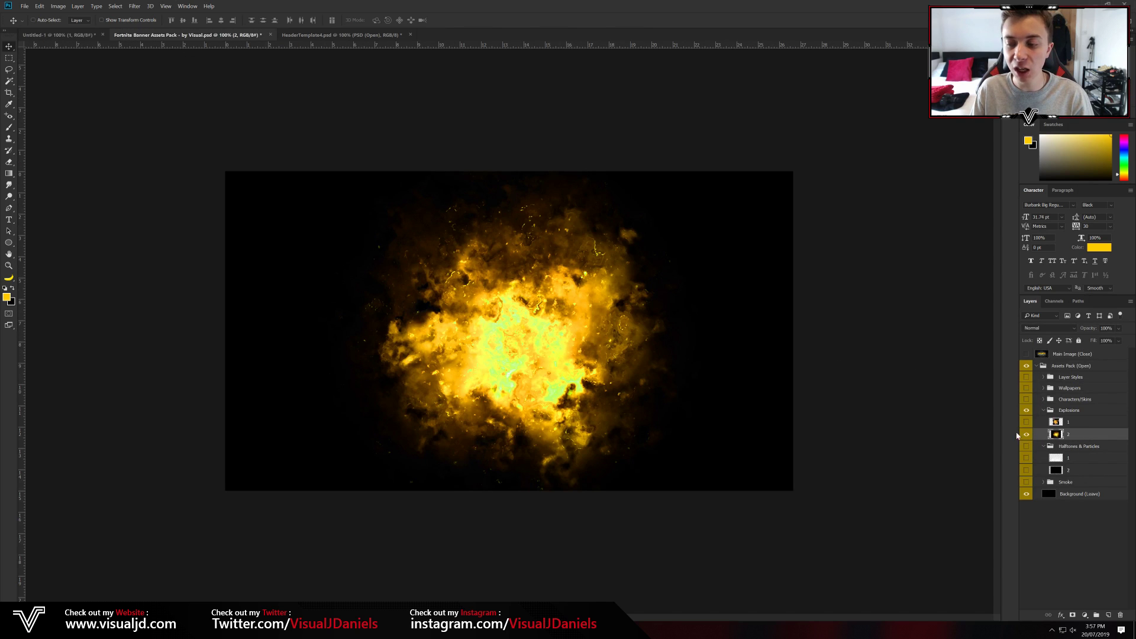
pyautogui.moveTo(615, 289); pyautogui.dragTo(475, 260)
pyautogui.click(1028, 376)
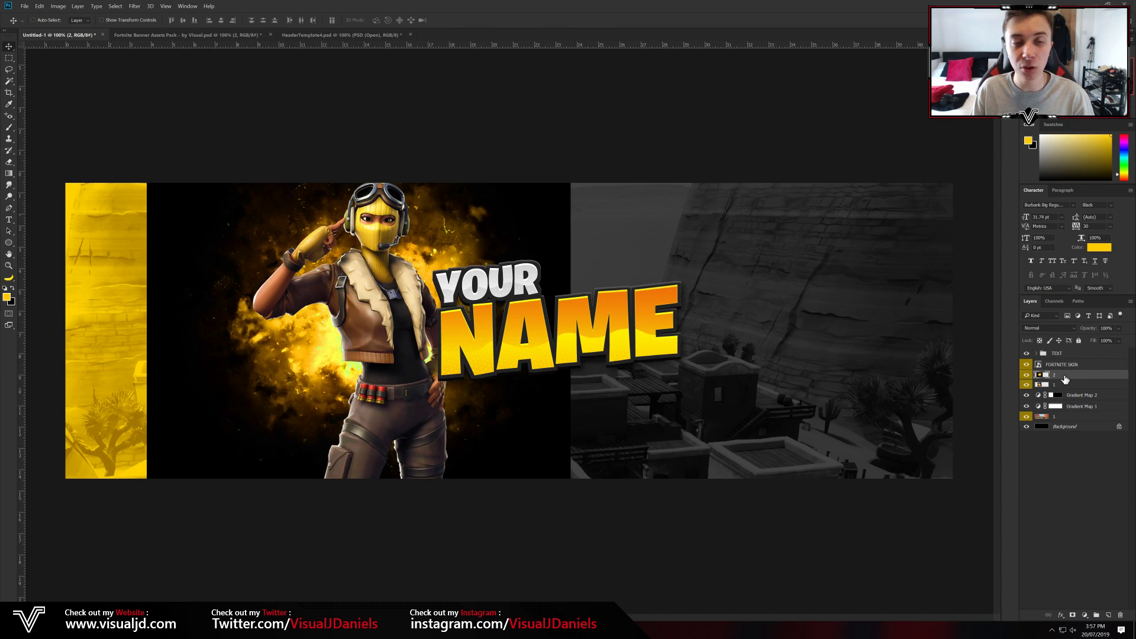
pyautogui.moveTo(481, 289); pyautogui.dragTo(489, 288)
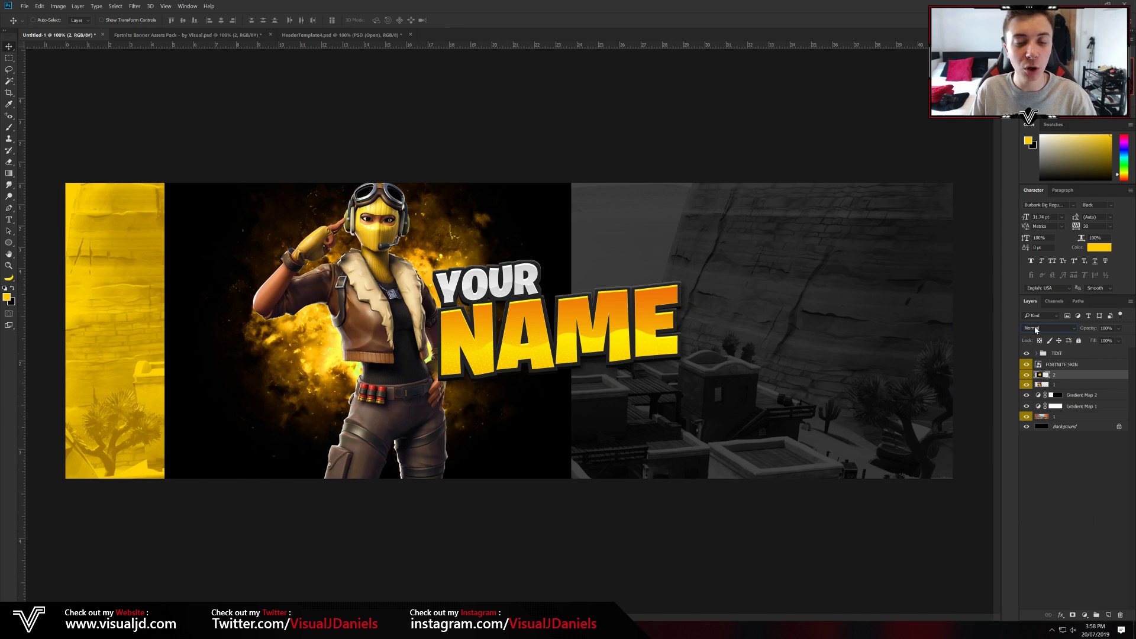
pyautogui.click(1035, 330)
pyautogui.click(1041, 395)
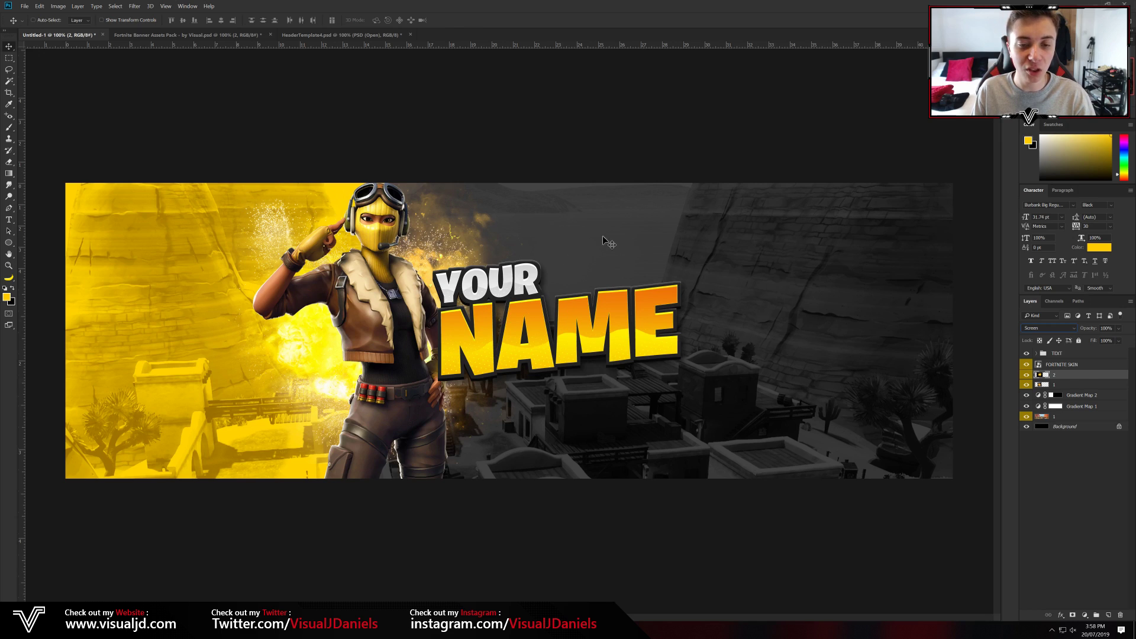
# Select the part of explosion 2 over the dark background with a rectangular marquee and cut it to its own layer
pyautogui.press('m')
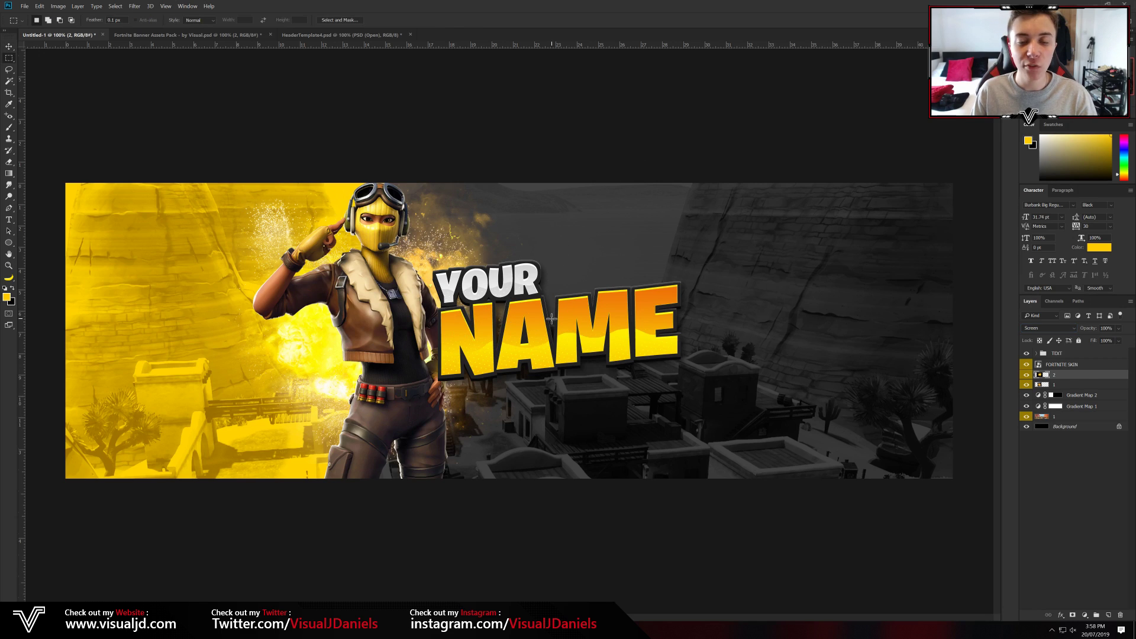
pyautogui.rightClick(8, 59)
pyautogui.click(56, 58)
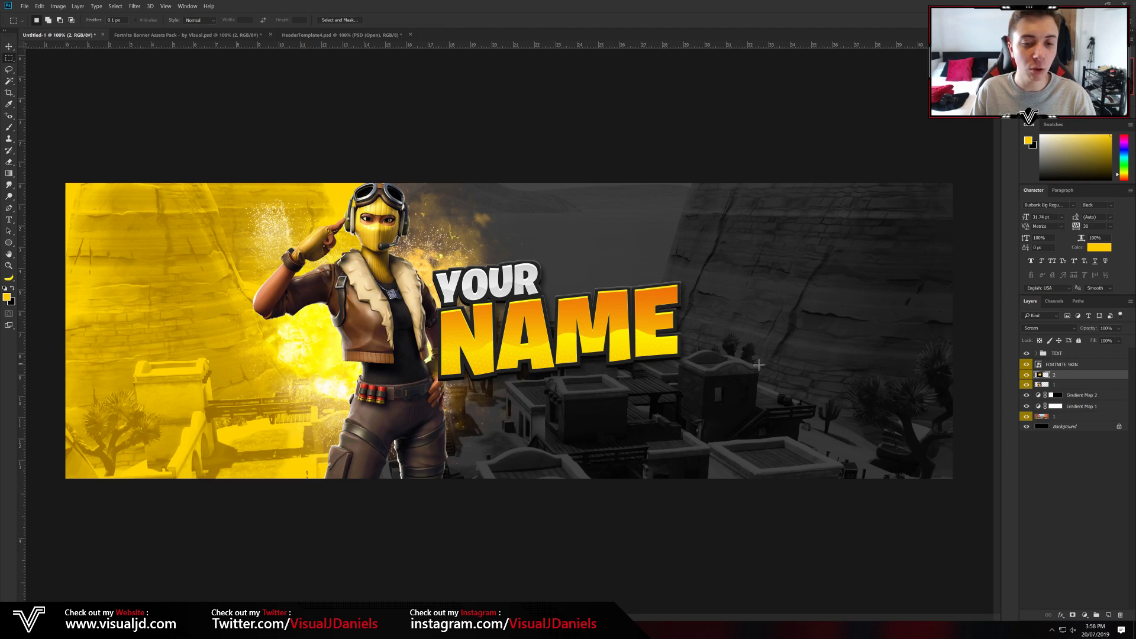
pyautogui.moveTo(842, 483); pyautogui.dragTo(372, 165)
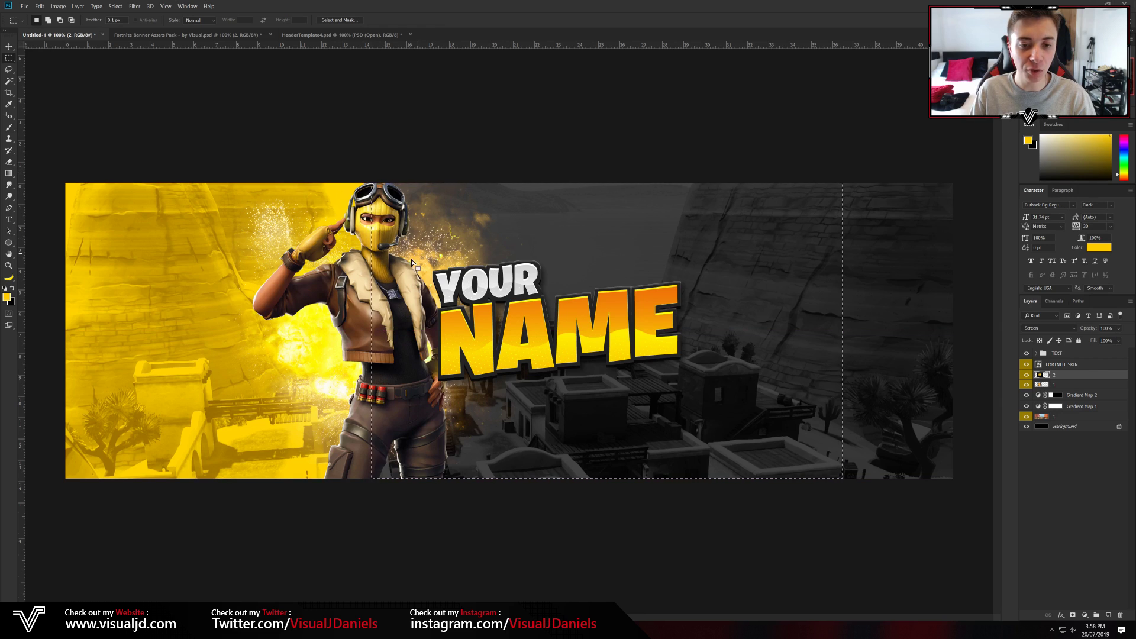
pyautogui.rightClick(444, 253)
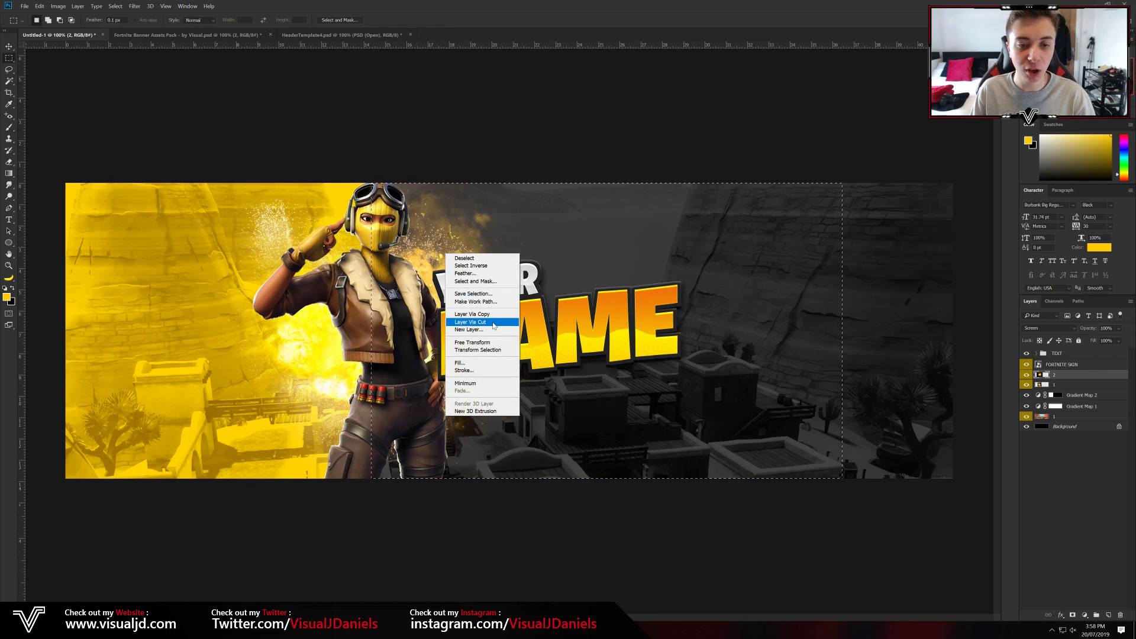
pyautogui.click(493, 323)
pyautogui.click(1027, 377)
pyautogui.click(1026, 379)
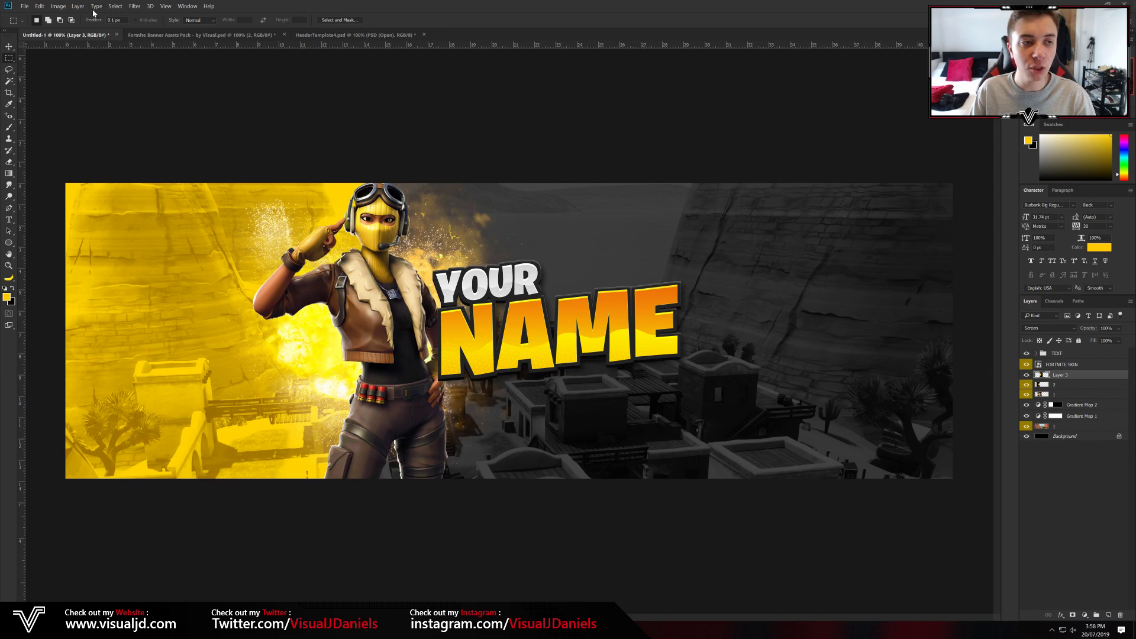
# Apply a Black & White adjustment to the cut explosion layer over the dark background
pyautogui.click(60, 10)
pyautogui.moveTo(77, 26)
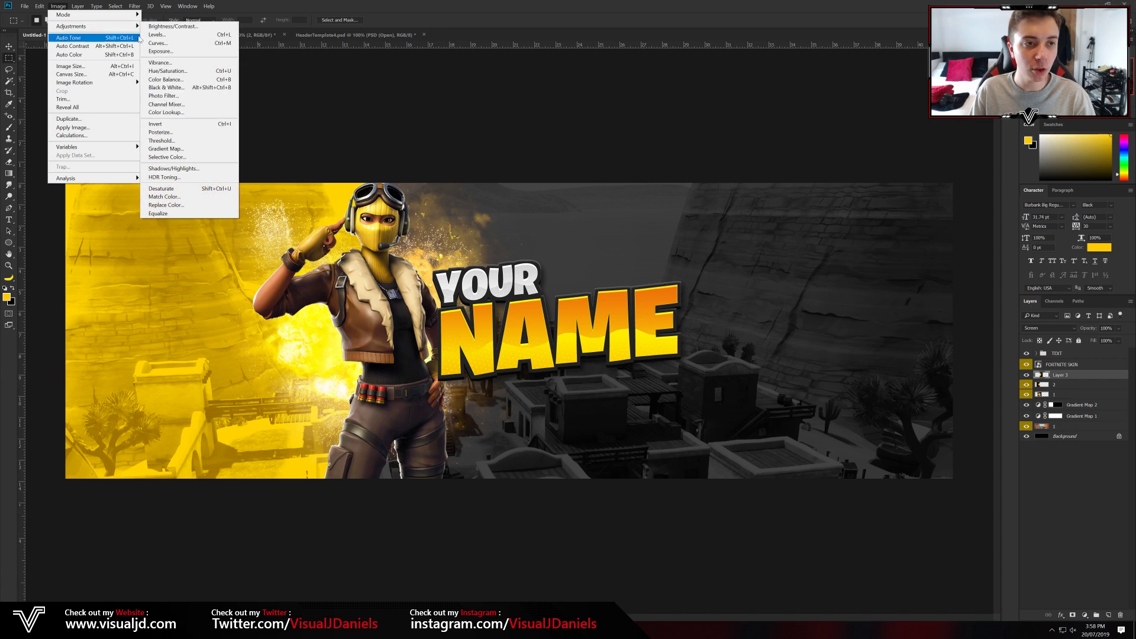
pyautogui.click(195, 88)
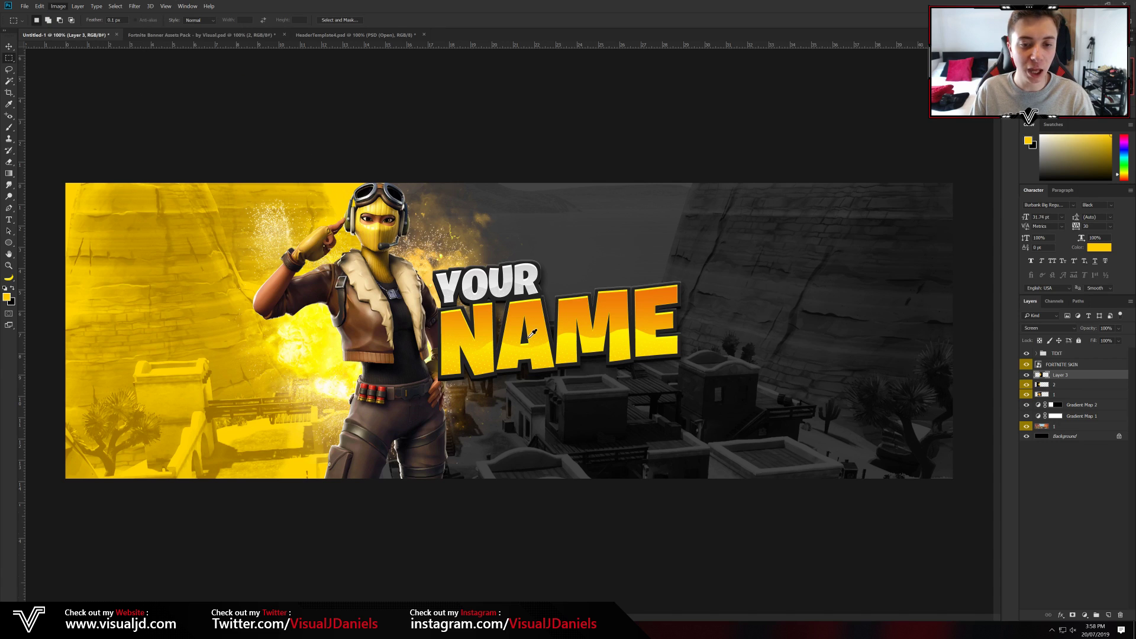
pyautogui.click(632, 153)
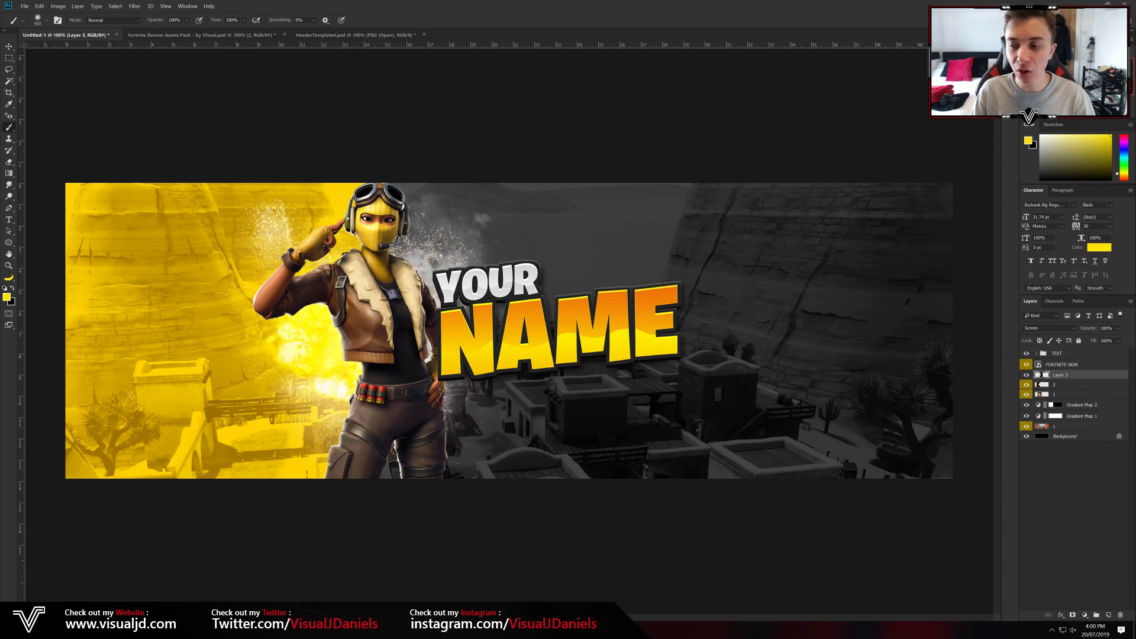
# Add a new layer above the cut explosion and paint a yellow glow beside the character's torso with a large 0% hardness brush
pyautogui.click(1109, 616)
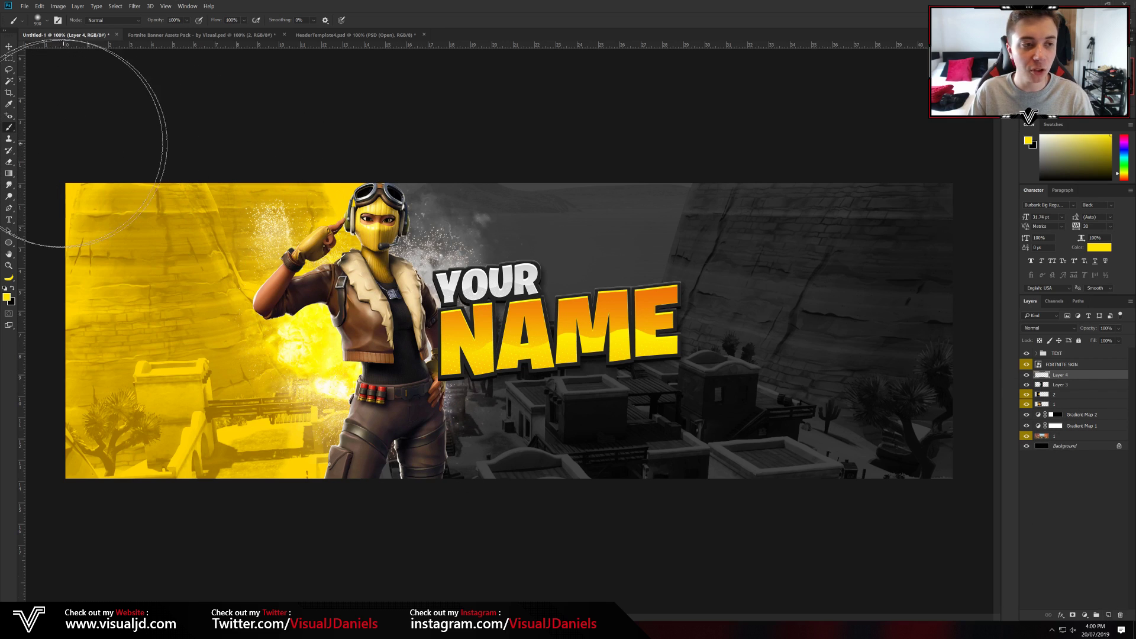
pyautogui.click(42, 22)
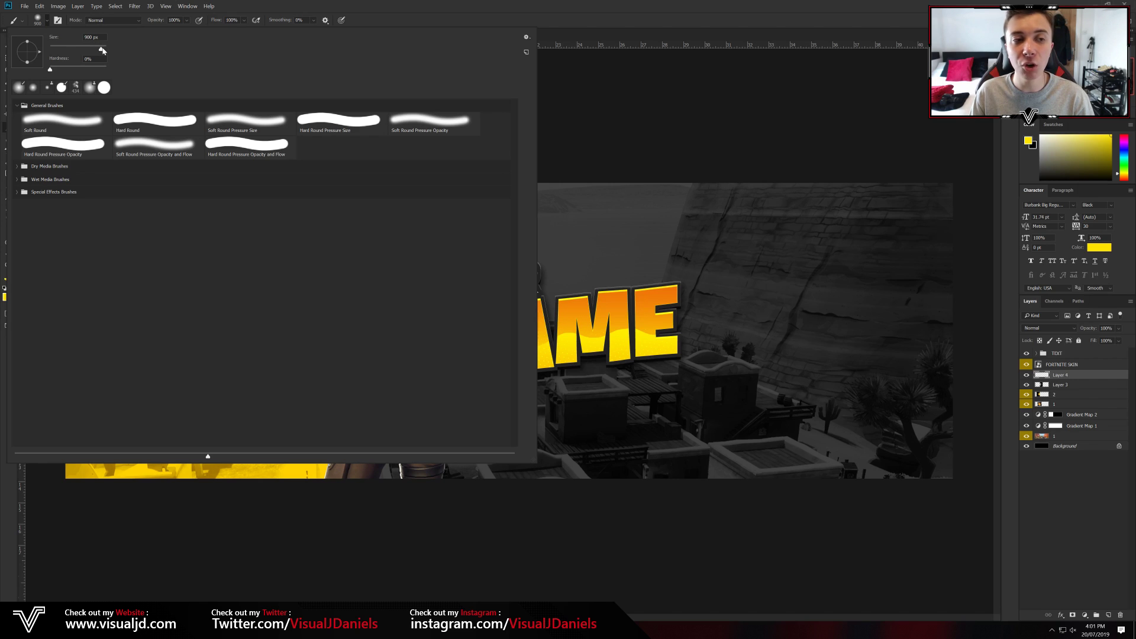
pyautogui.click(46, 22)
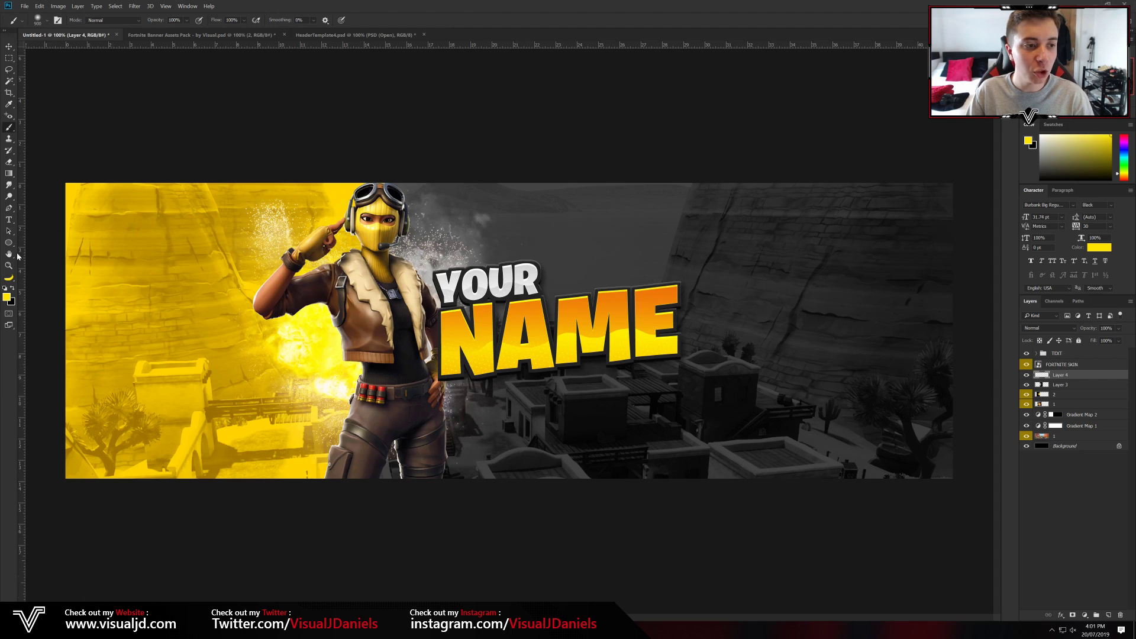
pyautogui.click(7, 297)
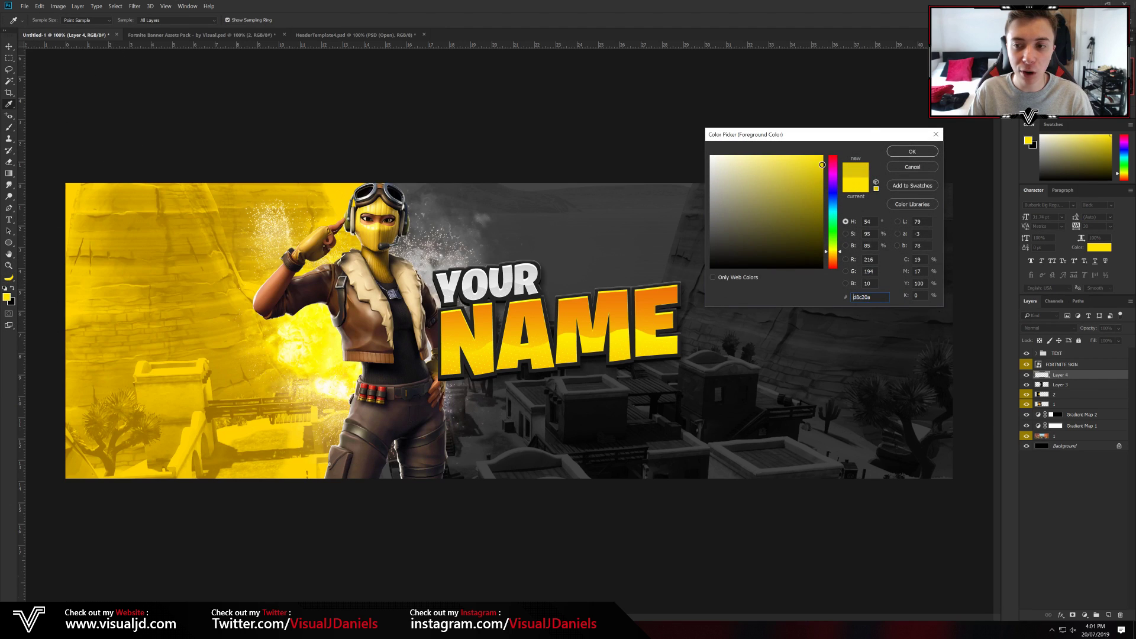
pyautogui.click(912, 152)
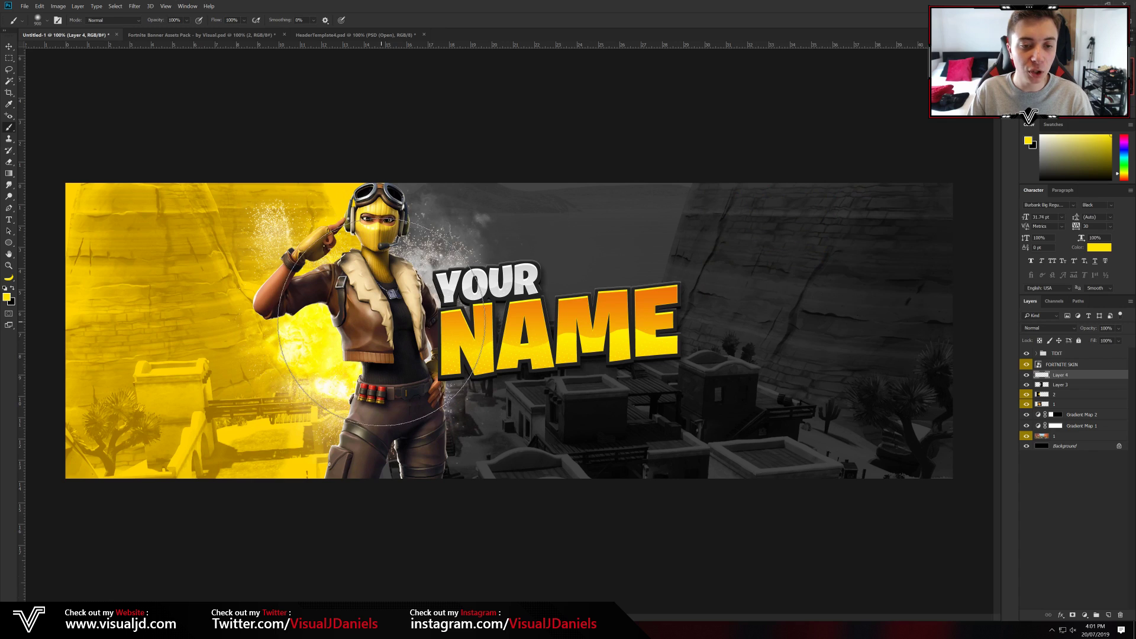
pyautogui.moveTo(441, 287); pyautogui.dragTo(438, 364)
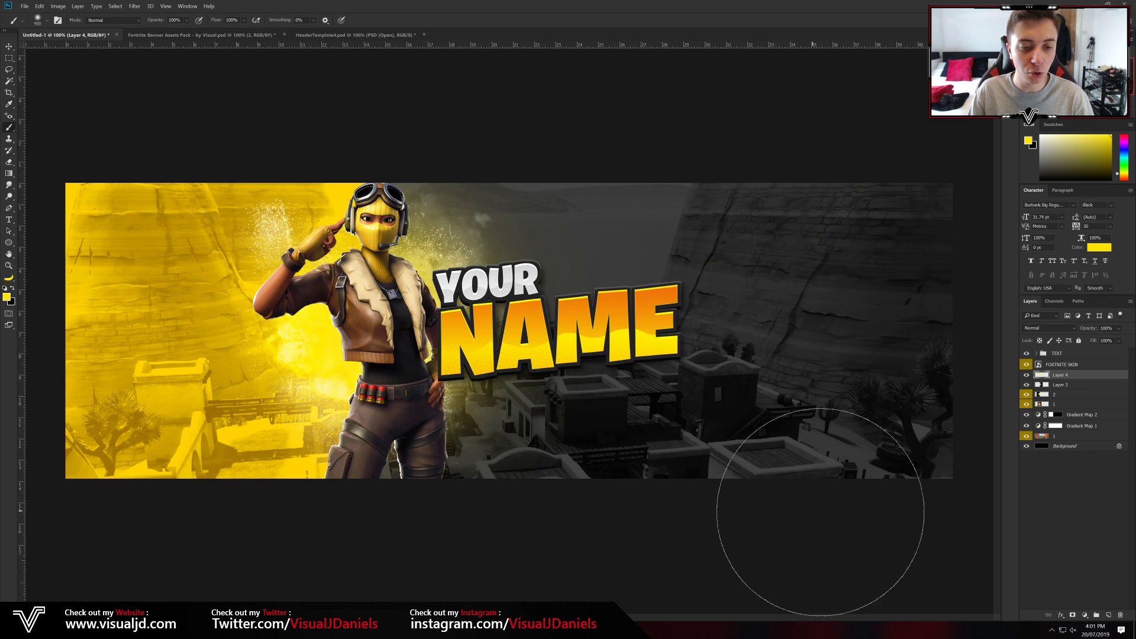
# Set the yellow glow layer's blend mode to Screen and move it slightly closer to the character
pyautogui.click(9, 46)
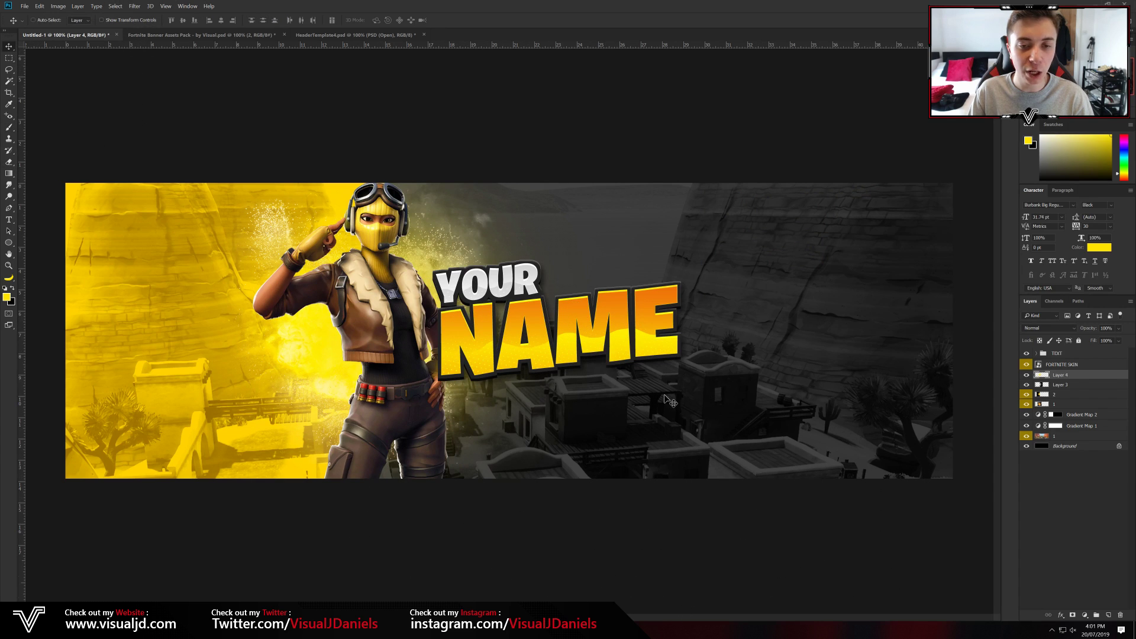
pyautogui.click(1040, 329)
pyautogui.click(1039, 405)
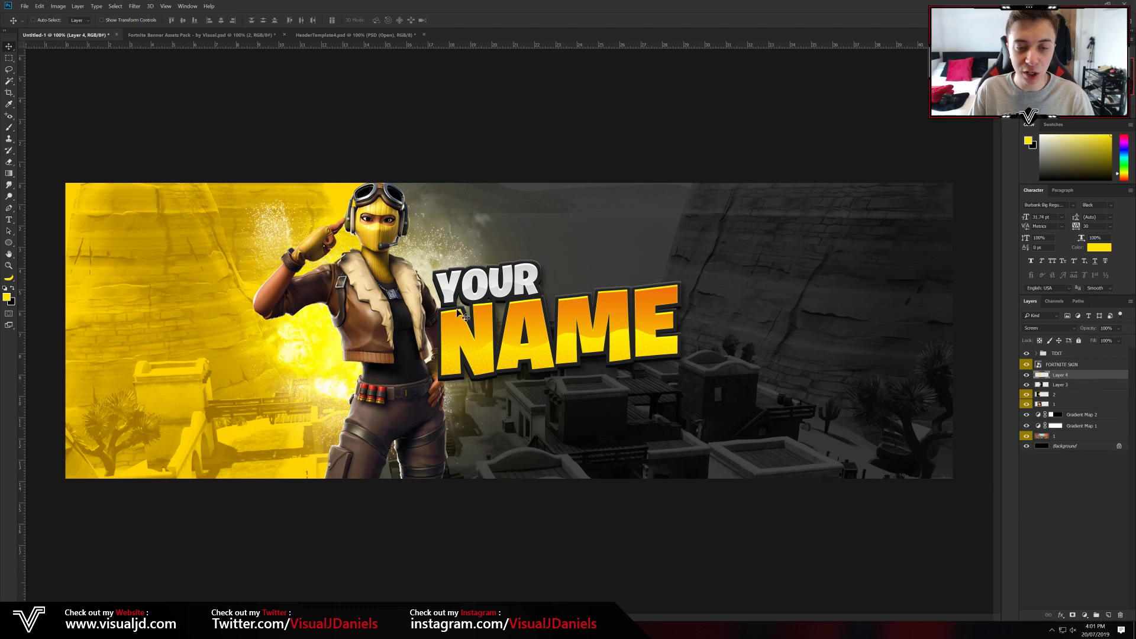
pyautogui.moveTo(475, 295); pyautogui.dragTo(457, 295)
# Remove the part of the yellow glow that spills over the dark background, using a rectangular marquee
pyautogui.press('e')
pyautogui.hotkey('ctrl', '+')
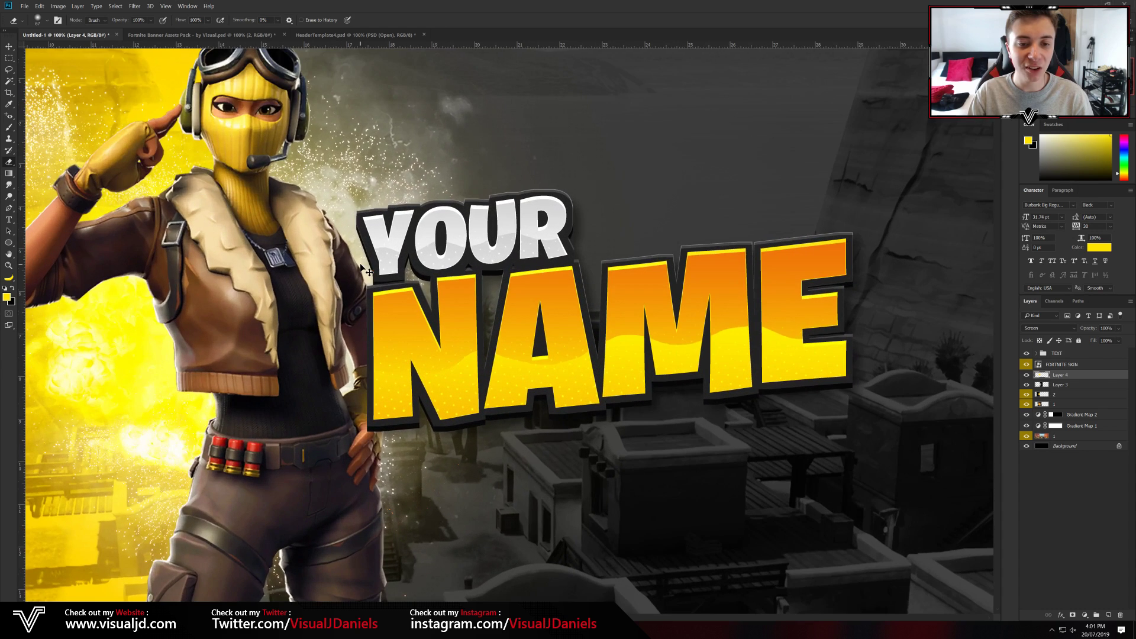
pyautogui.scroll(5, 396, 245)
pyautogui.scroll(-4, 396, 244)
pyautogui.scroll(-1, 396, 245)
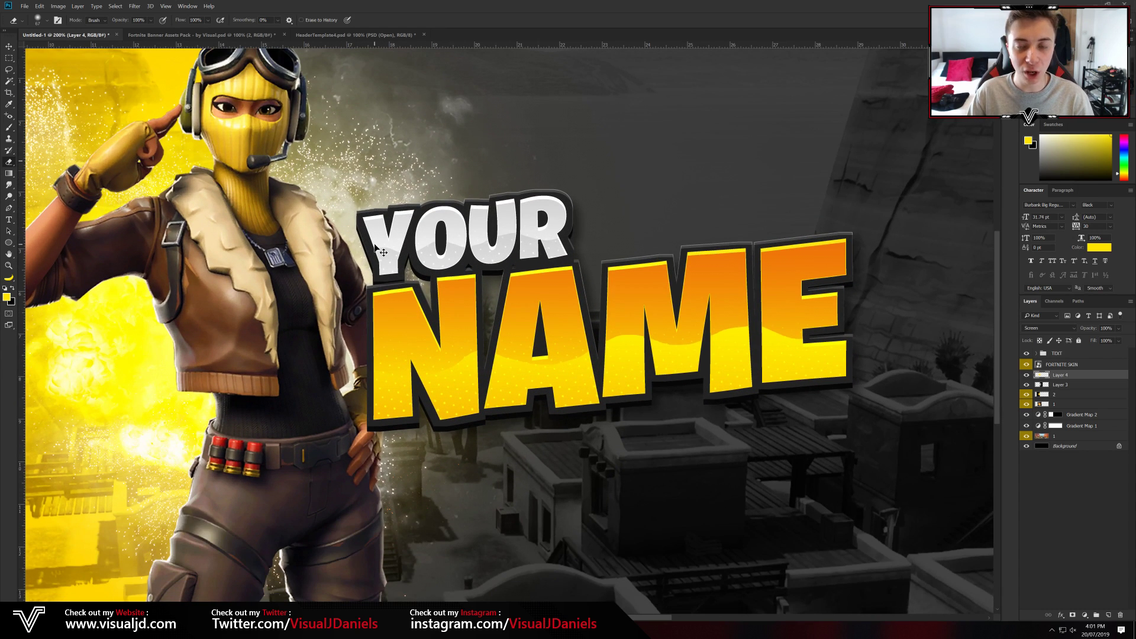
pyautogui.hotkey('ctrl', '-')
pyautogui.click(9, 58)
pyautogui.moveTo(973, 486)
pyautogui.mouseDown()
pyautogui.moveTo(786, 408)
pyautogui.moveTo(369, 180)
pyautogui.mouseUp()
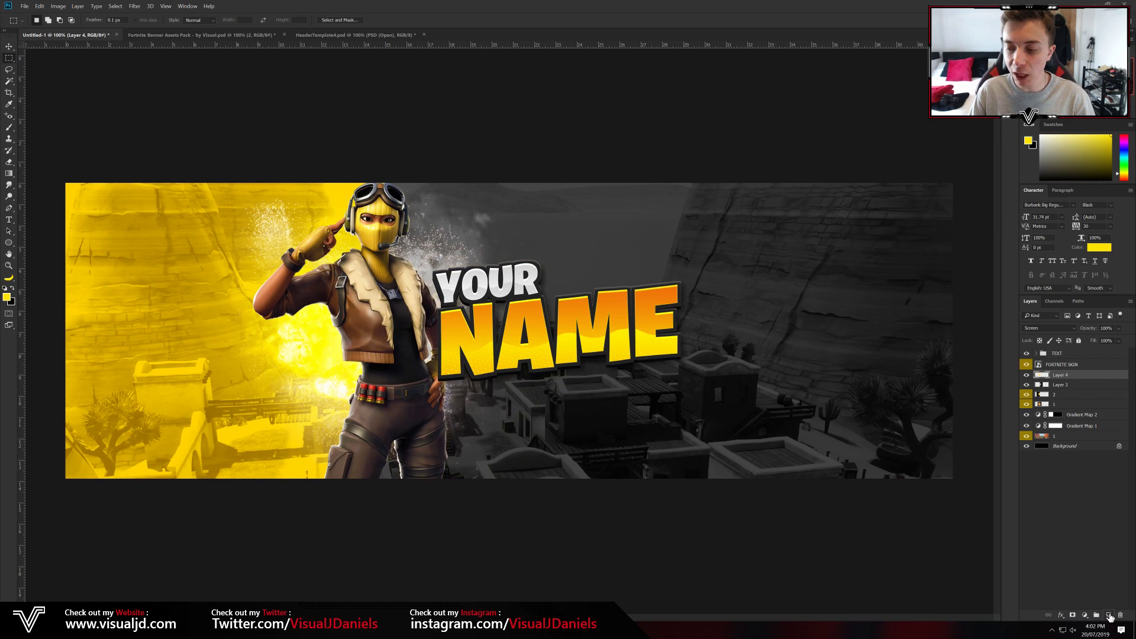
# Add a new layer above the yellow glow, set the foreground color to white and dab a large soft glow behind the character's torso
pyautogui.hotkey('ctrl', 'j')
pyautogui.press('b')
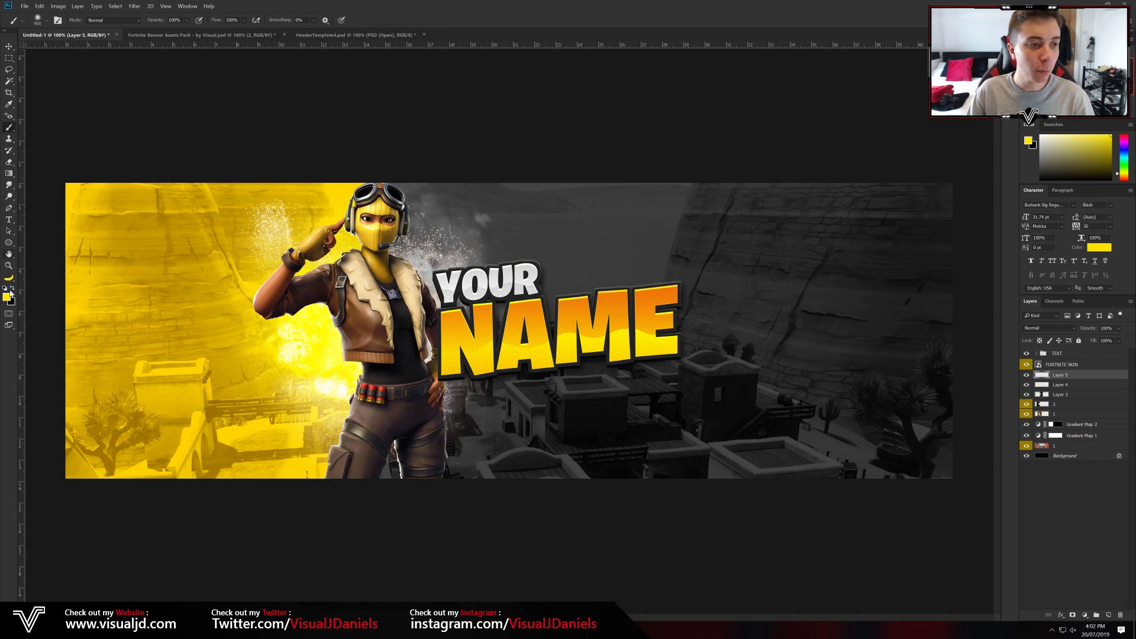
pyautogui.click(7, 297)
pyautogui.press('Escape')
pyautogui.click(11, 288)
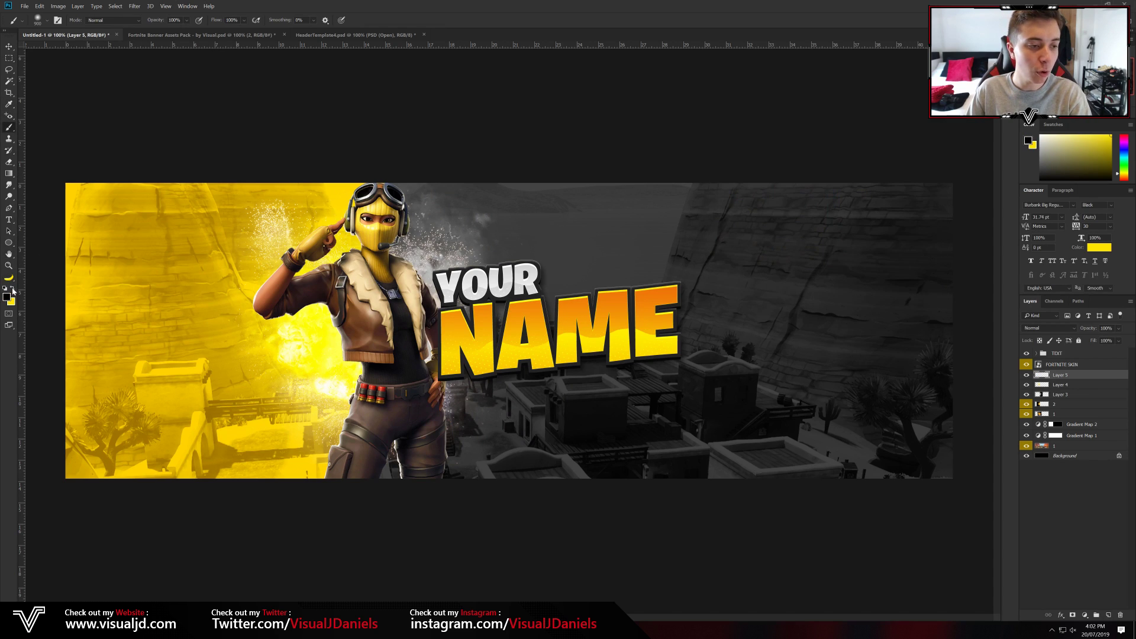
pyautogui.click(7, 297)
pyautogui.moveTo(731, 242); pyautogui.dragTo(605, 111)
pyautogui.press('Return')
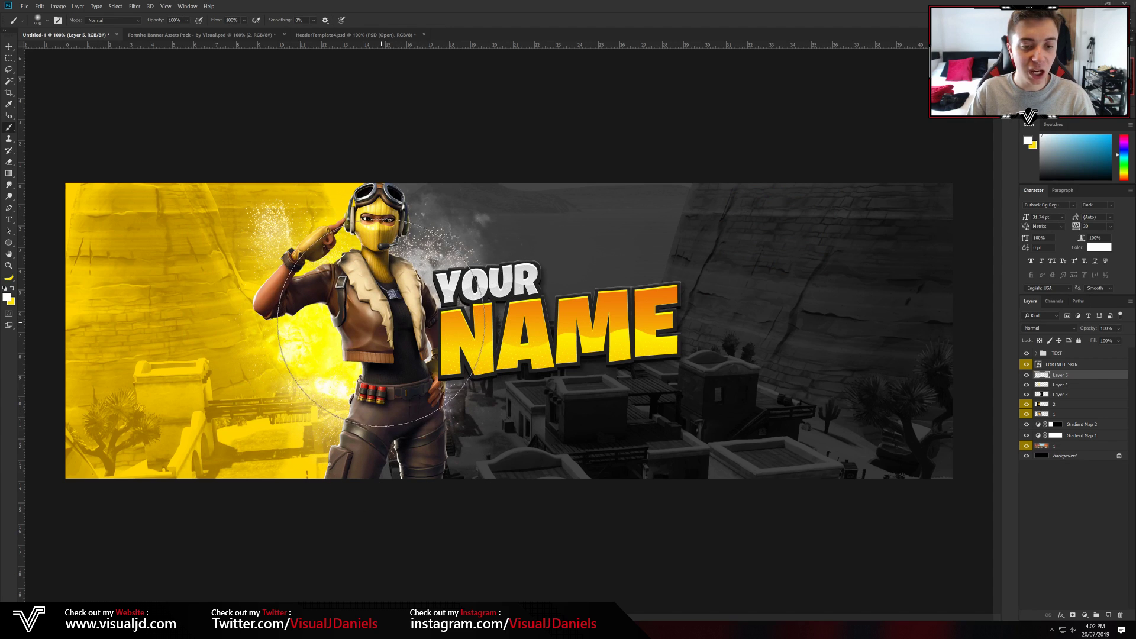
pyautogui.click(383, 322)
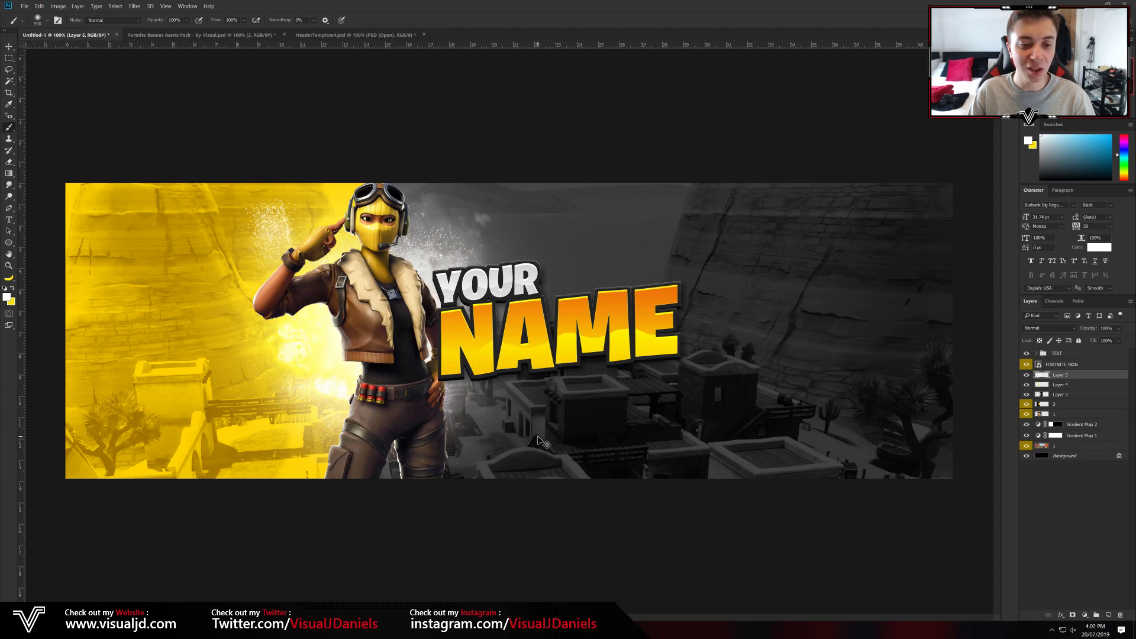
# Select the yellow half of the banner with a rectangular marquee, delete the white glow inside it and deselect
pyautogui.press('m')
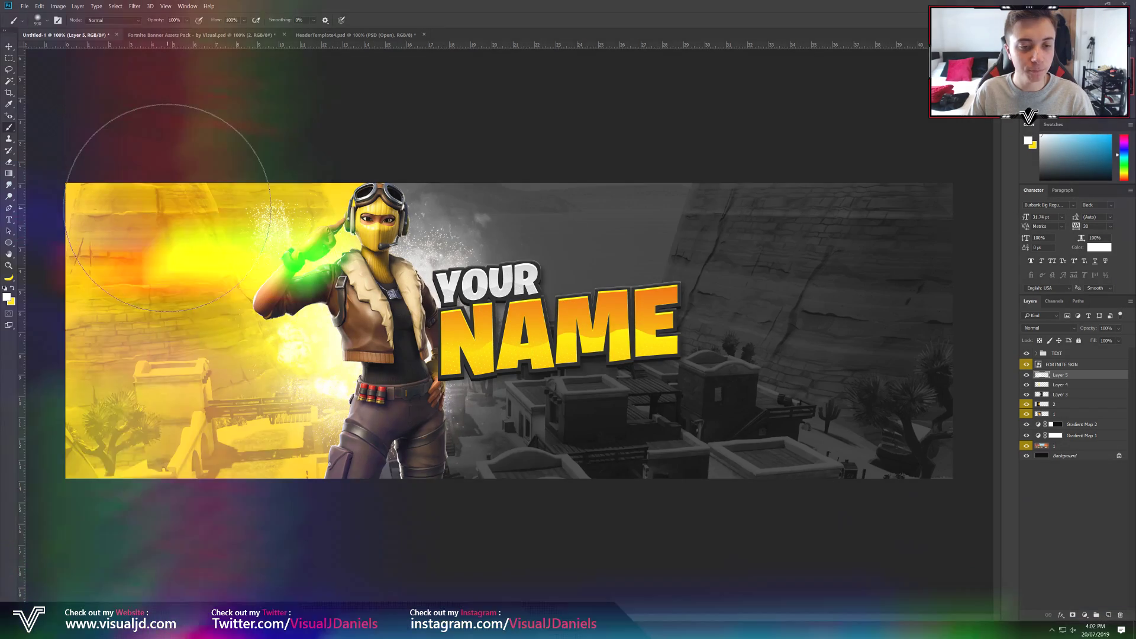
pyautogui.moveTo(65, 184); pyautogui.dragTo(377, 584)
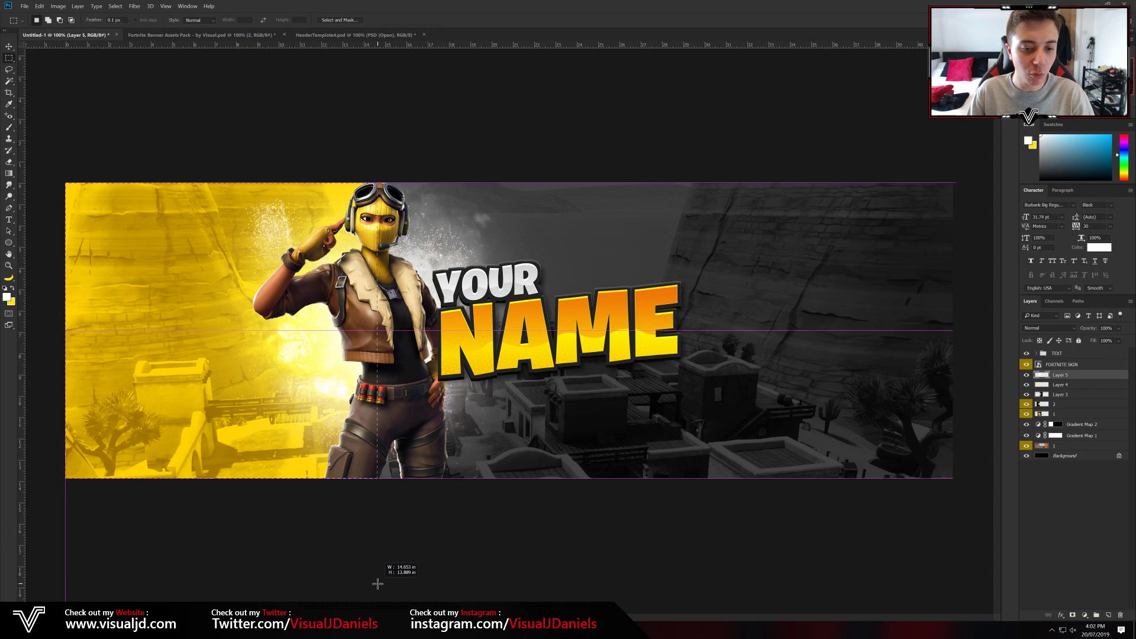
pyautogui.press('Delete')
pyautogui.hotkey('ctrl', 'd')
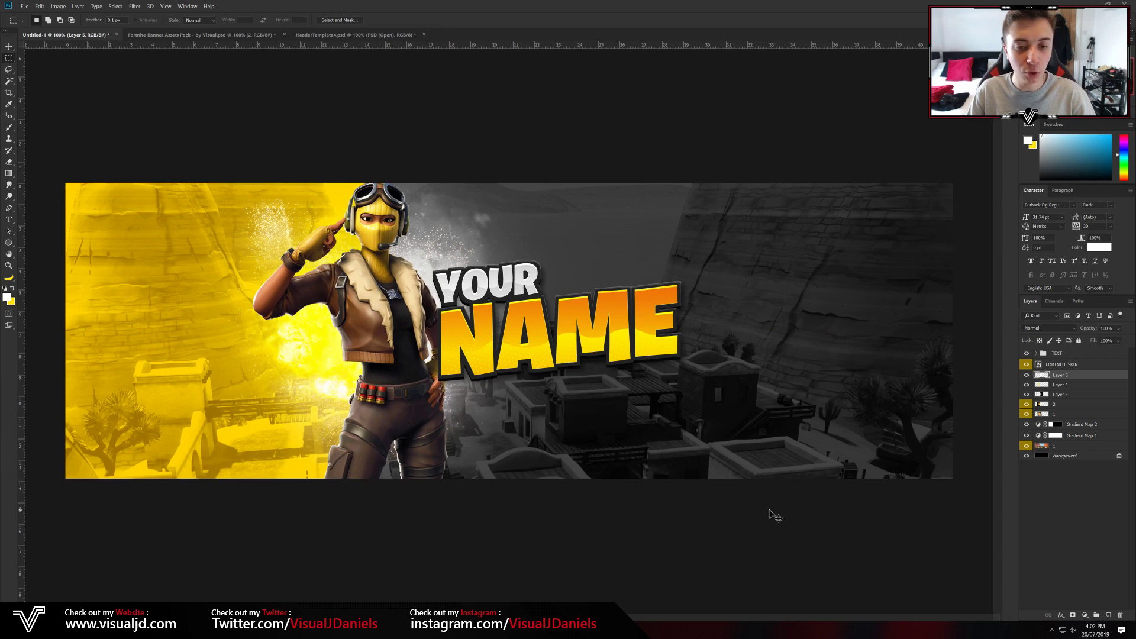
# Set the white glow layer's blend mode to Screen and toggle its visibility to compare the effect
pyautogui.click(1044, 331)
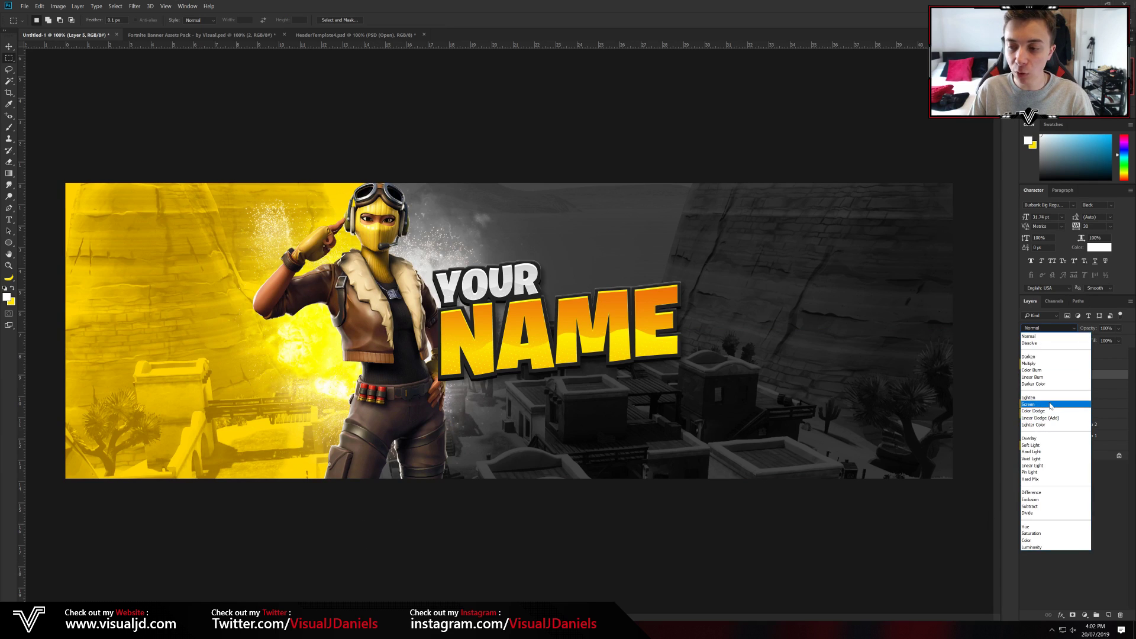
pyautogui.click(1044, 412)
pyautogui.click(1119, 329)
pyautogui.click(1027, 376)
pyautogui.click(1027, 376)
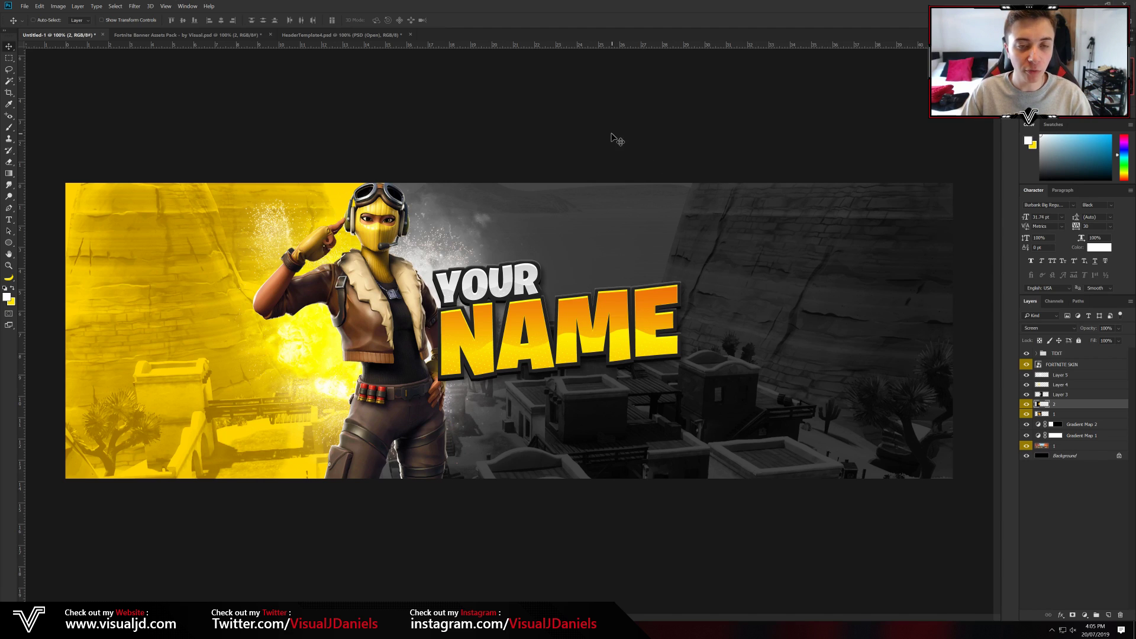
# Copy explosion 2 from the Fortnite Banner Assets Pack document into the banner, placing it over the character at the top of the layer stack
pyautogui.click(169, 36)
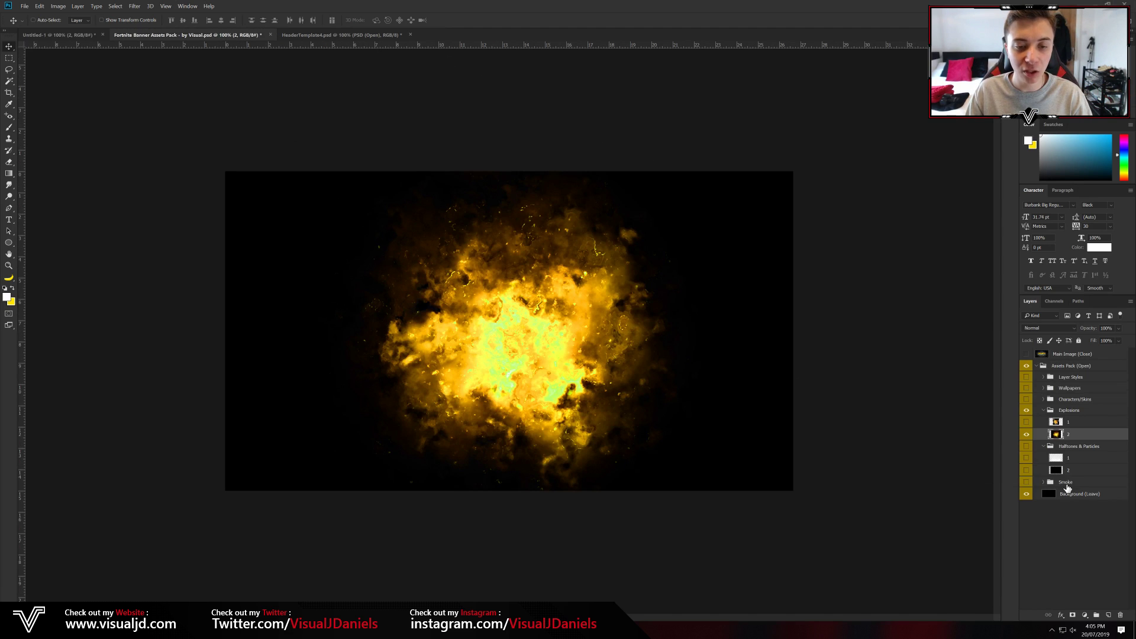
pyautogui.click(1027, 435)
pyautogui.click(1027, 434)
pyautogui.click(1027, 422)
pyautogui.moveTo(492, 278); pyautogui.dragTo(338, 266)
pyautogui.moveTo(1063, 367); pyautogui.dragTo(1061, 353)
pyautogui.moveTo(429, 320)
pyautogui.mouseDown()
pyautogui.moveTo(441, 315)
pyautogui.moveTo(430, 310)
pyautogui.mouseUp()
pyautogui.hotkey('ctrl', 'z')
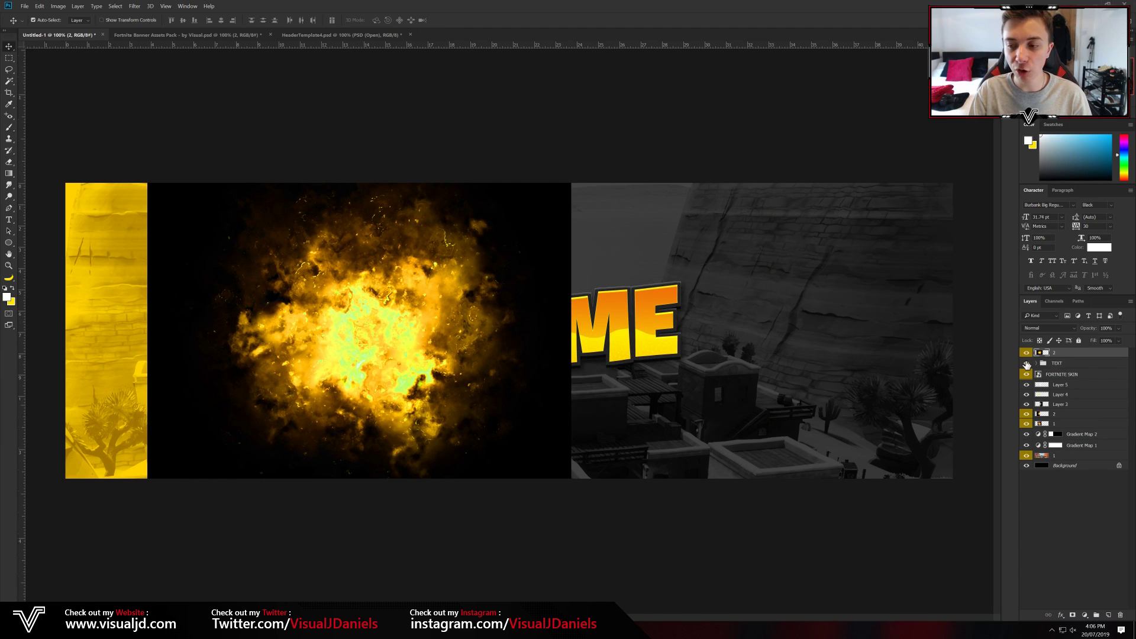
# Duplicate the new explosion layer above the text and hide the original
pyautogui.hotkey('ctrl', 'j')
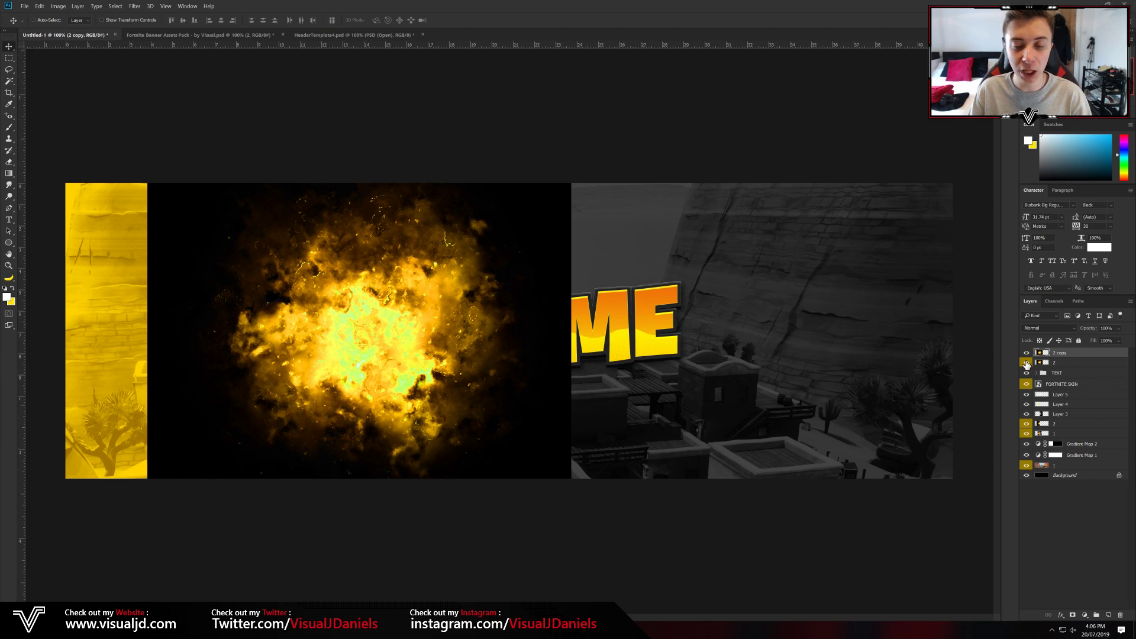
pyautogui.click(1039, 363)
pyautogui.click(1027, 362)
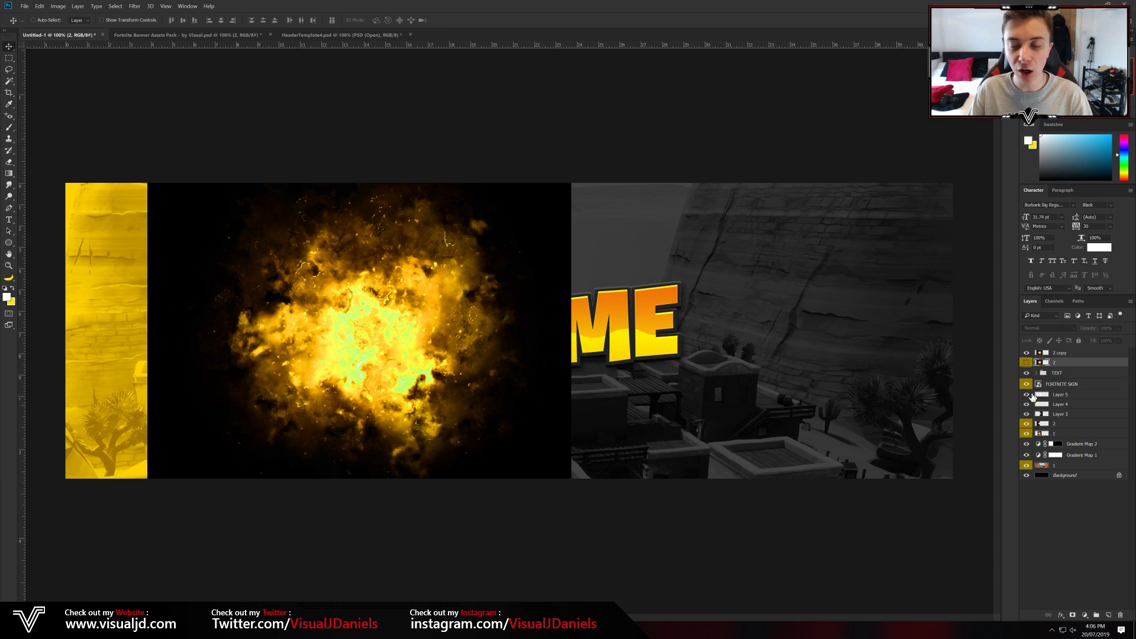
# Set the explosion copy's blend mode to Screen and erase most of it, keeping fire only on the character's raised arm and belt
pyautogui.click(1041, 353)
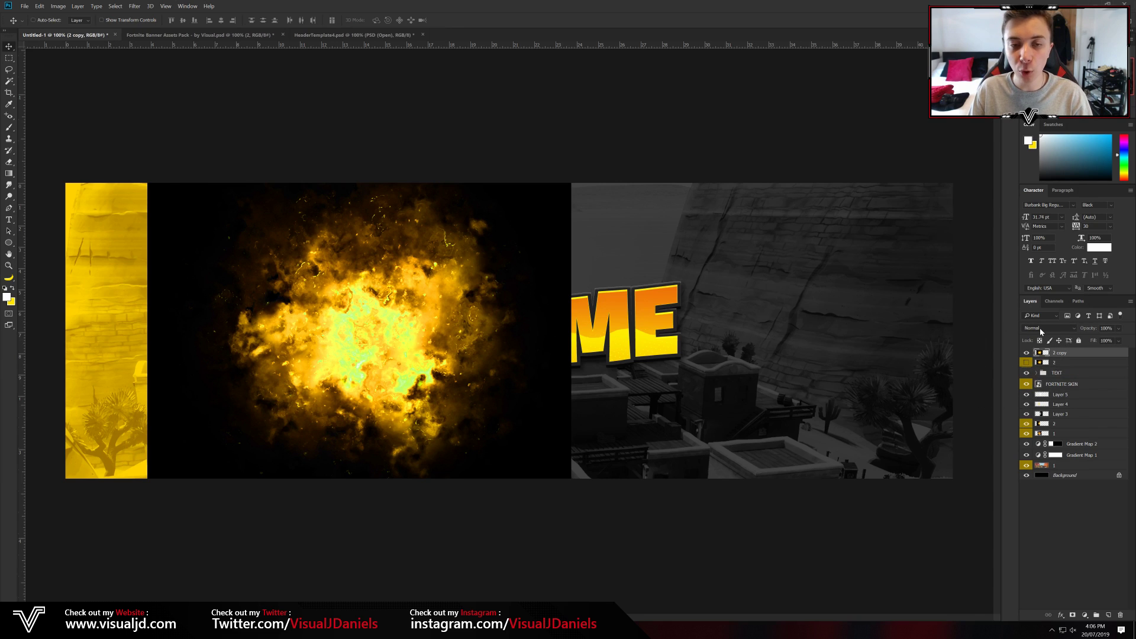
pyautogui.click(1039, 328)
pyautogui.click(1029, 404)
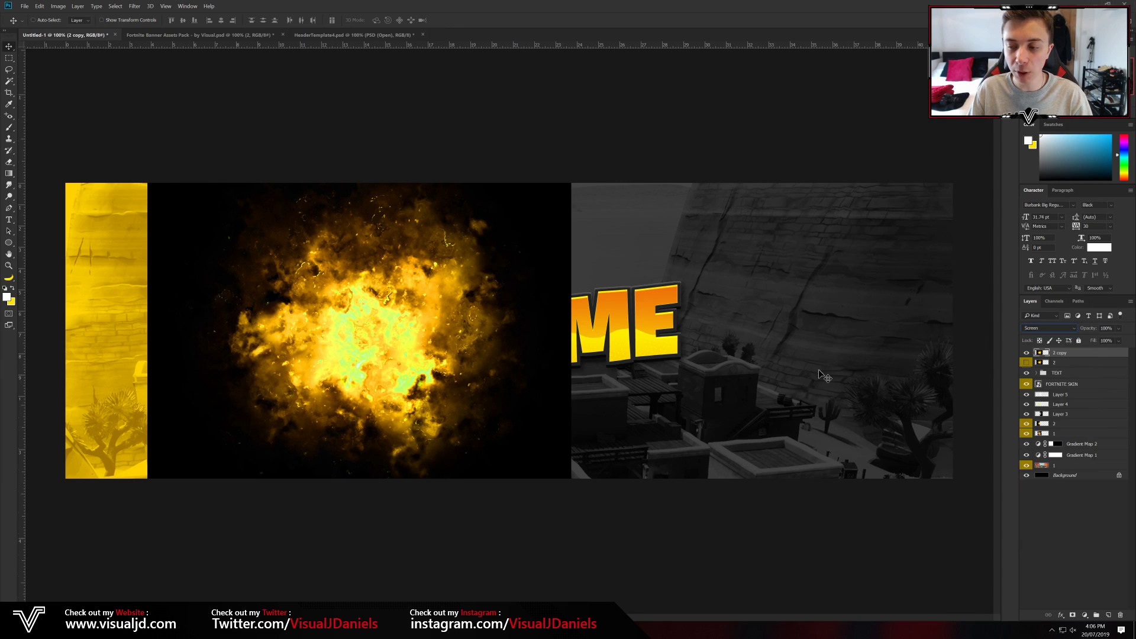
pyautogui.press('e')
pyautogui.hotkey('ctrl', 't')
pyautogui.press('Escape')
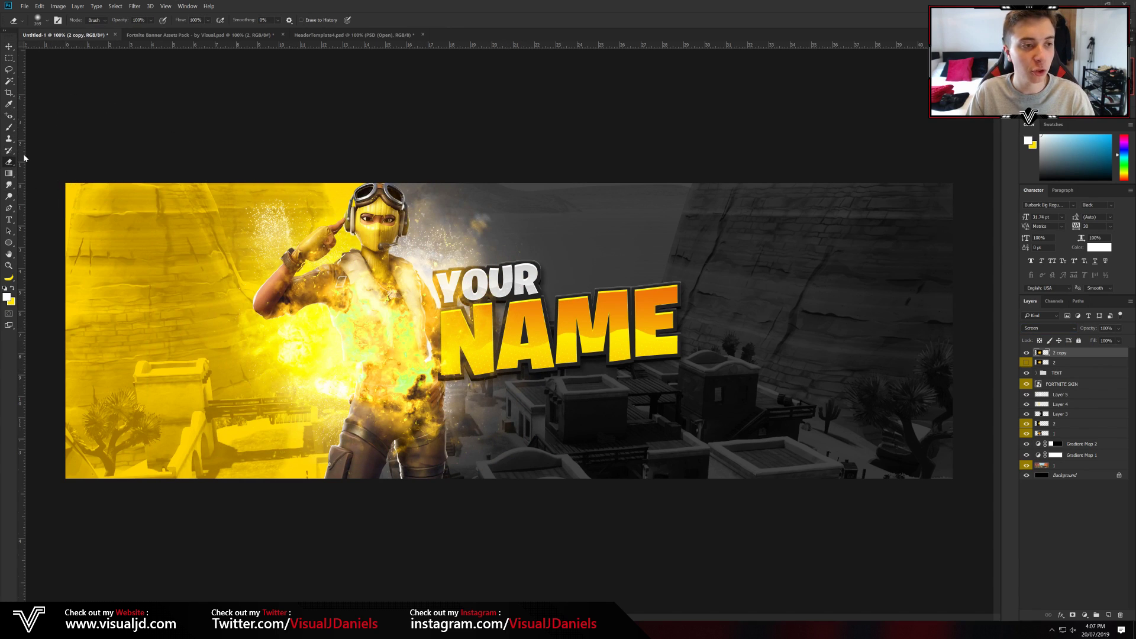
pyautogui.click(47, 21)
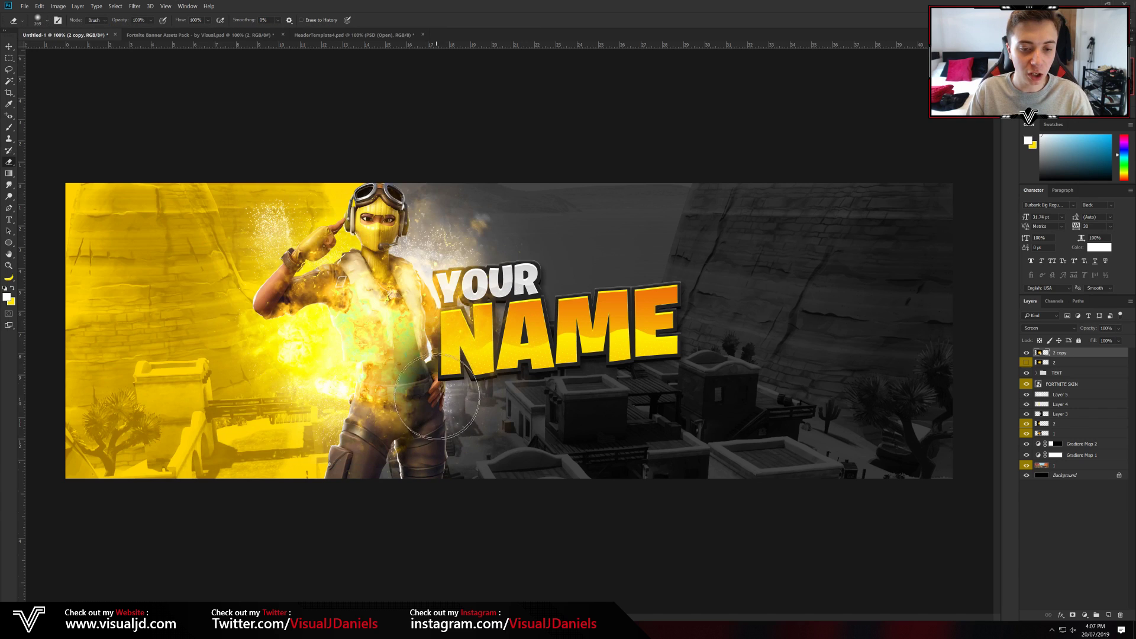
pyautogui.moveTo(438, 397)
pyautogui.mouseDown()
pyautogui.moveTo(423, 320)
pyautogui.moveTo(432, 267)
pyautogui.moveTo(414, 298)
pyautogui.moveTo(367, 320)
pyautogui.moveTo(427, 427)
pyautogui.moveTo(414, 423)
pyautogui.moveTo(408, 390)
pyautogui.moveTo(415, 308)
pyautogui.moveTo(432, 314)
pyautogui.moveTo(349, 278)
pyautogui.moveTo(343, 302)
pyautogui.moveTo(405, 275)
pyautogui.moveTo(332, 295)
pyautogui.mouseUp()
pyautogui.click(1027, 353)
pyautogui.click(1027, 353)
# Show the original explosion layer again and apply a Black & White adjustment to it
pyautogui.click(1027, 363)
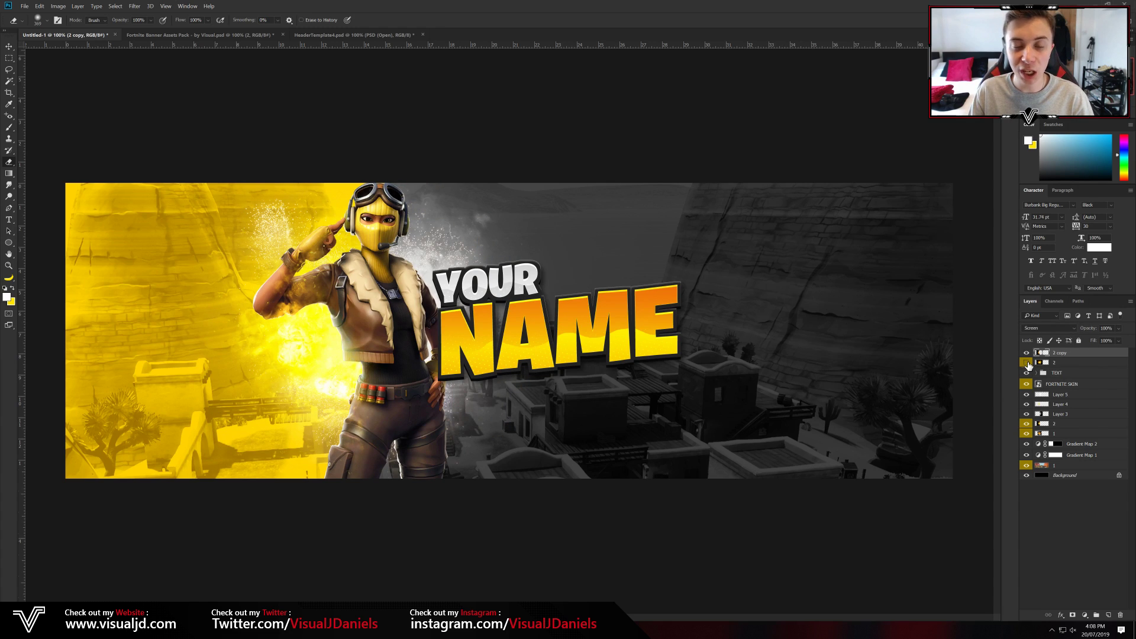
pyautogui.click(1027, 363)
pyautogui.click(1059, 363)
pyautogui.click(58, 6)
pyautogui.moveTo(89, 26)
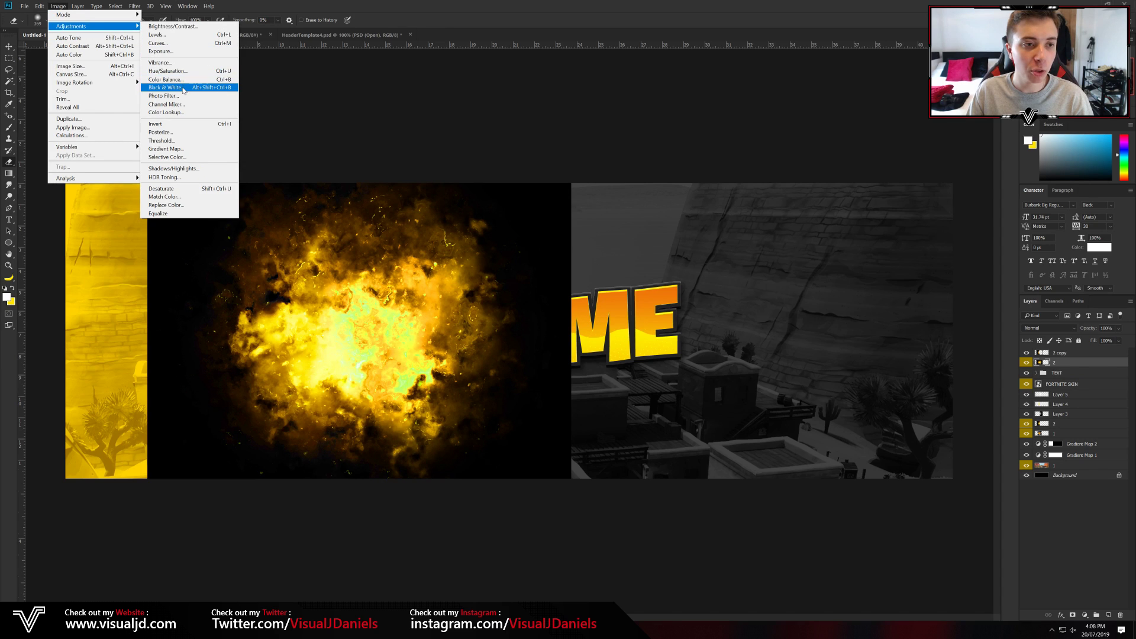
pyautogui.click(182, 87)
pyautogui.click(631, 139)
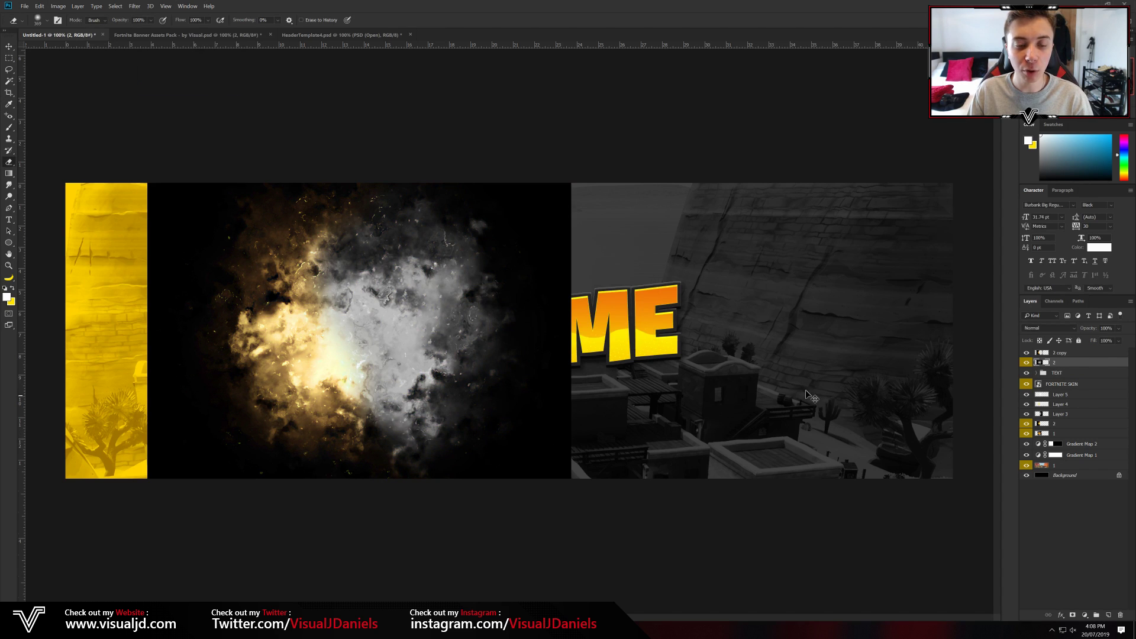
# Set the grey explosion layer's blend mode to Screen and erase most of it, keeping faint smoke around the letter N and the character's dark side
pyautogui.click(1040, 329)
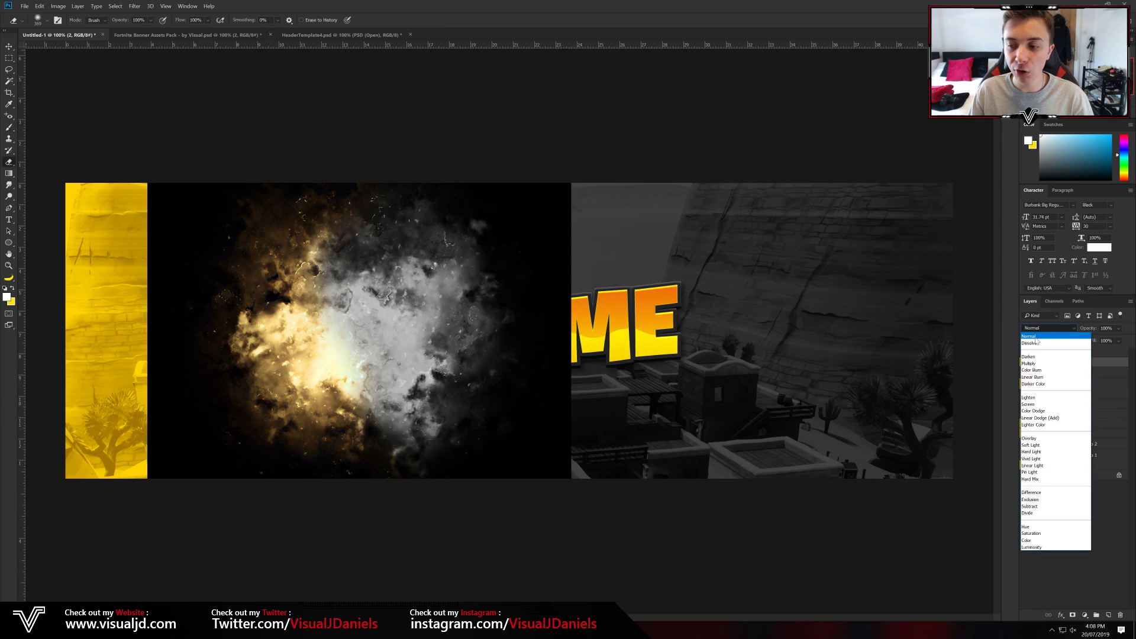
pyautogui.click(1036, 405)
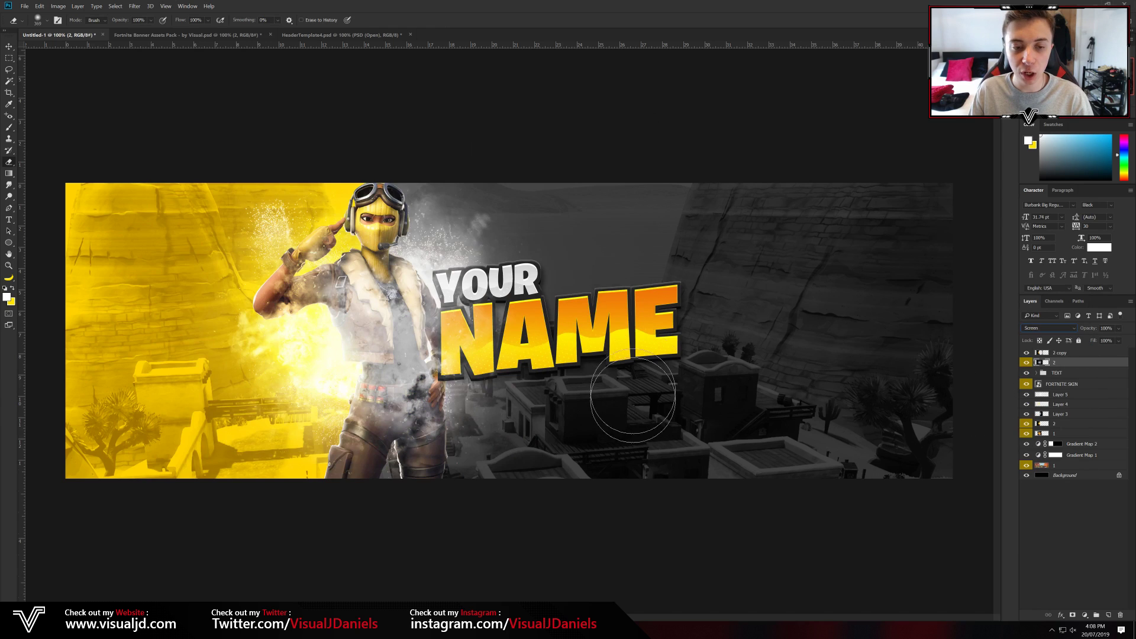
pyautogui.moveTo(325, 427)
pyautogui.mouseDown()
pyautogui.moveTo(257, 383)
pyautogui.moveTo(261, 282)
pyautogui.moveTo(287, 304)
pyautogui.moveTo(301, 429)
pyautogui.moveTo(332, 439)
pyautogui.moveTo(373, 379)
pyautogui.moveTo(375, 427)
pyautogui.moveTo(392, 423)
pyautogui.moveTo(346, 277)
pyautogui.moveTo(351, 210)
pyautogui.moveTo(355, 333)
pyautogui.moveTo(373, 326)
pyautogui.moveTo(391, 429)
pyautogui.moveTo(453, 483)
pyautogui.mouseUp()
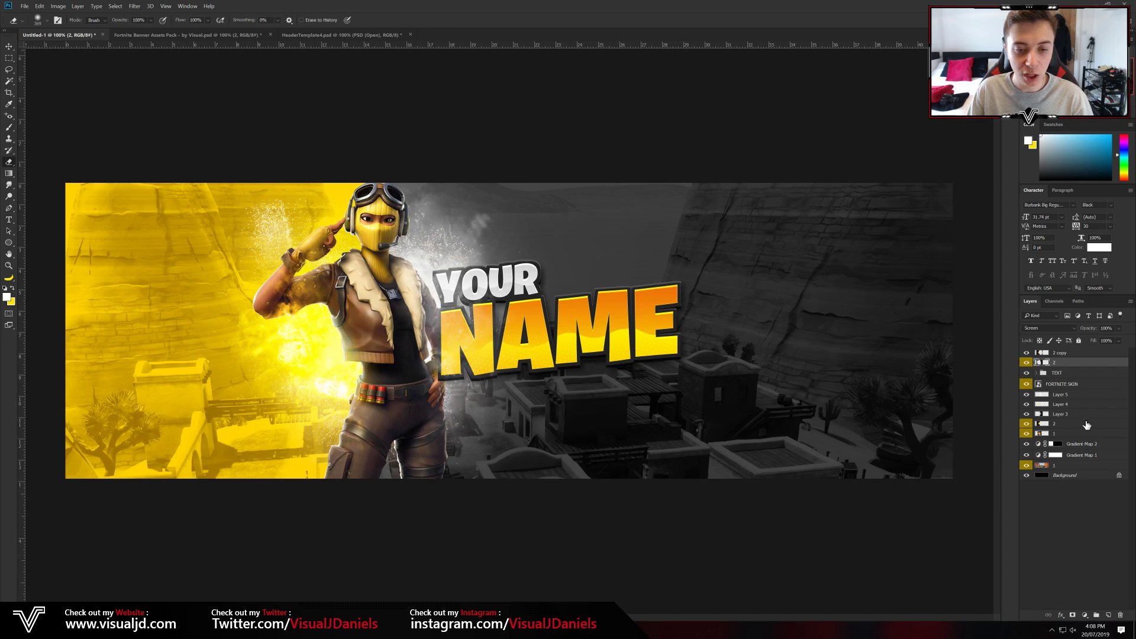
pyautogui.scroll(1, 510, 238)
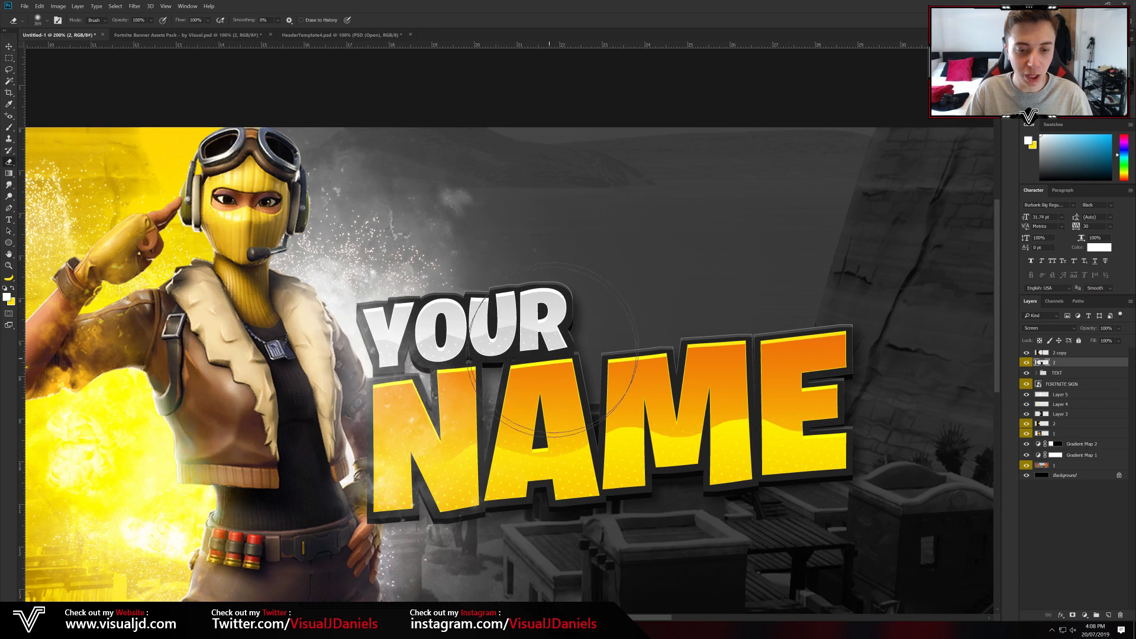
pyautogui.scroll(-2, 565, 487)
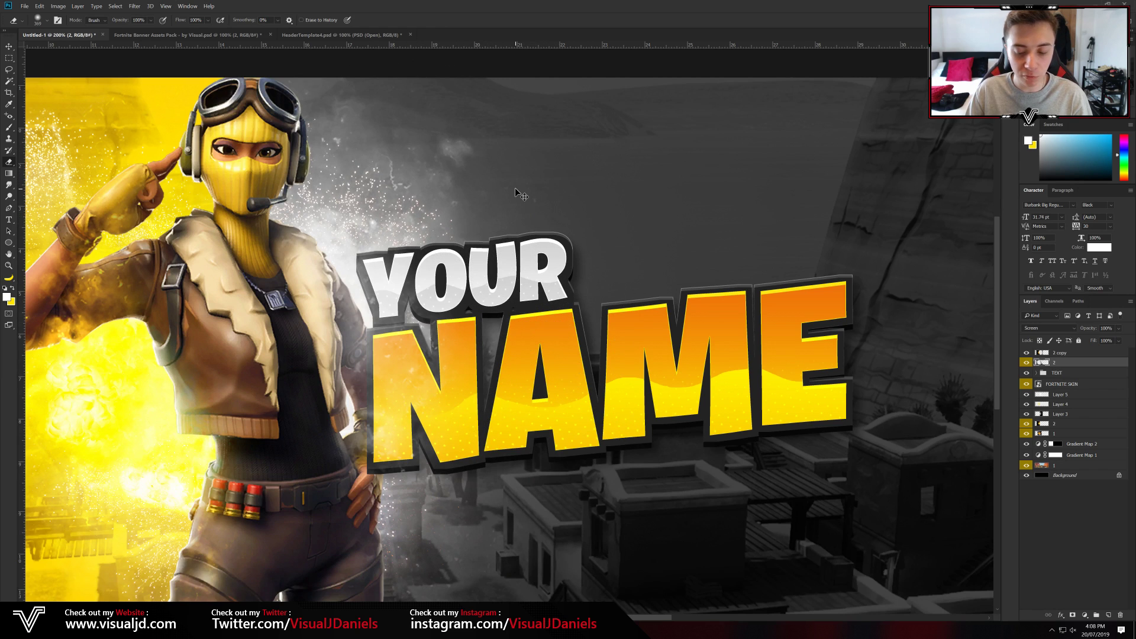
pyautogui.scroll(-1, 515, 187)
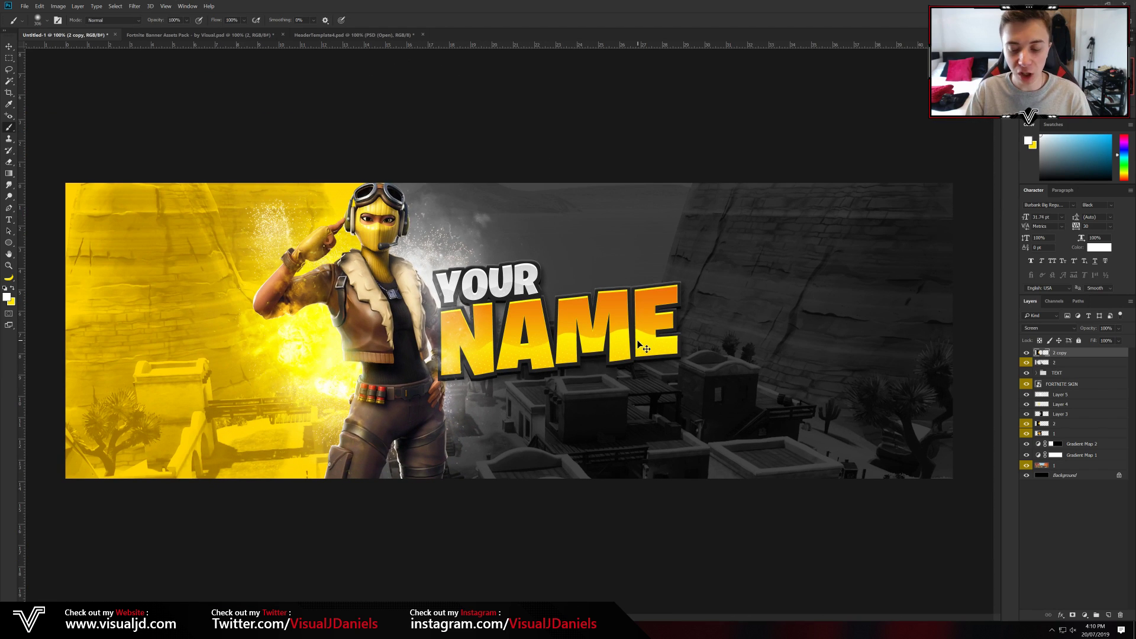
pyautogui.scroll(1, 642, 347)
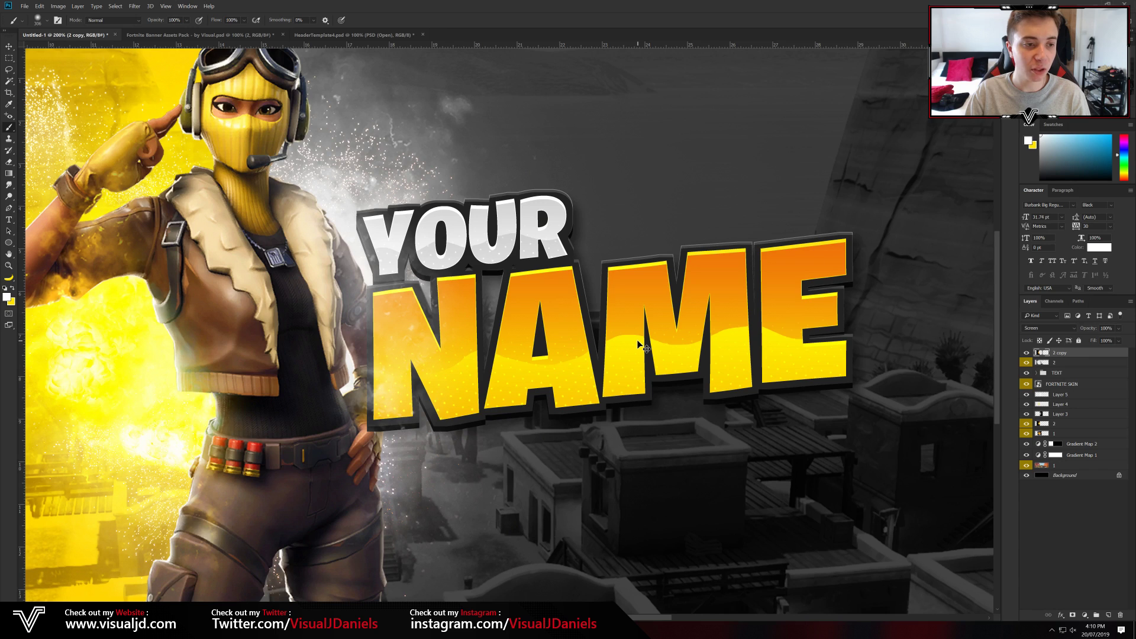
pyautogui.scroll(-1, 642, 347)
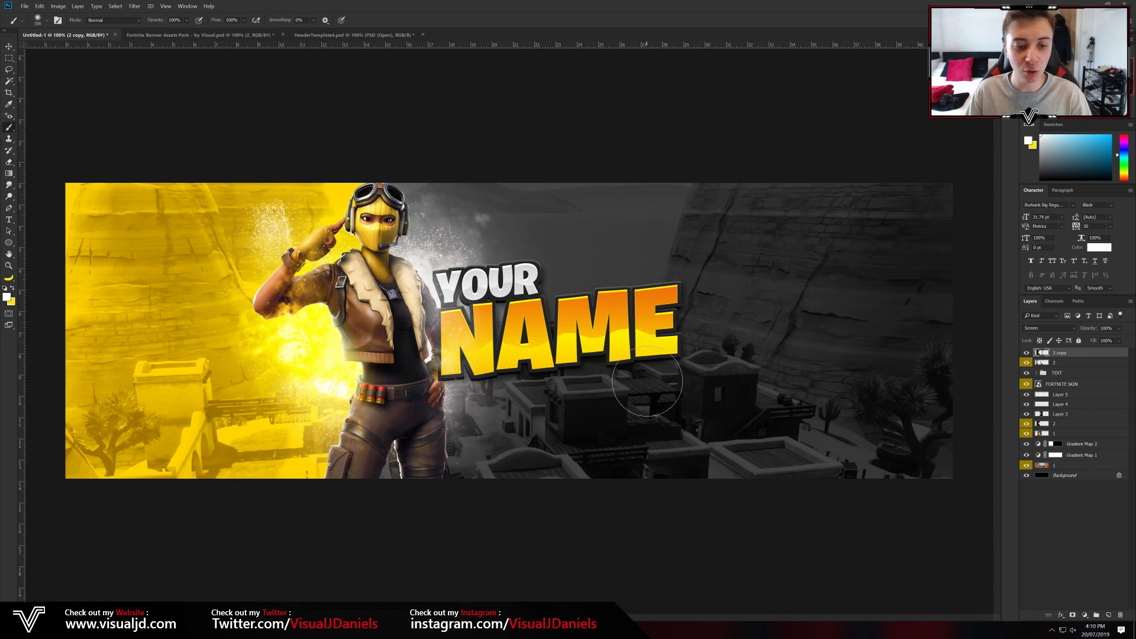
# Add a new top layer and dab a yellow glow over the middle of the NAME lettering with an enlarged 0% hardness brush
pyautogui.click(1109, 616)
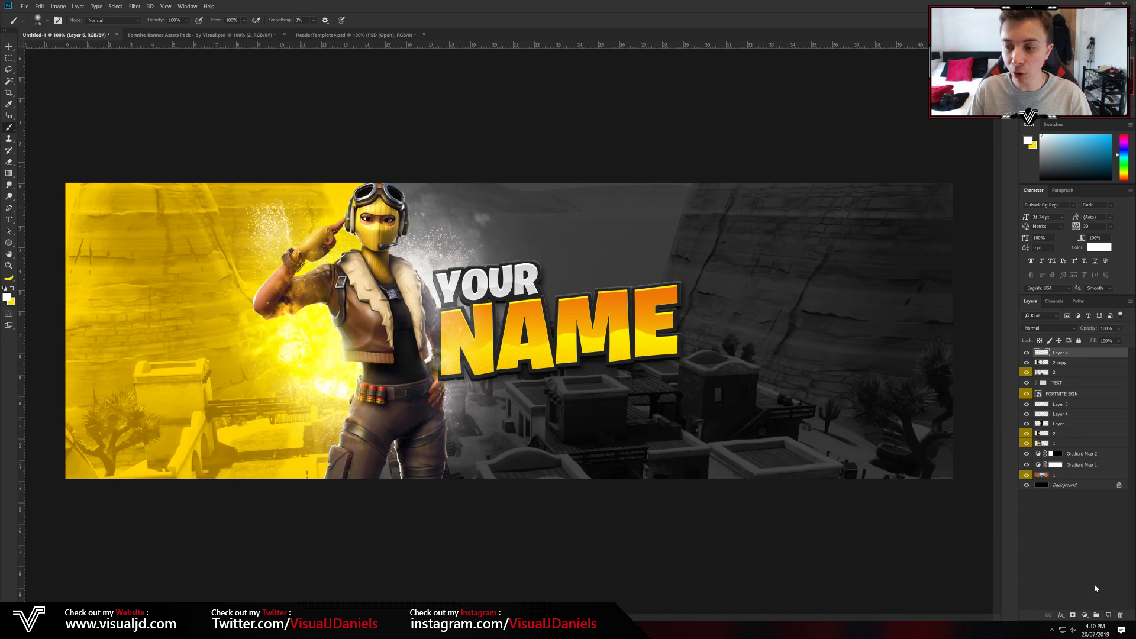
pyautogui.click(47, 21)
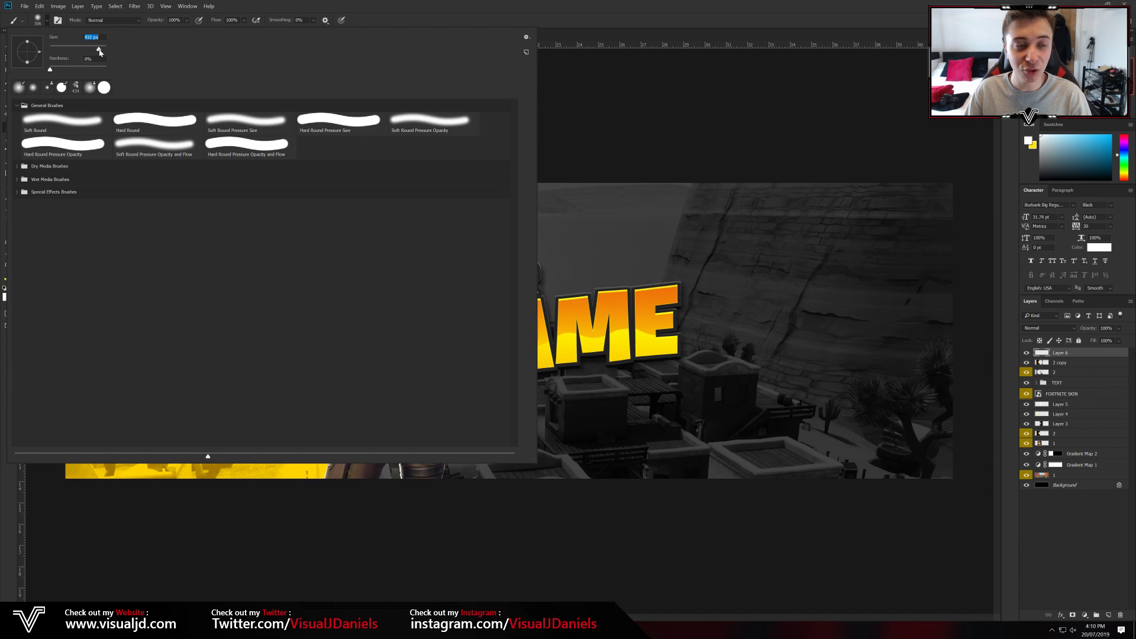
pyautogui.moveTo(100, 52); pyautogui.dragTo(101, 52)
pyautogui.press('Return')
pyautogui.click(11, 288)
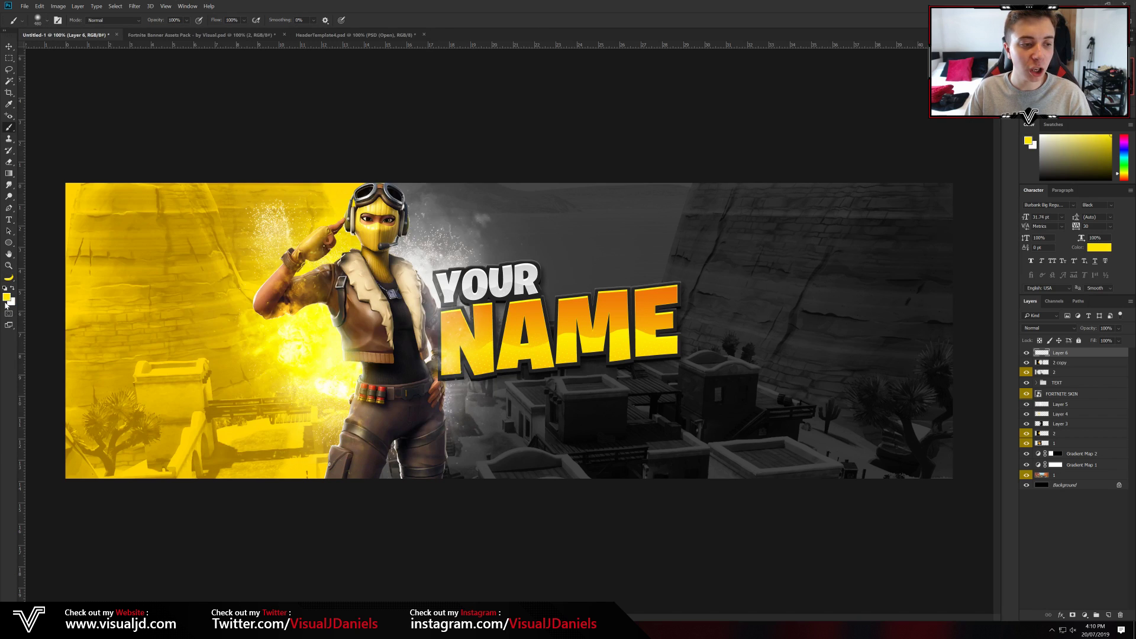
pyautogui.click(555, 334)
# Set the yellow glow layer's blend mode to Screen and its opacity to 21%, and compare the banner with and without it
pyautogui.click(1049, 328)
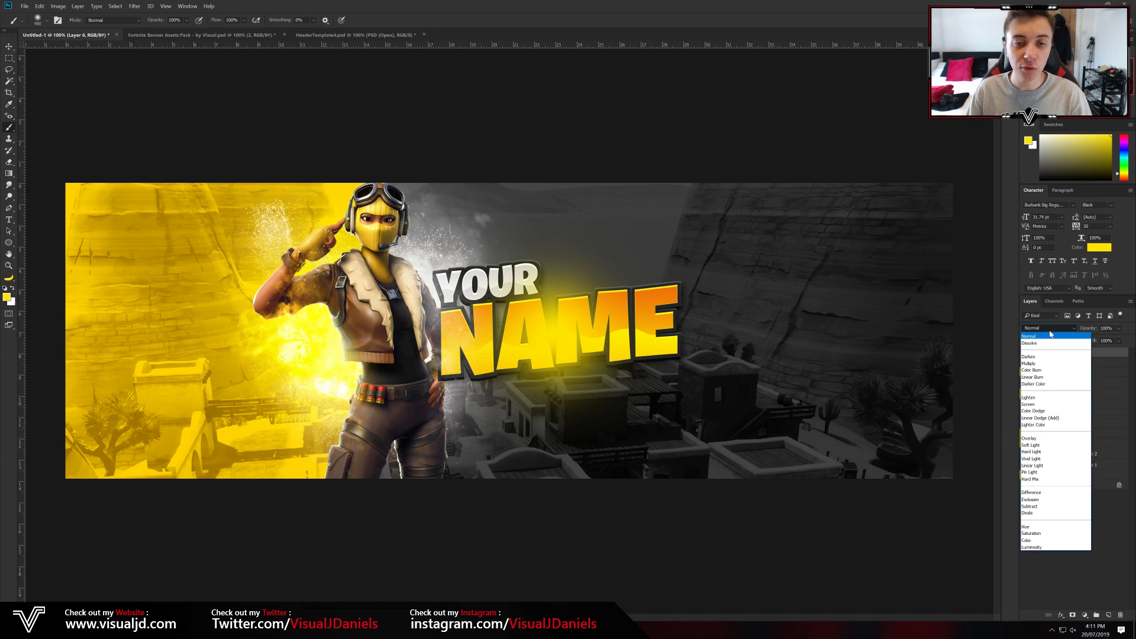
pyautogui.click(1052, 404)
pyautogui.click(1118, 329)
pyautogui.moveTo(1102, 341); pyautogui.dragTo(1098, 339)
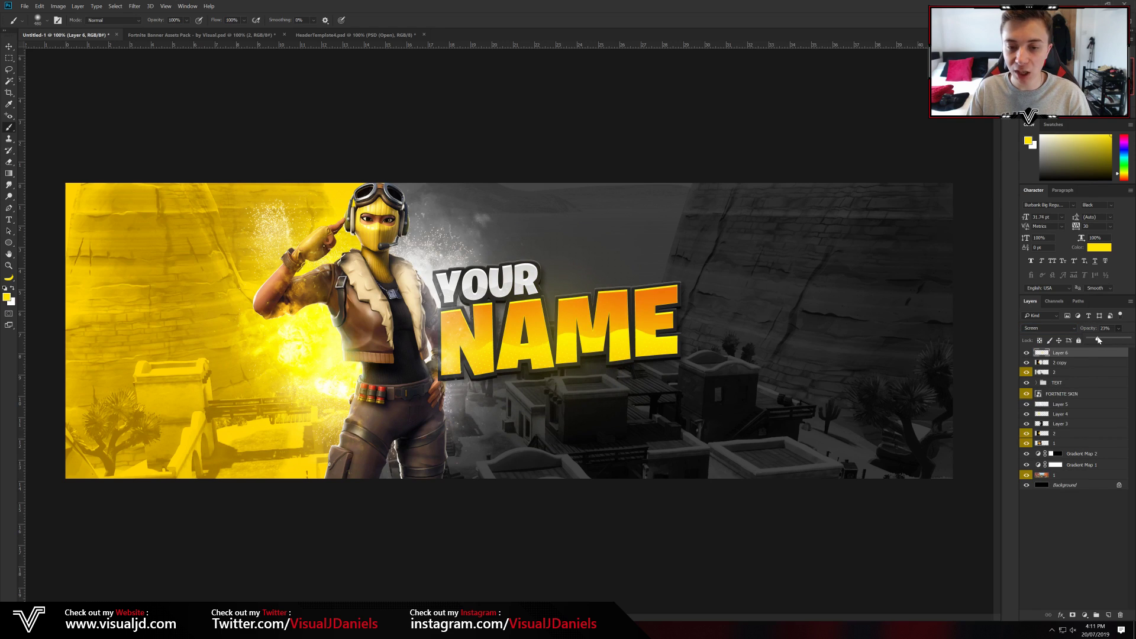
pyautogui.click(1027, 353)
pyautogui.click(1027, 353)
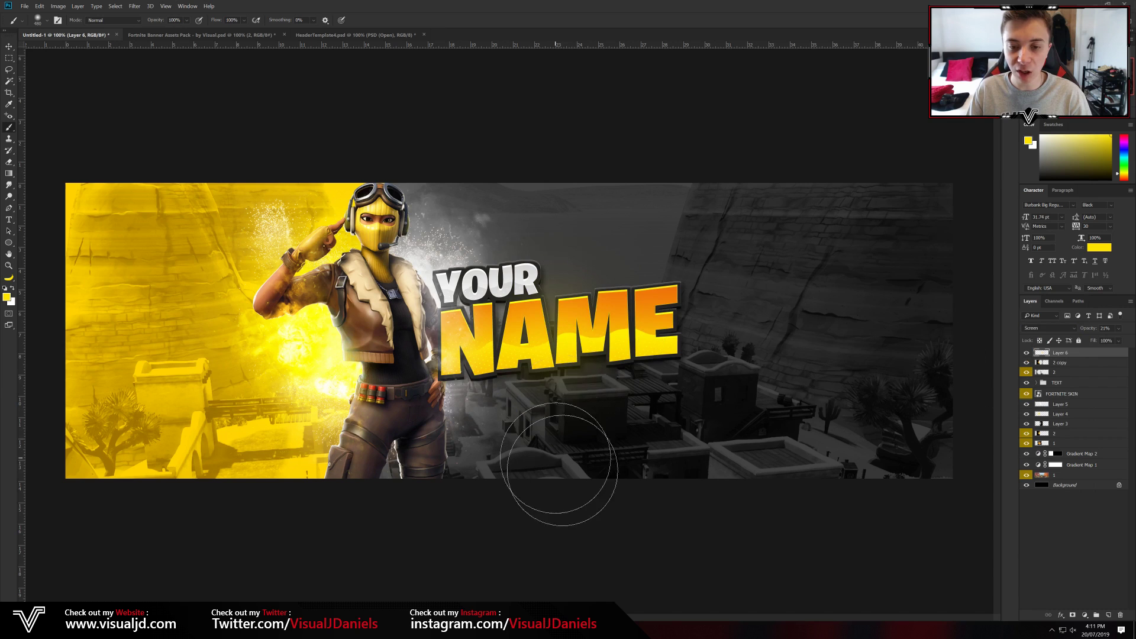
# Add a new top layer and dab a white glow over the middle of the YOUR lettering with a smaller soft brush
pyautogui.hotkey('ctrl', '+')
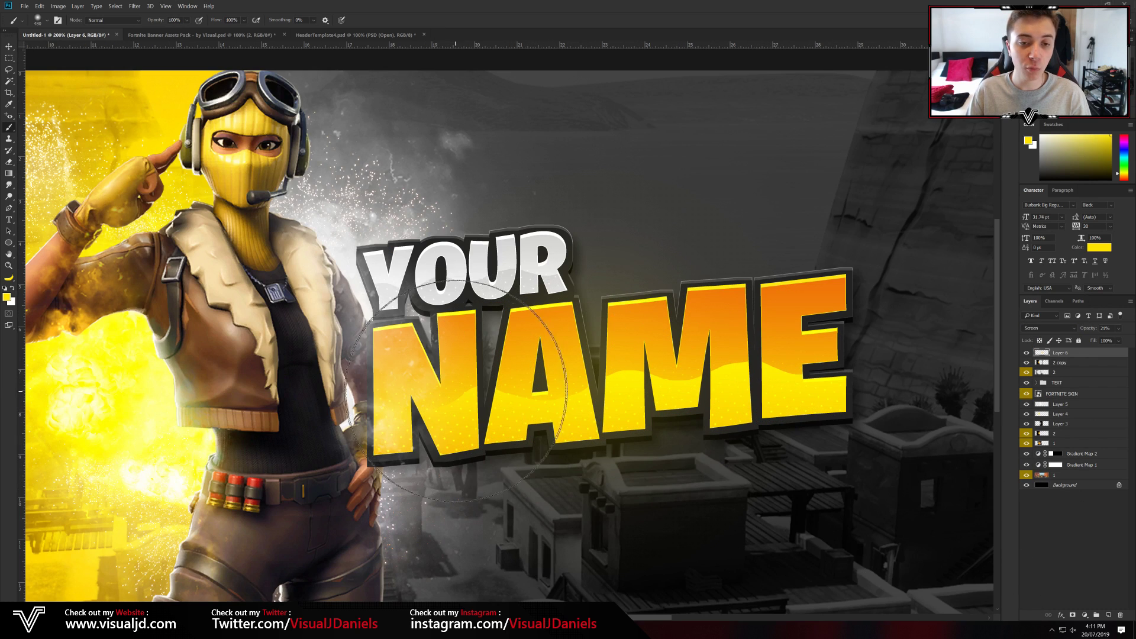
pyautogui.click(1108, 615)
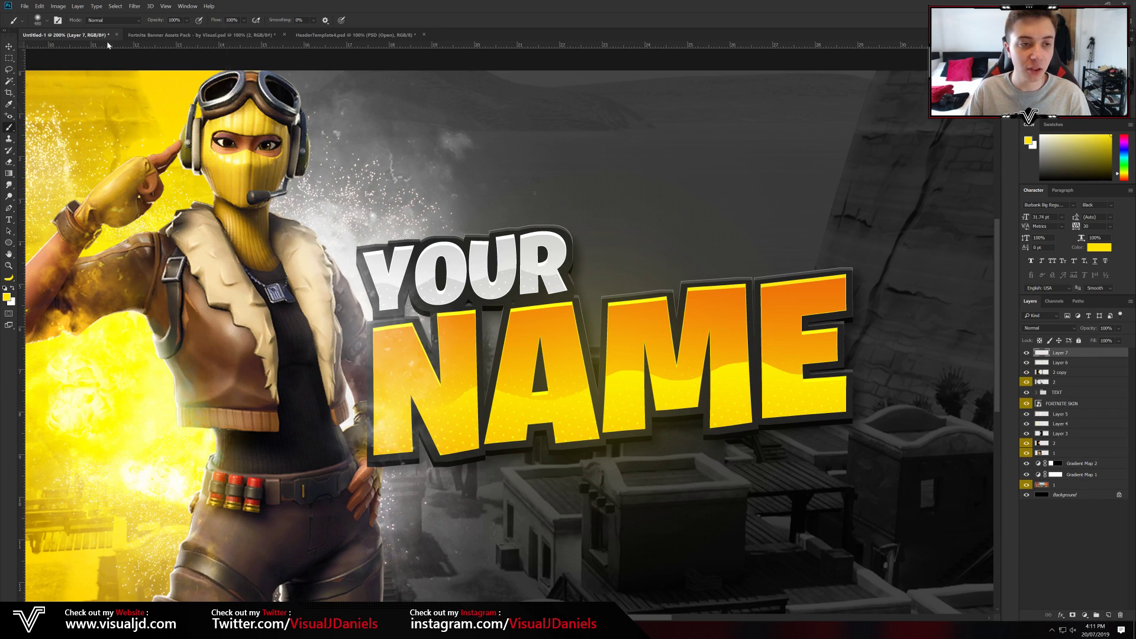
pyautogui.click(12, 288)
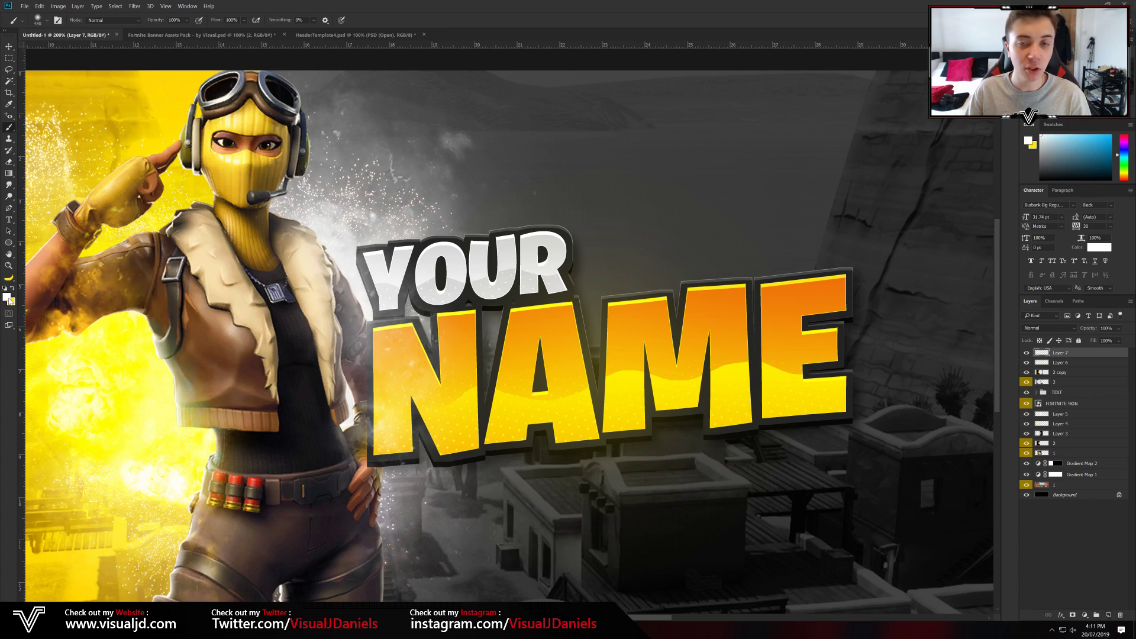
pyautogui.click(47, 22)
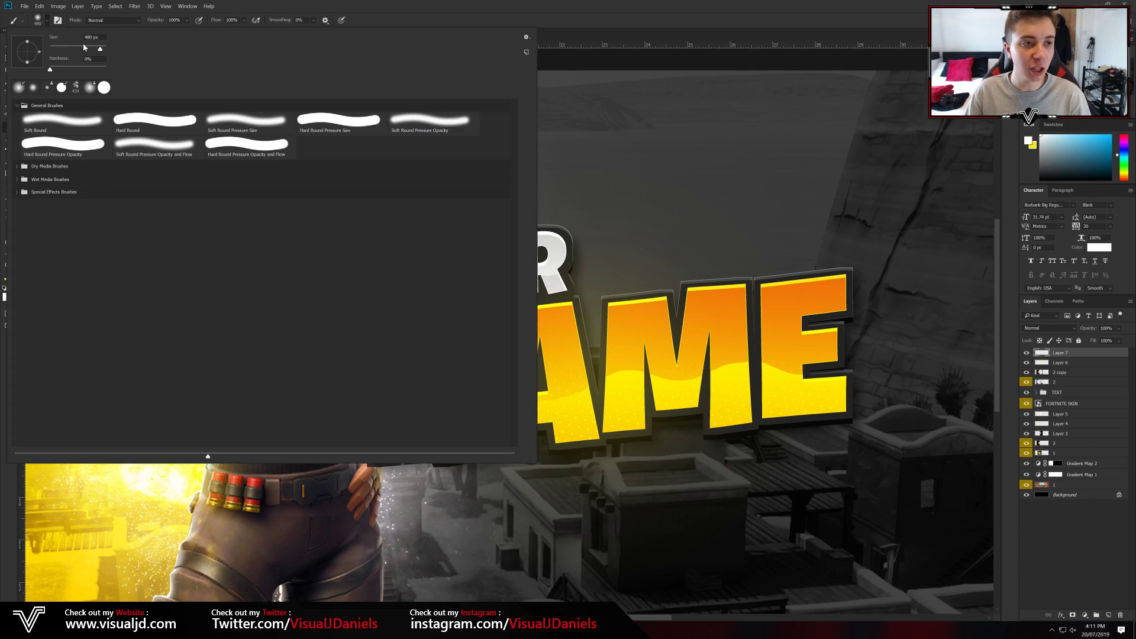
pyautogui.moveTo(99, 53); pyautogui.dragTo(95, 52)
pyautogui.press('Return')
pyautogui.click(480, 270)
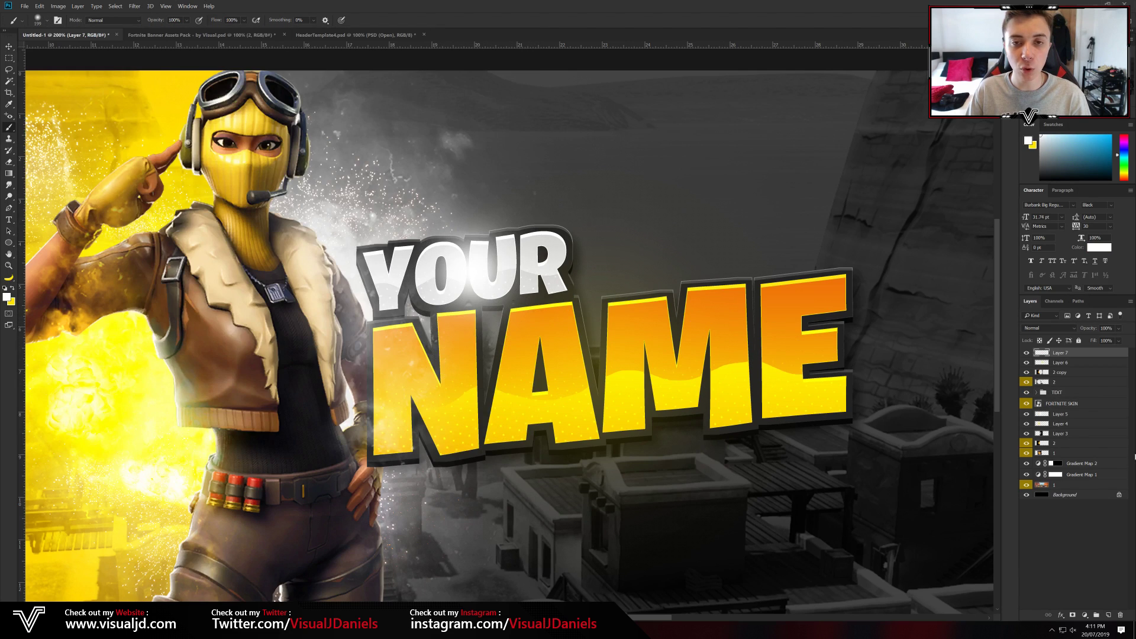
# Set the white glow layer's blend mode to Screen and lower its opacity to 21%
pyautogui.click(1047, 328)
pyautogui.click(1045, 408)
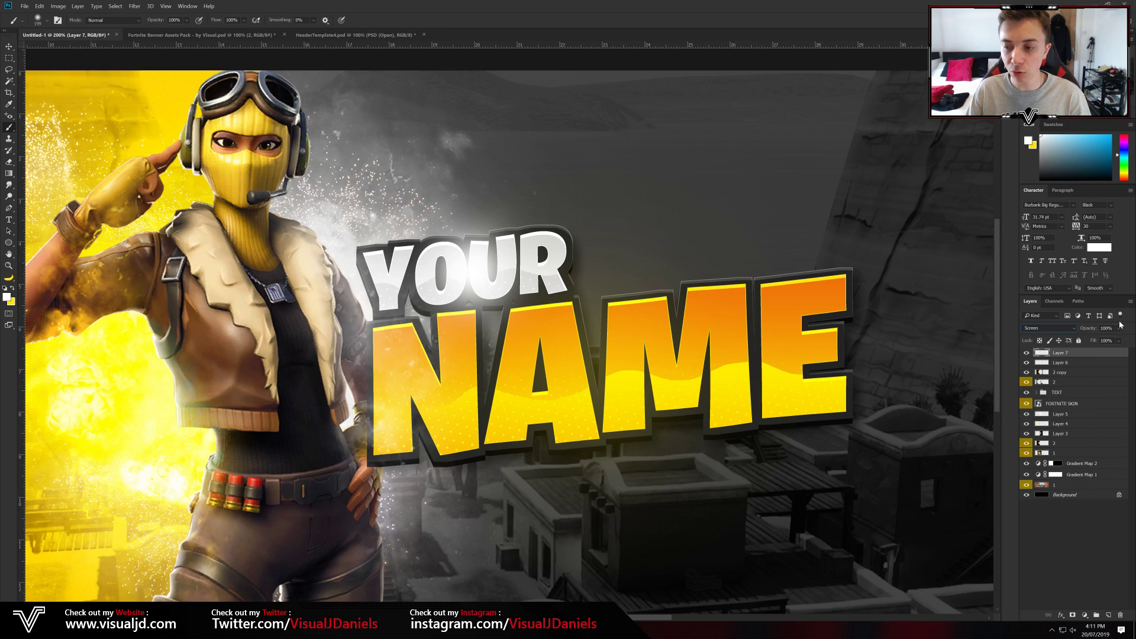
pyautogui.click(1119, 329)
pyautogui.moveTo(1128, 339); pyautogui.dragTo(1098, 341)
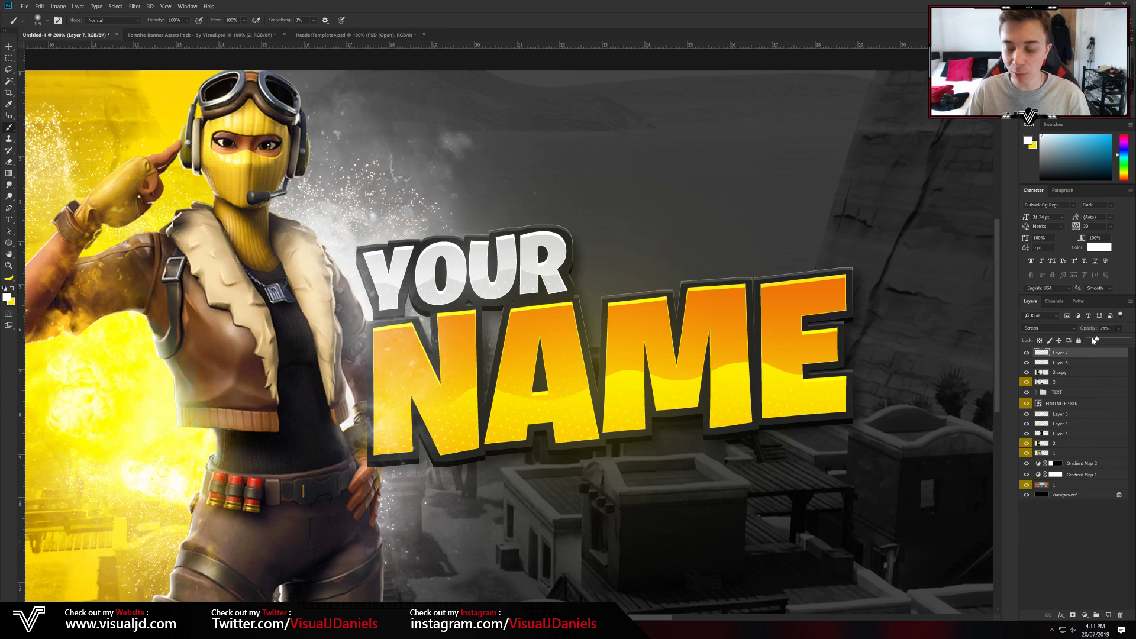
pyautogui.hotkey('ctrl', '-')
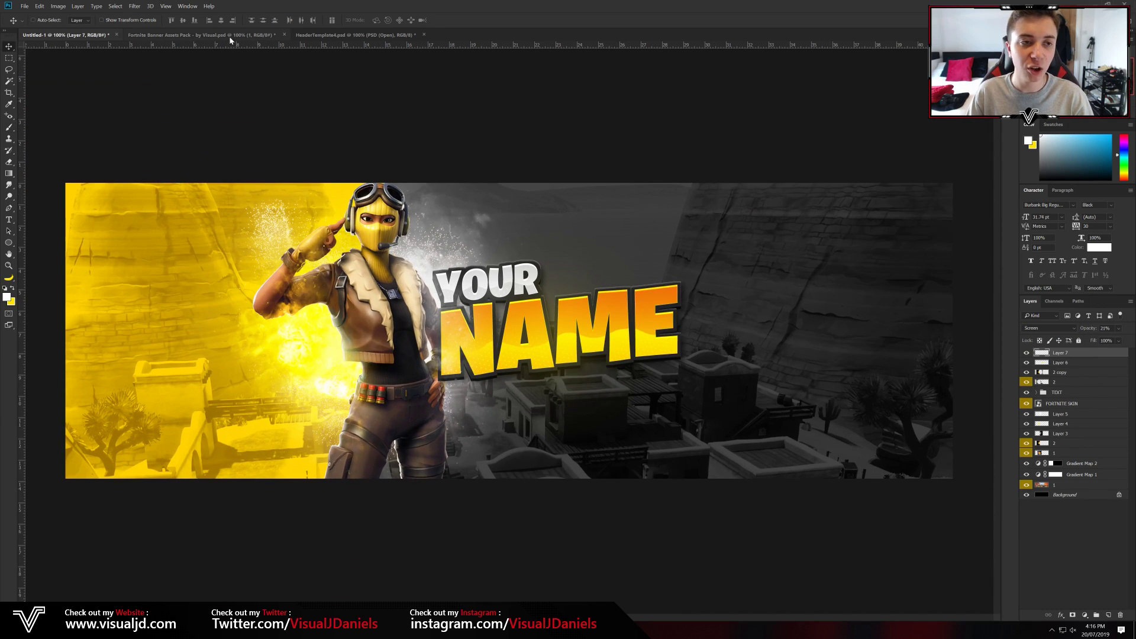
# Copy smoke layer 1 from the Fortnite Banner Assets Pack document into the banner document
pyautogui.click(202, 35)
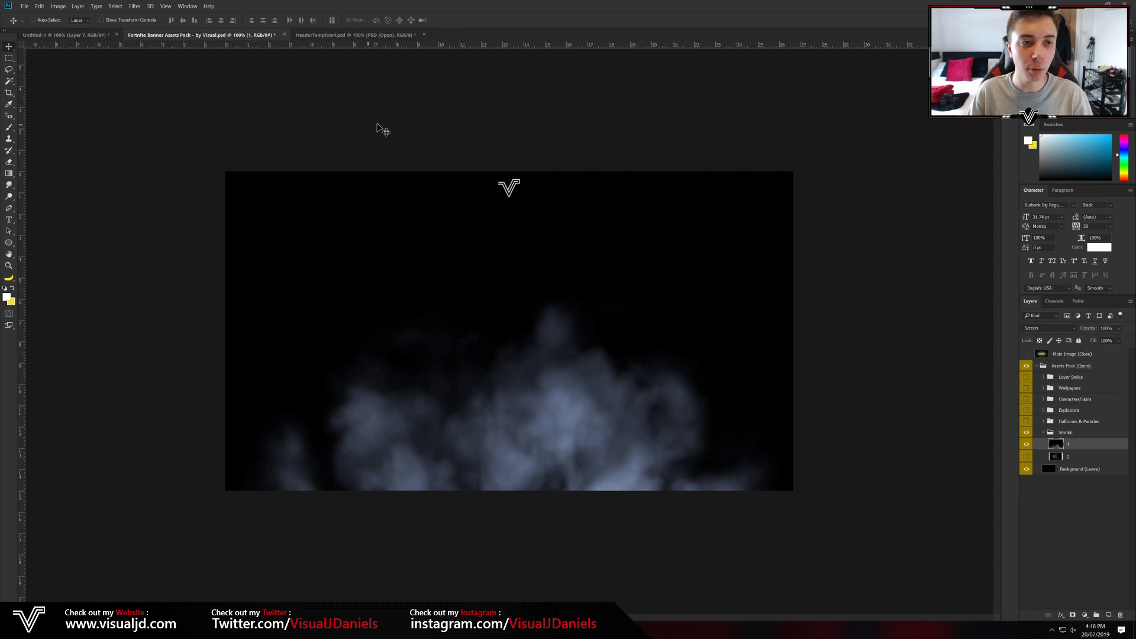
pyautogui.click(1045, 436)
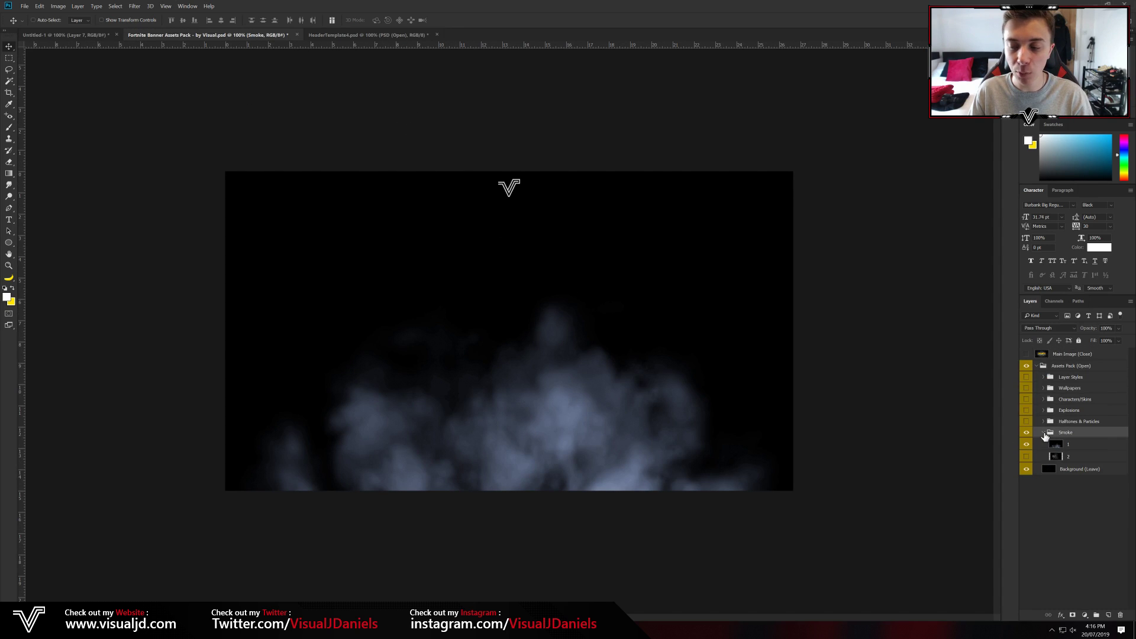
pyautogui.click(1062, 444)
pyautogui.moveTo(534, 328); pyautogui.dragTo(584, 338)
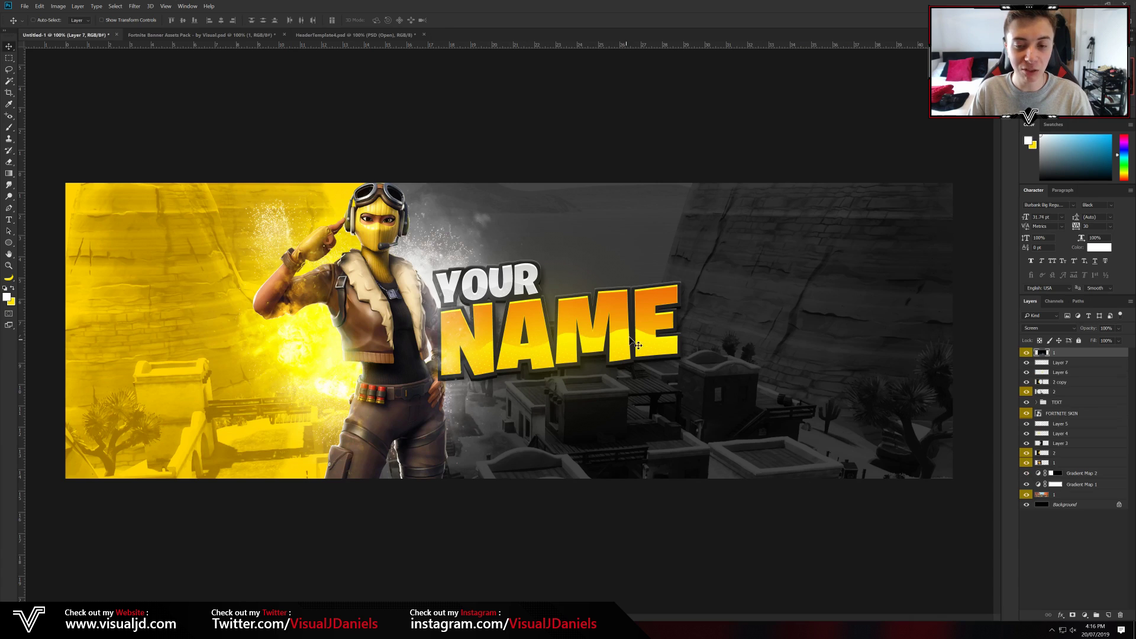
# Apply a Black & White adjustment to the smoke layer and position it along the banner's lower edge beneath the lettering
pyautogui.click(60, 9)
pyautogui.moveTo(77, 31)
pyautogui.click(192, 87)
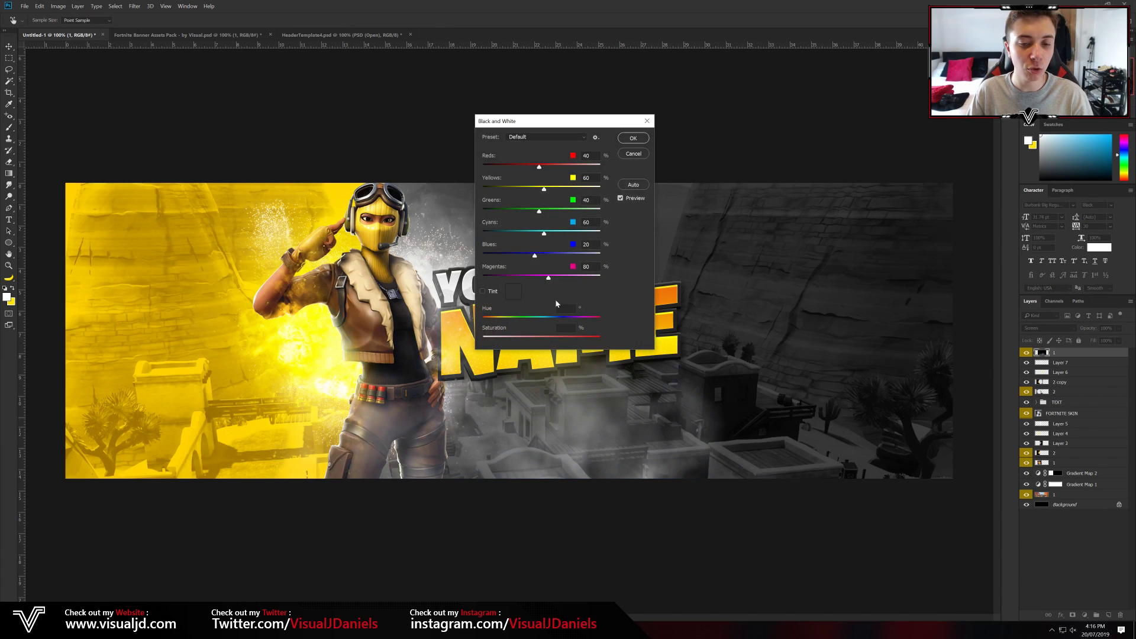
pyautogui.click(630, 156)
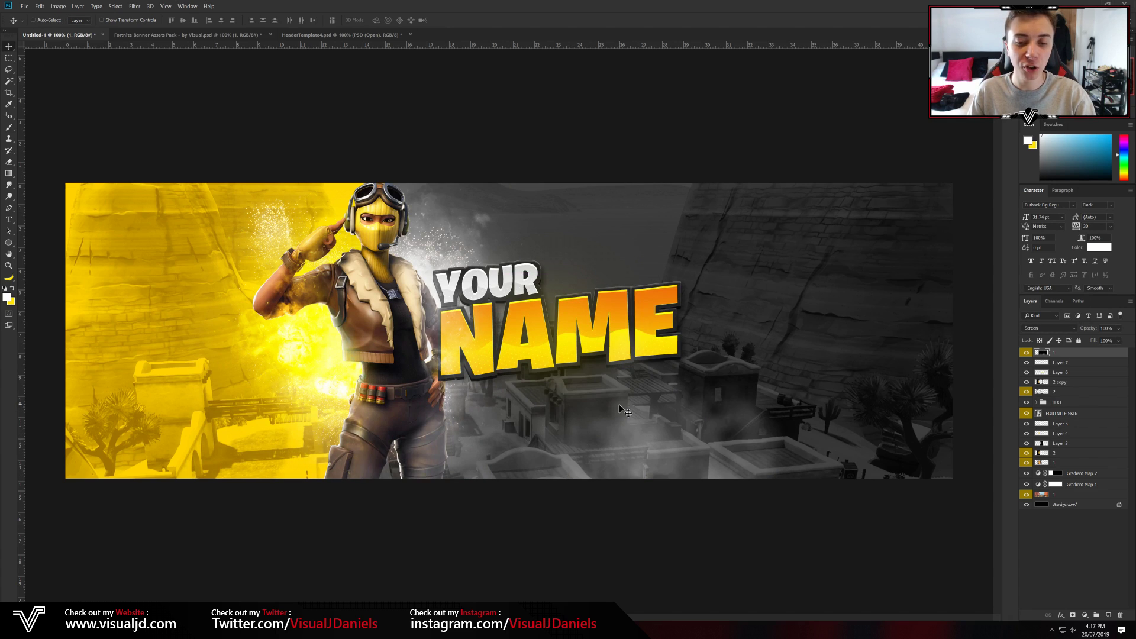
pyautogui.moveTo(540, 420)
pyautogui.mouseDown()
pyautogui.moveTo(524, 428)
pyautogui.moveTo(543, 417)
pyautogui.mouseUp()
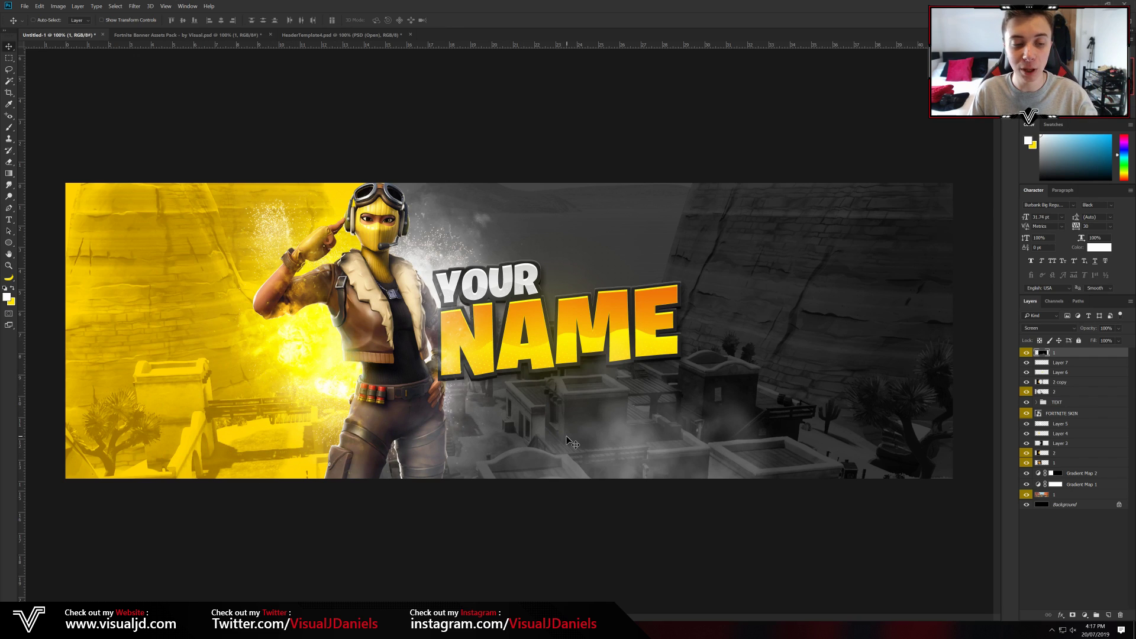
# Duplicate the grey smoke layer and move the copy to the lower right end of the banner's dark half
pyautogui.hotkey('ctrl', '-')
pyautogui.hotkey('ctrl', 'j')
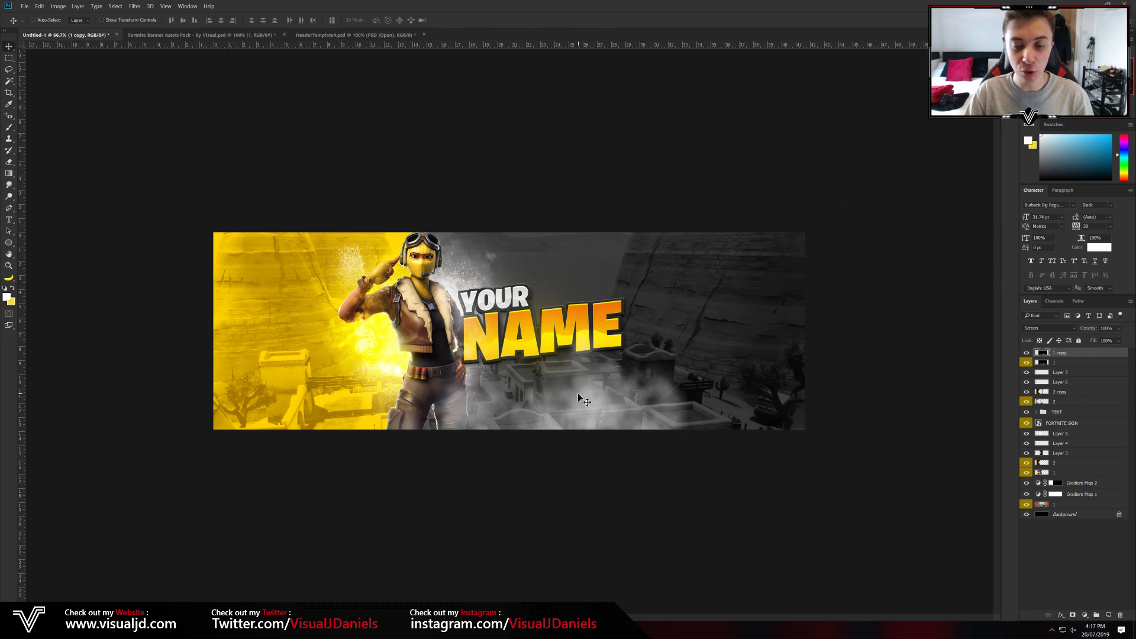
pyautogui.moveTo(578, 393); pyautogui.dragTo(738, 392)
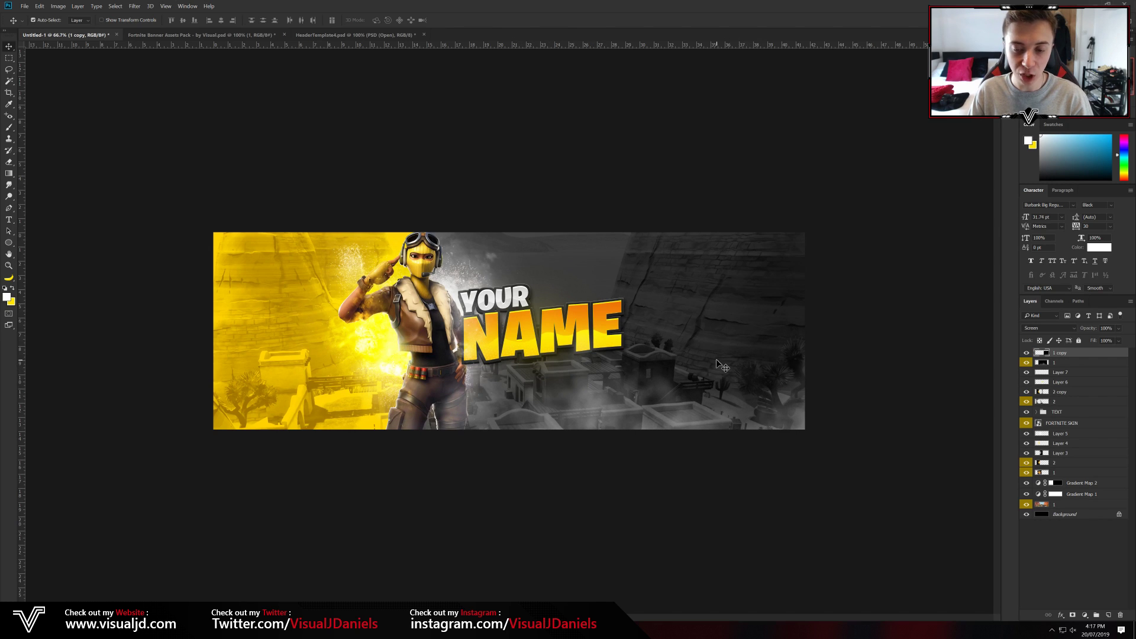
pyautogui.hotkey('ctrl', '+')
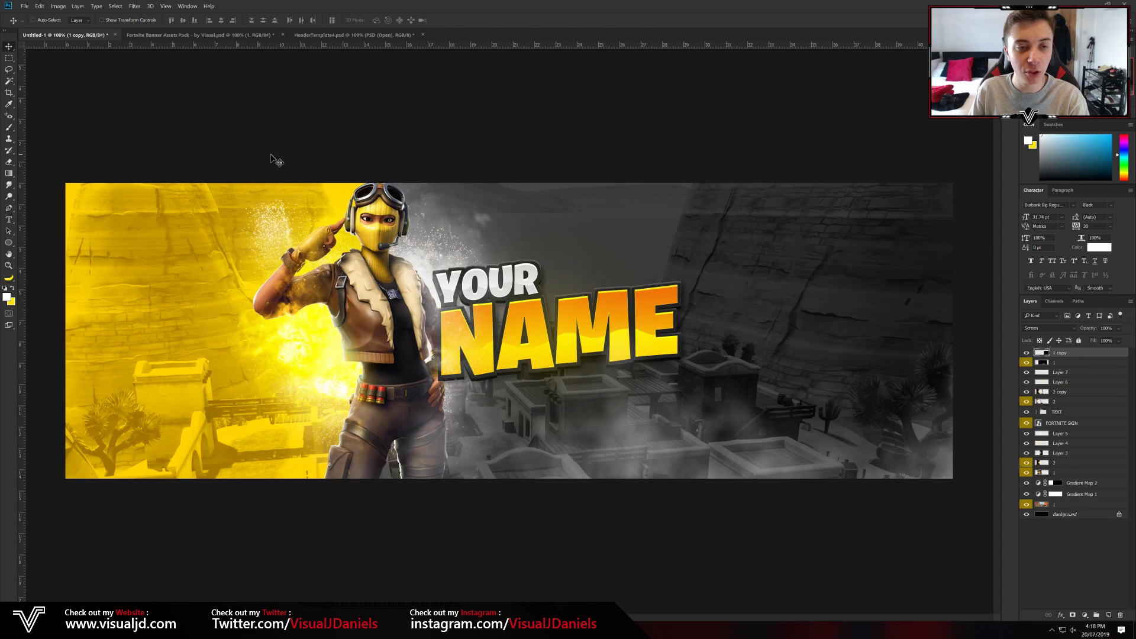
# In the assets pack document, add a Gradient Map adjustment above smoke layer 1 using the black-to-white preset
pyautogui.click(211, 37)
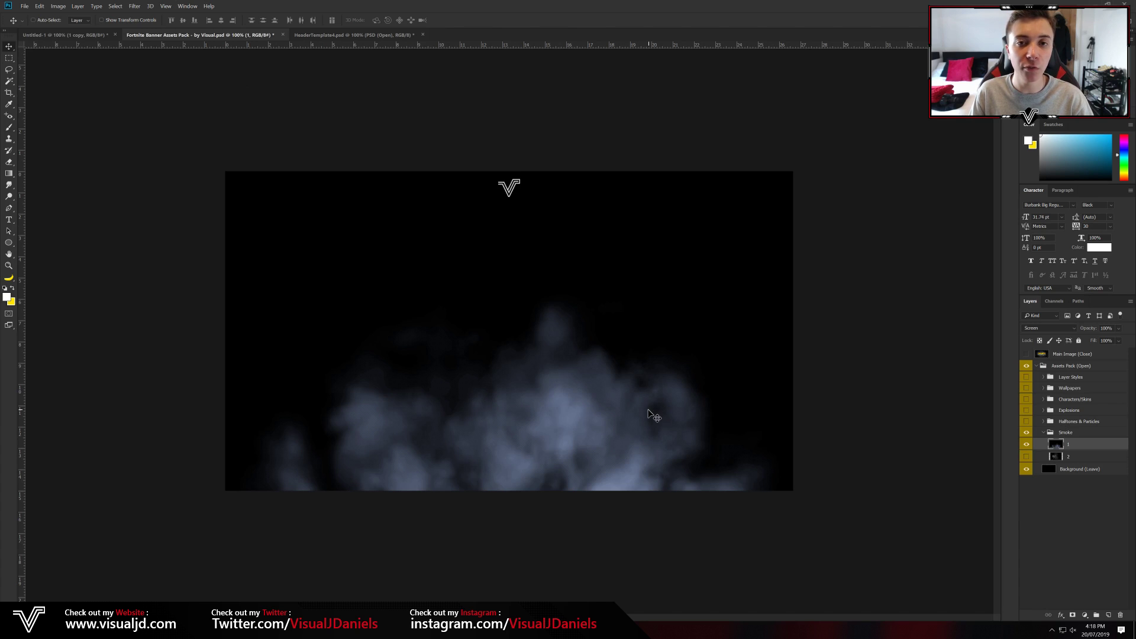
pyautogui.click(1027, 444)
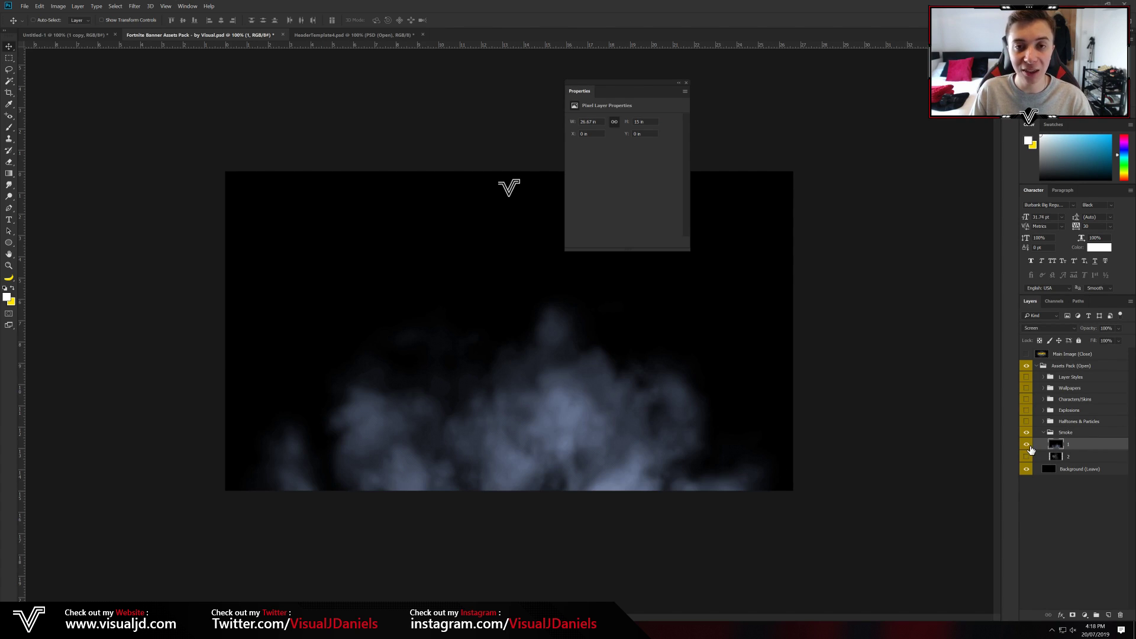
pyautogui.click(1084, 615)
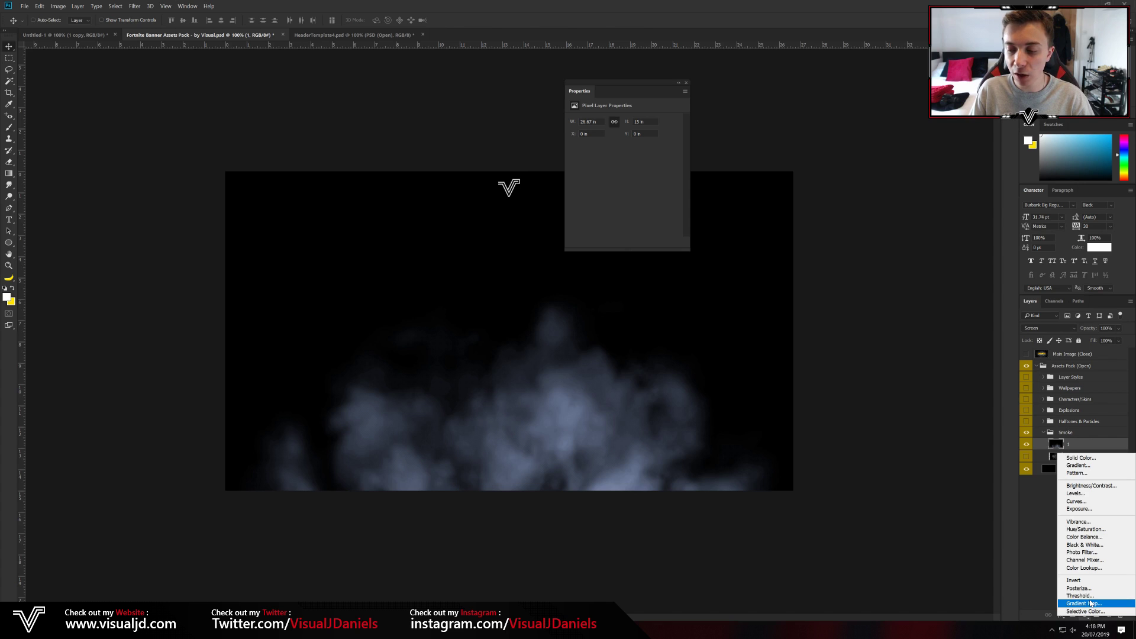
pyautogui.click(1092, 606)
pyautogui.click(639, 123)
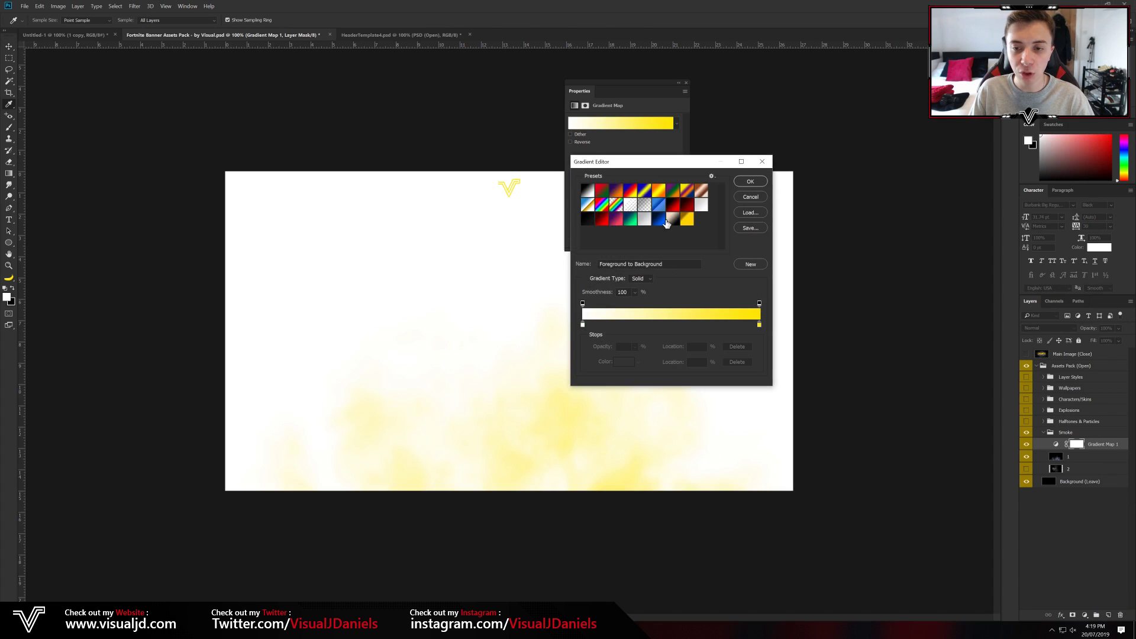
pyautogui.click(586, 195)
# Change the gradient's white stop to yellow fff000, move it to location 51%, and accept the gradient map
pyautogui.doubleClick(759, 324)
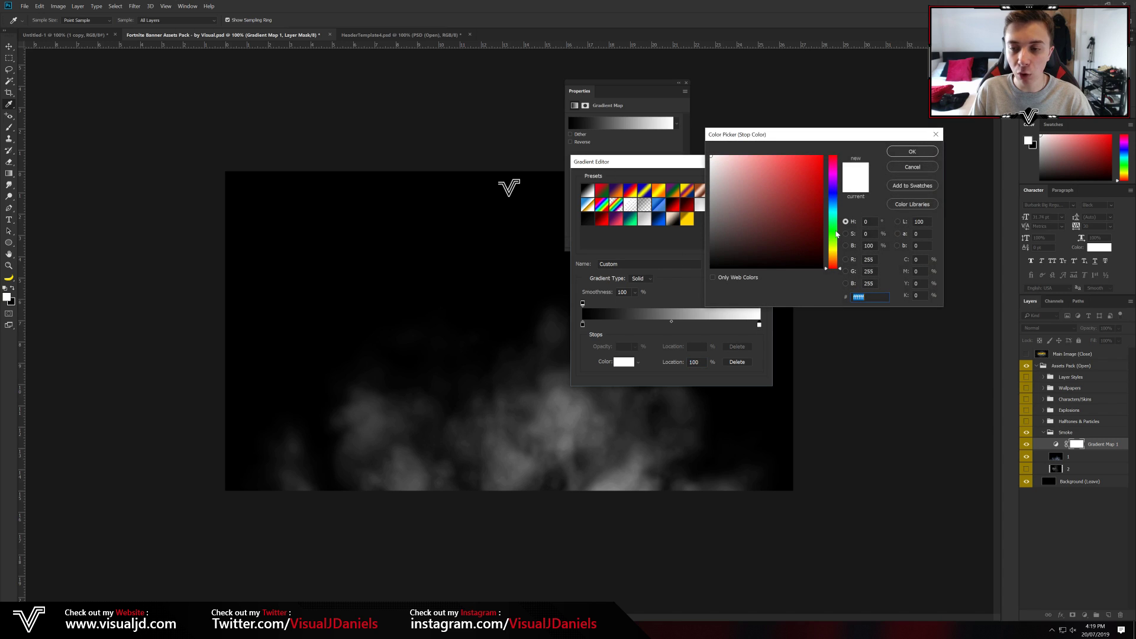
pyautogui.moveTo(837, 235); pyautogui.dragTo(839, 254)
pyautogui.moveTo(816, 199); pyautogui.dragTo(826, 155)
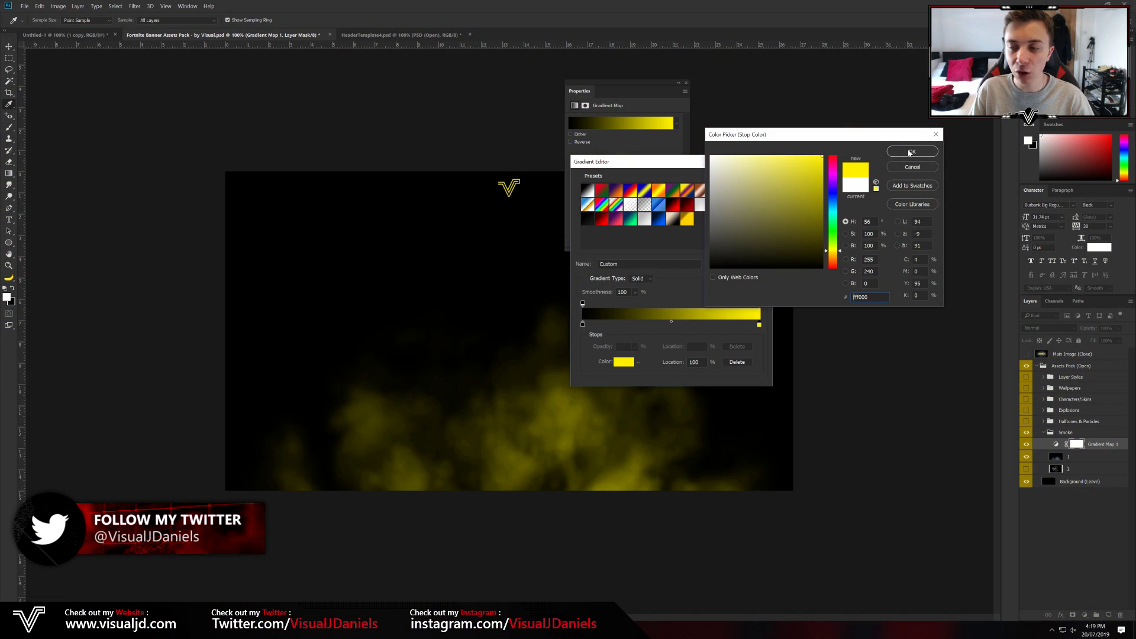
pyautogui.click(910, 153)
pyautogui.moveTo(759, 325); pyautogui.dragTo(676, 329)
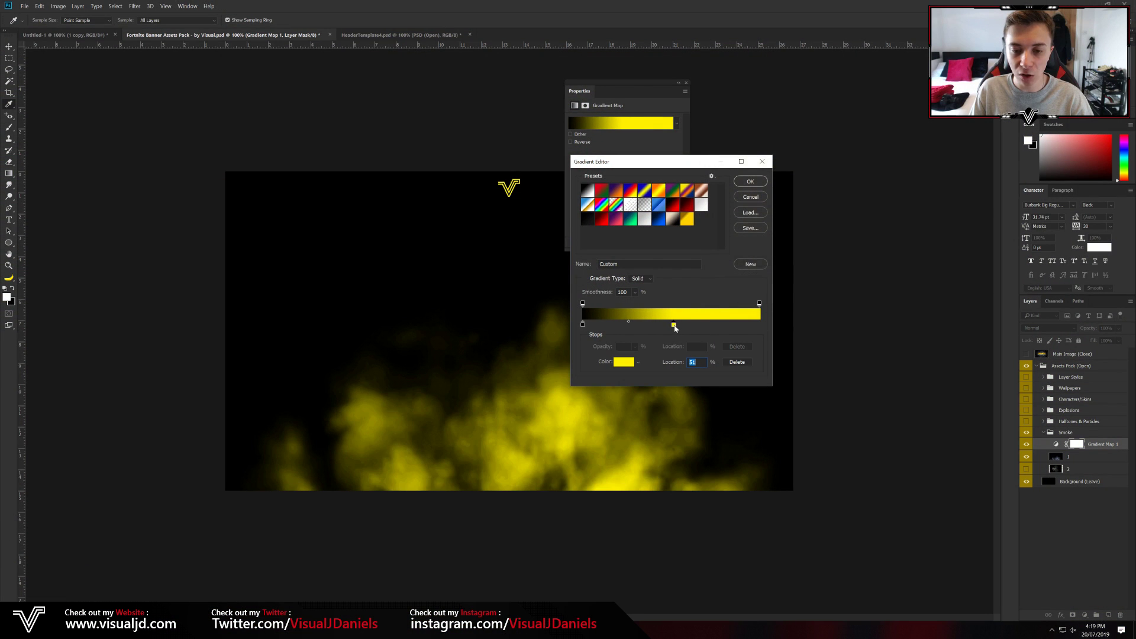
pyautogui.click(749, 182)
pyautogui.click(687, 84)
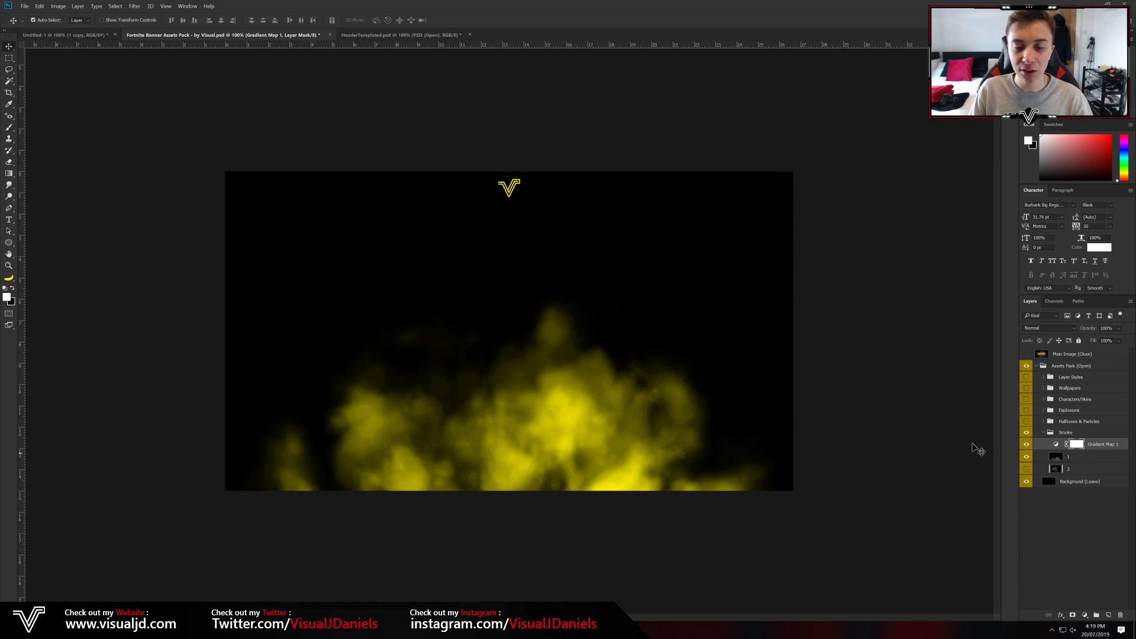
# Merge the gradient map with smoke layer 1 and set the merged layer's blend mode to Screen
pyautogui.click(1092, 458)
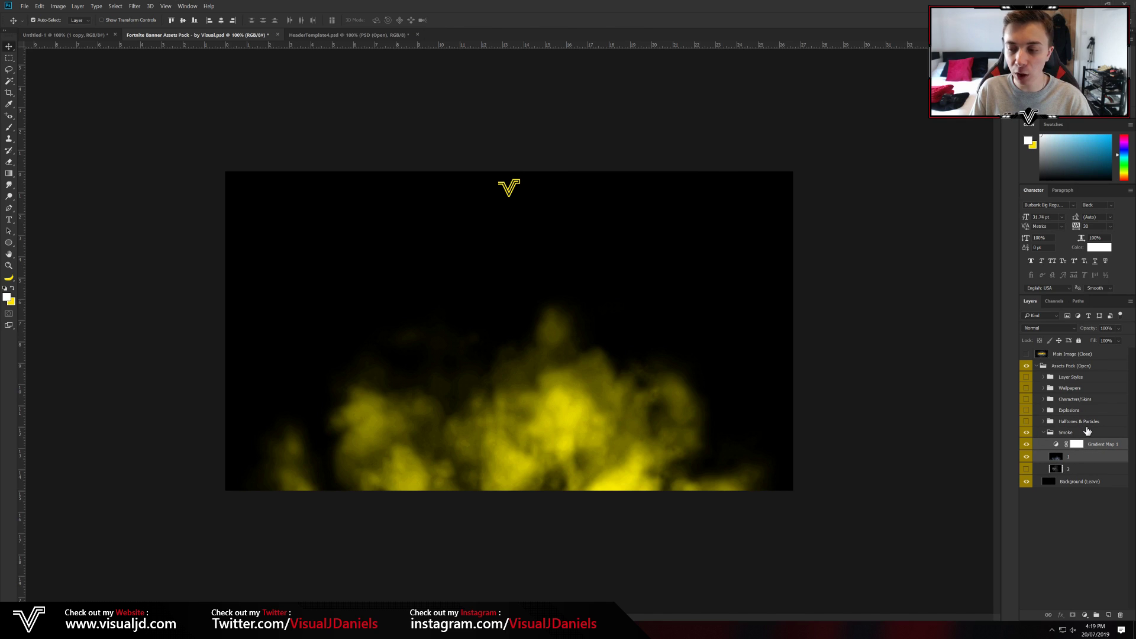
pyautogui.hotkey('ctrl', 'e')
pyautogui.click(1043, 328)
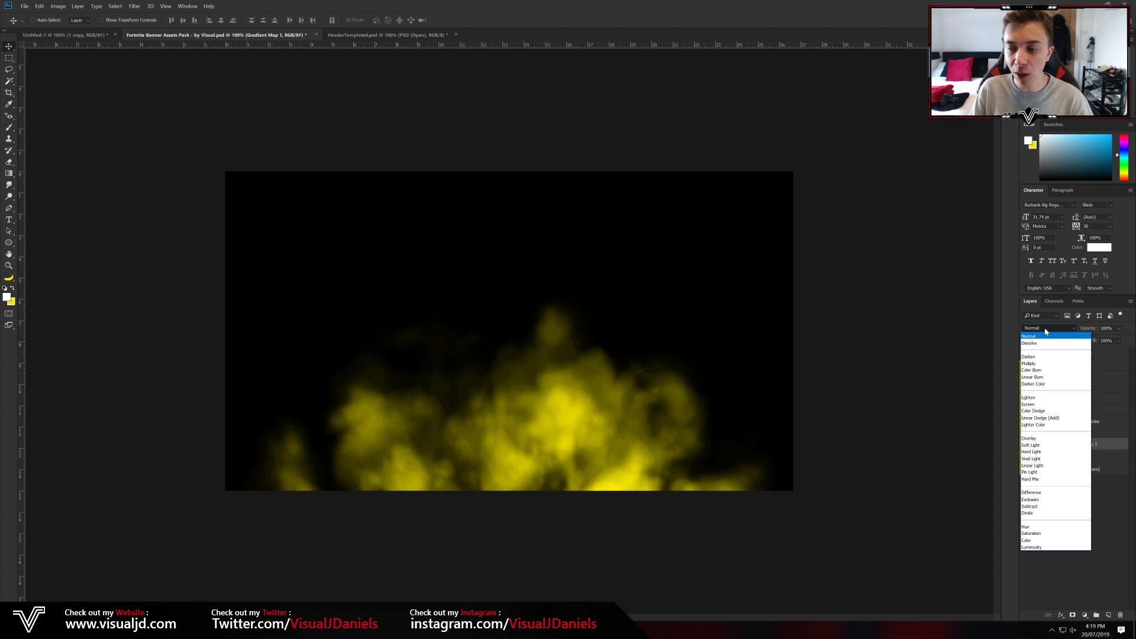
pyautogui.click(1035, 407)
# Copy the yellow smoke into the banner document and position it along the lower edge of the yellow half
pyautogui.moveTo(586, 351); pyautogui.dragTo(285, 371)
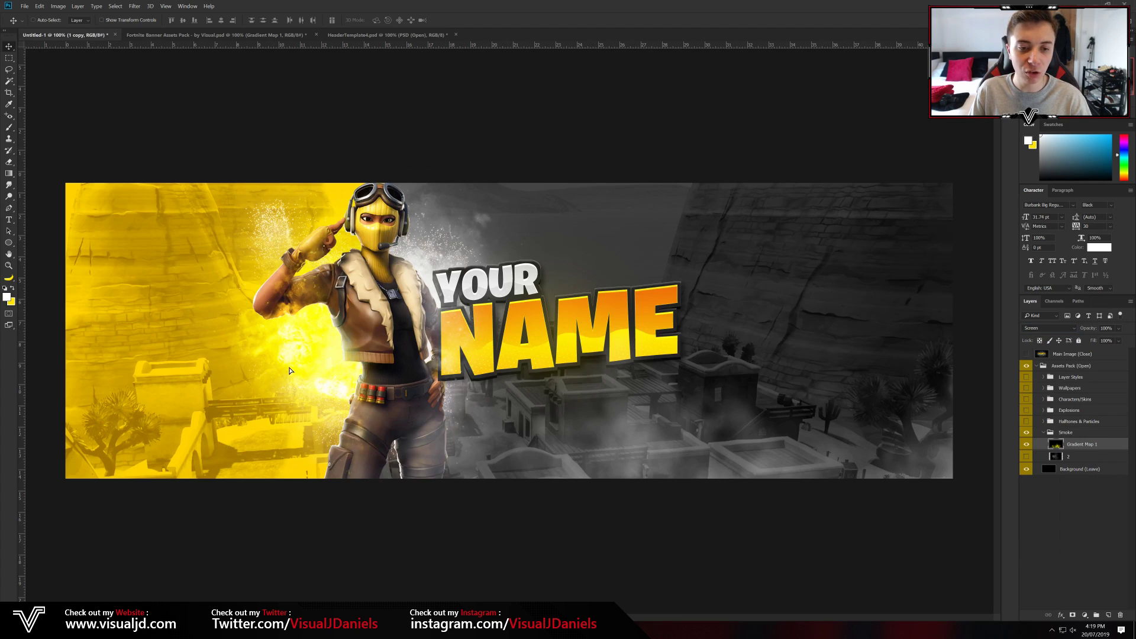
pyautogui.moveTo(408, 292)
pyautogui.mouseDown()
pyautogui.moveTo(269, 306)
pyautogui.moveTo(204, 299)
pyautogui.moveTo(250, 310)
pyautogui.moveTo(256, 331)
pyautogui.mouseUp()
pyautogui.press('e')
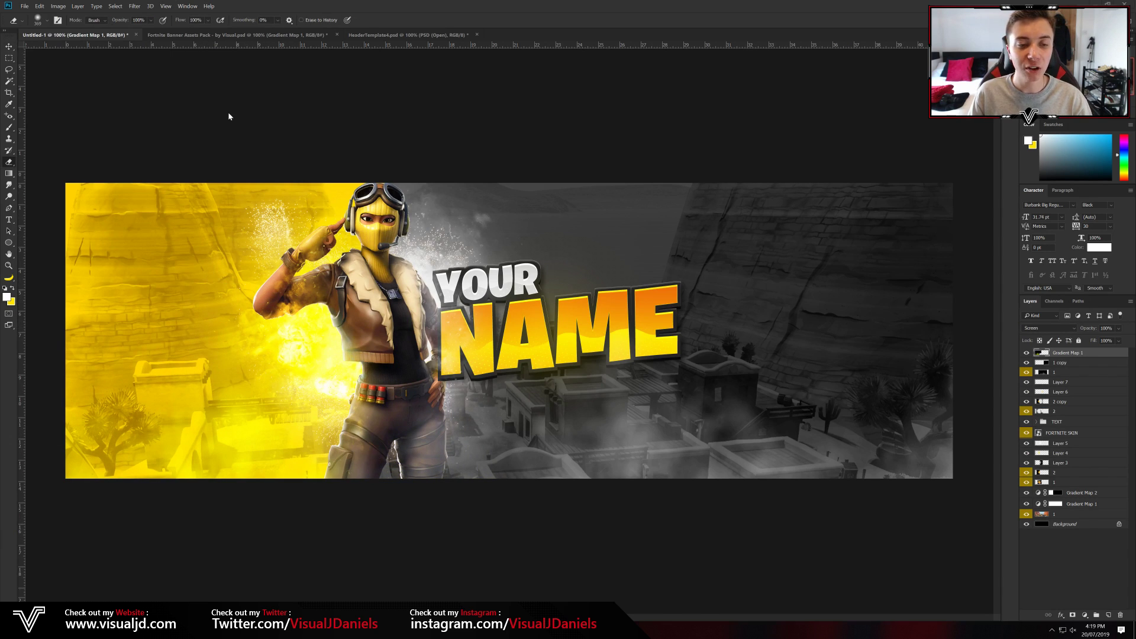
# In the assets pack document, hide the yellow smoke layer, then expand and show the Halftones & Particles group
pyautogui.click(219, 36)
pyautogui.press('v')
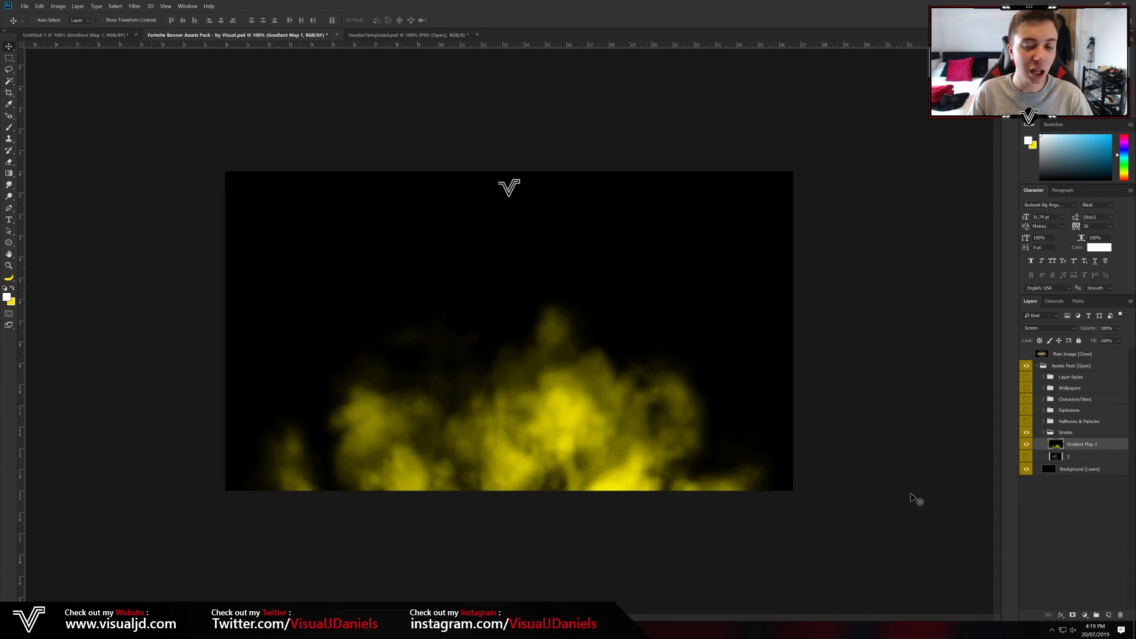
pyautogui.moveTo(1026, 456); pyautogui.dragTo(1026, 444)
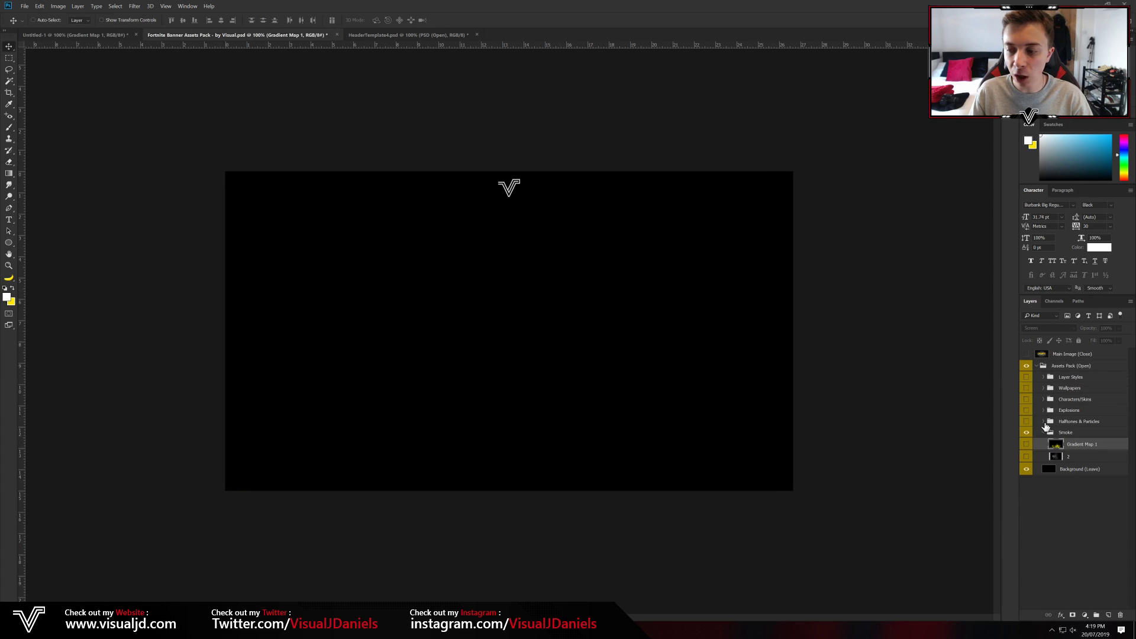
pyautogui.click(1065, 421)
pyautogui.click(1043, 421)
pyautogui.click(1026, 421)
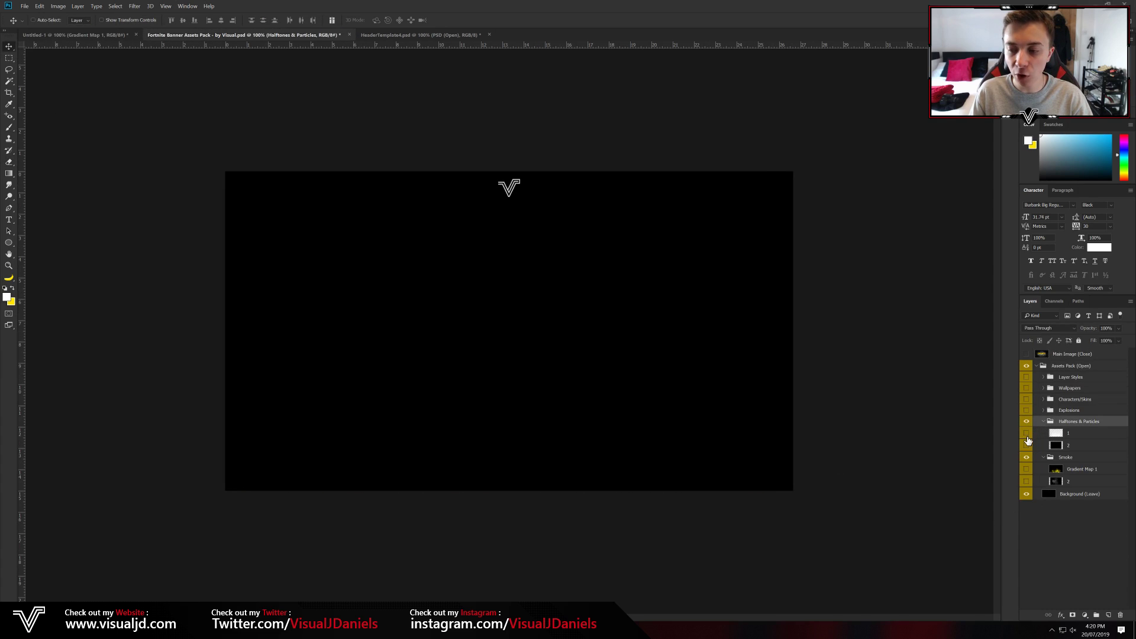
# Show particle layer 2 in the assets pack document and copy it into the banner over the yellow half
pyautogui.click(1028, 446)
pyautogui.click(1079, 445)
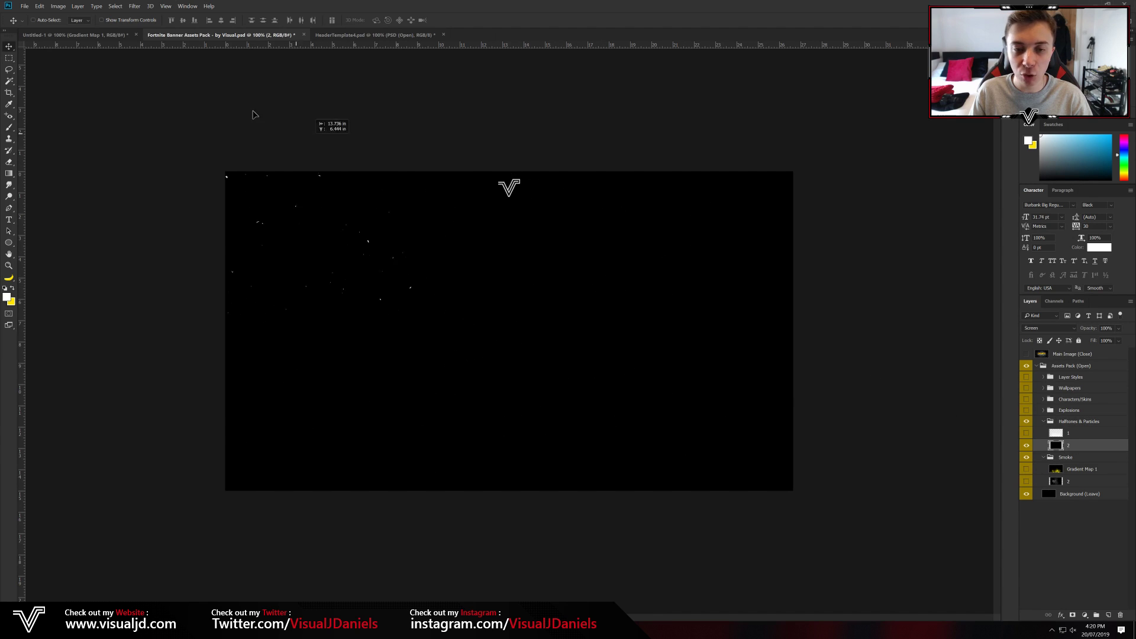
pyautogui.moveTo(64, 39); pyautogui.dragTo(320, 243)
# Duplicate the particle layer and position the copy over the dark half behind the NAME lettering area
pyautogui.hotkey('ctrl', '-')
pyautogui.hotkey('ctrl', 'j')
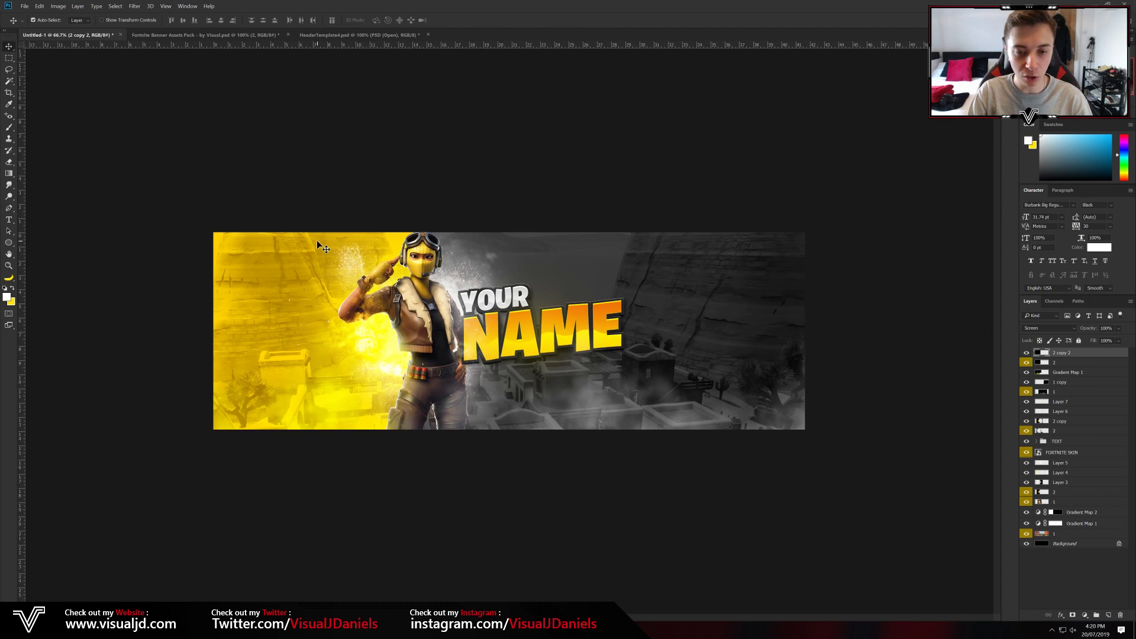
pyautogui.moveTo(294, 298); pyautogui.dragTo(604, 303)
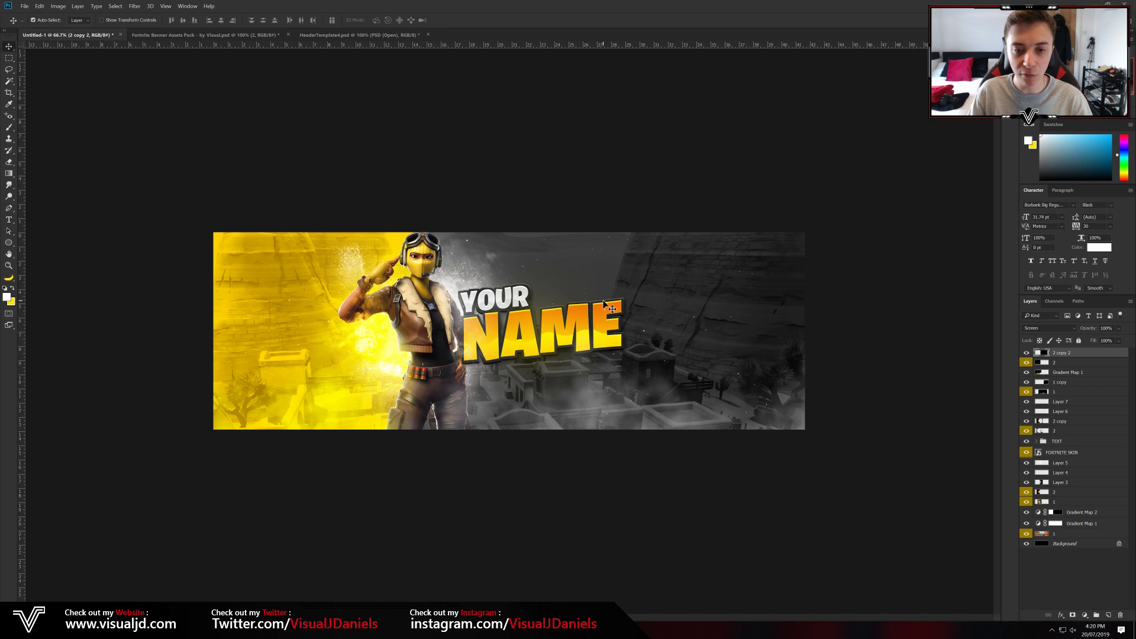
pyautogui.hotkey('ctrl', '+')
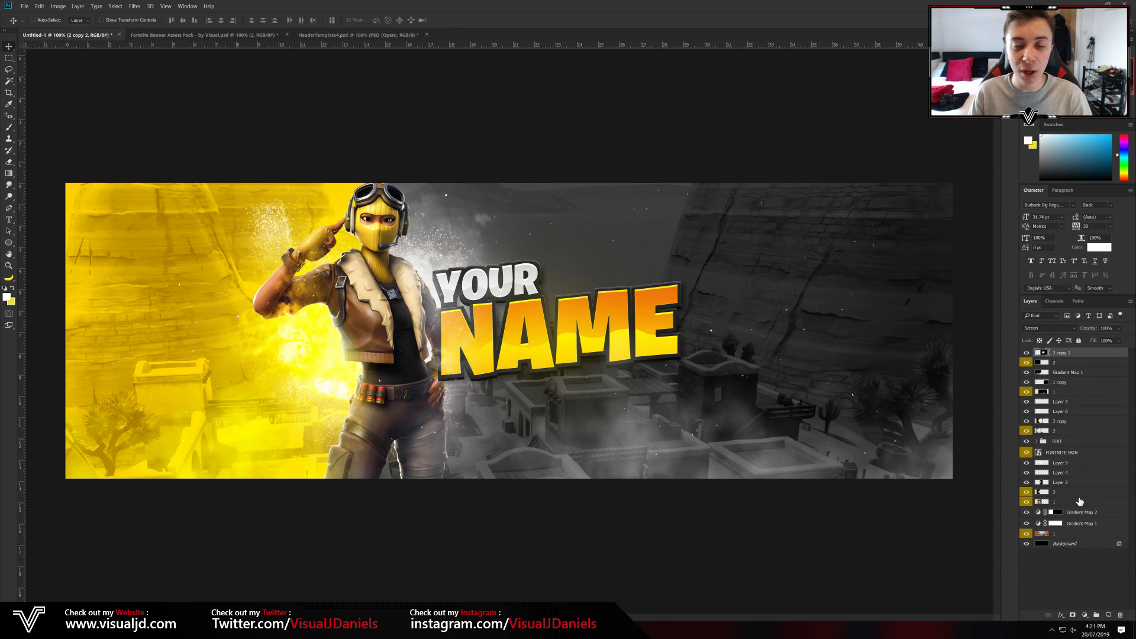
# Add a Curves adjustment layer above all layers and lower a point in the shadows to darken the banner
pyautogui.click(1084, 615)
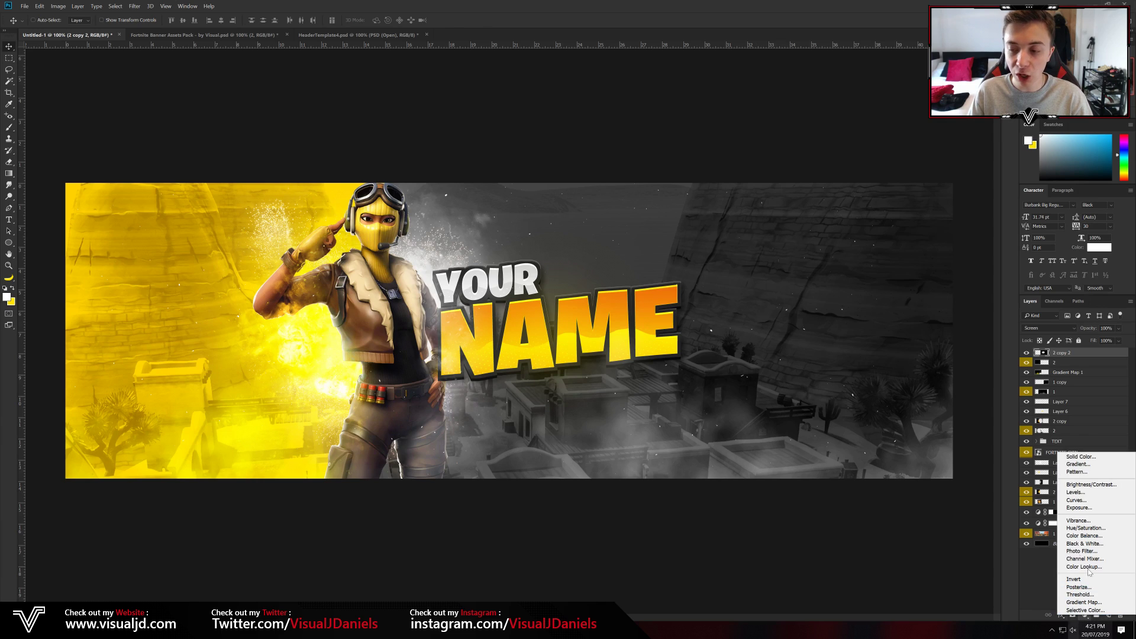
pyautogui.click(1076, 500)
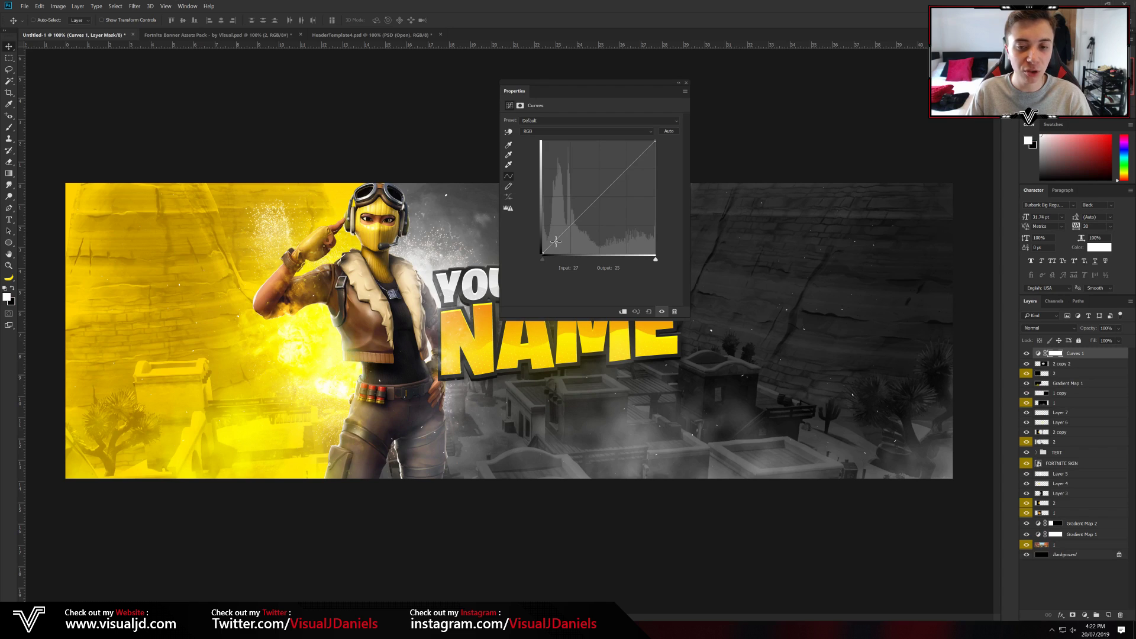
pyautogui.click(554, 240)
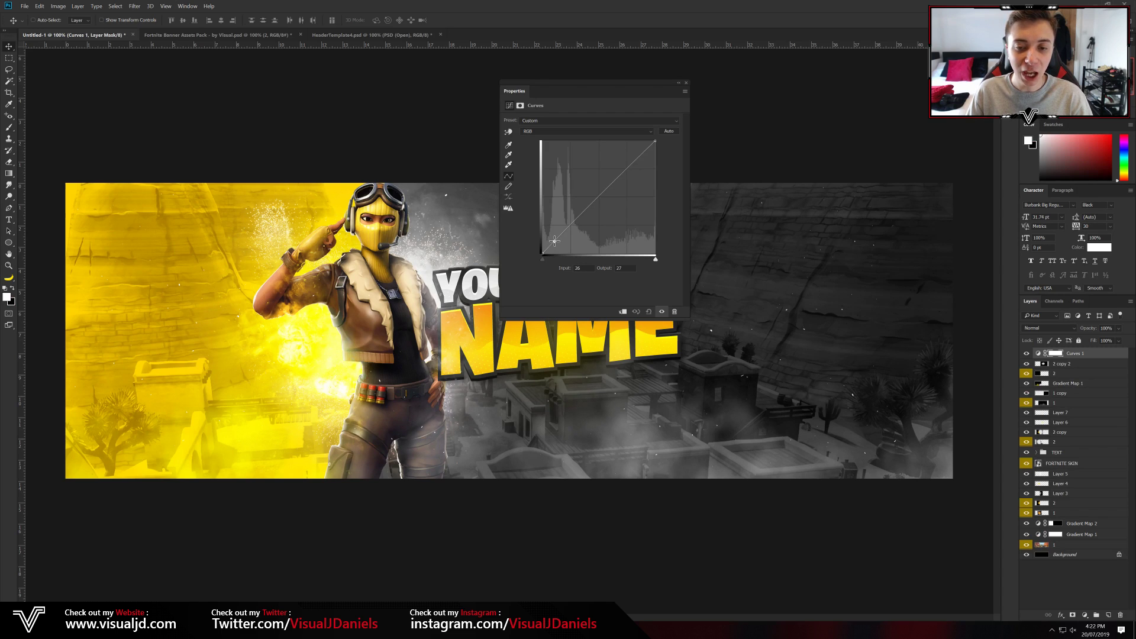
pyautogui.moveTo(554, 240); pyautogui.dragTo(557, 243)
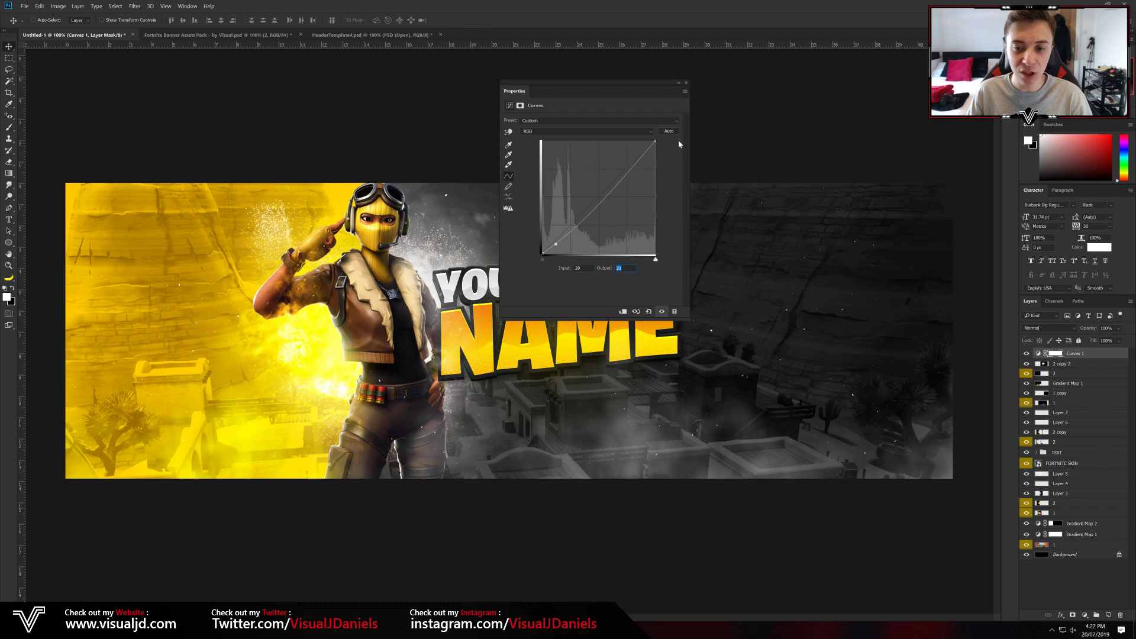
pyautogui.click(686, 83)
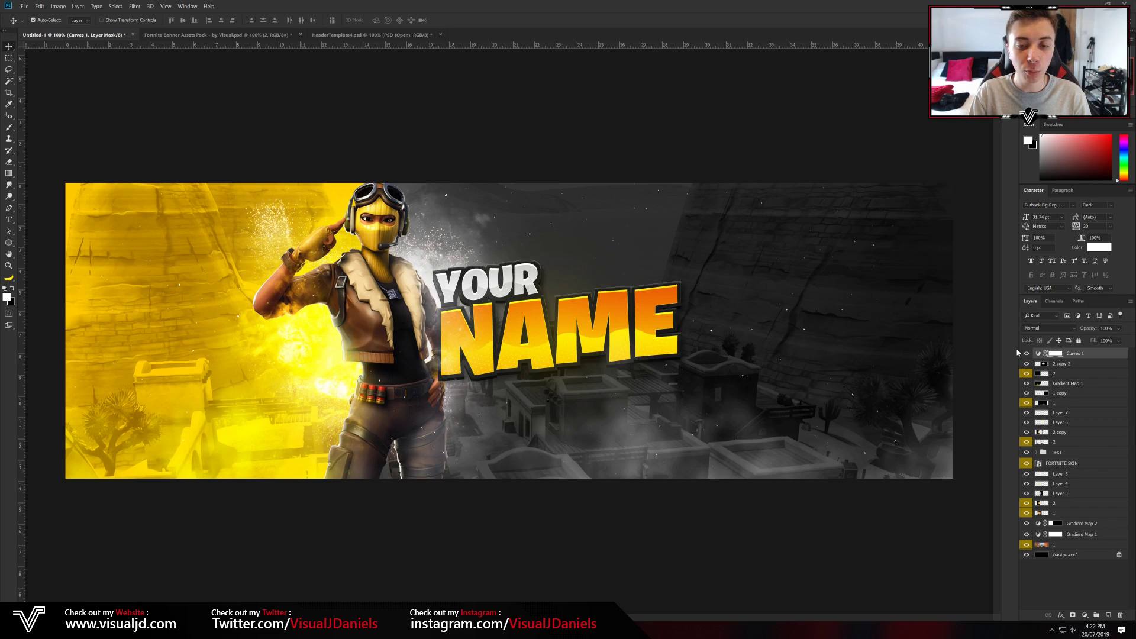
# Invert the Curves mask to black and paint white around the banner's edges with a large soft brush at 0% hardness
pyautogui.hotkey('ctrl', 'i')
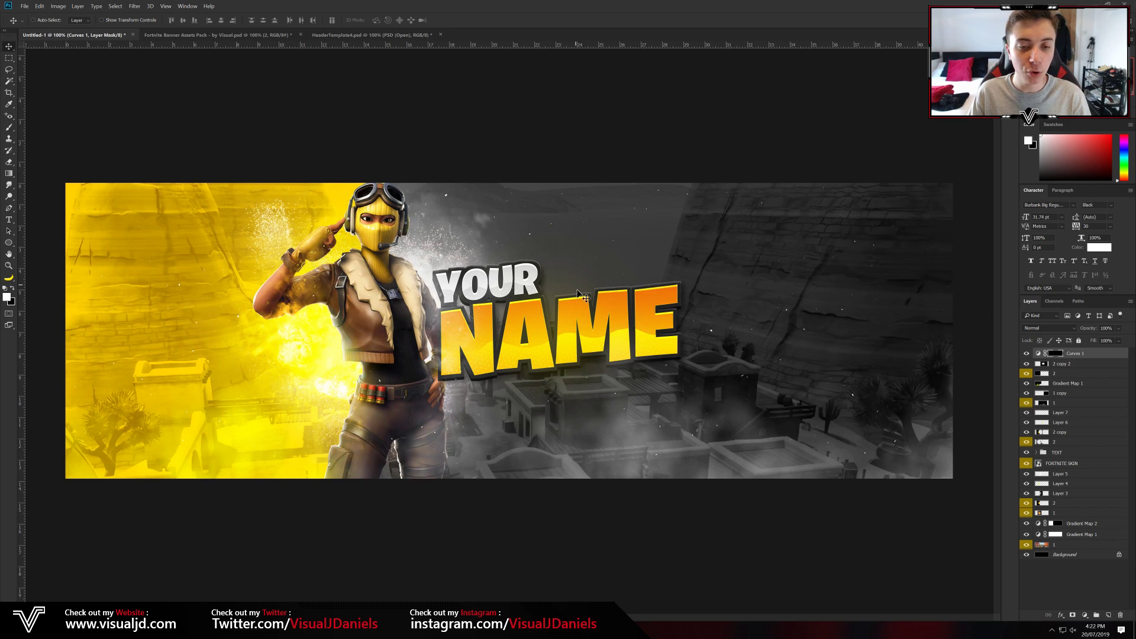
pyautogui.hotkey('ctrl', '-')
pyautogui.hotkey('ctrl', '+')
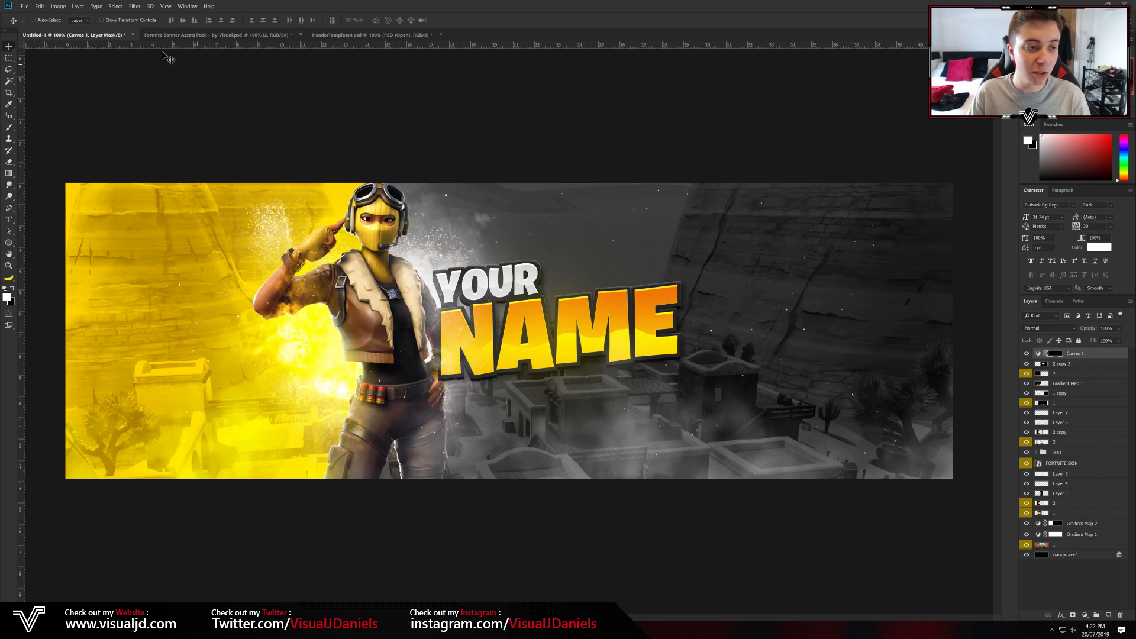
pyautogui.click(9, 126)
pyautogui.click(7, 297)
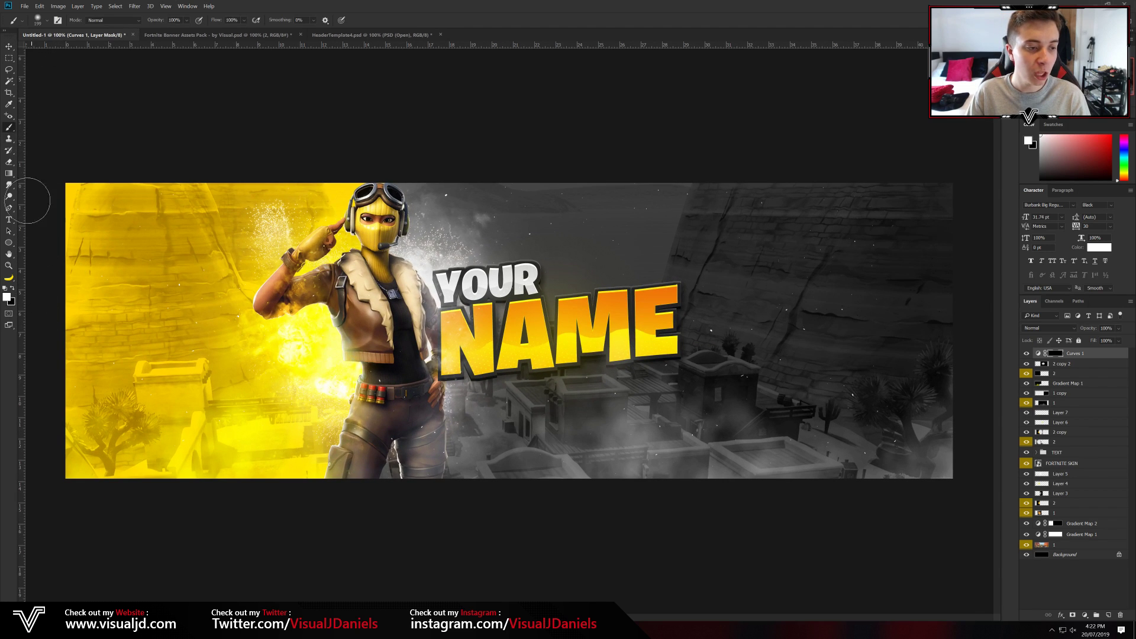
pyautogui.click(910, 153)
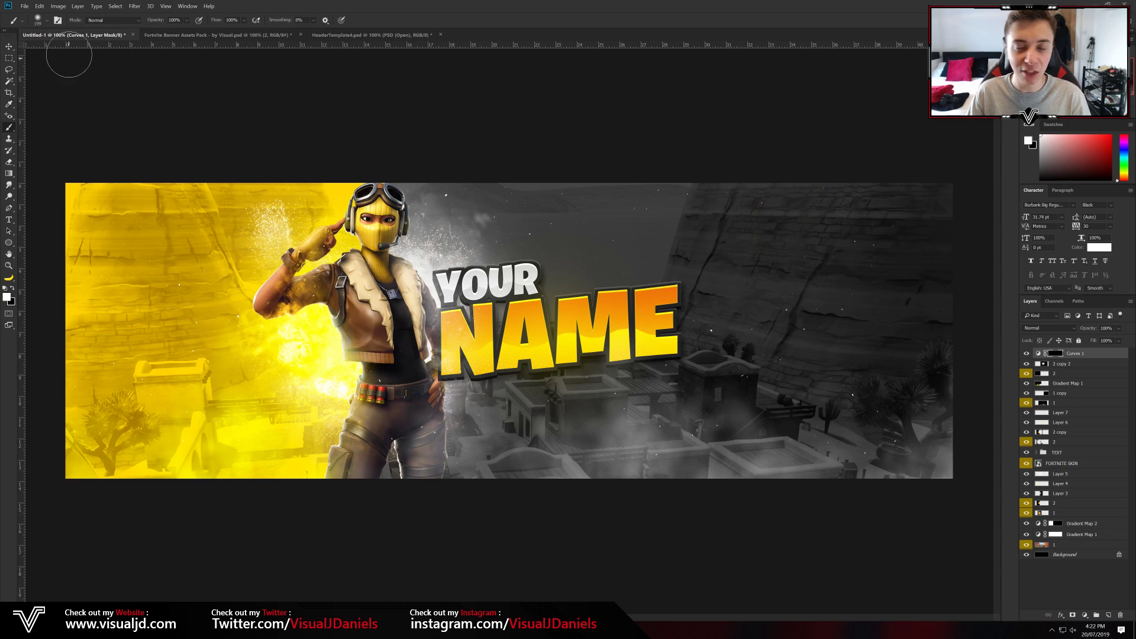
pyautogui.click(47, 21)
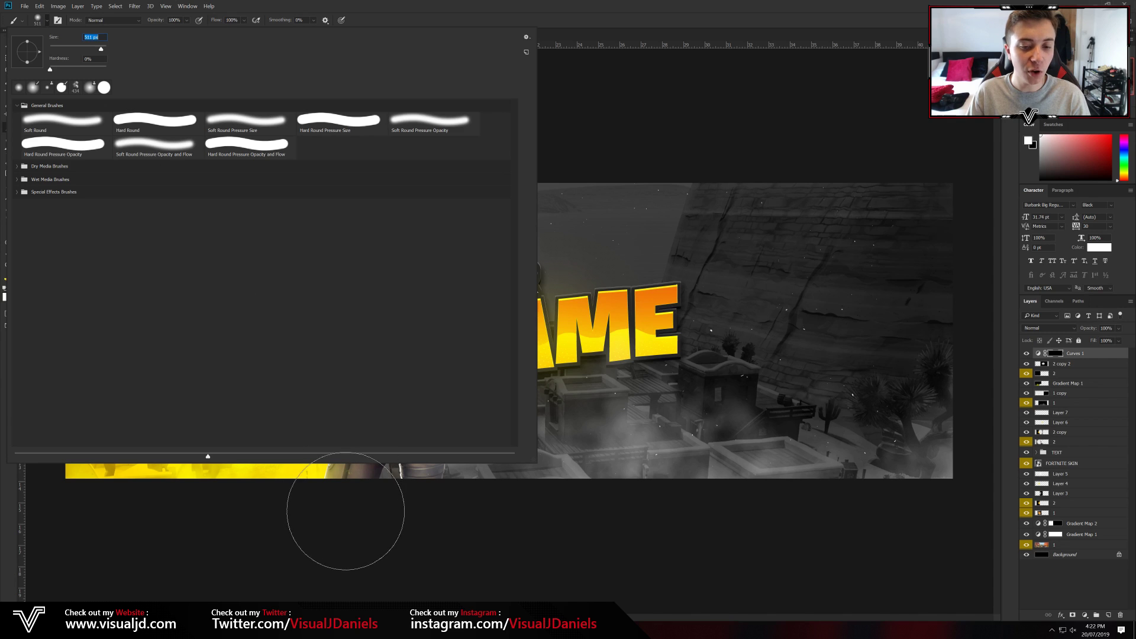
pyautogui.press('Return')
pyautogui.hotkey('ctrl', '-')
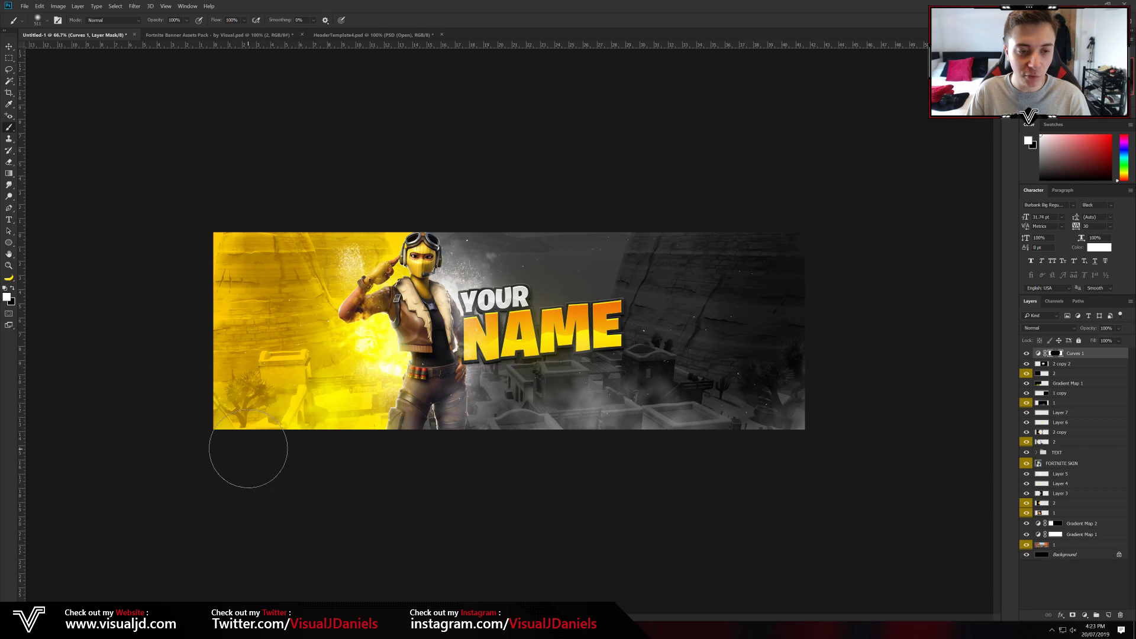
pyautogui.hotkey('ctrl', '+')
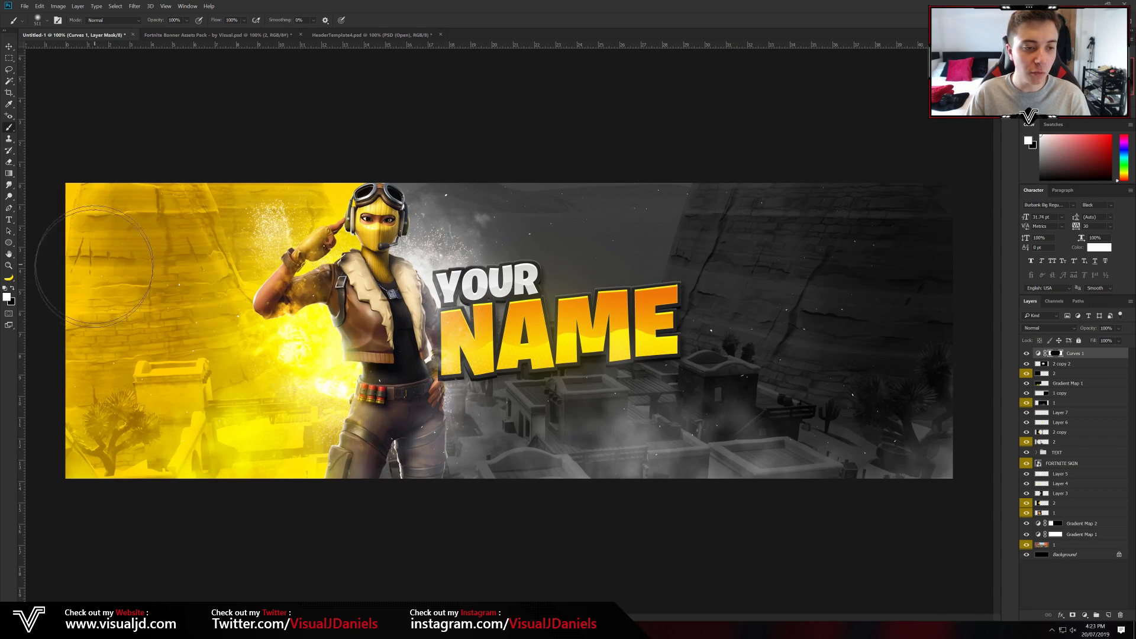
pyautogui.click(1028, 355)
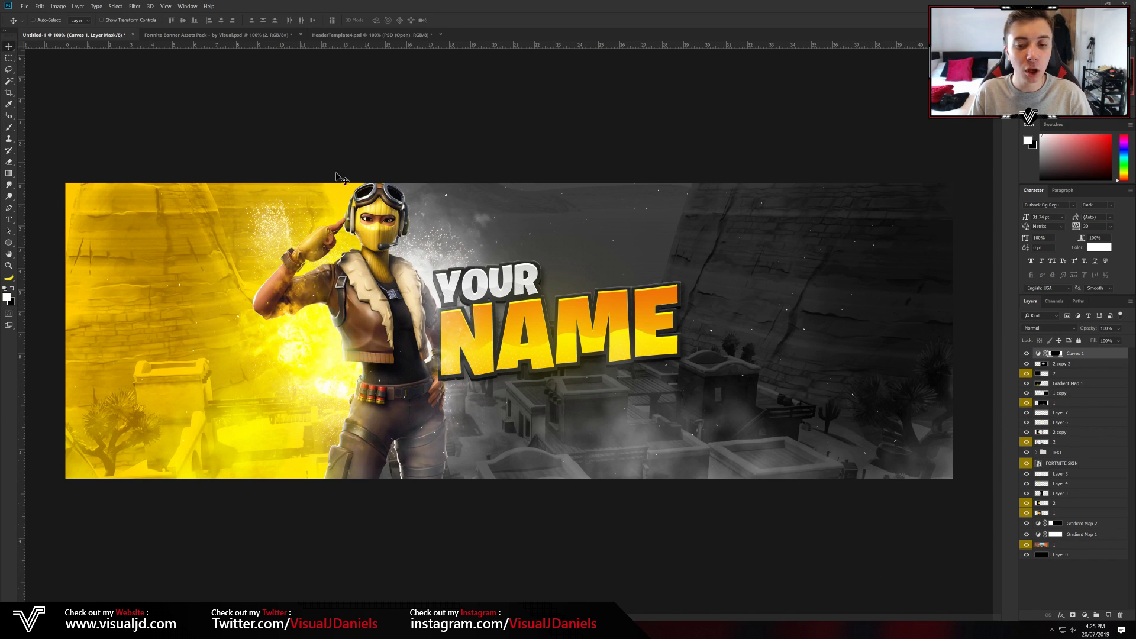
# Group all the banner layers, then duplicate the group and merge the copy into a single layer
pyautogui.click(372, 35)
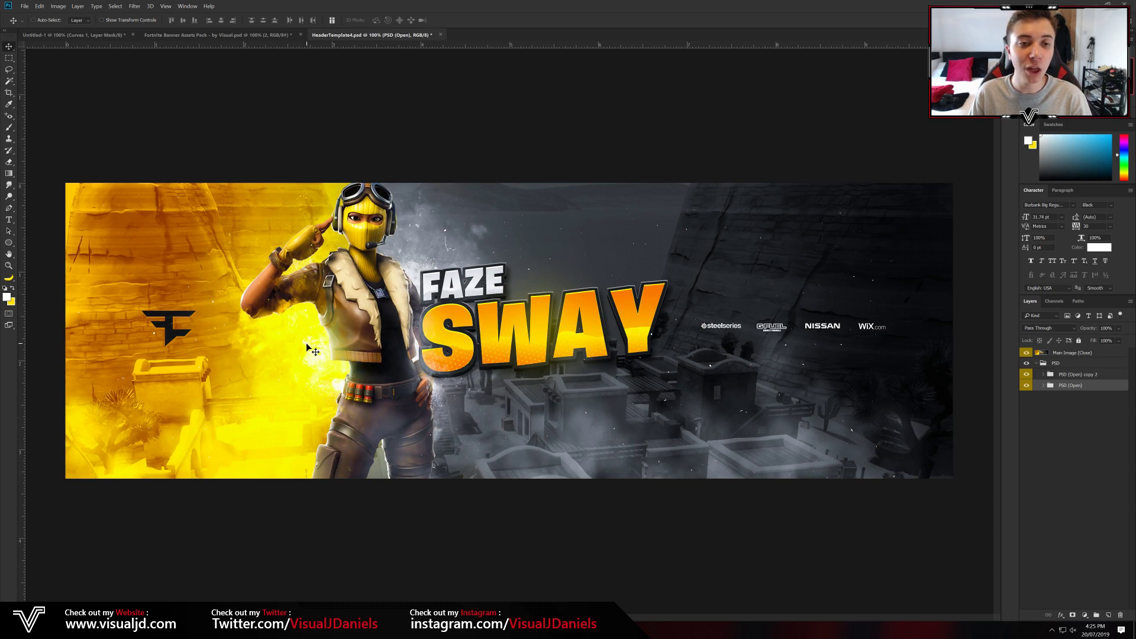
pyautogui.click(110, 35)
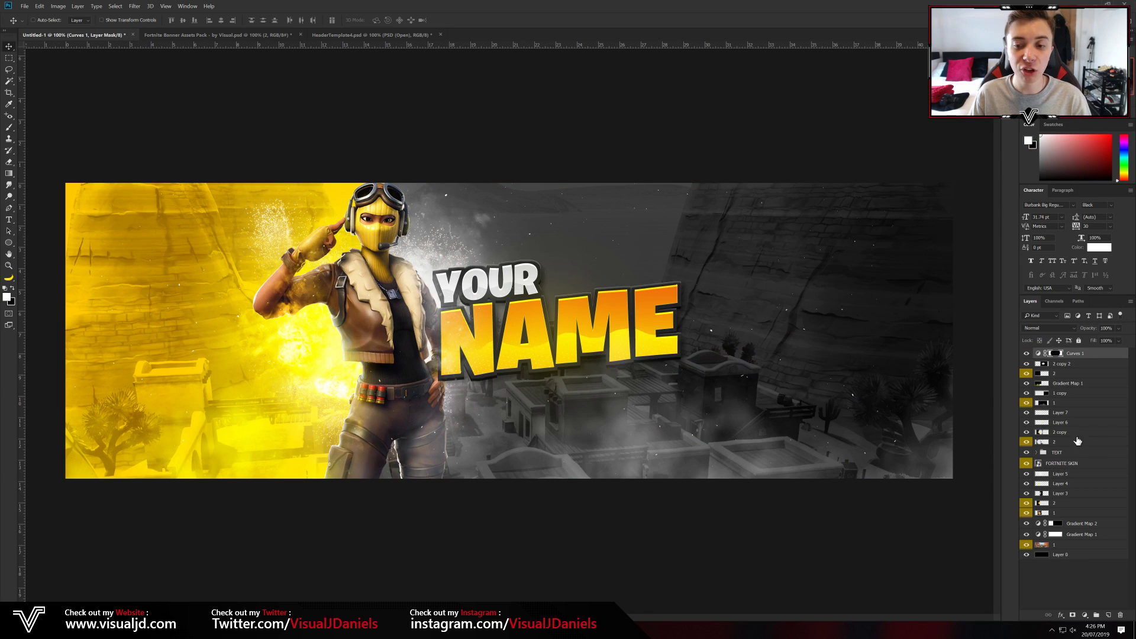
pyautogui.keyDown('shift'); pyautogui.click(1084, 557); pyautogui.keyUp('shift')
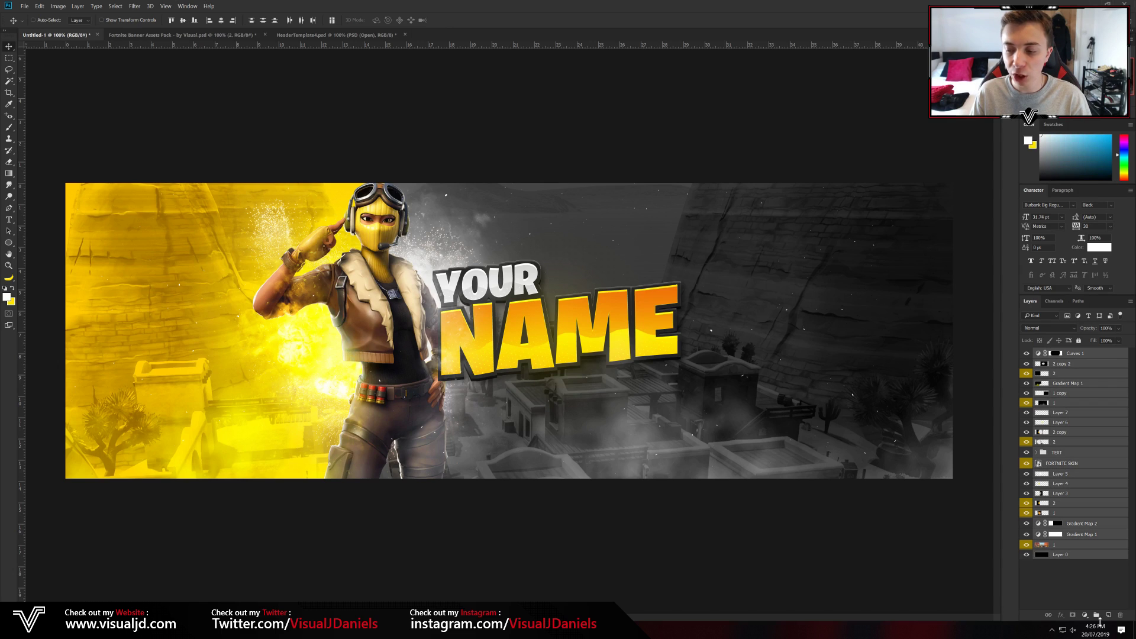
pyautogui.click(1097, 616)
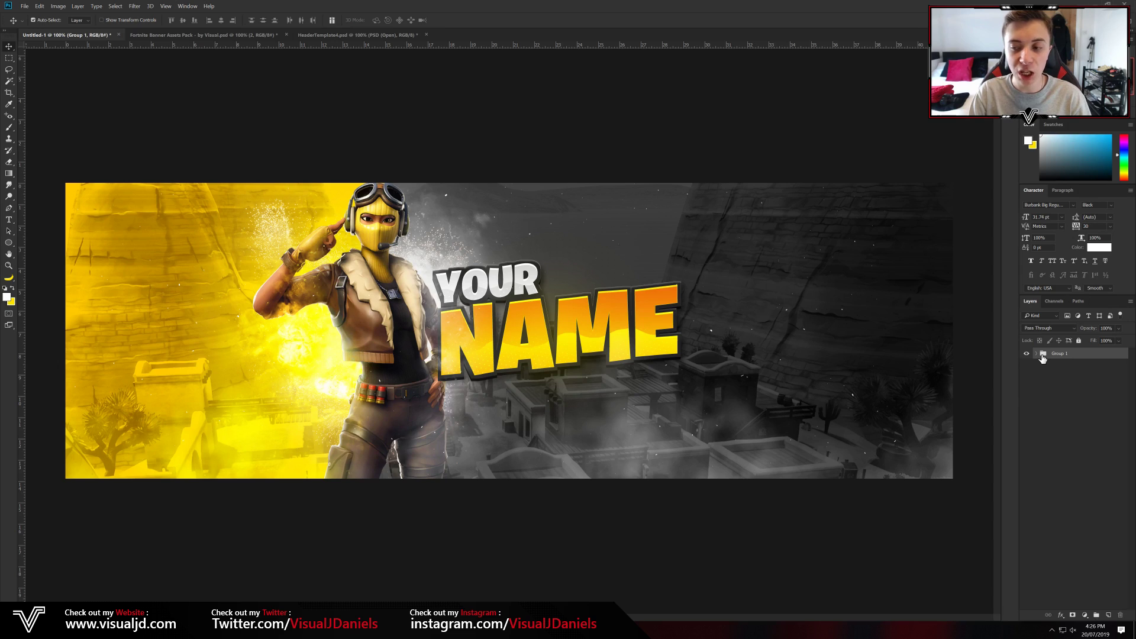
pyautogui.hotkey('ctrl', 'j')
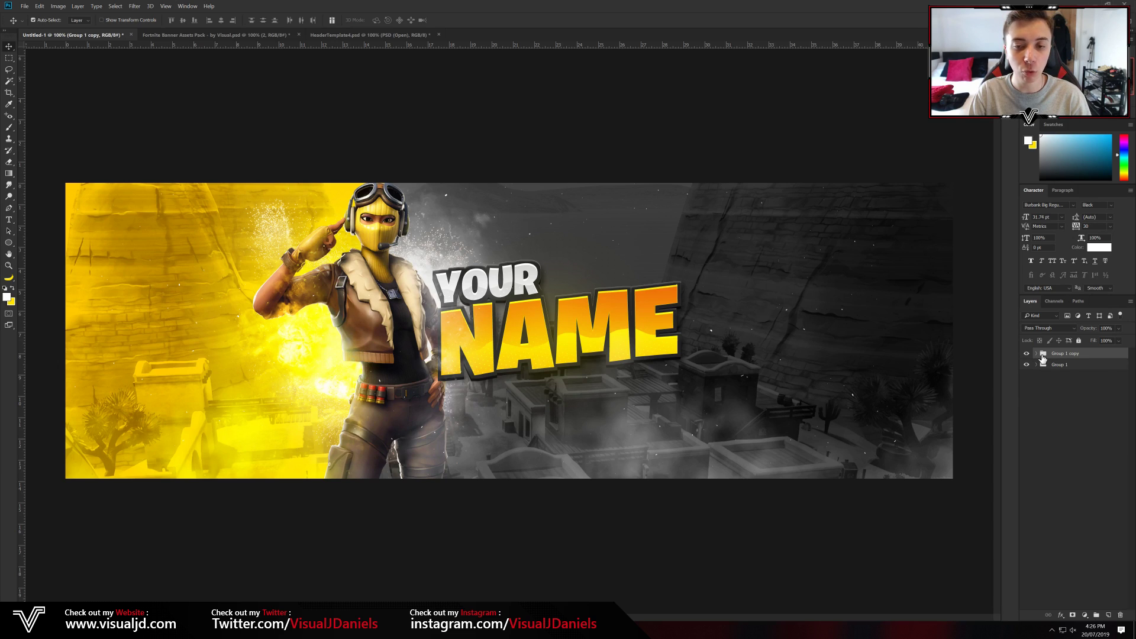
pyautogui.hotkey('ctrl', 'e')
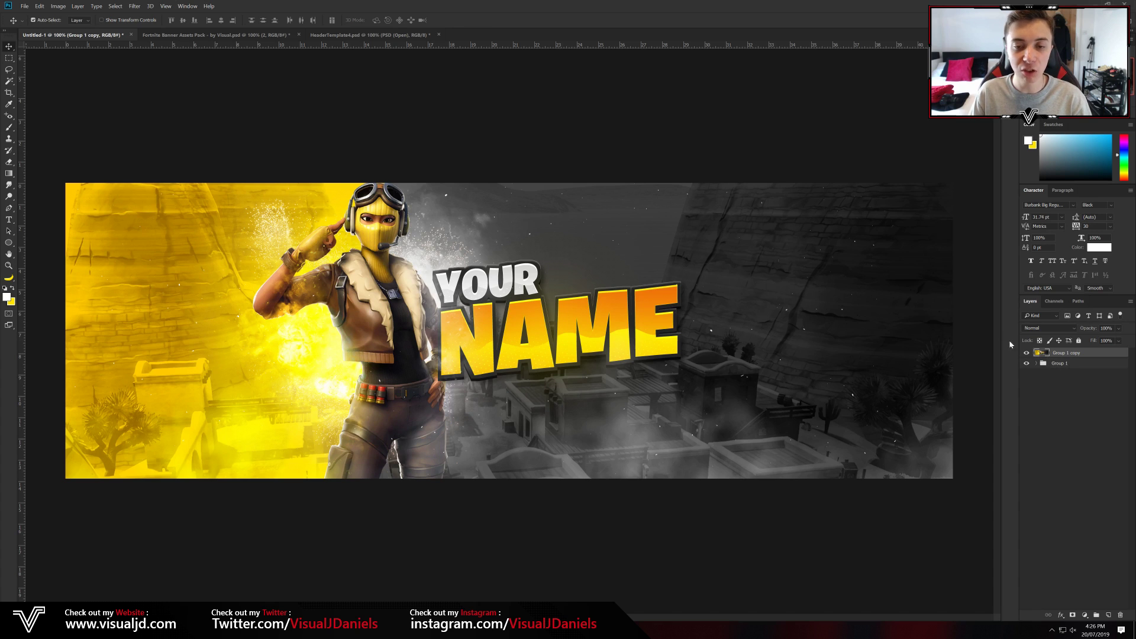
# Select the whole canvas area with the Rectangular Marquee and cut the merged banner image to a new layer
pyautogui.hotkey('ctrl', '-')
pyautogui.moveTo(542, 233); pyautogui.dragTo(510, 230)
pyautogui.hotkey('ctrl', '+')
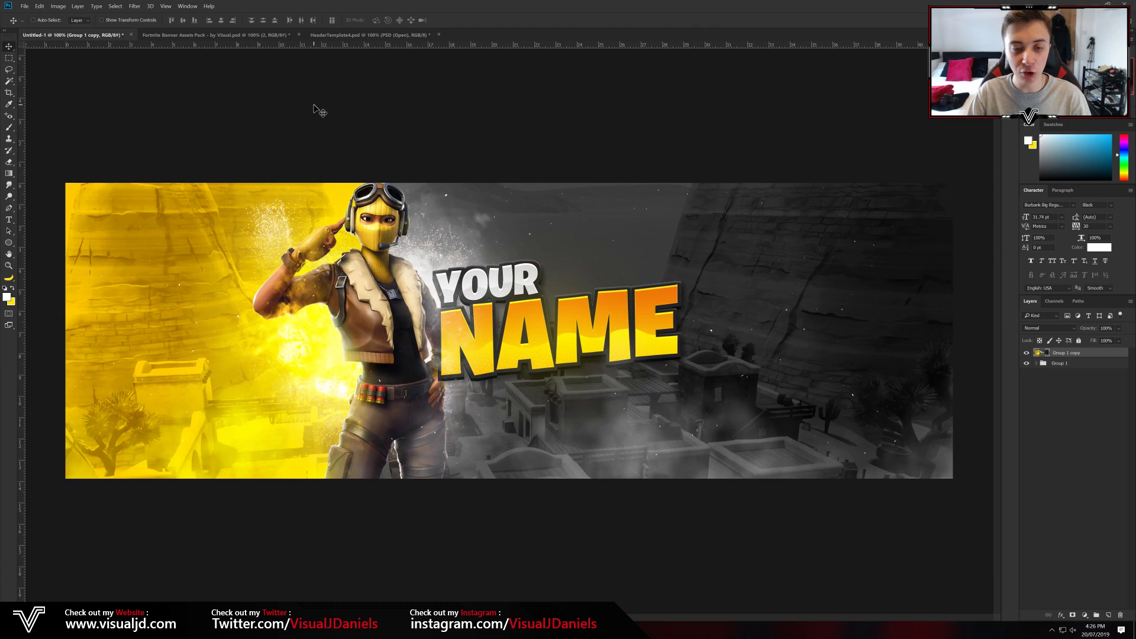
pyautogui.click(9, 58)
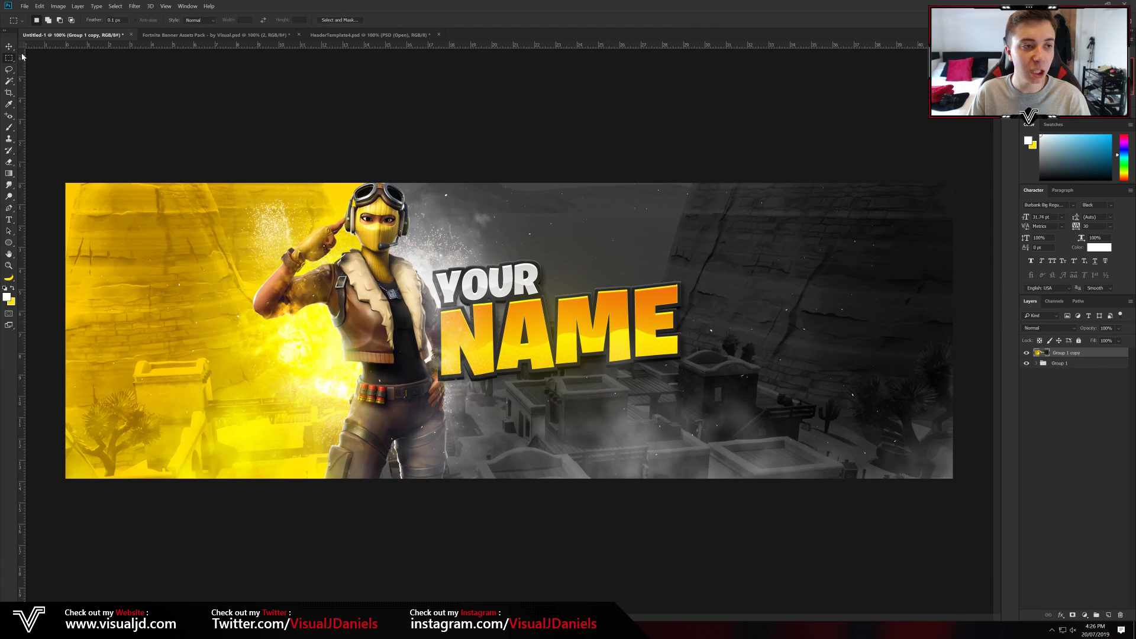
pyautogui.moveTo(62, 179); pyautogui.dragTo(955, 481)
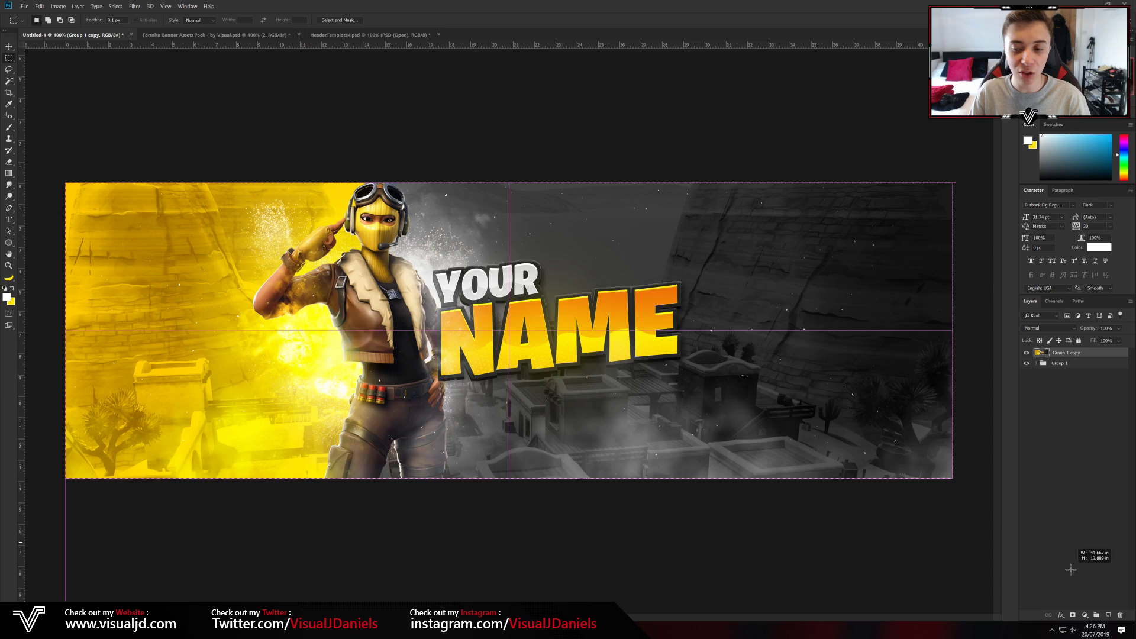
pyautogui.rightClick(785, 375)
pyautogui.click(816, 445)
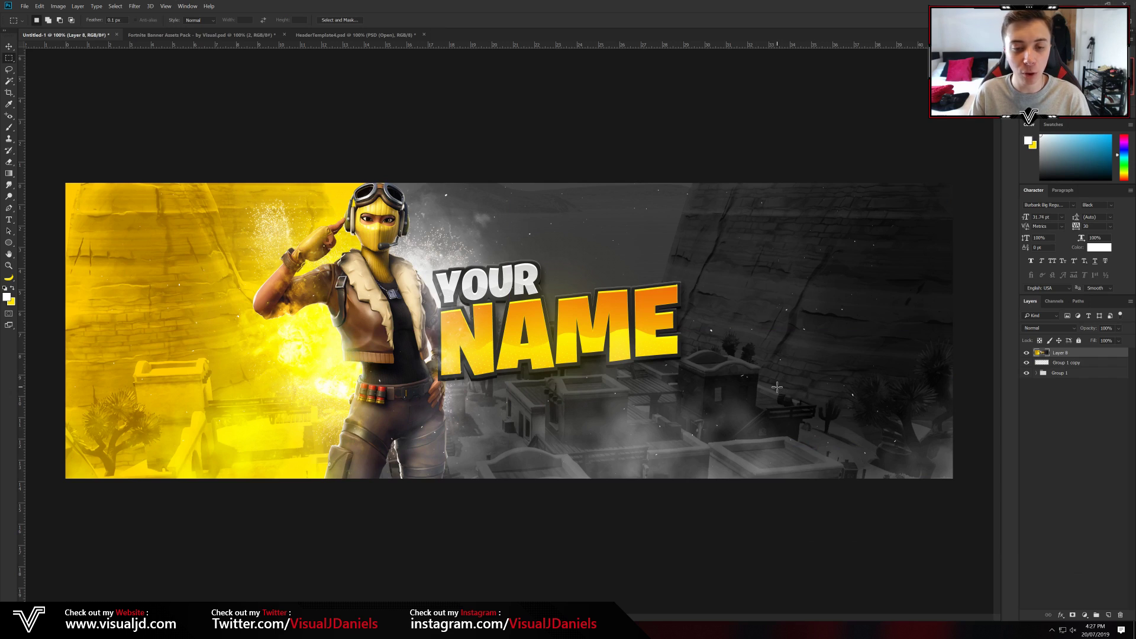
# Open the Camera Raw Filter on the cut banner layer and set Temperature to -8 and Contrast to +21
pyautogui.click(135, 7)
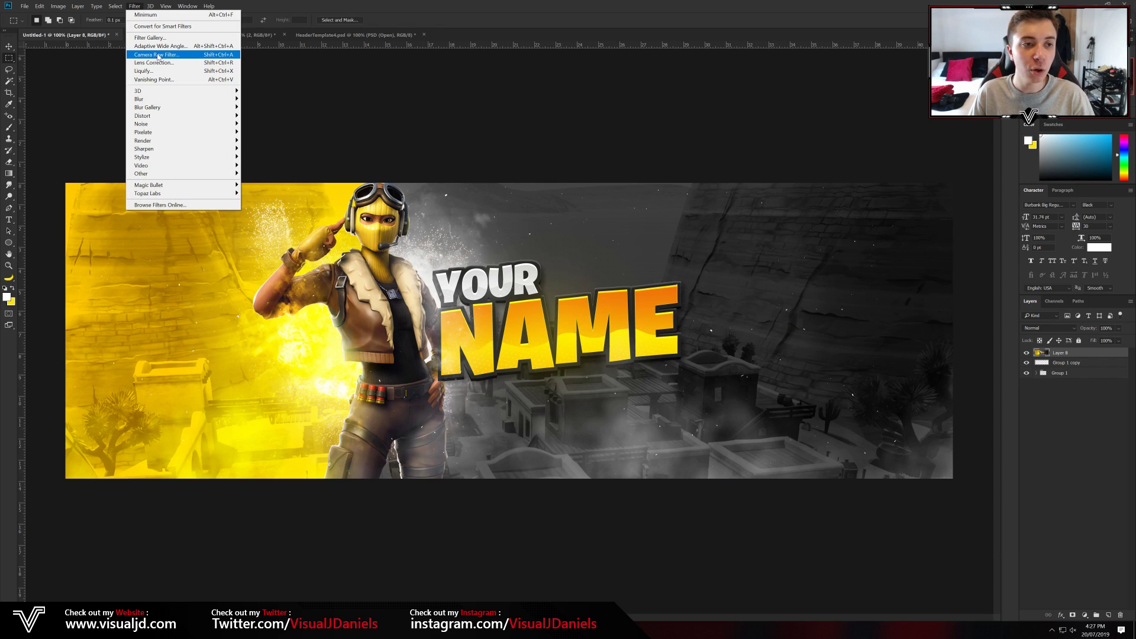
pyautogui.click(157, 55)
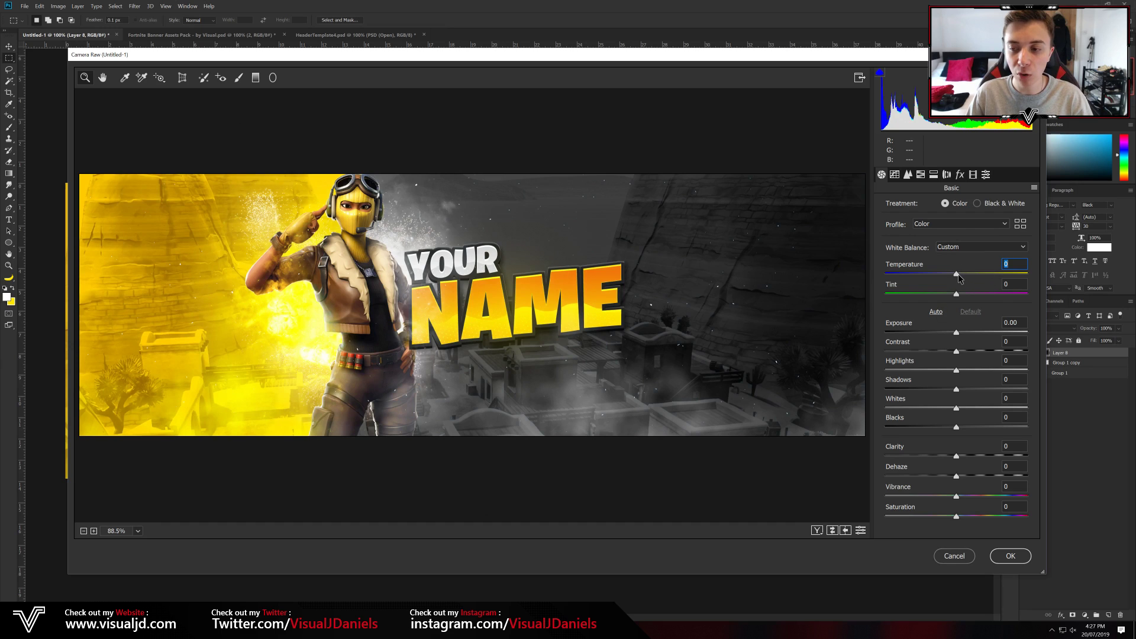
pyautogui.moveTo(957, 277); pyautogui.dragTo(952, 279)
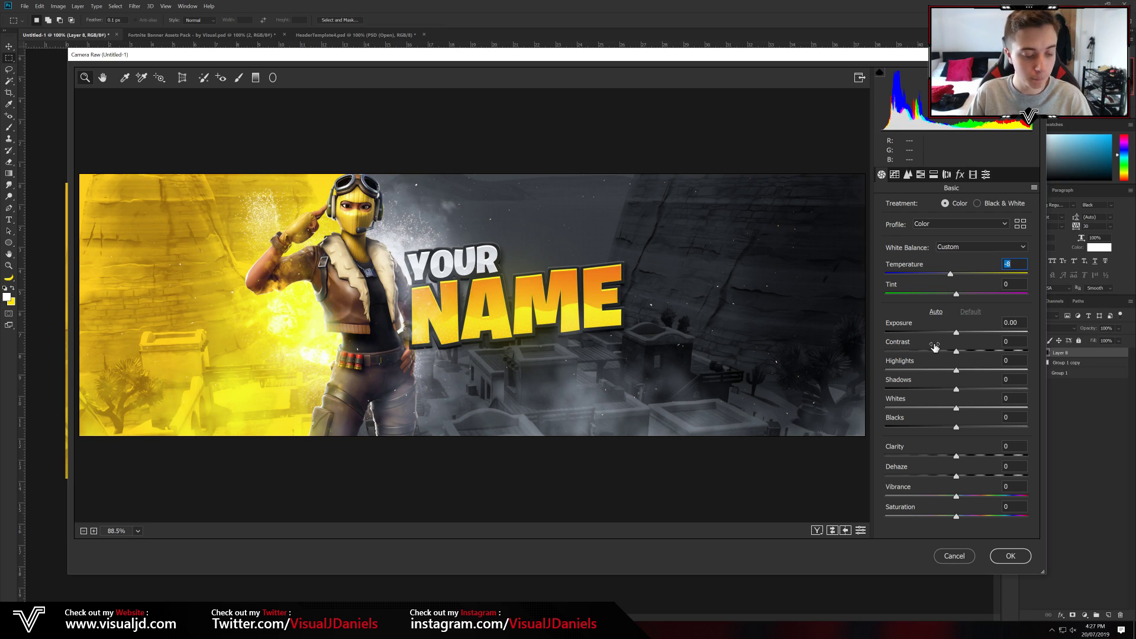
pyautogui.click(959, 351)
pyautogui.moveTo(958, 352); pyautogui.dragTo(971, 353)
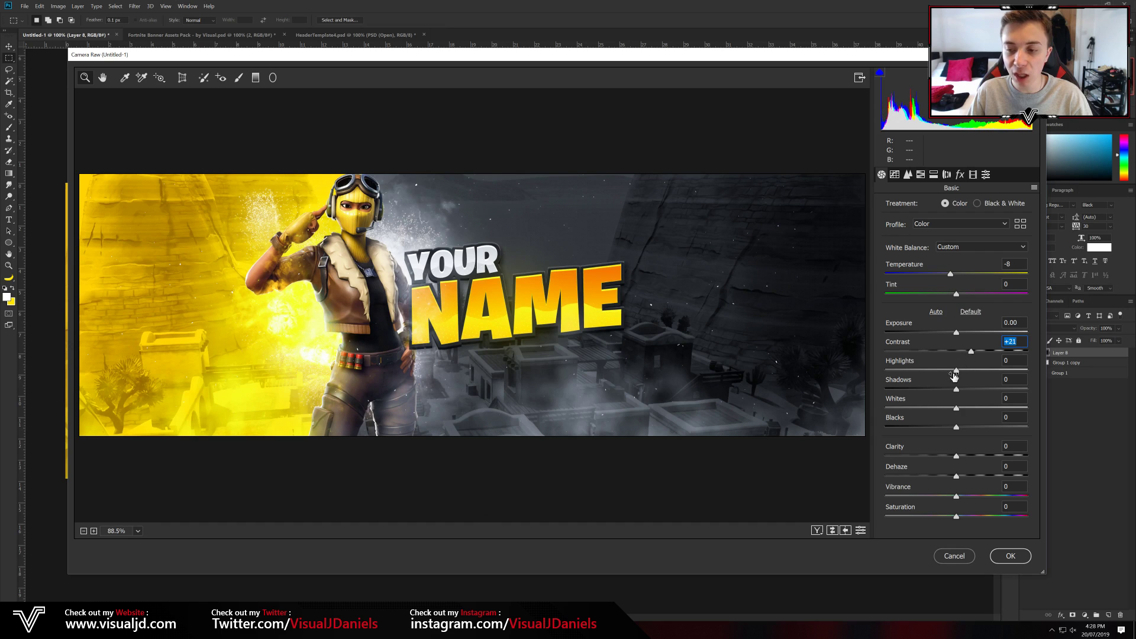
# Set Highlights to -11 and Saturation to +7 in the Camera Raw basic adjustments
pyautogui.moveTo(957, 371); pyautogui.dragTo(945, 371)
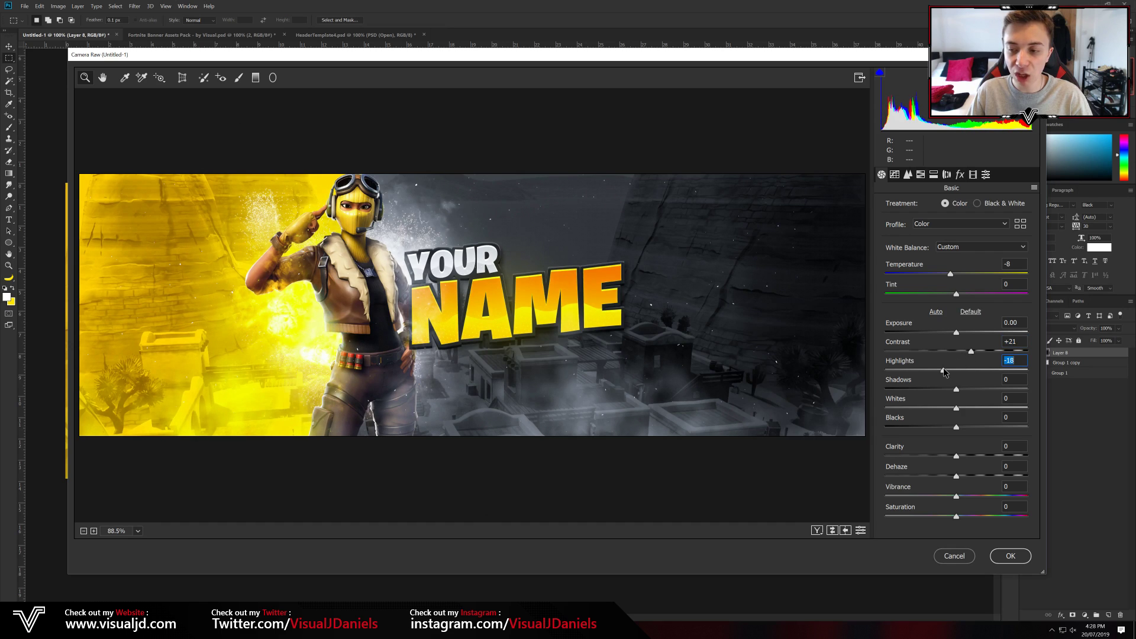
pyautogui.moveTo(947, 372); pyautogui.dragTo(949, 371)
pyautogui.moveTo(957, 516); pyautogui.dragTo(961, 519)
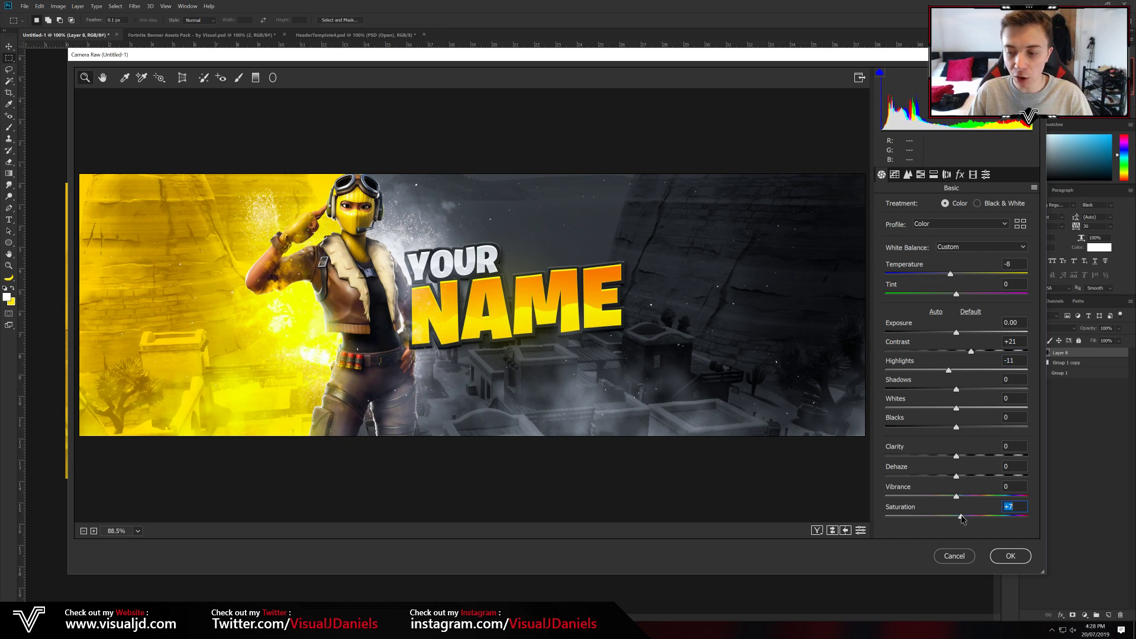
# Set the Camera Raw sharpening Amount to 24 and apply the filter to the banner layer
pyautogui.click(908, 176)
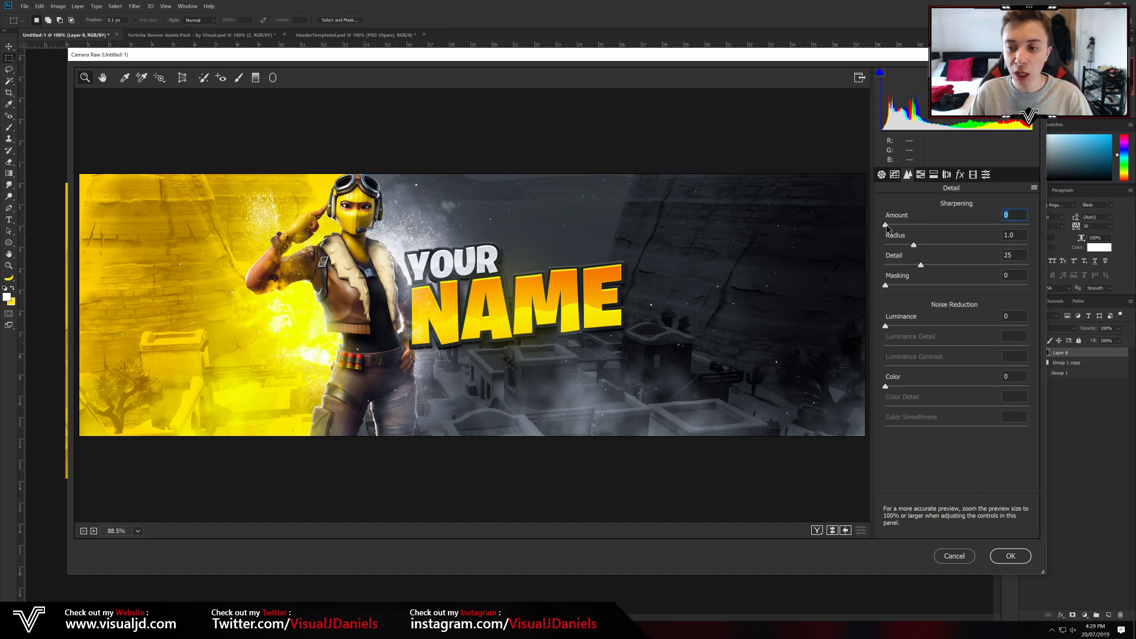
pyautogui.moveTo(886, 226); pyautogui.dragTo(905, 228)
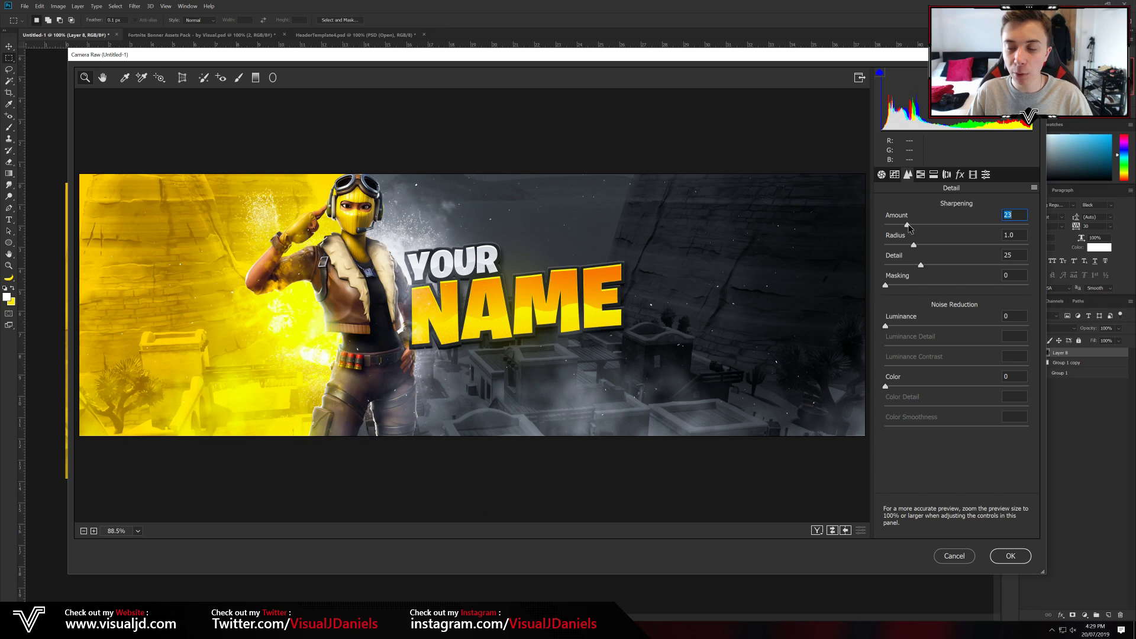
pyautogui.moveTo(909, 228); pyautogui.dragTo(911, 229)
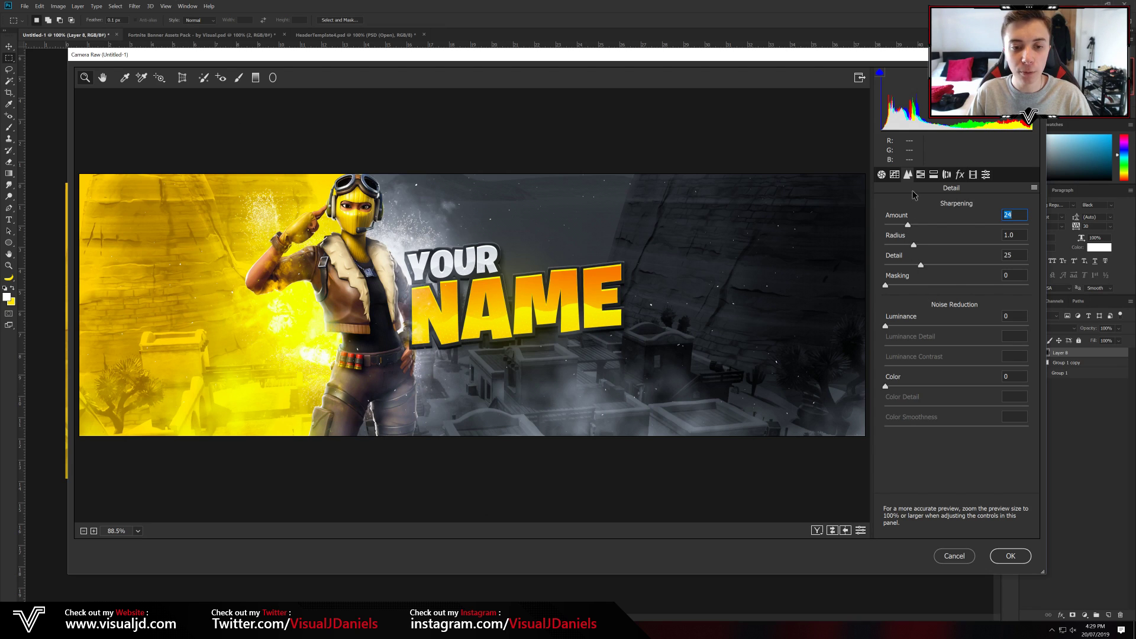
pyautogui.click(1016, 555)
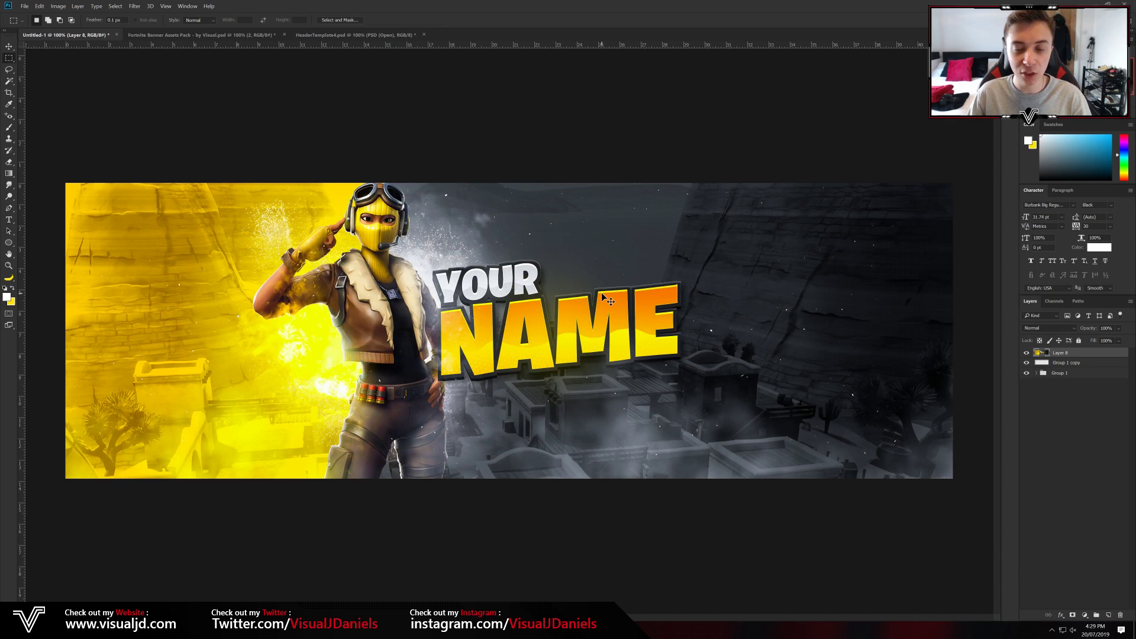
pyautogui.hotkey('ctrl', '-')
pyautogui.hotkey('ctrl', '+')
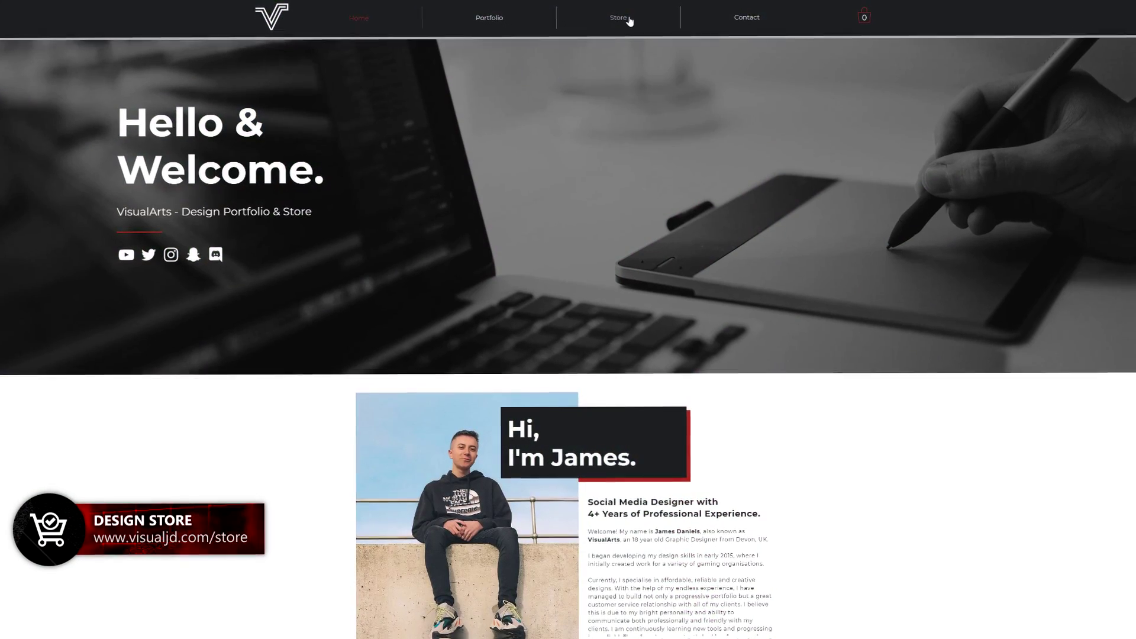
# Switch to the VisualArts website's Design Store and view the Revolution Graphics Pack product page
pyautogui.click(622, 19)
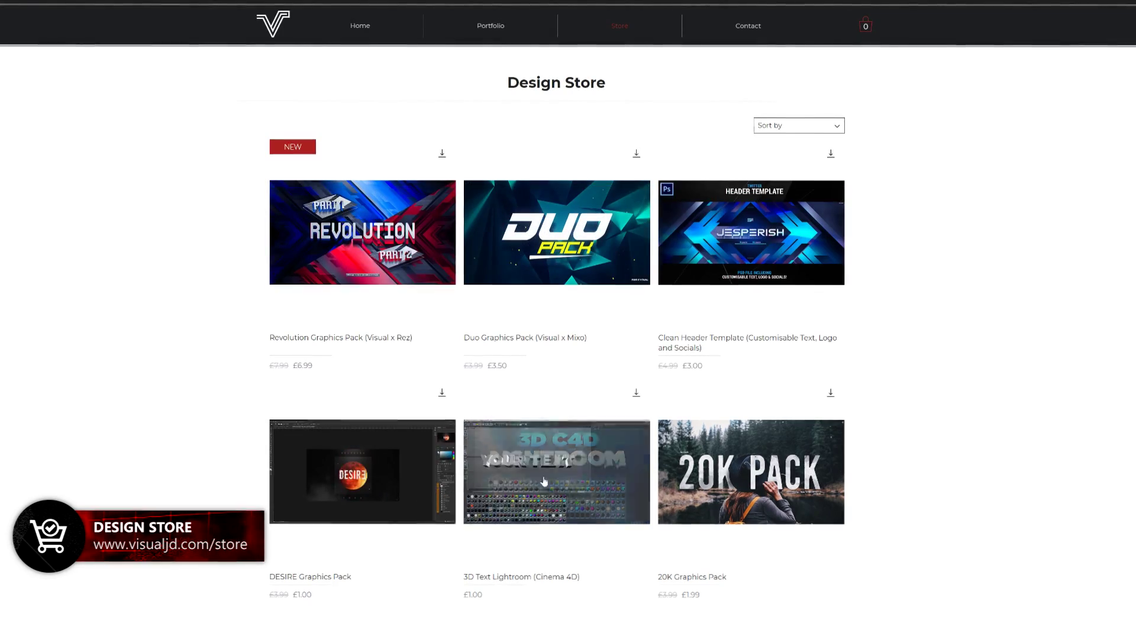
pyautogui.click(389, 278)
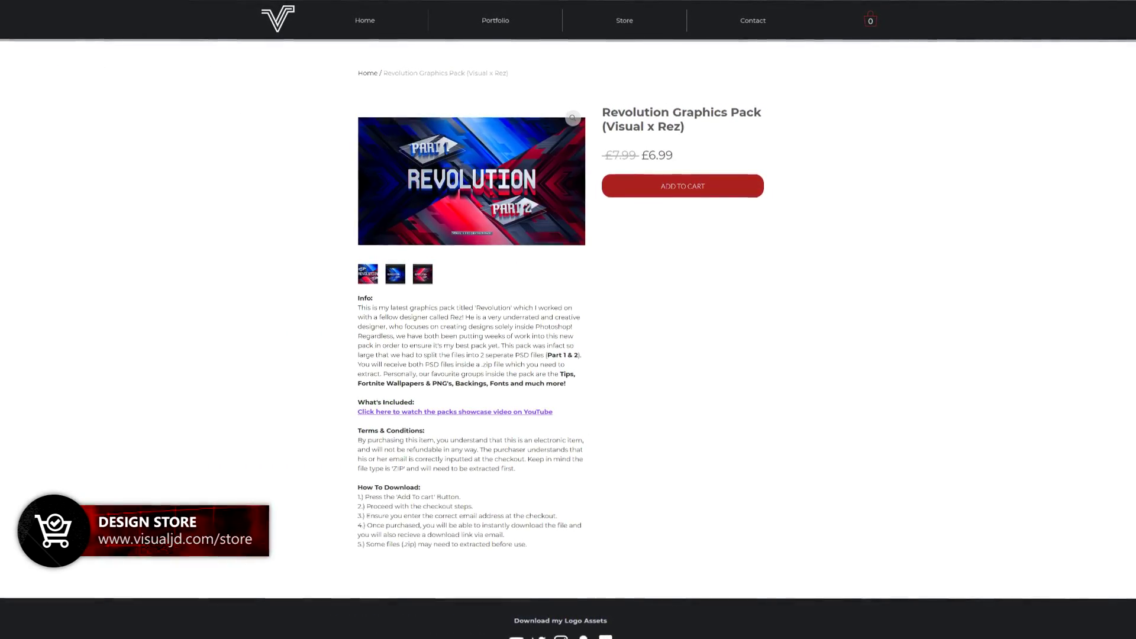
pyautogui.click(17, 3)
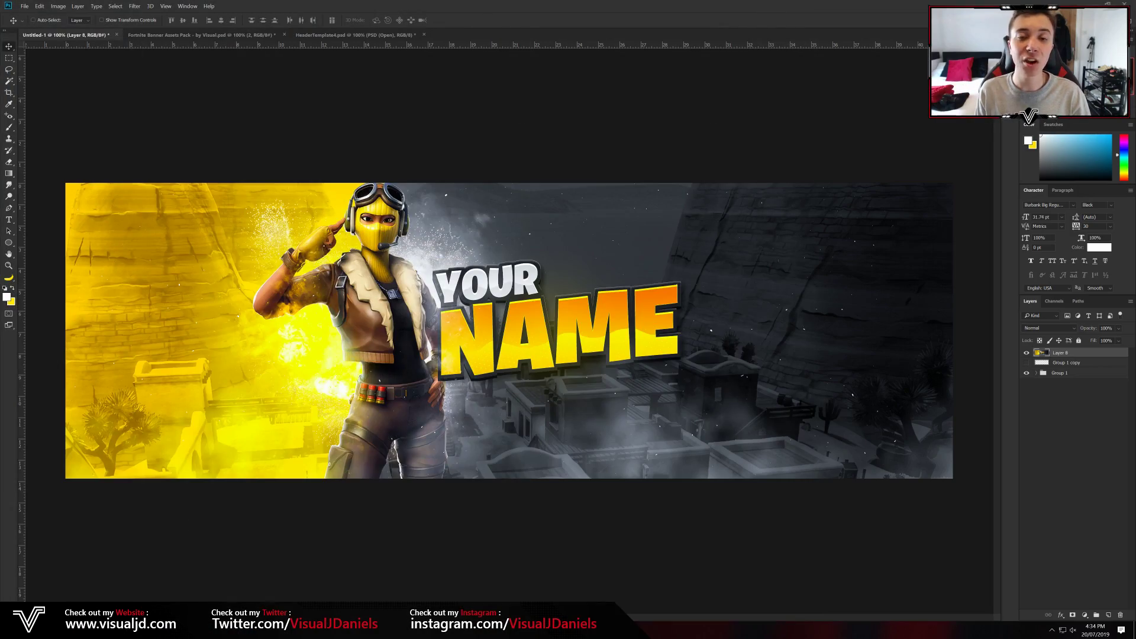